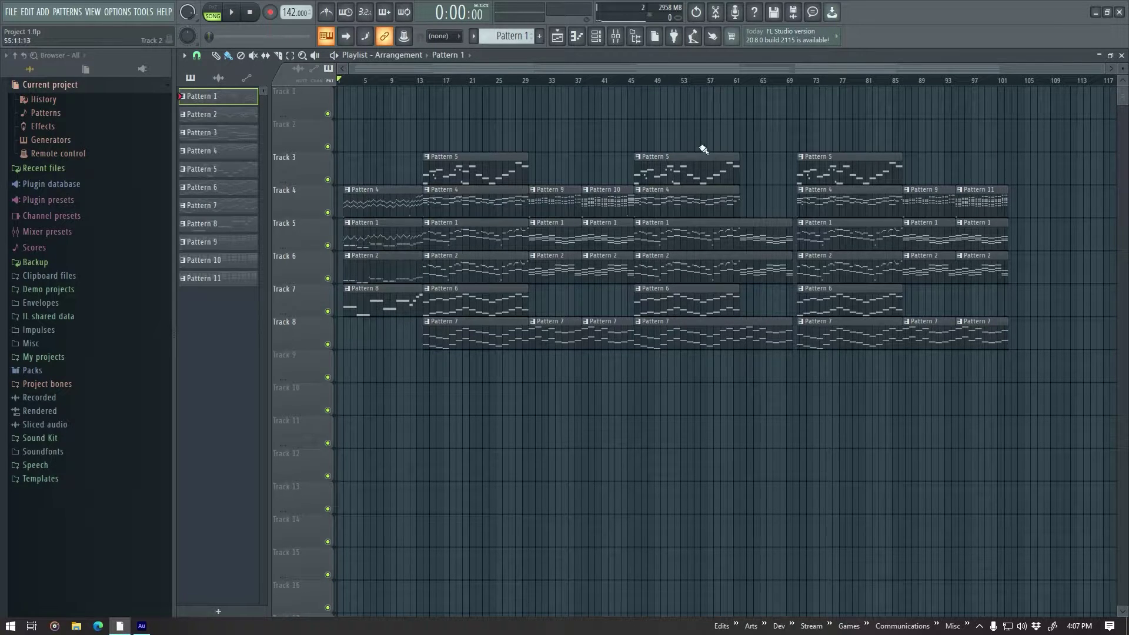
Play the full arrangement from the beginning for a short audition and stop playback.
{"action": "key", "text": "space"}
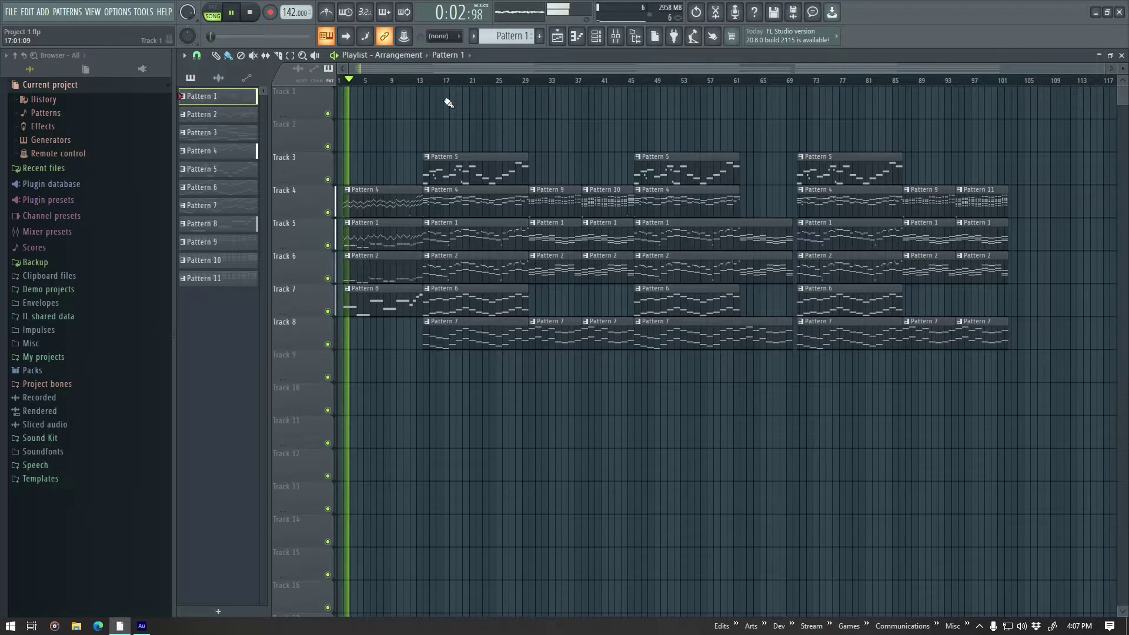
{"action": "key", "text": "space"}
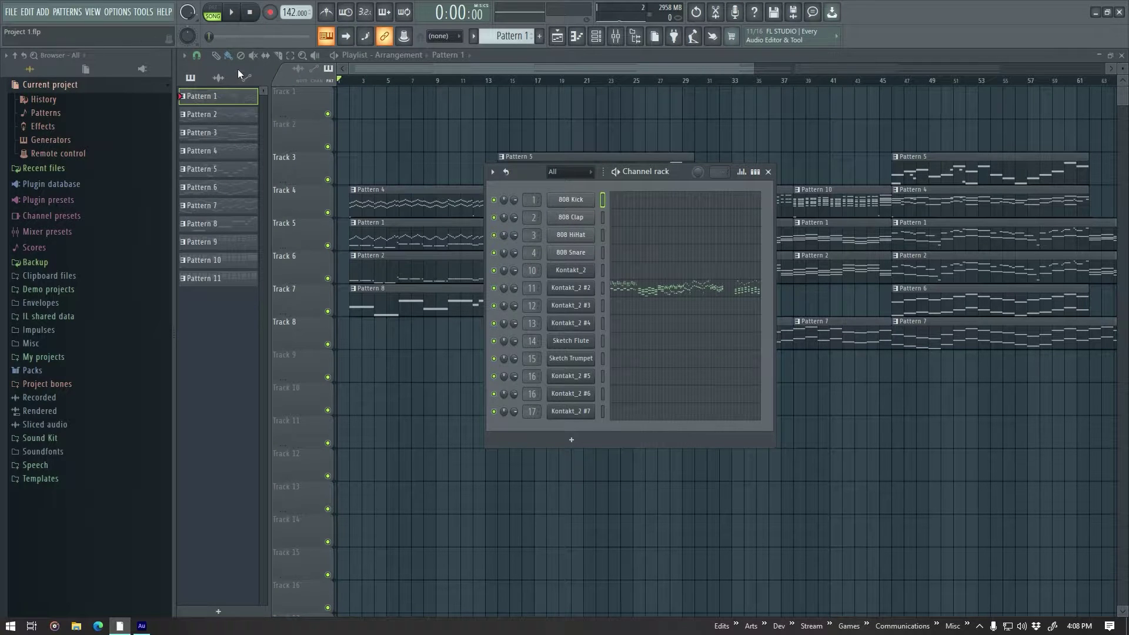
Look through the Minimal project templates for a new project and dismiss the list without choosing one.
{"action": "left_click", "coordinate": [11, 12]}
{"action": "mouse_move", "coordinate": [42, 40]}
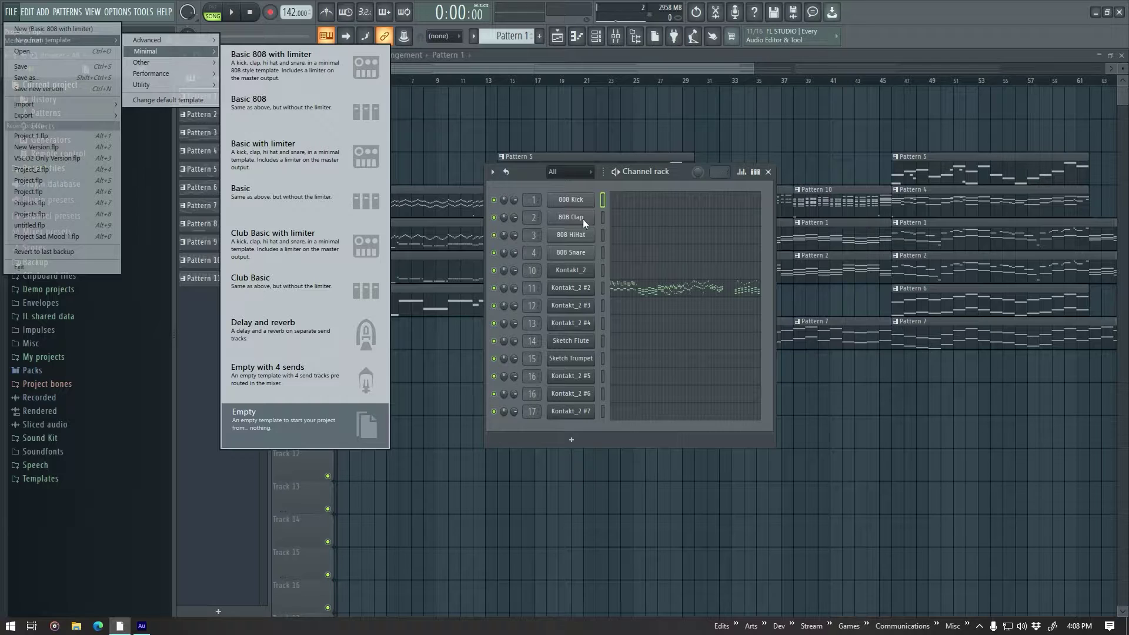
{"action": "left_click", "coordinate": [679, 175]}
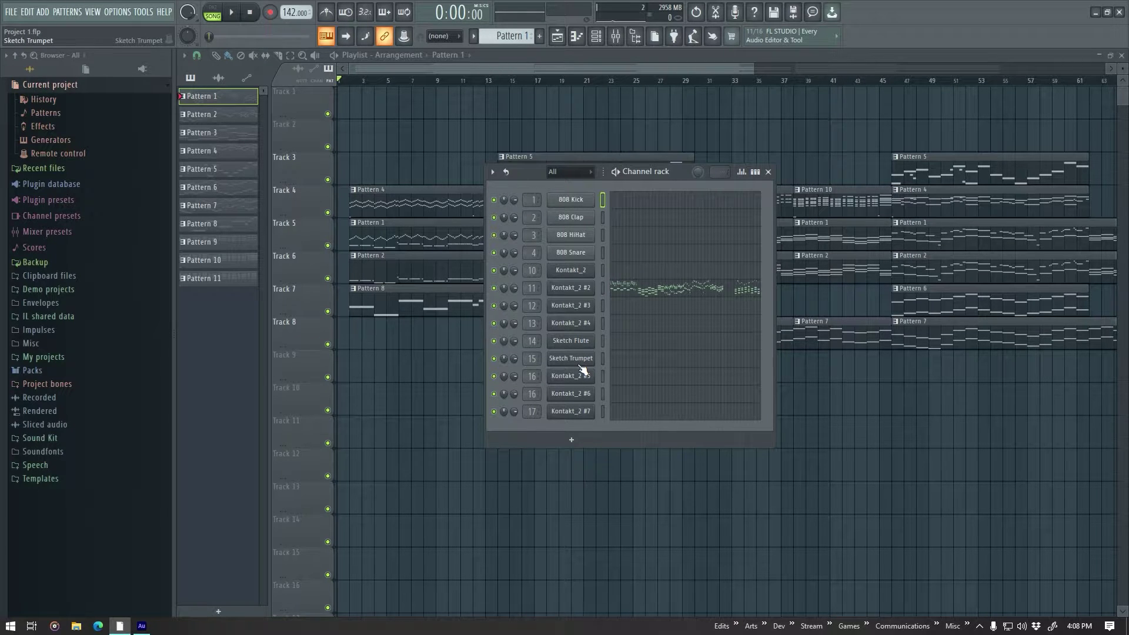
View the instrument slots of the Kontakt_2 channel, then close the plugin window and the channel rack.
{"action": "left_click", "coordinate": [574, 275]}
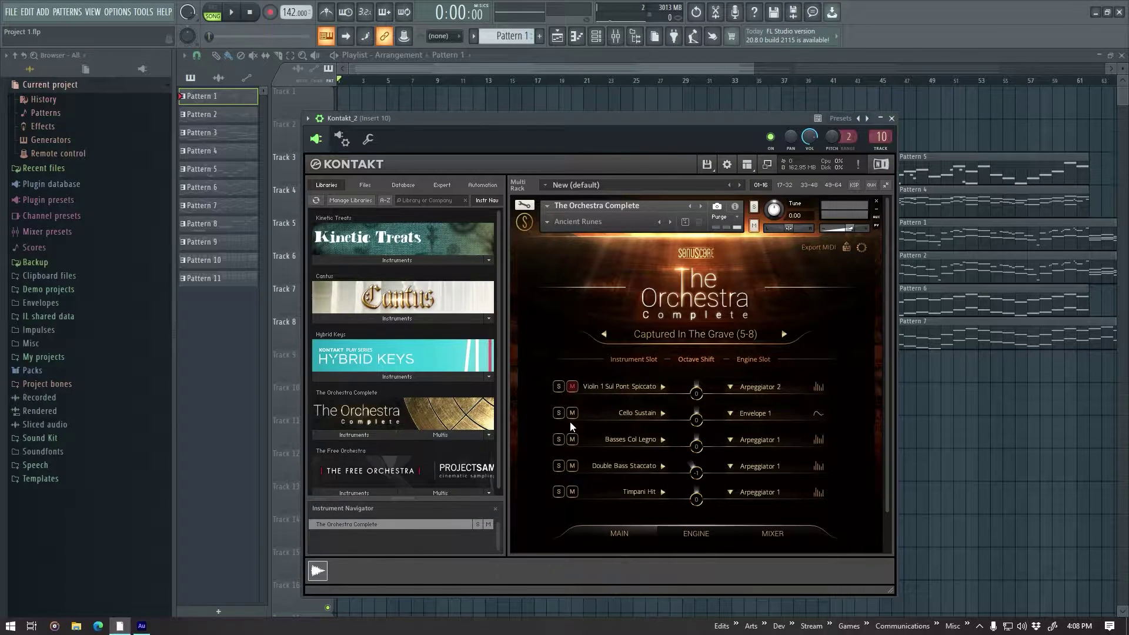
{"action": "scroll", "coordinate": [862, 428], "scroll_direction": "down", "scroll_amount": 1}
{"action": "left_click", "coordinate": [891, 118]}
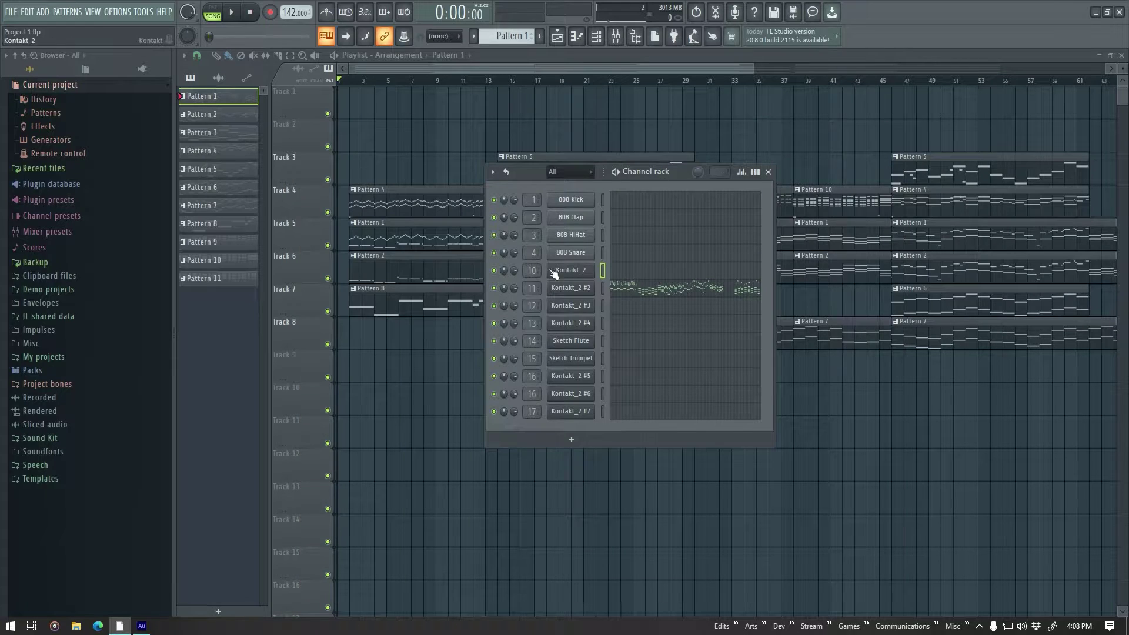
{"action": "left_click", "coordinate": [769, 172]}
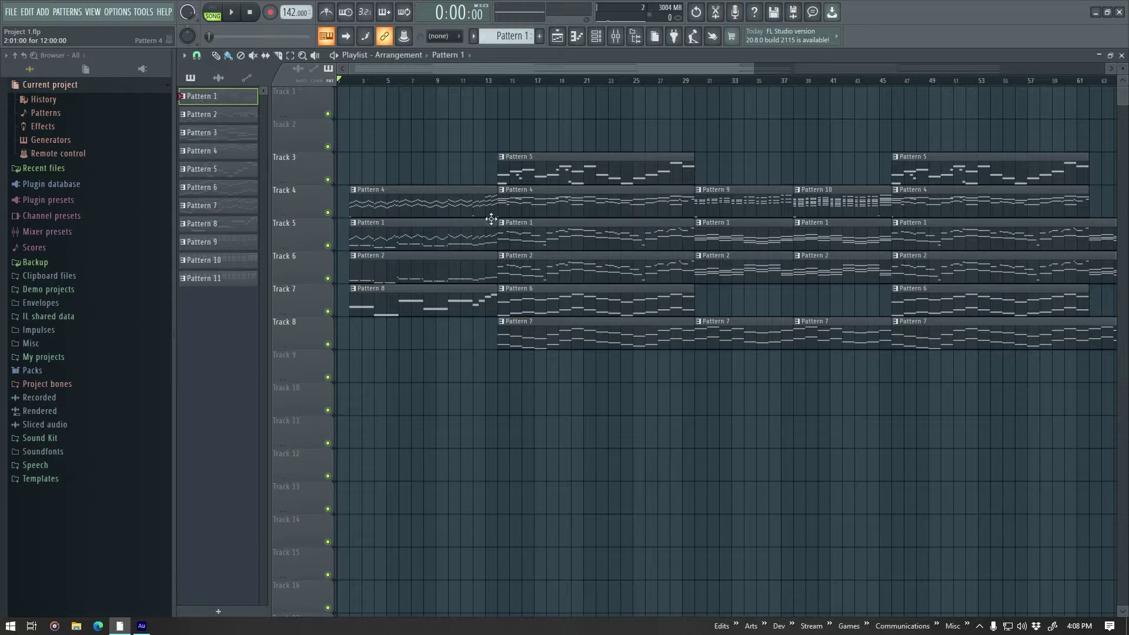
Solo Track 4 and listen to its opening Pattern 4 clip, then stop playback.
{"action": "right_click", "coordinate": [328, 213]}
{"action": "key", "text": "space"}
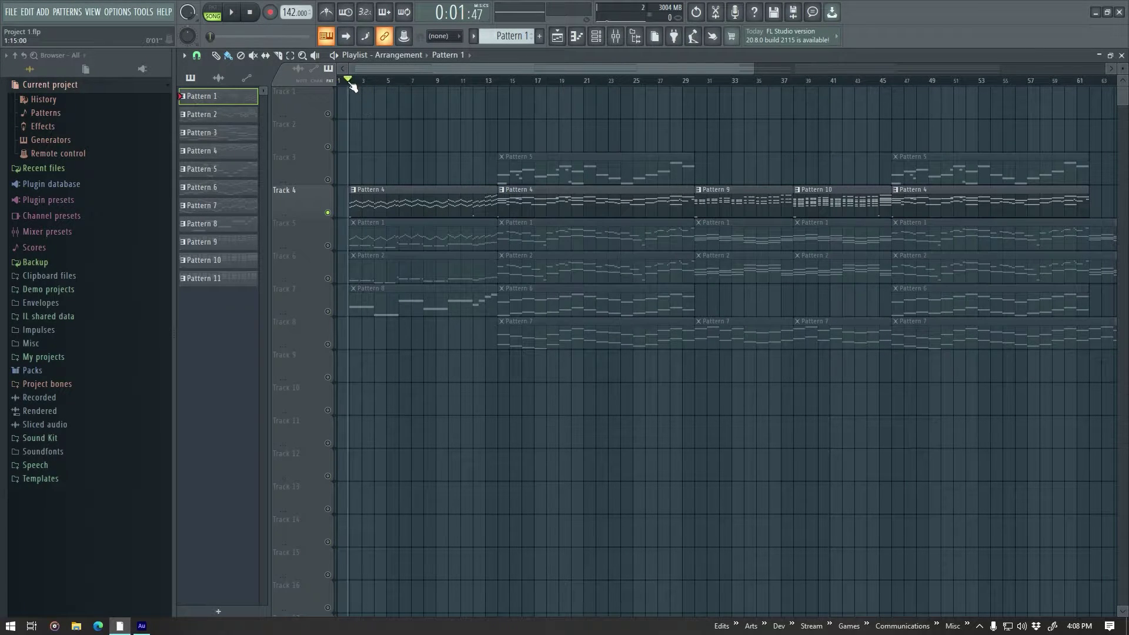
{"action": "scroll", "coordinate": [372, 177], "scroll_direction": "up", "scroll_amount": 5}
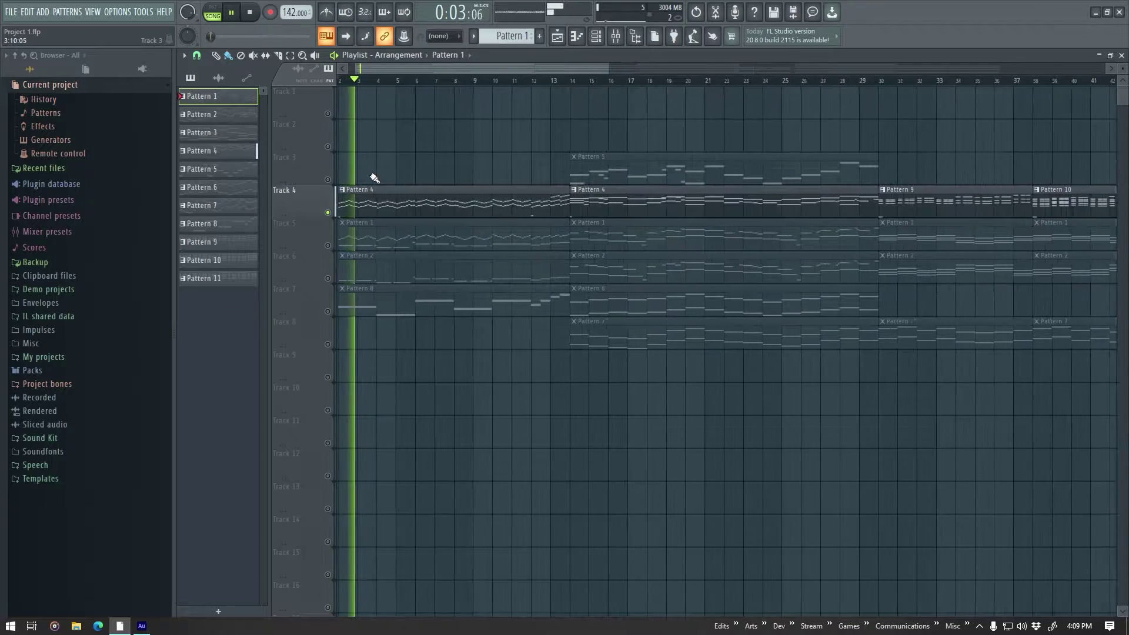
{"action": "left_click_drag", "start_coordinate": [417, 69], "coordinate": [400, 71]}
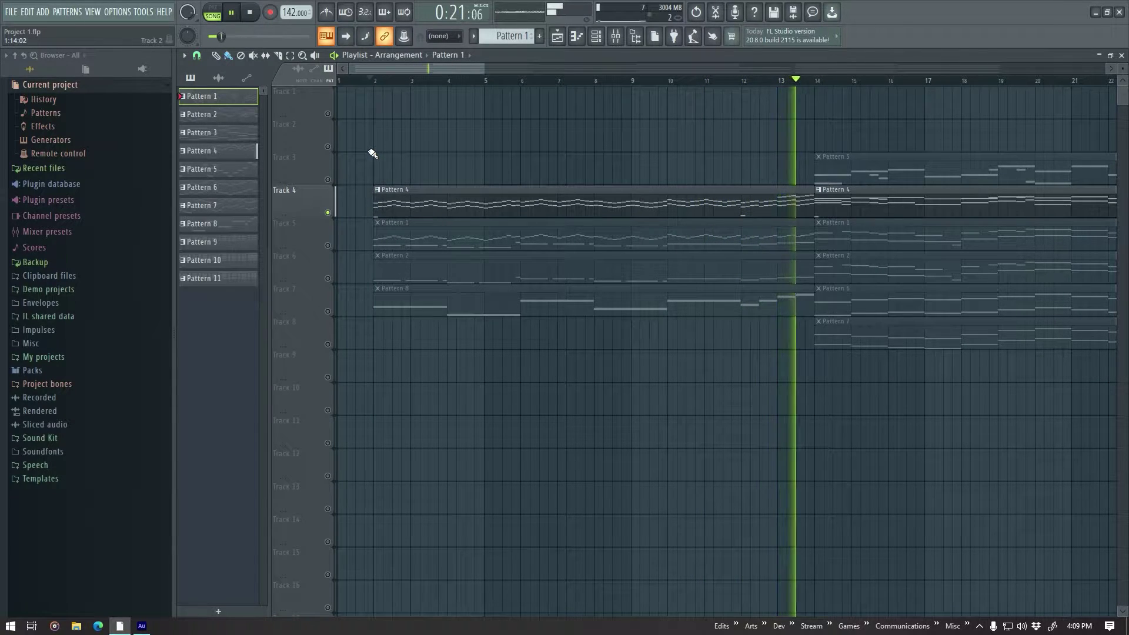
{"action": "key", "text": "space"}
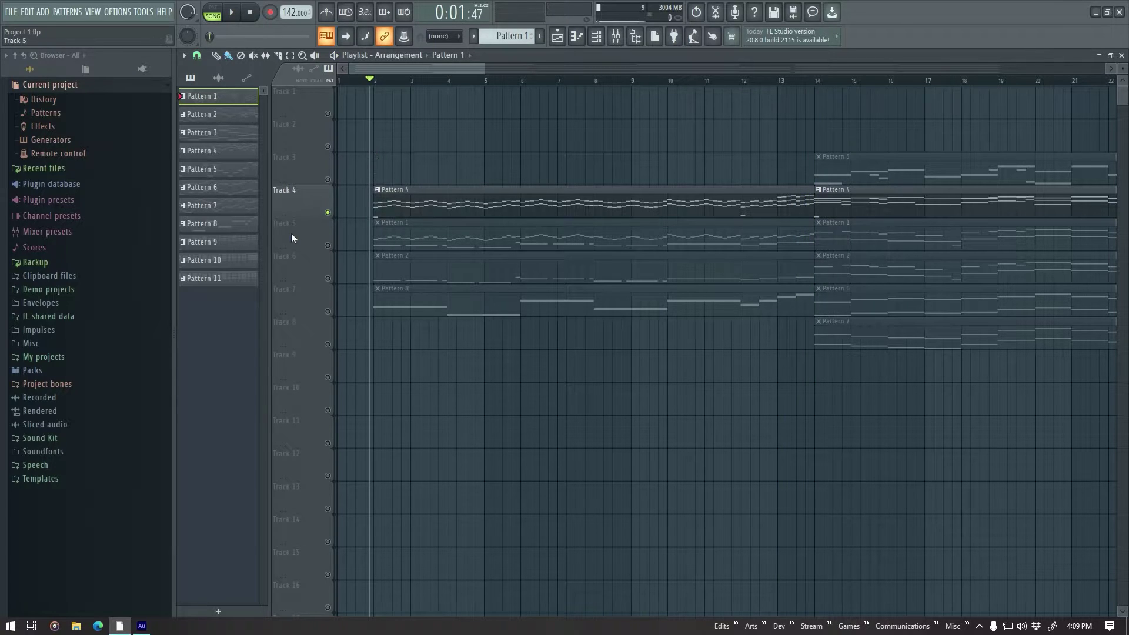
Solo Track 5 and listen to its opening Pattern 1 clip, then stop playback.
{"action": "right_click", "coordinate": [327, 246]}
{"action": "key", "text": "space"}
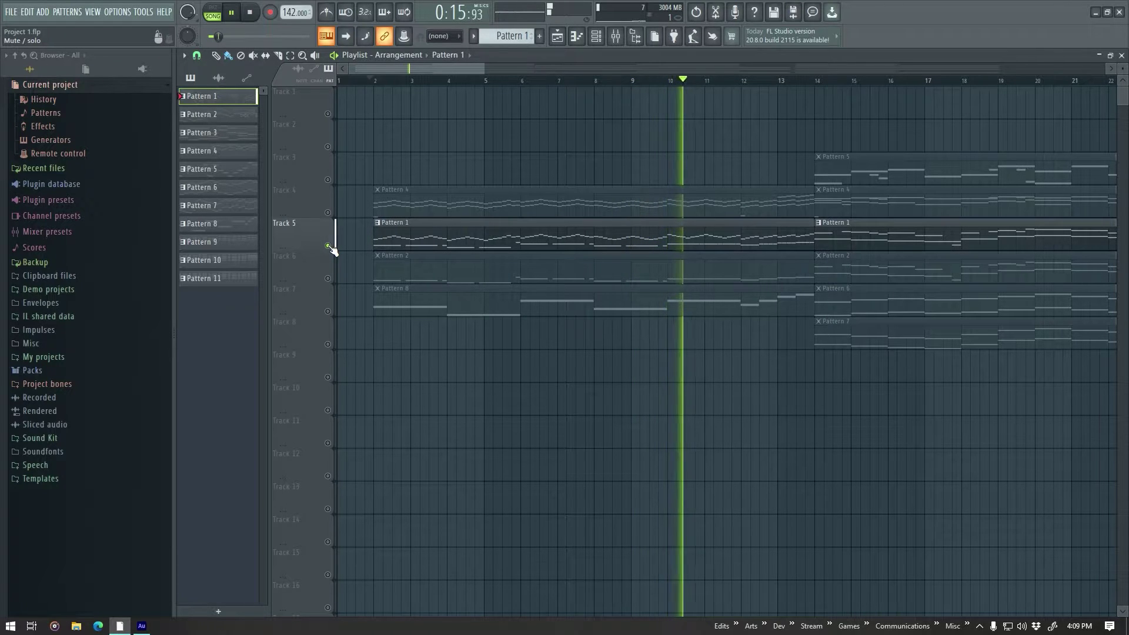
{"action": "right_click", "coordinate": [329, 246]}
{"action": "right_click", "coordinate": [328, 246]}
{"action": "key", "text": "space"}
Solo and play Track 6 while examining the instrument slots of the Kontakt_2 channel.
{"action": "right_click", "coordinate": [328, 279]}
{"action": "key", "text": "space"}
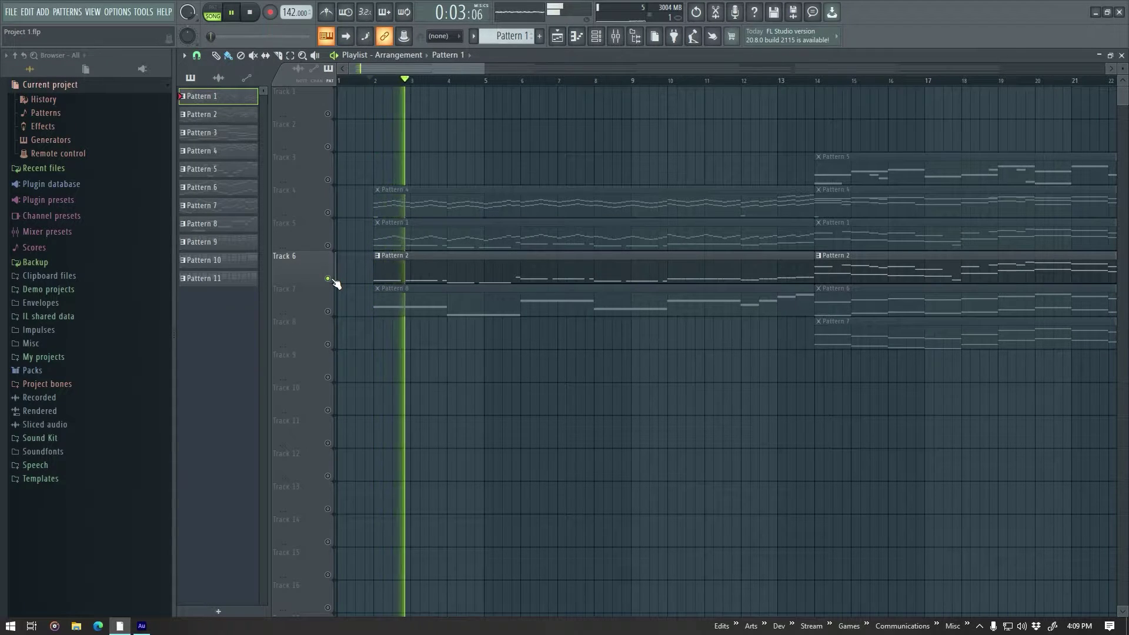
{"action": "left_click", "coordinate": [596, 36]}
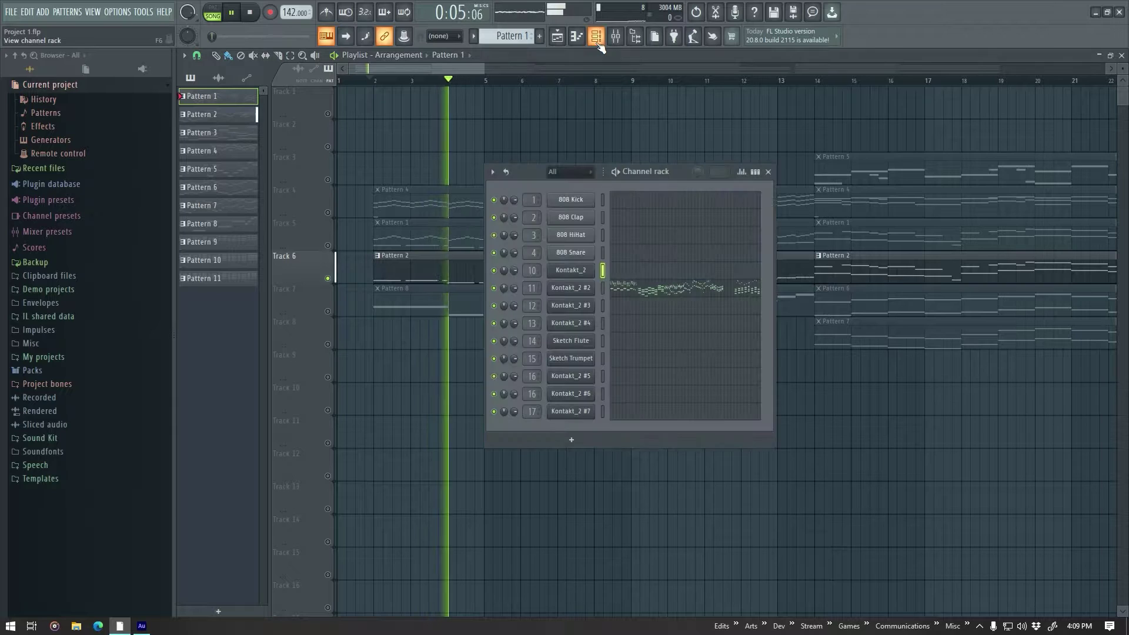
{"action": "left_click", "coordinate": [570, 270]}
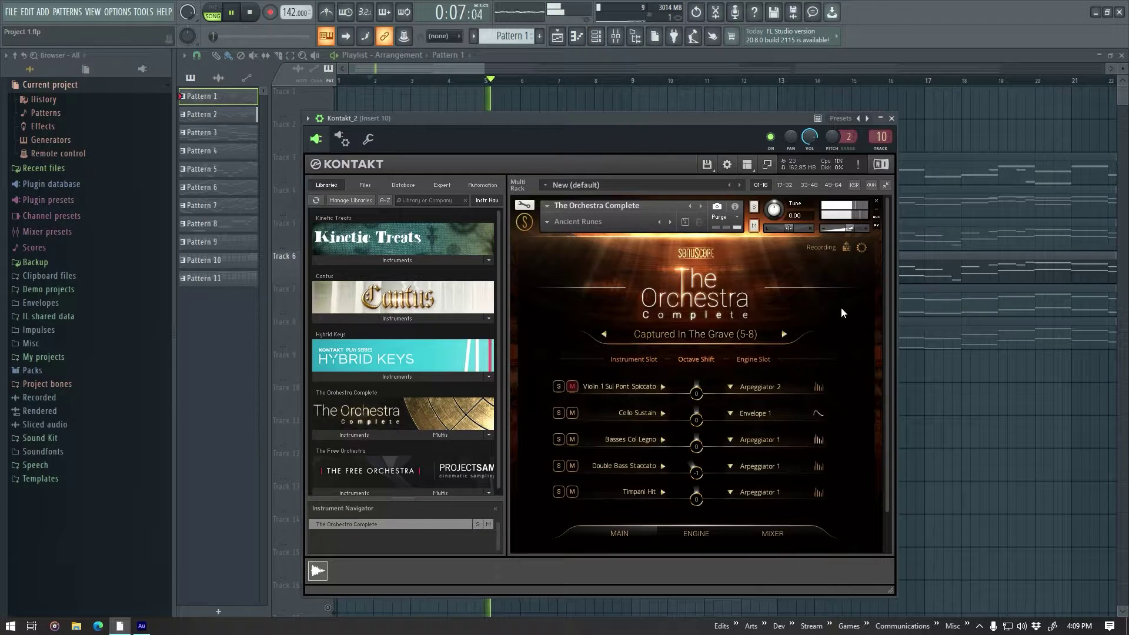
{"action": "left_click_drag", "start_coordinate": [884, 272], "coordinate": [882, 306]}
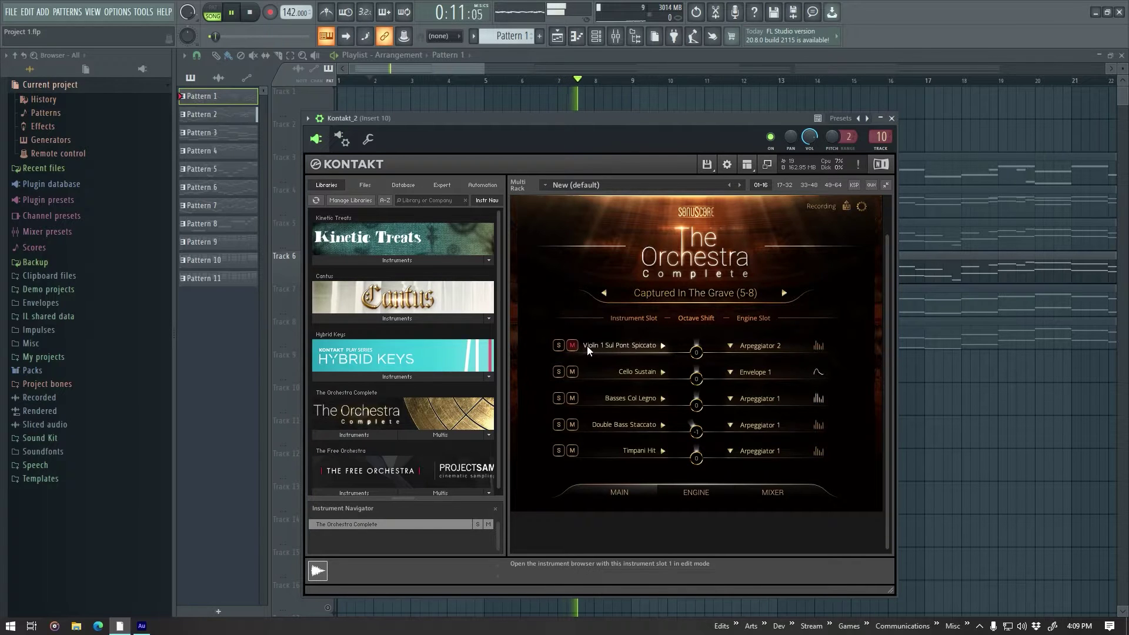
Unmute the Violin 1 Sul Pont Spiccato slot and audition Track 6 with it, closing the plugin window and channel rack when done.
{"action": "key", "text": "space"}
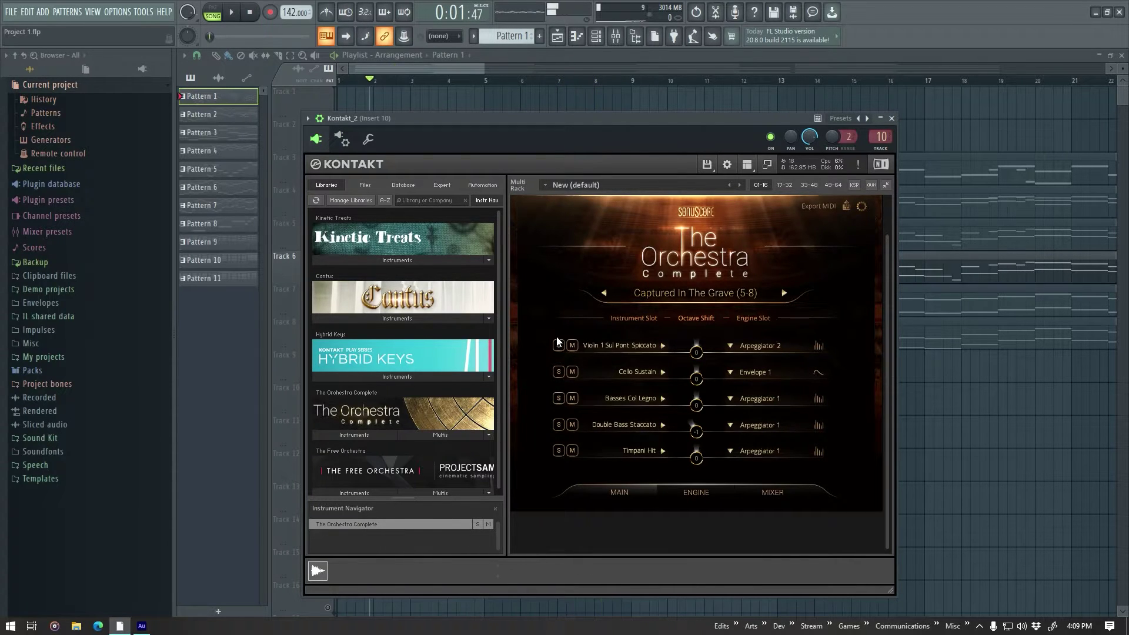
{"action": "key", "text": "space"}
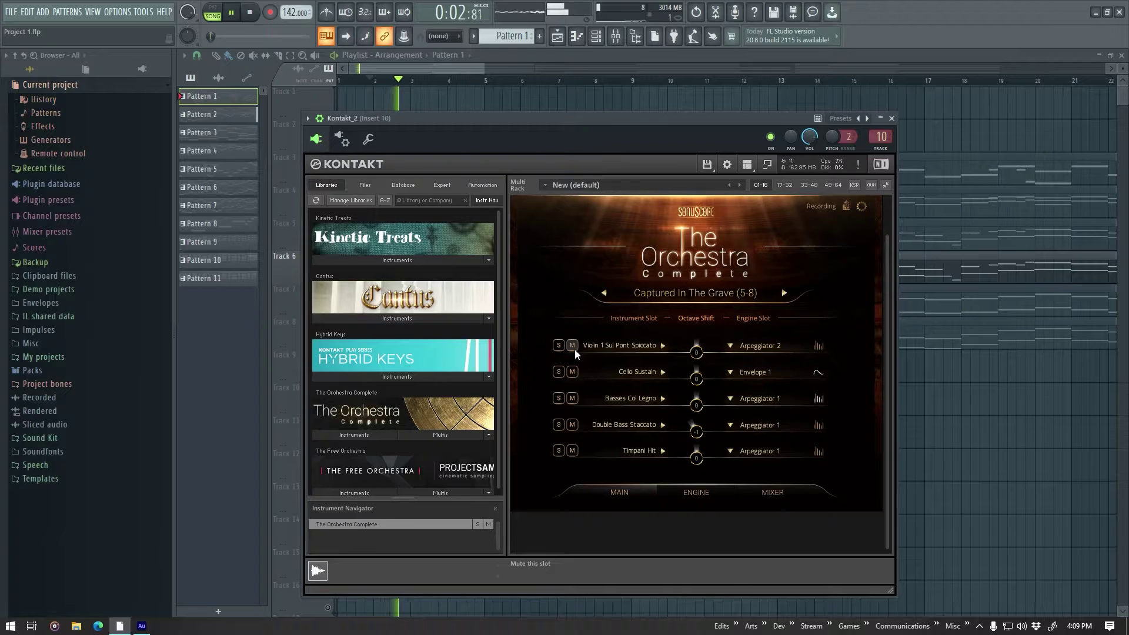
{"action": "key", "text": "space"}
{"action": "key", "text": "space"}
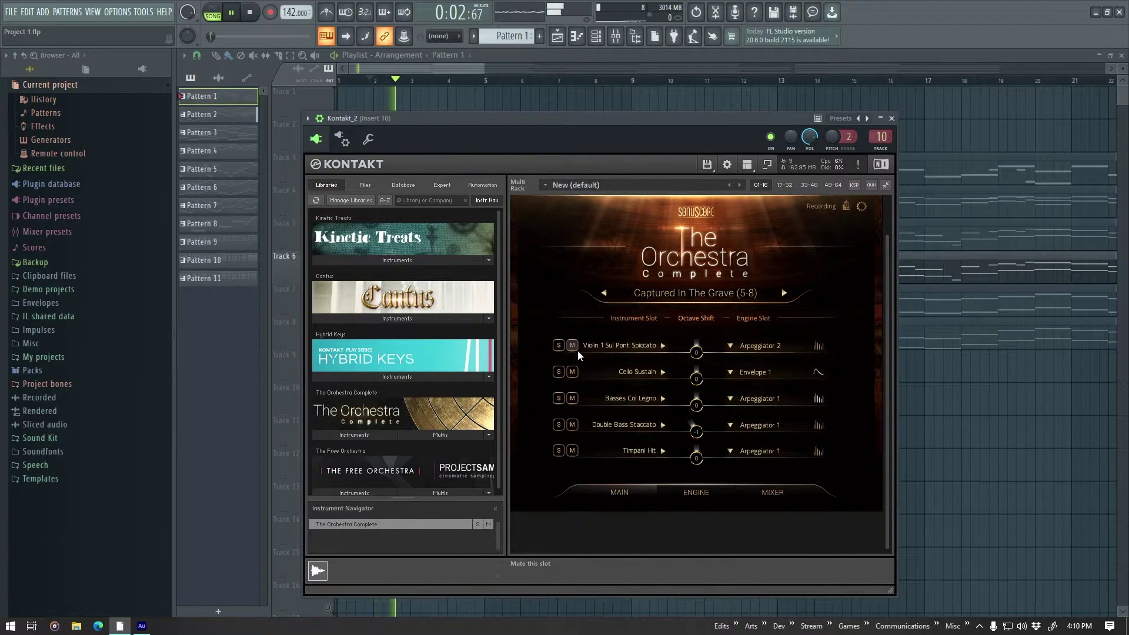
{"action": "key", "text": "space"}
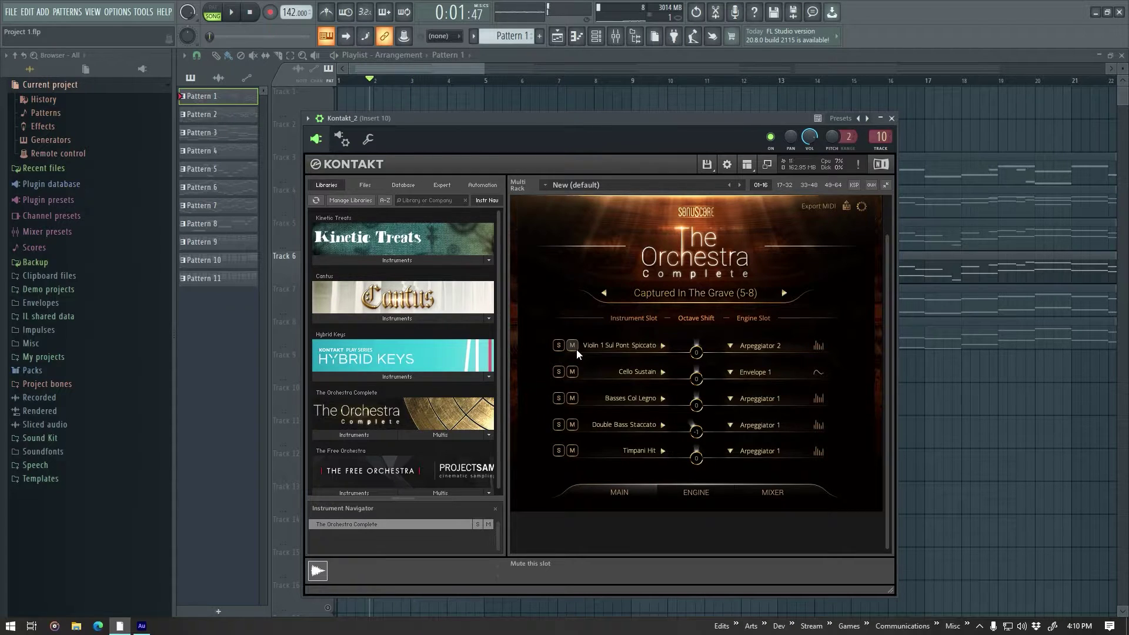
{"action": "left_click", "coordinate": [891, 118]}
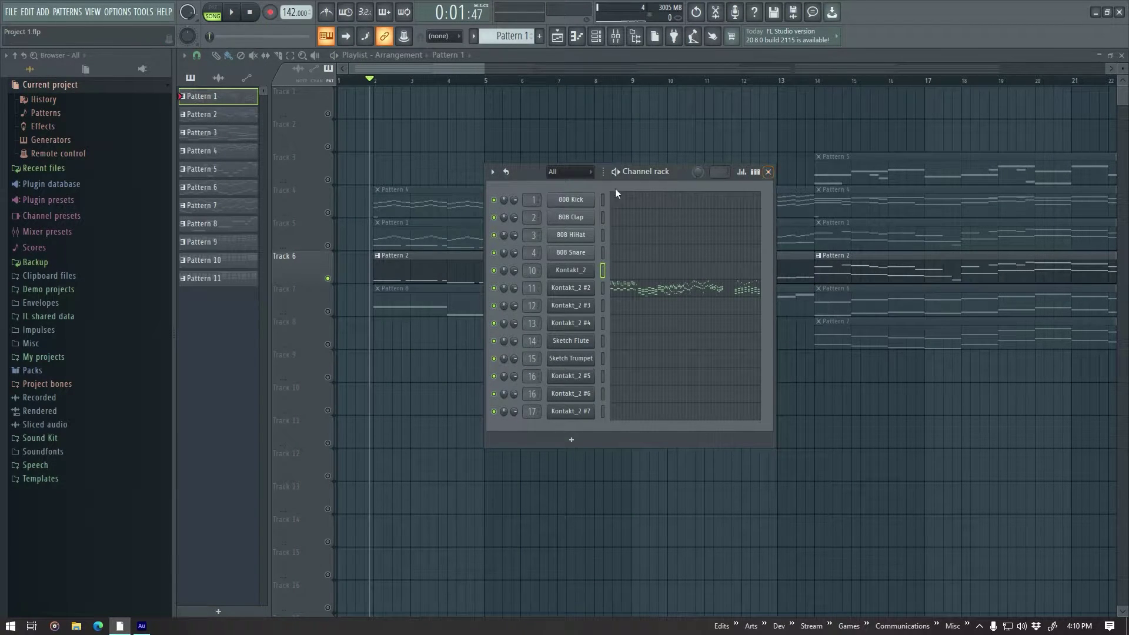
{"action": "left_click", "coordinate": [768, 172]}
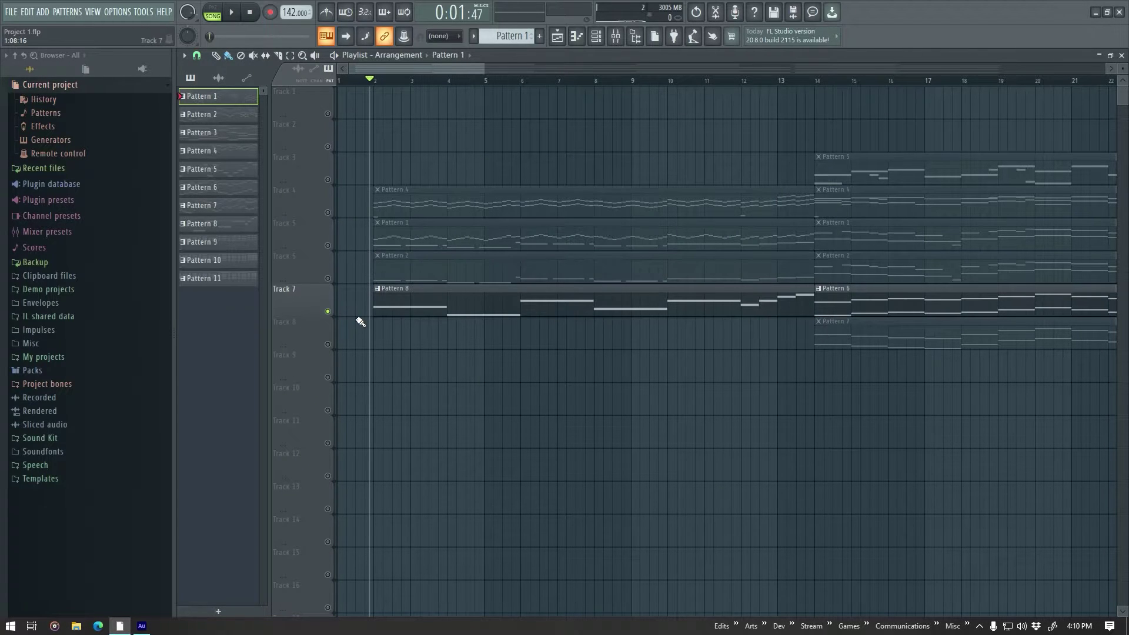
Play Track 7 soloed and view the basses instrument loaded in the Kontakt_2 #6 channel, then close it and stop playback.
{"action": "key", "text": "space"}
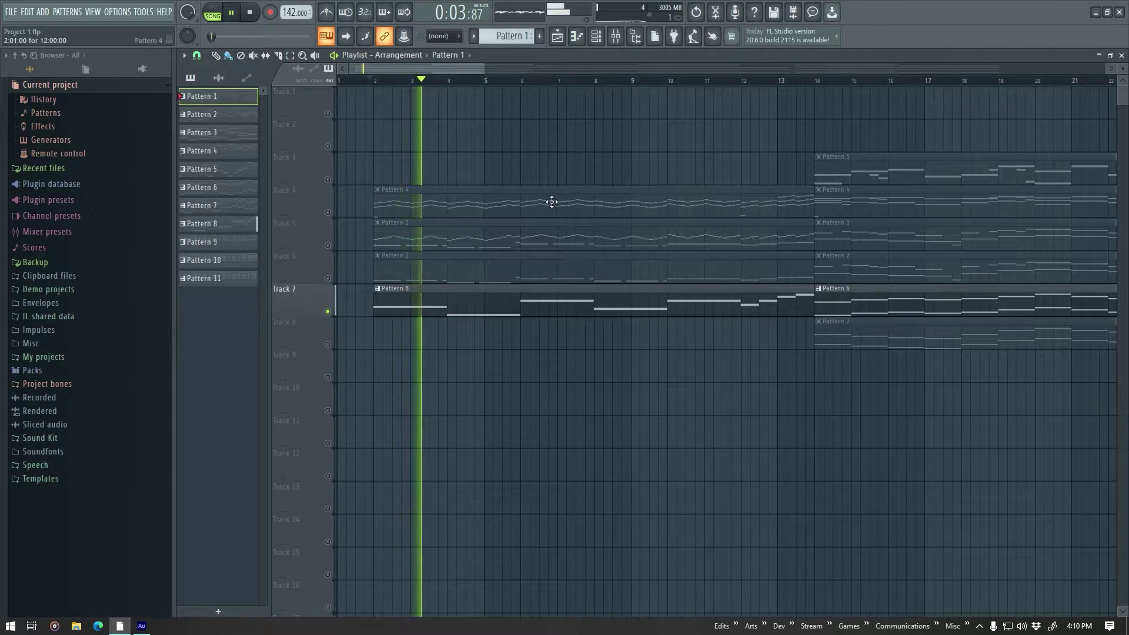
{"action": "left_click", "coordinate": [596, 37]}
{"action": "left_click", "coordinate": [597, 38]}
{"action": "left_click", "coordinate": [597, 39]}
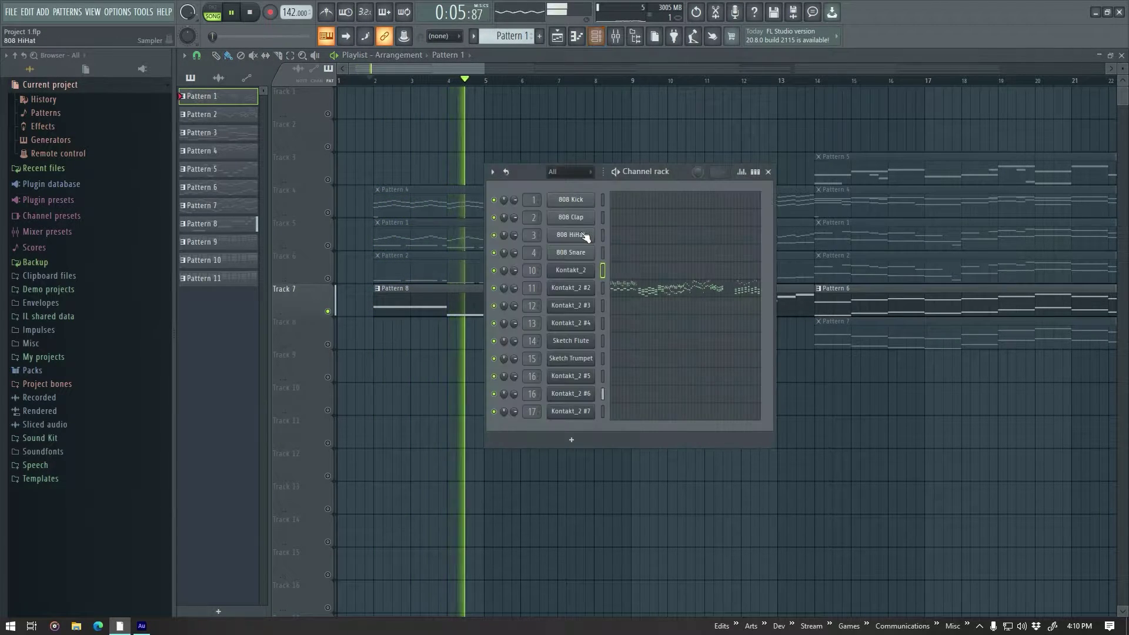
{"action": "left_click", "coordinate": [584, 373]}
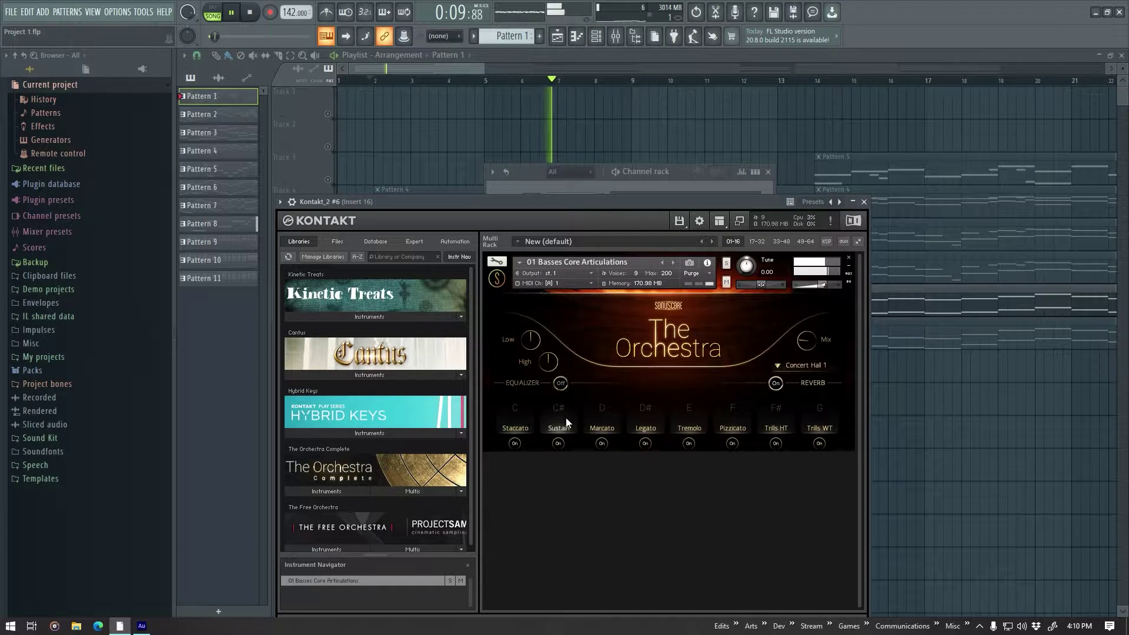
{"action": "left_click", "coordinate": [865, 202]}
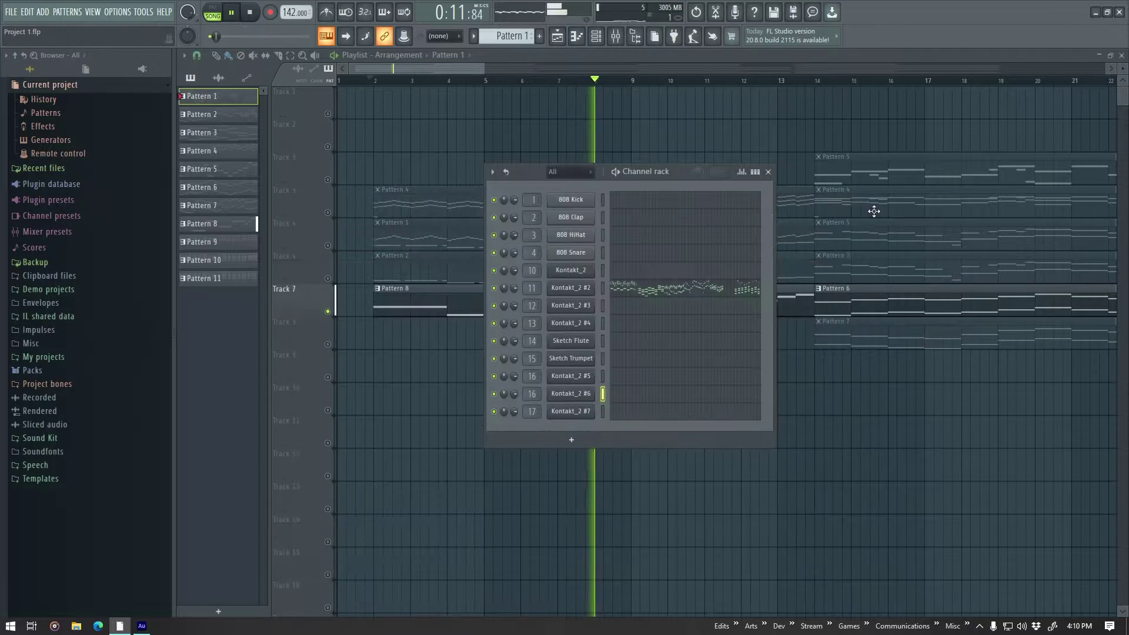
{"action": "left_click", "coordinate": [768, 172]}
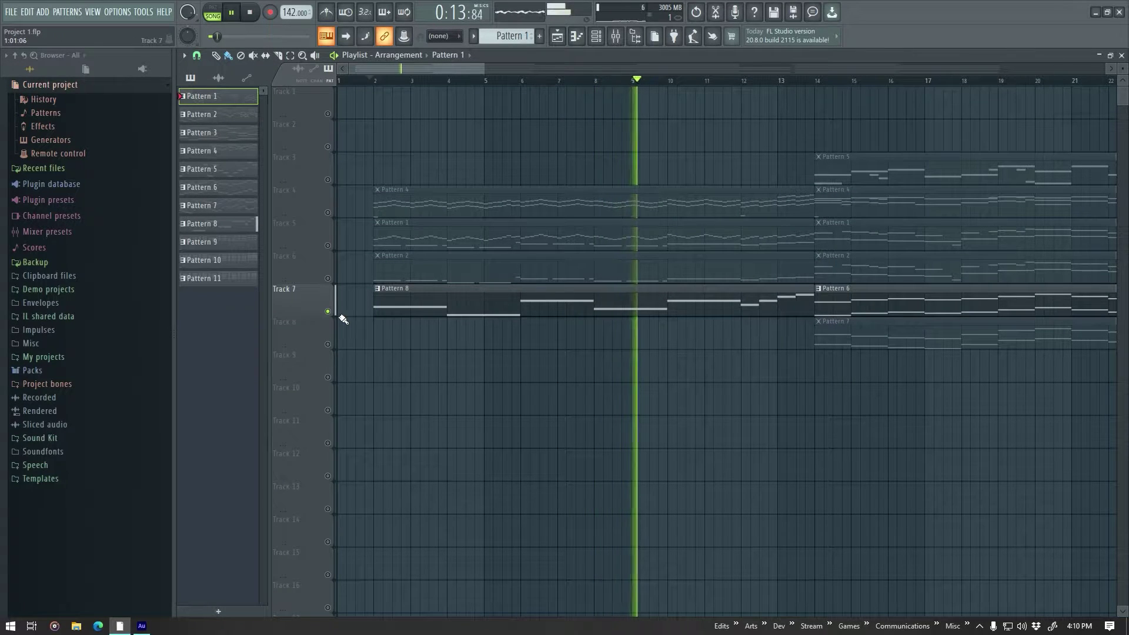
{"action": "key", "text": "space"}
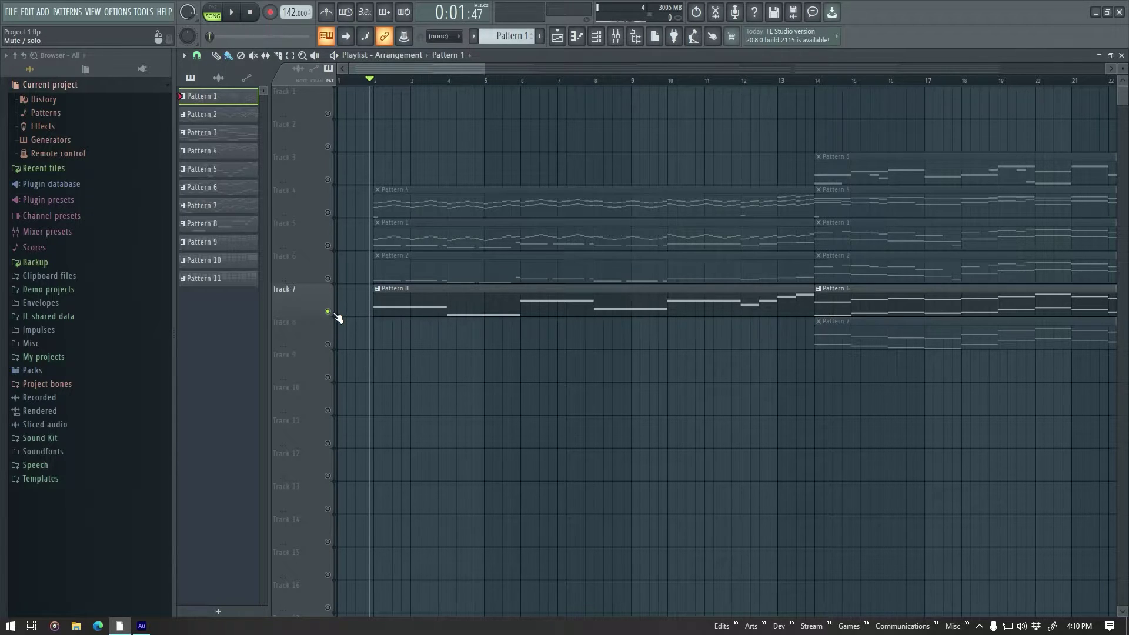
Turn off the solo on Track 7 and audition the intro with all tracks together.
{"action": "scroll", "coordinate": [392, 385], "scroll_direction": "down", "scroll_amount": 5}
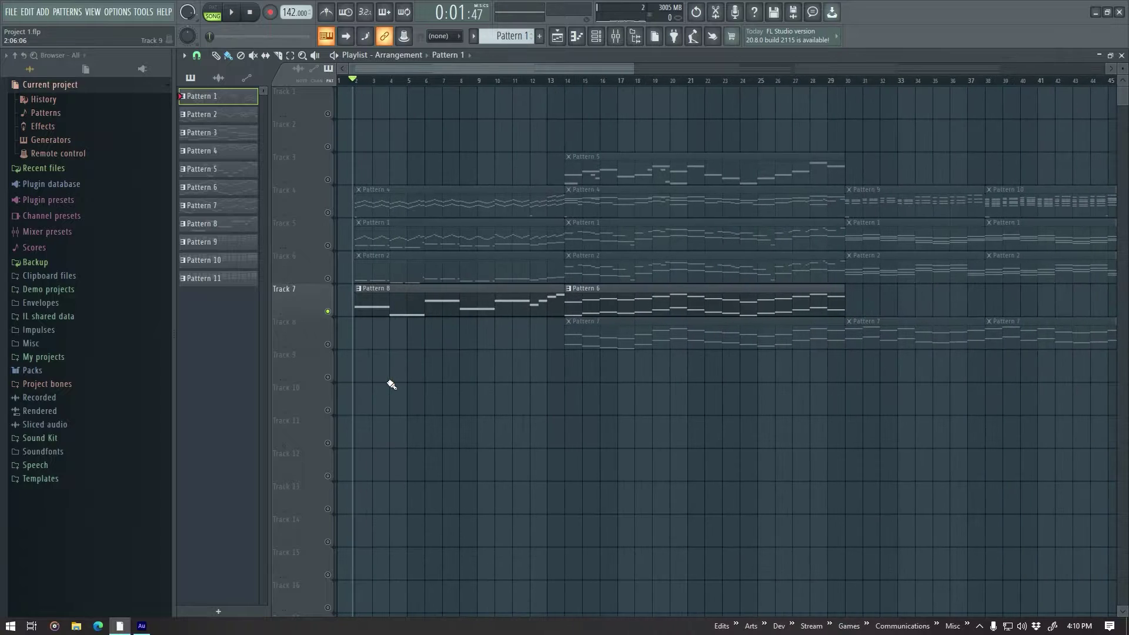
{"action": "scroll", "coordinate": [391, 385], "scroll_direction": "up", "scroll_amount": 3}
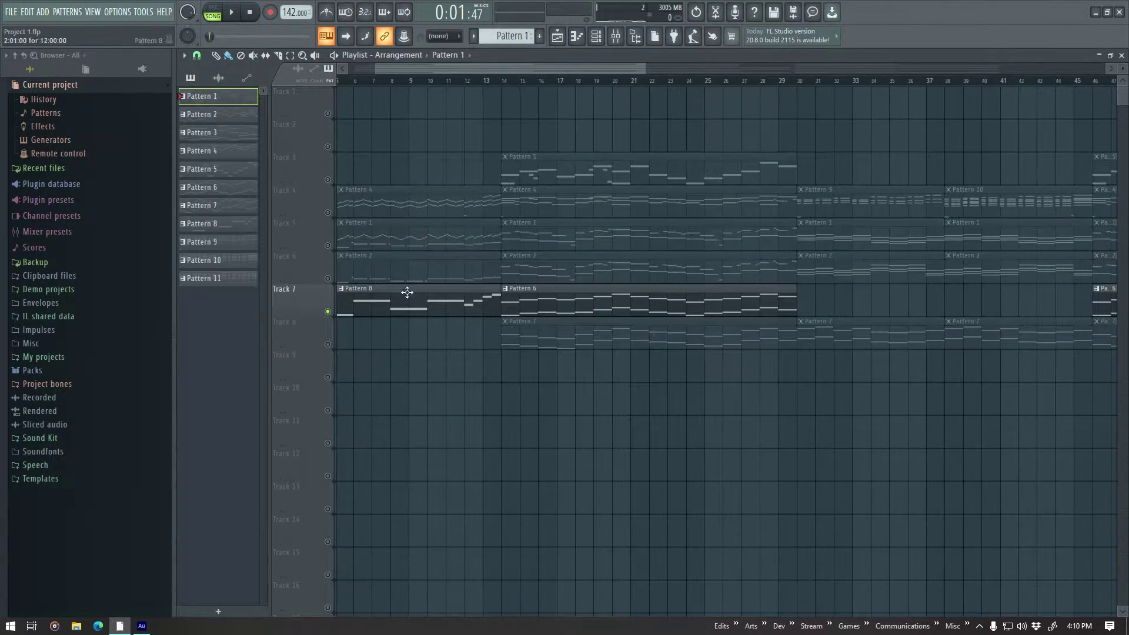
{"action": "left_click_drag", "start_coordinate": [449, 69], "coordinate": [397, 72]}
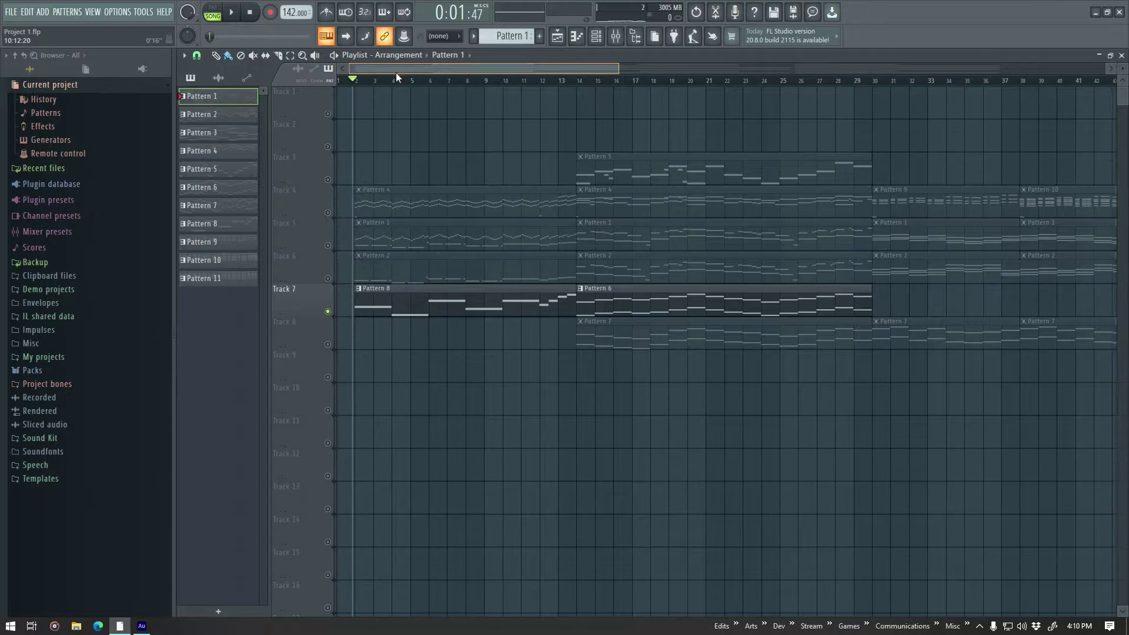
{"action": "right_click", "coordinate": [328, 312]}
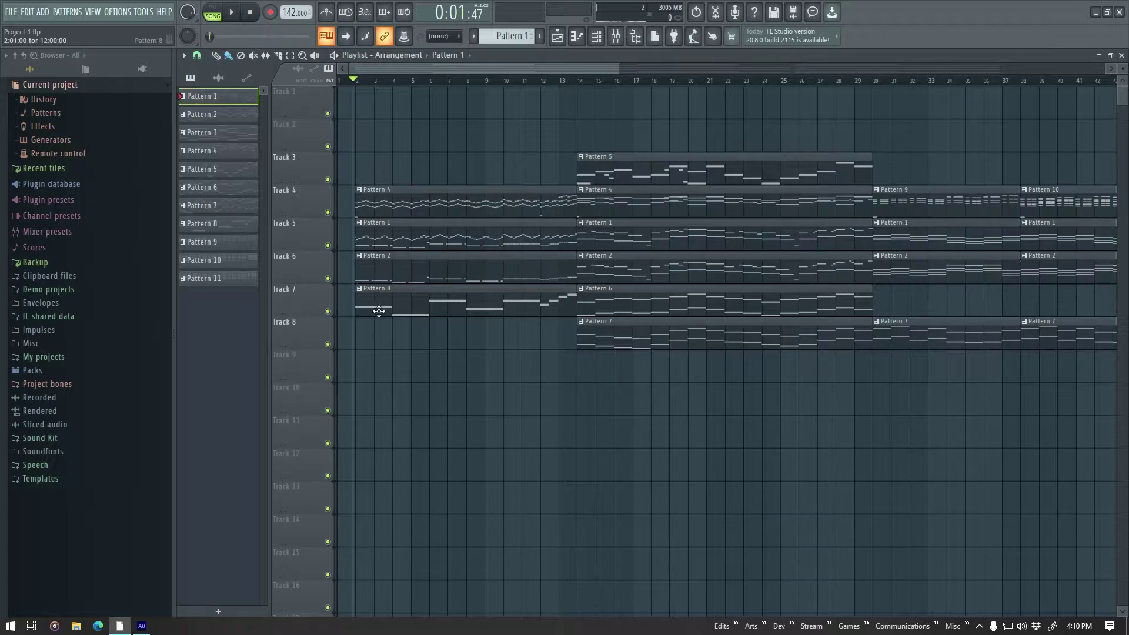
{"action": "key", "text": "space"}
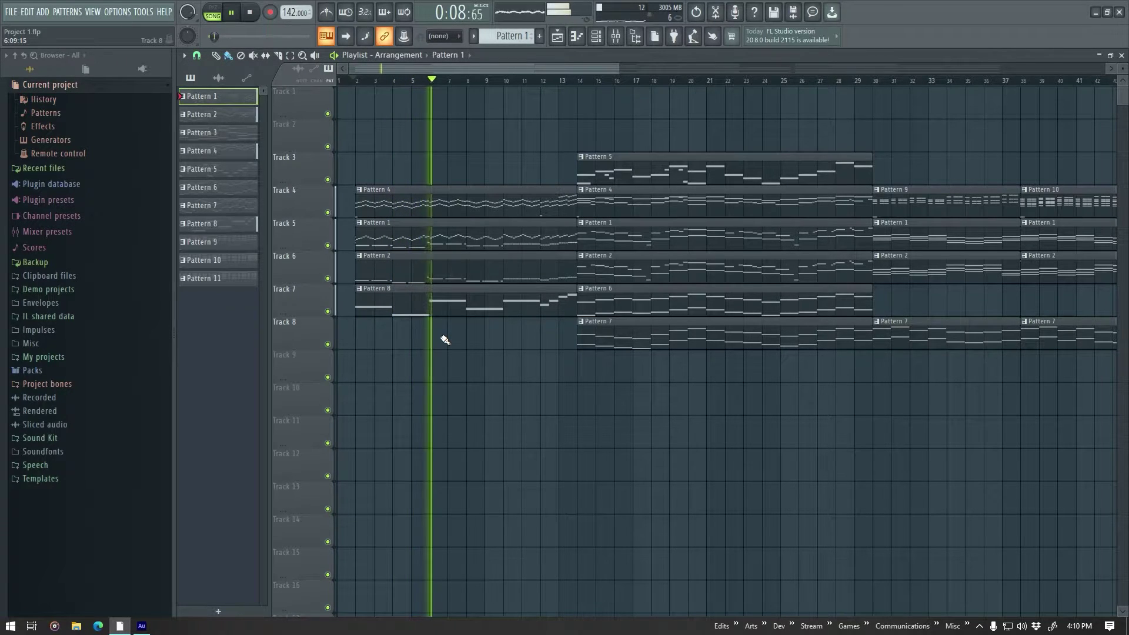
{"action": "key", "text": "space"}
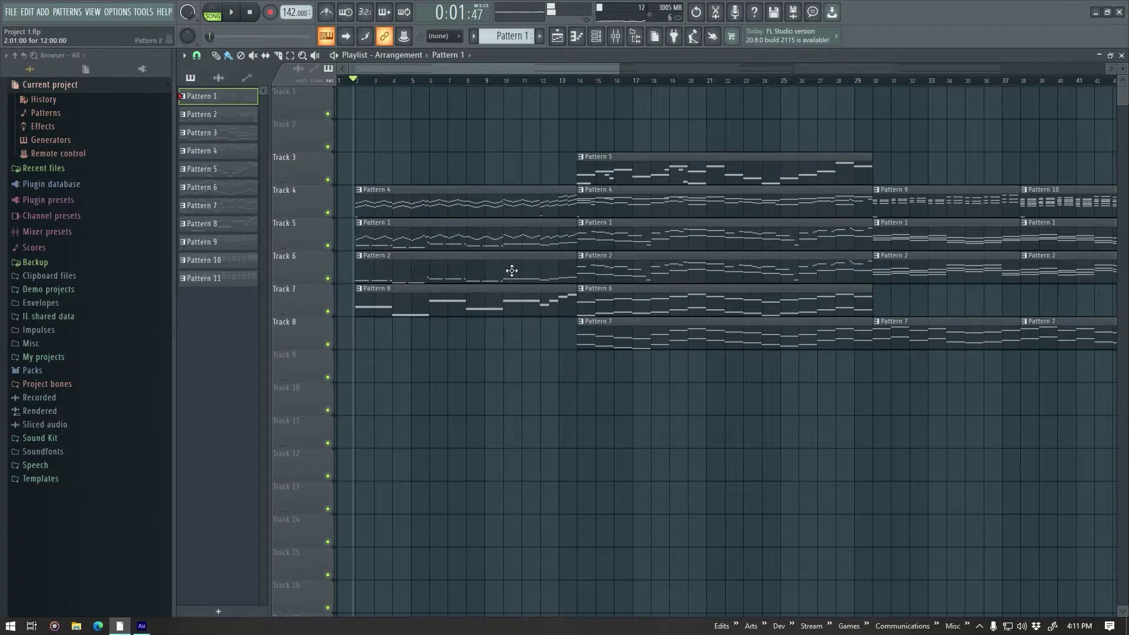
Play all tracks together from bar 12 through the transition into the section starting at bar 14.
{"action": "left_click", "coordinate": [581, 88]}
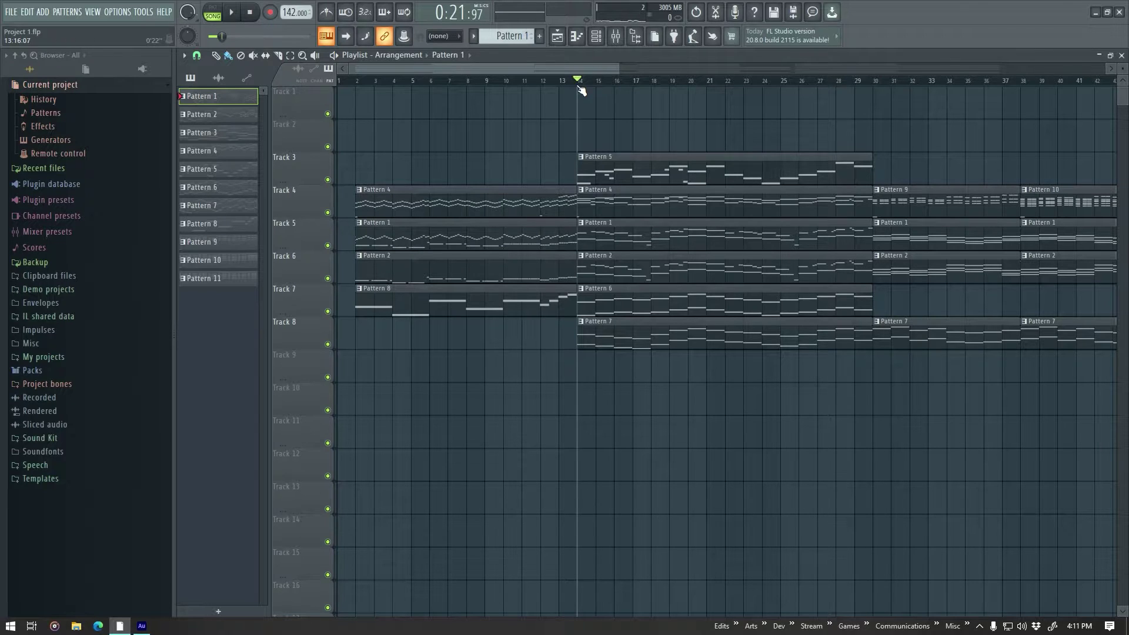
{"action": "left_click_drag", "start_coordinate": [545, 88], "coordinate": [542, 88]}
{"action": "key", "text": "space"}
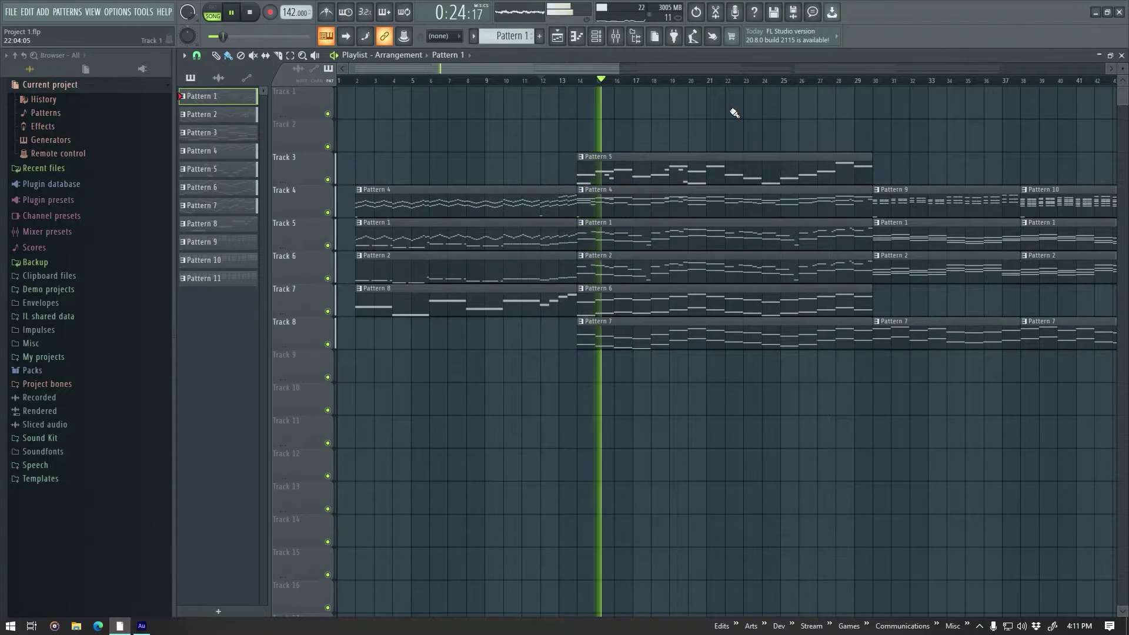
{"action": "key", "text": "space"}
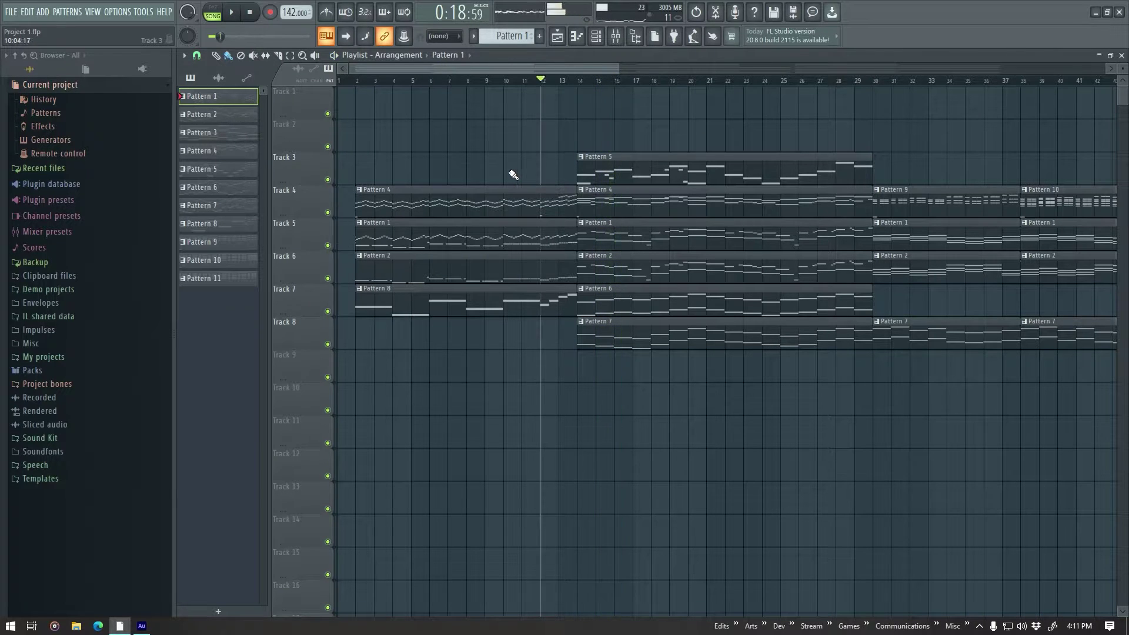
Solo Track 3 and play it from bar 14.
{"action": "left_click", "coordinate": [580, 84]}
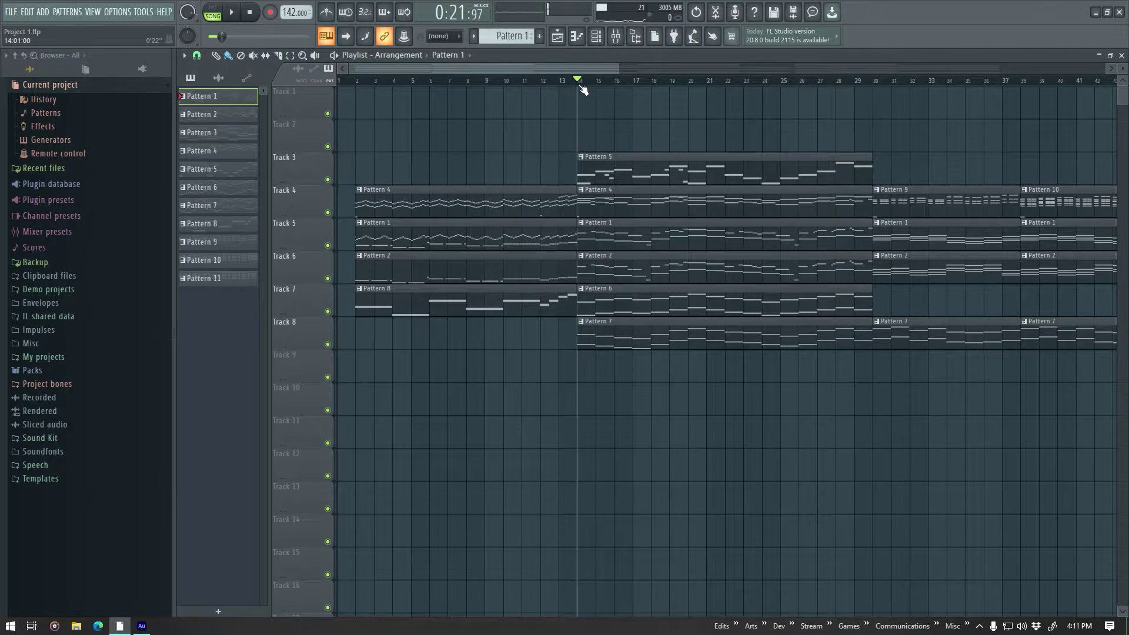
{"action": "right_click", "coordinate": [329, 181]}
{"action": "key", "text": "space"}
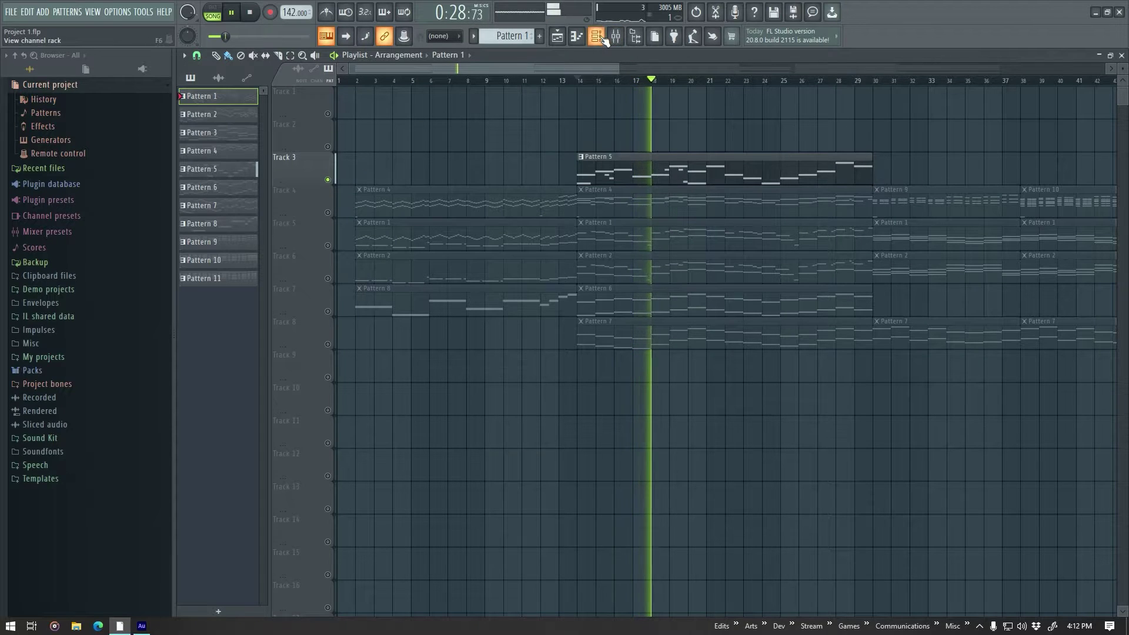
Check the Kontakt_2 #6 channel's instrument and examine the Sketch Flute instrument while Track 3 plays.
{"action": "key", "text": "F6"}
{"action": "left_click", "coordinate": [581, 386]}
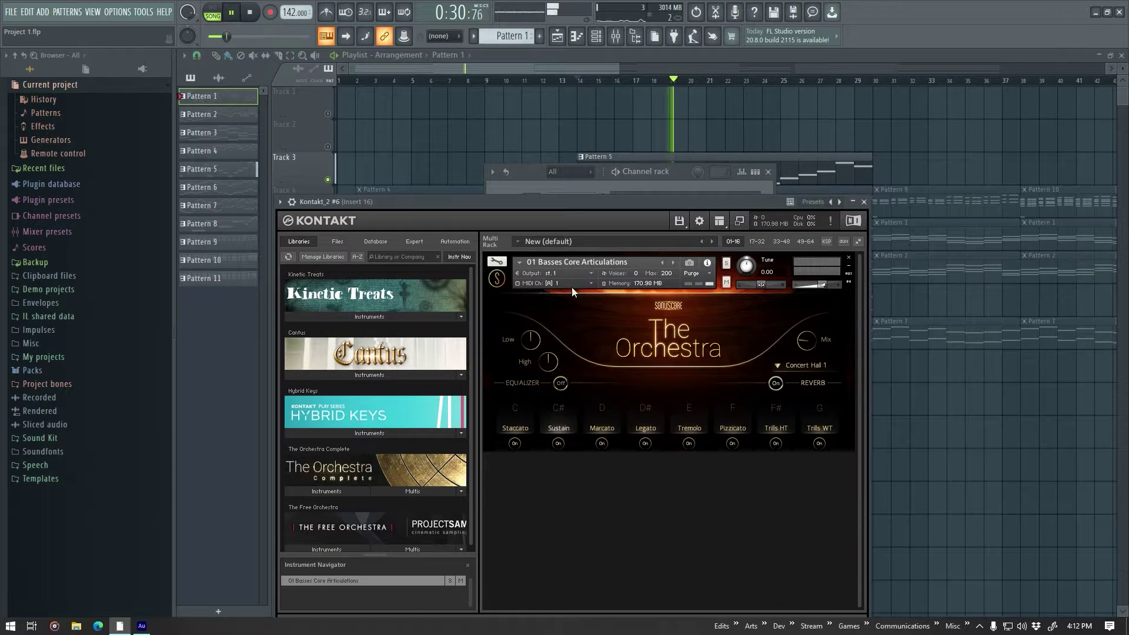
{"action": "left_click", "coordinate": [864, 202]}
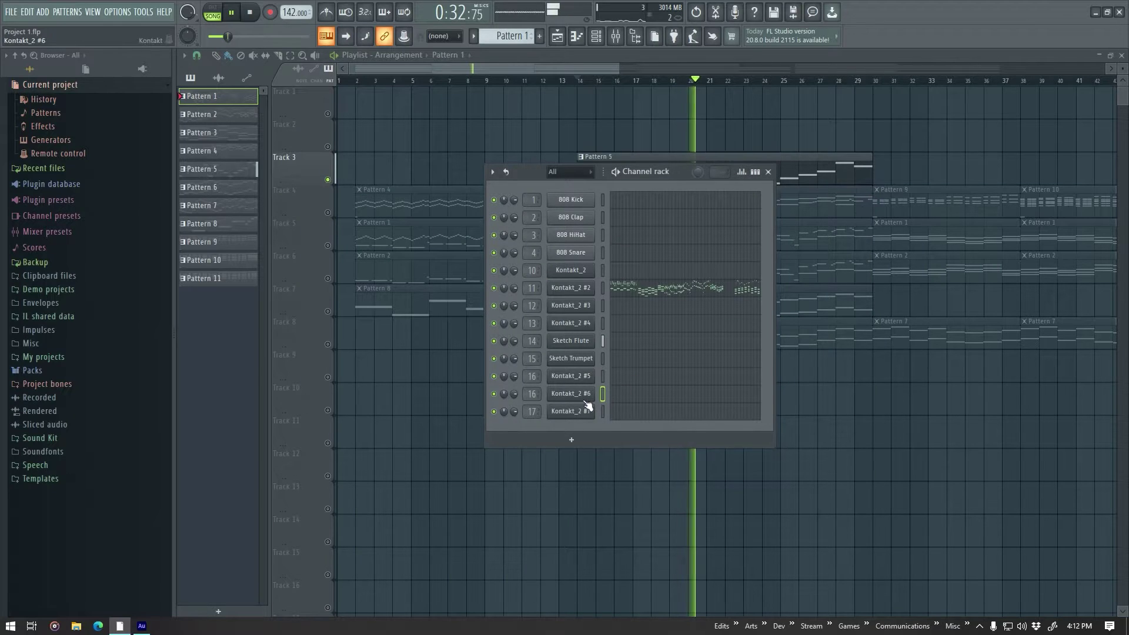
{"action": "left_click", "coordinate": [576, 341]}
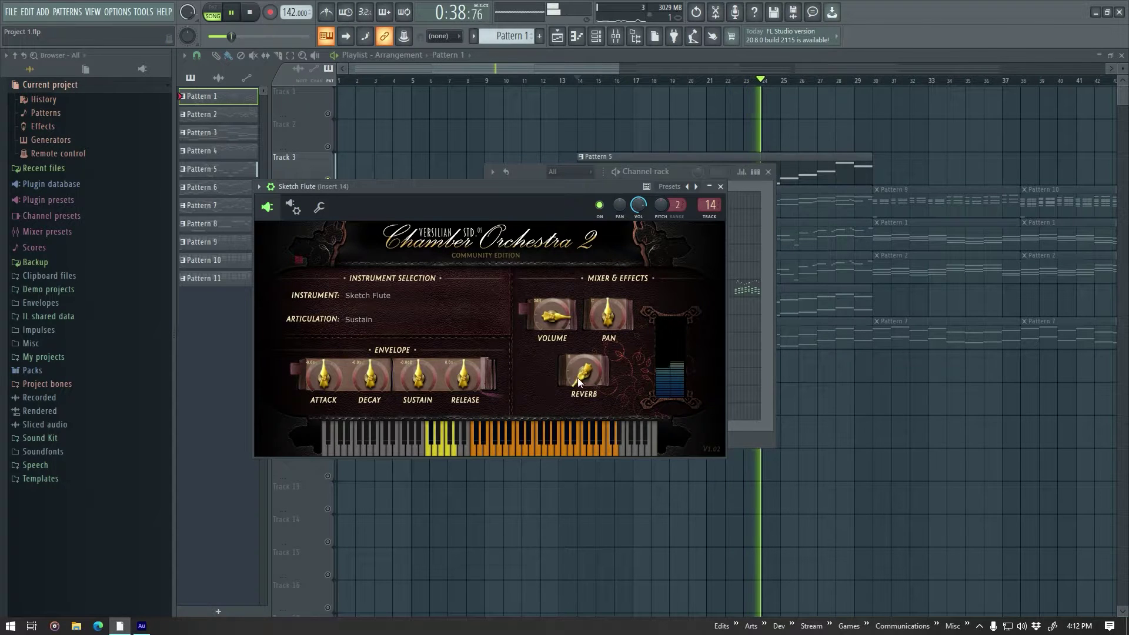
{"action": "left_click_drag", "start_coordinate": [584, 342], "coordinate": [583, 369]}
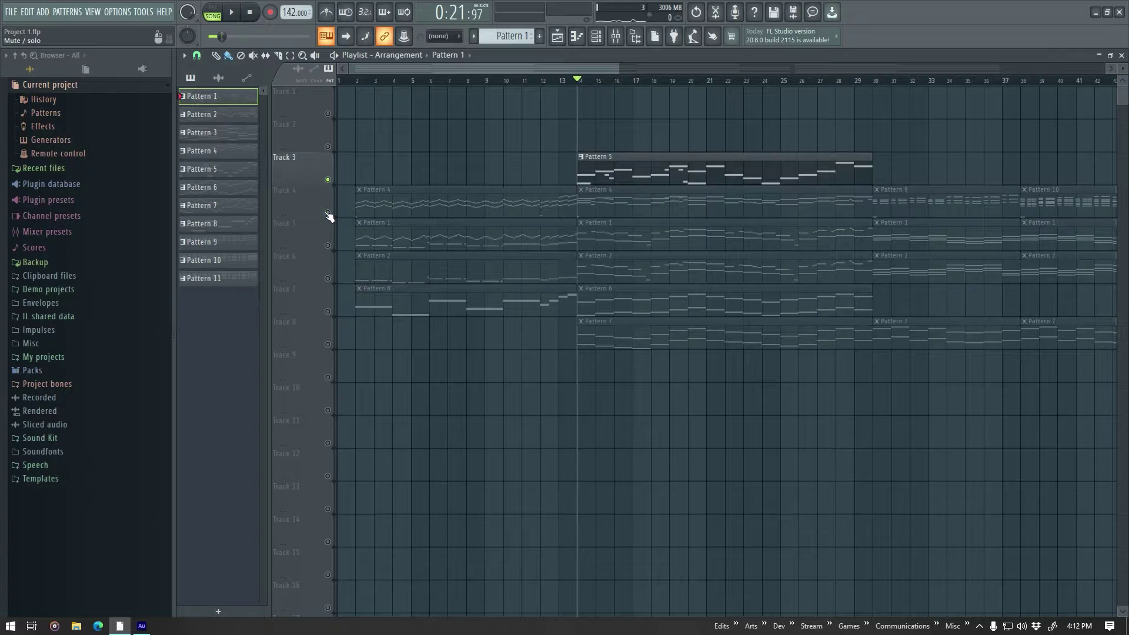
Play Track 4 soloed from bar 14 and compare the equalizer on and off in the Kontakt_2 #4 violins instrument.
{"action": "left_click", "coordinate": [328, 214], "text": "ctrl"}
{"action": "key", "text": "space"}
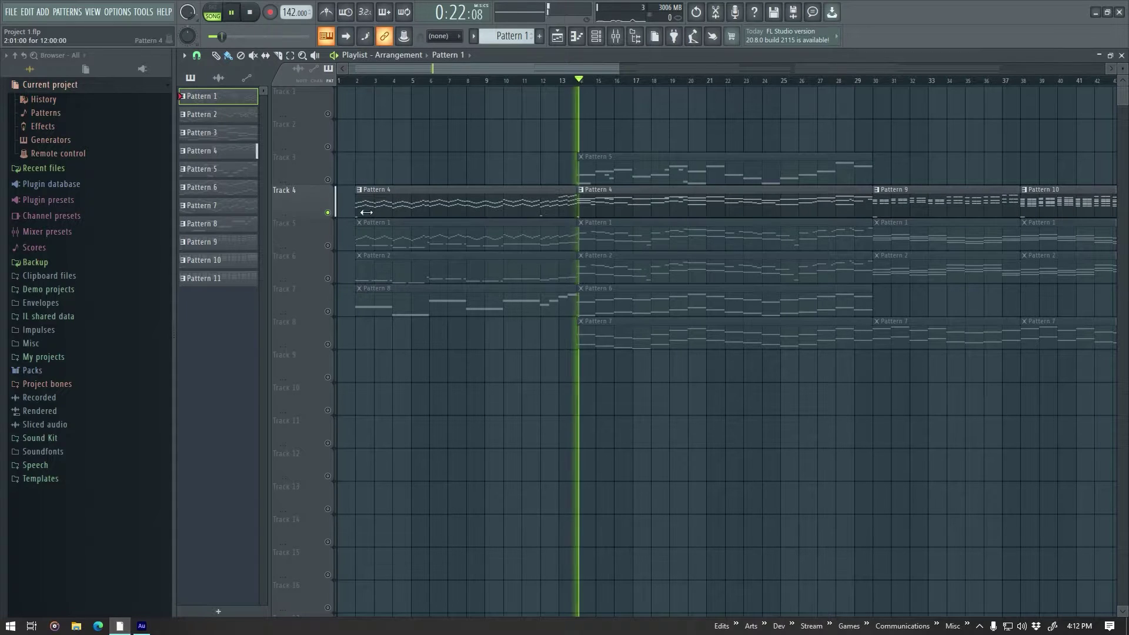
{"action": "left_click", "coordinate": [596, 36]}
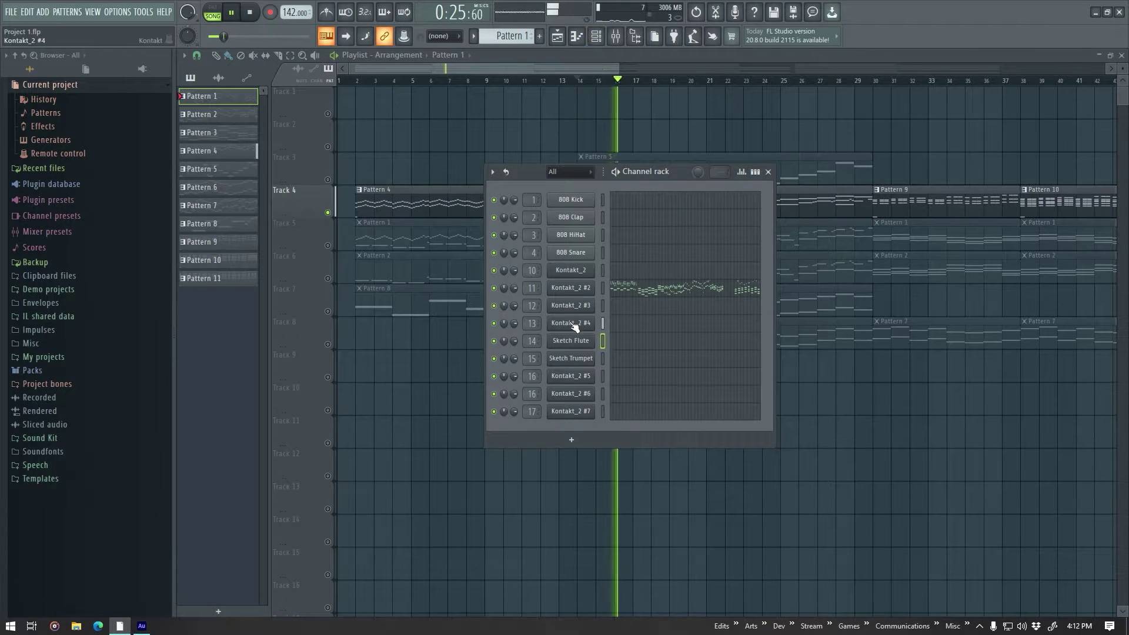
{"action": "left_click", "coordinate": [571, 323]}
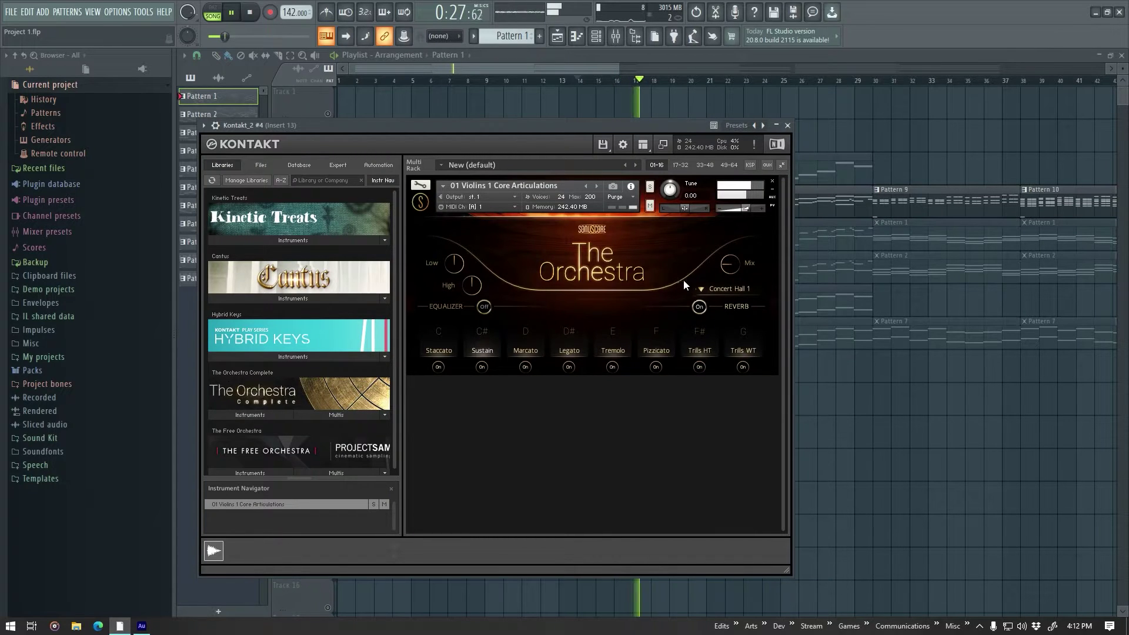
{"action": "left_click", "coordinate": [483, 307]}
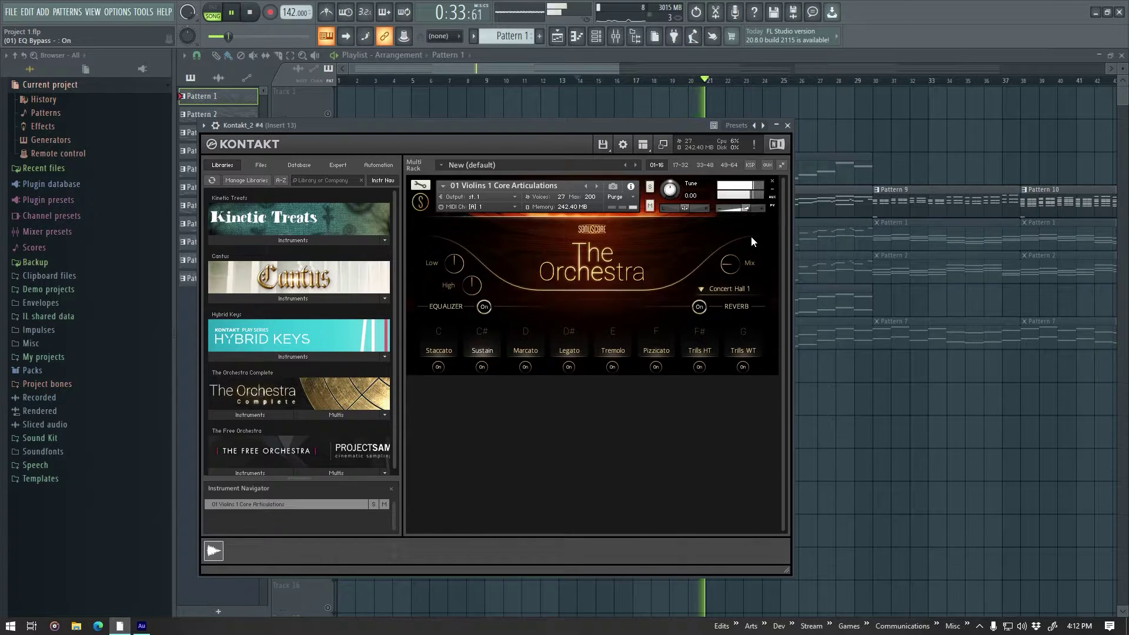
{"action": "left_click", "coordinate": [484, 307]}
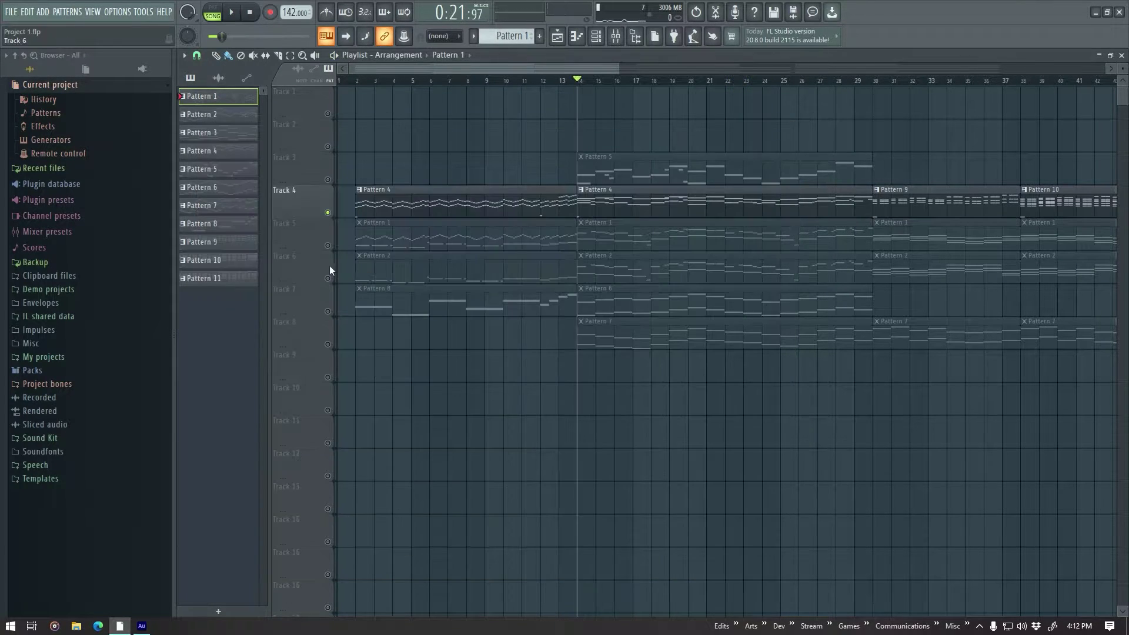
Solo Track 5 and play it from bar 14.
{"action": "left_click", "coordinate": [328, 246], "text": "ctrl"}
{"action": "right_click", "coordinate": [336, 241]}
{"action": "left_click", "coordinate": [355, 175]}
{"action": "key", "text": "space"}
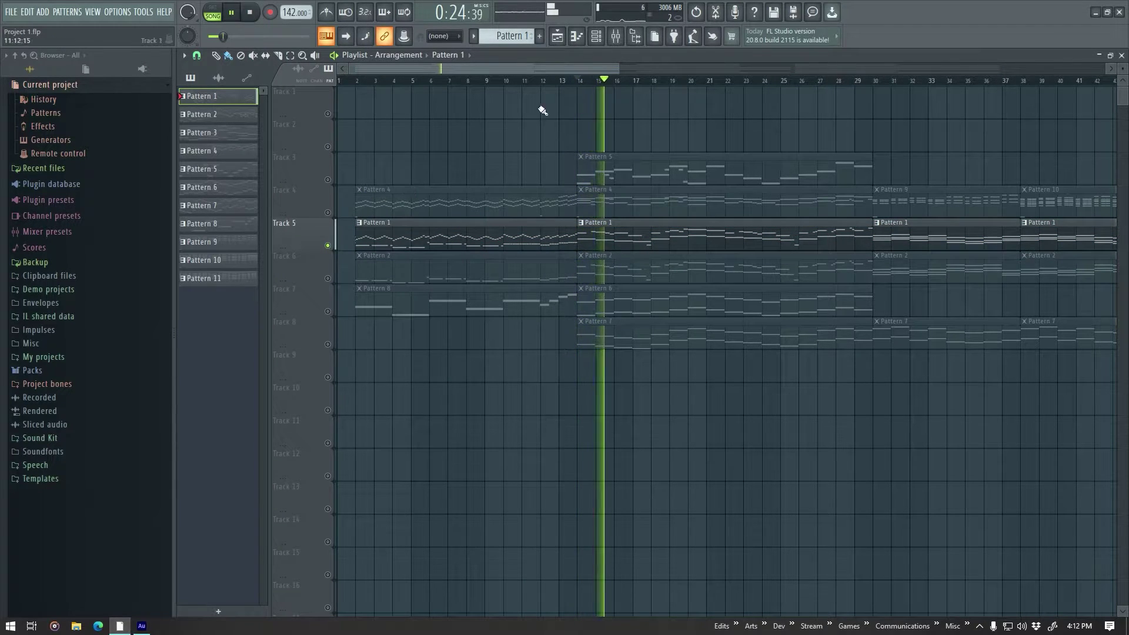
Replay soloed Track 5 from bar 9 and from bar 13 to hear its lead-in to the bar 14 section.
{"action": "key", "text": "space"}
{"action": "key", "text": "space"}
{"action": "left_click", "coordinate": [485, 81]}
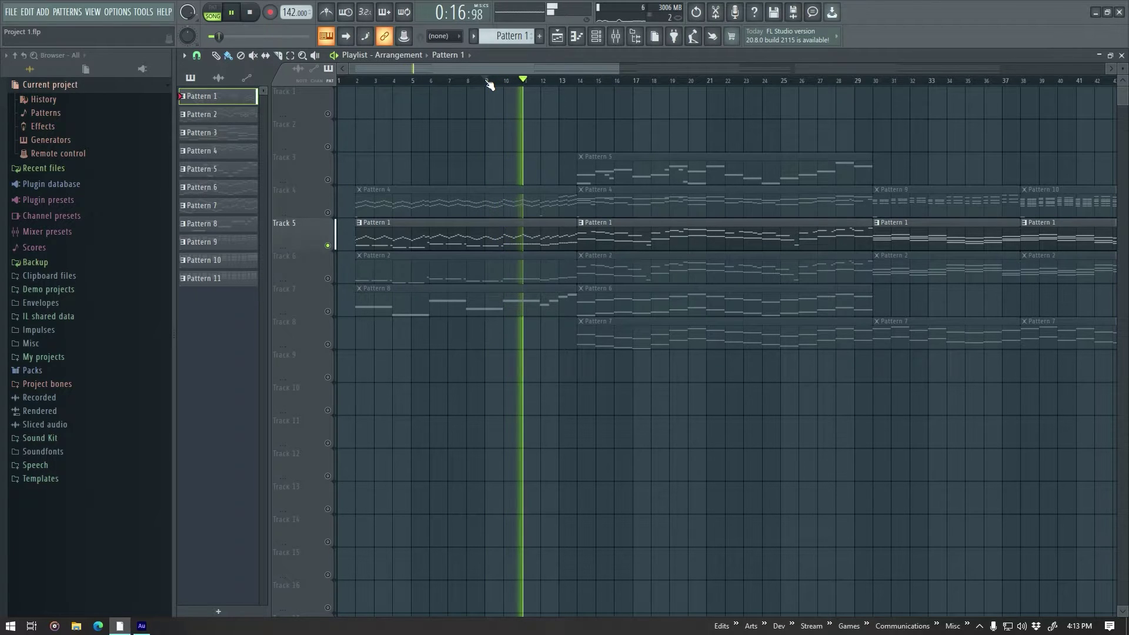
{"action": "key", "text": "space"}
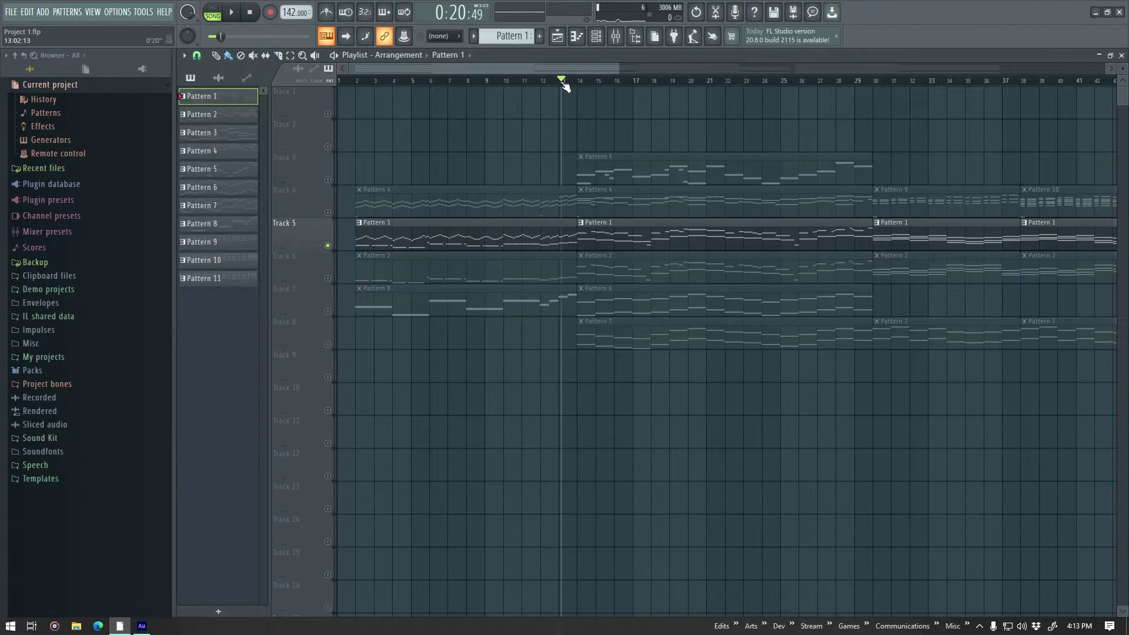
{"action": "left_click_drag", "start_coordinate": [559, 82], "coordinate": [560, 82]}
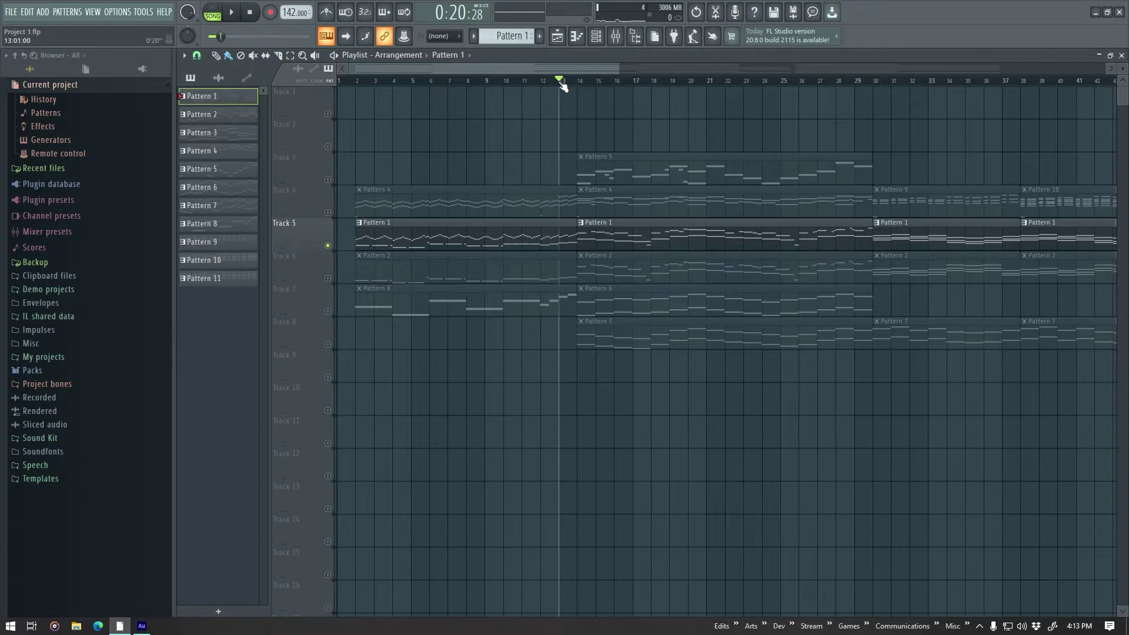
{"action": "key", "text": "space"}
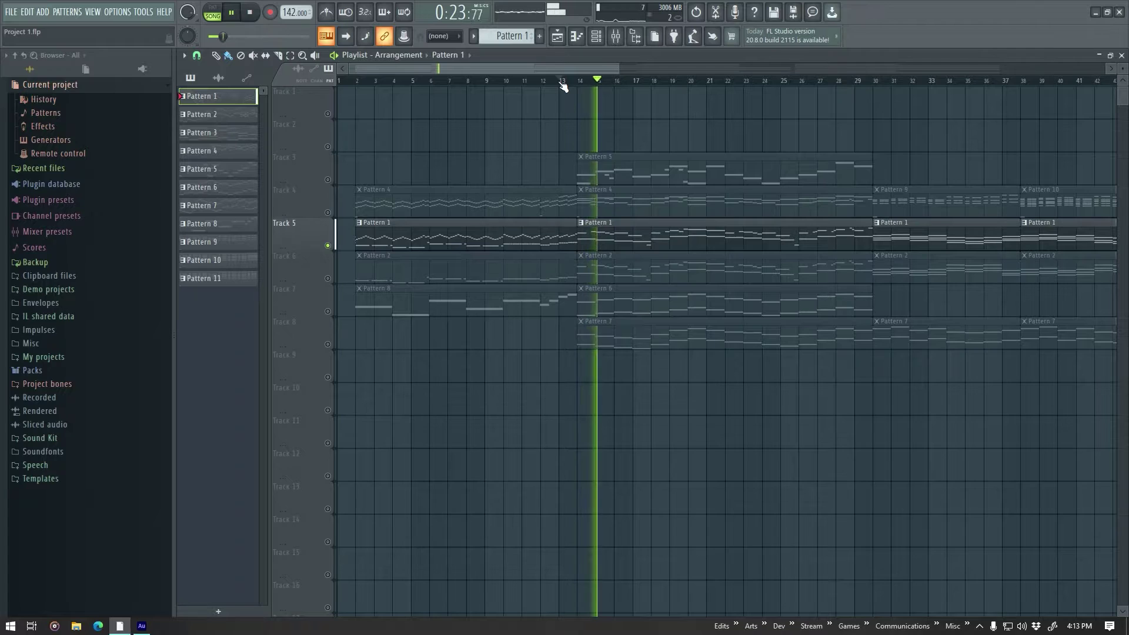
Examine the instrument slots, arpeggiator engine and mixer of the STRINGS Basic 8ths 01 preset in the Kontakt_2 #2 channel.
{"action": "left_click", "coordinate": [596, 36]}
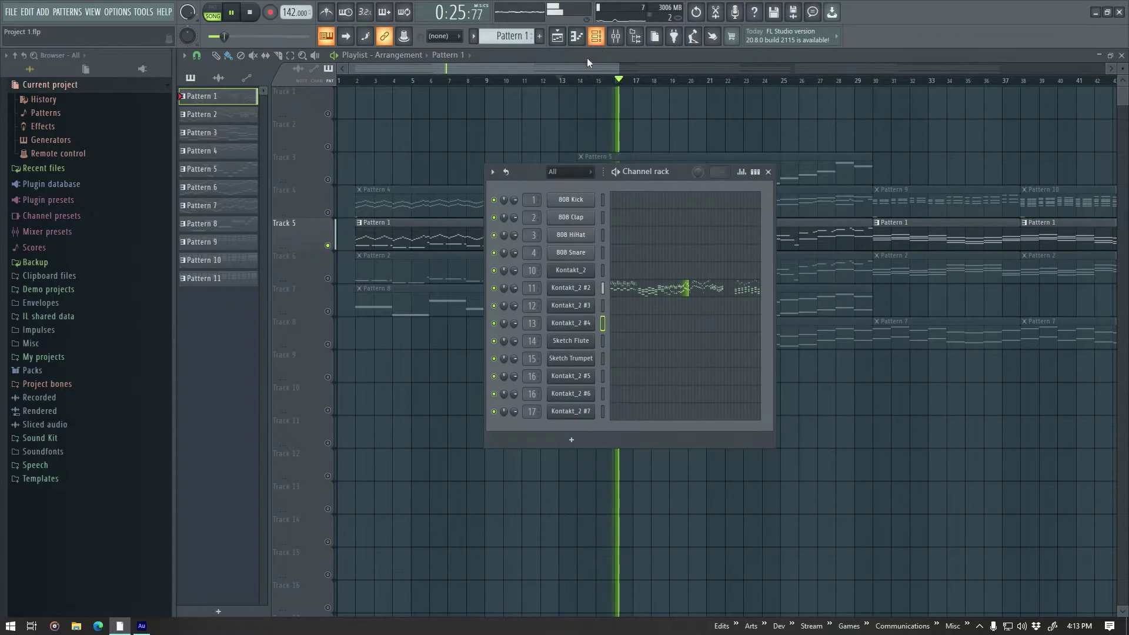
{"action": "left_click", "coordinate": [575, 293]}
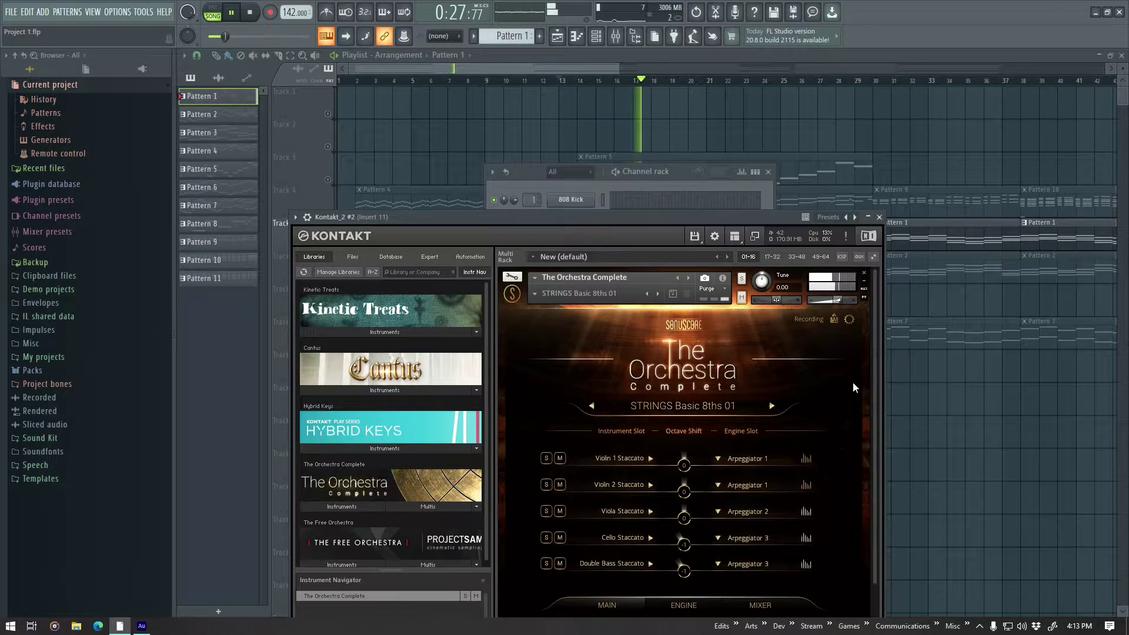
{"action": "scroll", "coordinate": [855, 387], "scroll_direction": "down", "scroll_amount": 2}
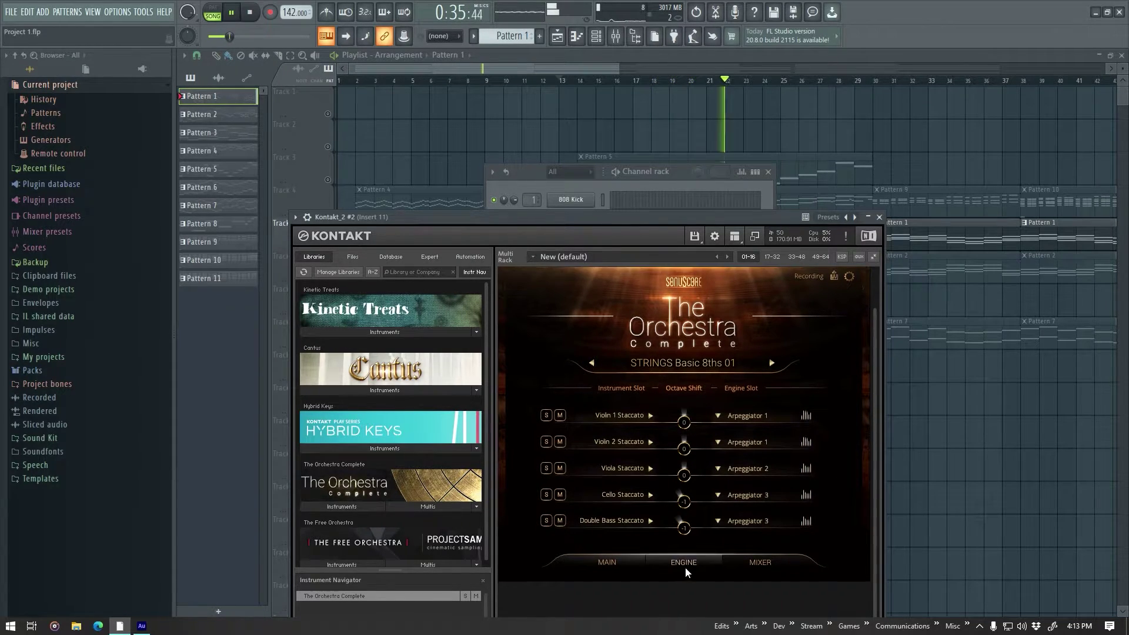
{"action": "left_click", "coordinate": [683, 564]}
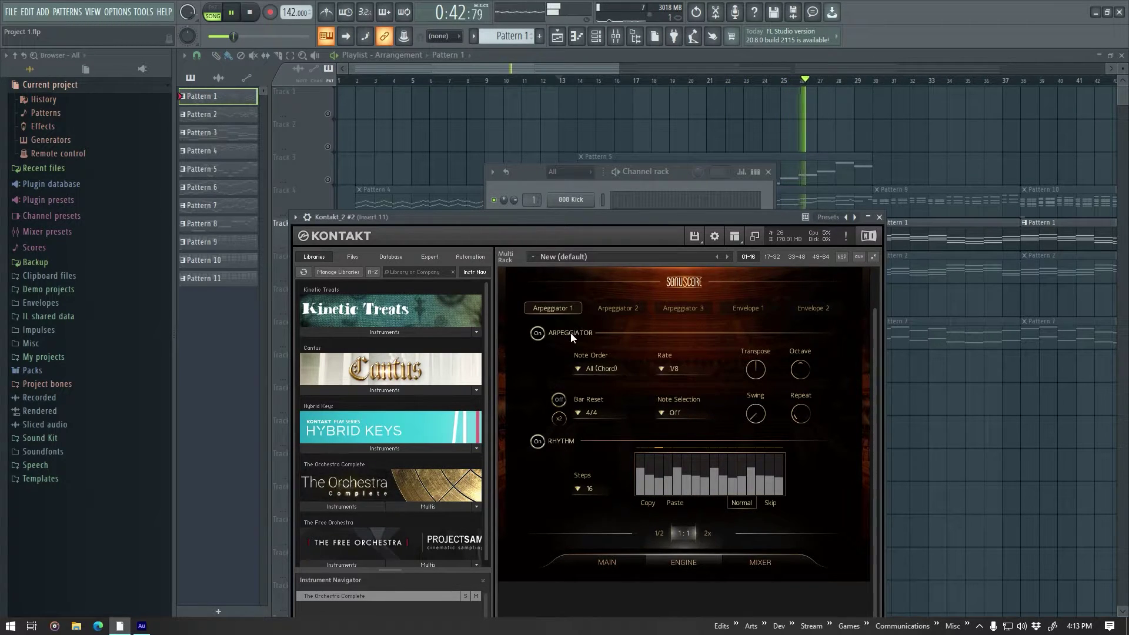
{"action": "left_click", "coordinate": [763, 563]}
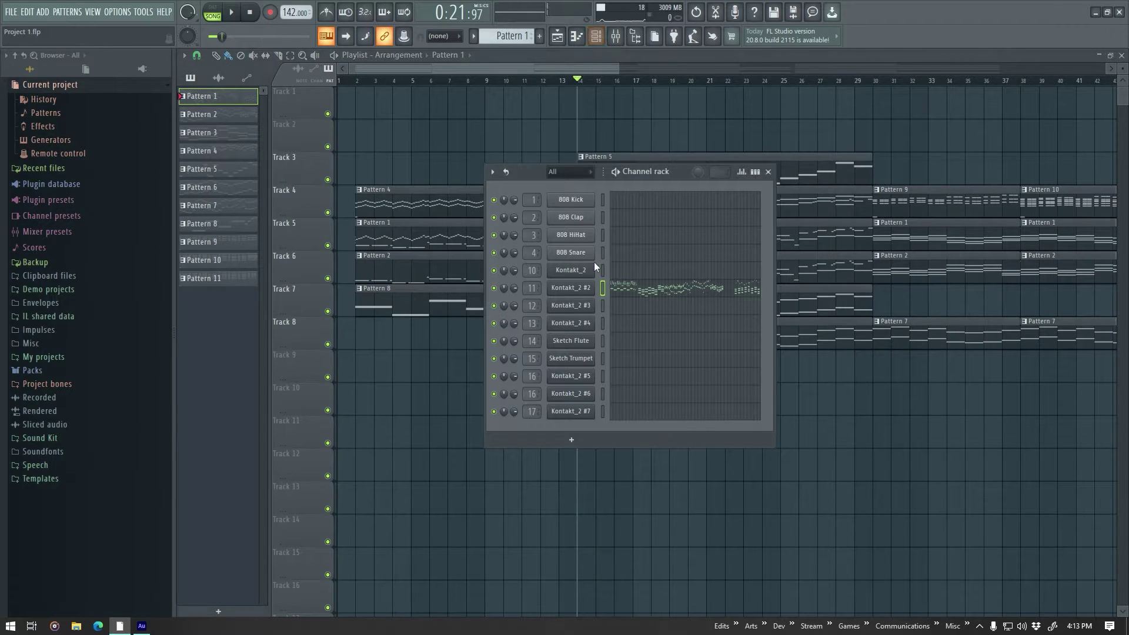
Reopen the Kontakt_2 #2 instrument and audition its mixer with the compressor and equalizer turned on.
{"action": "left_click", "coordinate": [584, 290]}
{"action": "left_click_drag", "start_coordinate": [697, 217], "coordinate": [795, 104]}
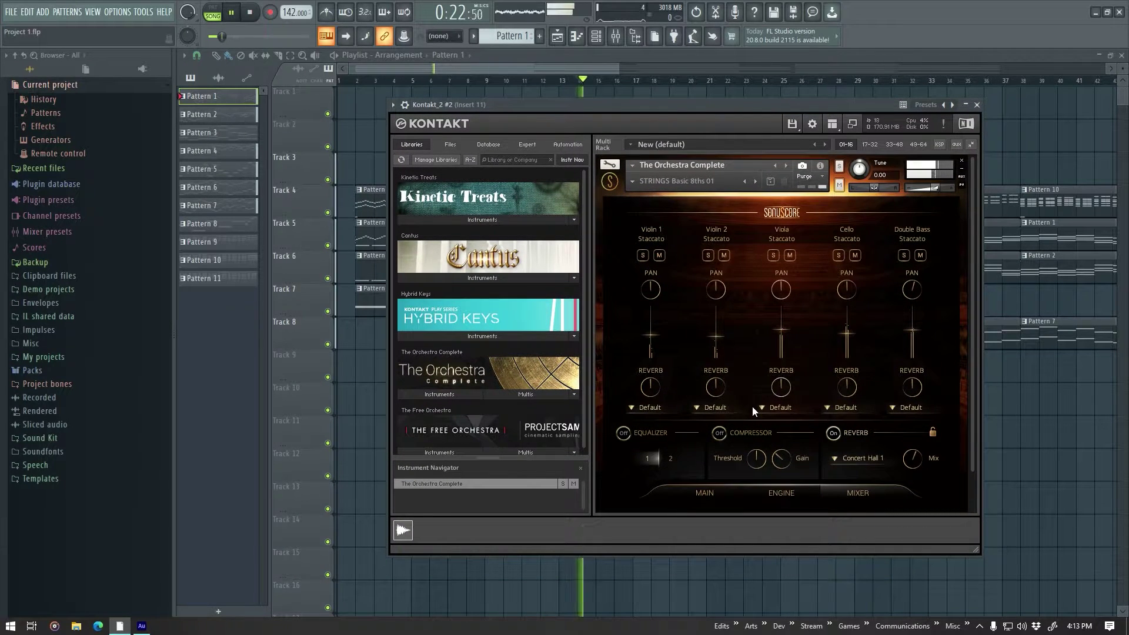
{"action": "left_click", "coordinate": [721, 435]}
{"action": "key", "text": "space"}
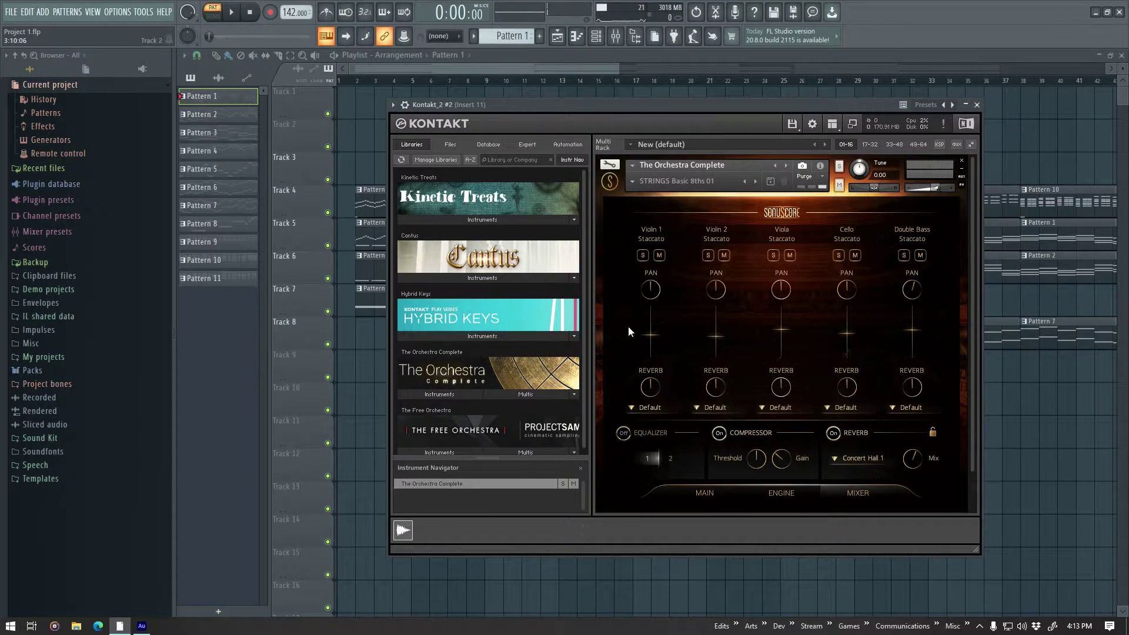
{"action": "left_click", "coordinate": [722, 435]}
{"action": "left_click", "coordinate": [630, 433]}
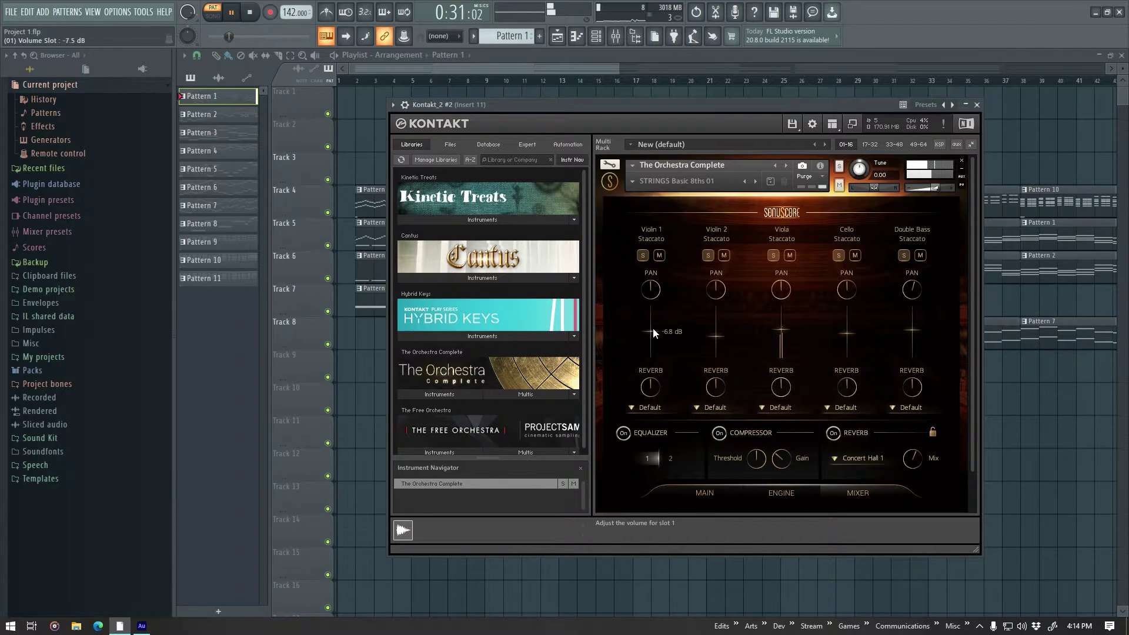
Adjust the volume levels of the string slots in the Kontakt_2 #2 mixer, closing the plugin window and channel rack when done.
{"action": "left_click_drag", "start_coordinate": [720, 335], "coordinate": [783, 321]}
{"action": "left_click_drag", "start_coordinate": [851, 331], "coordinate": [851, 330]}
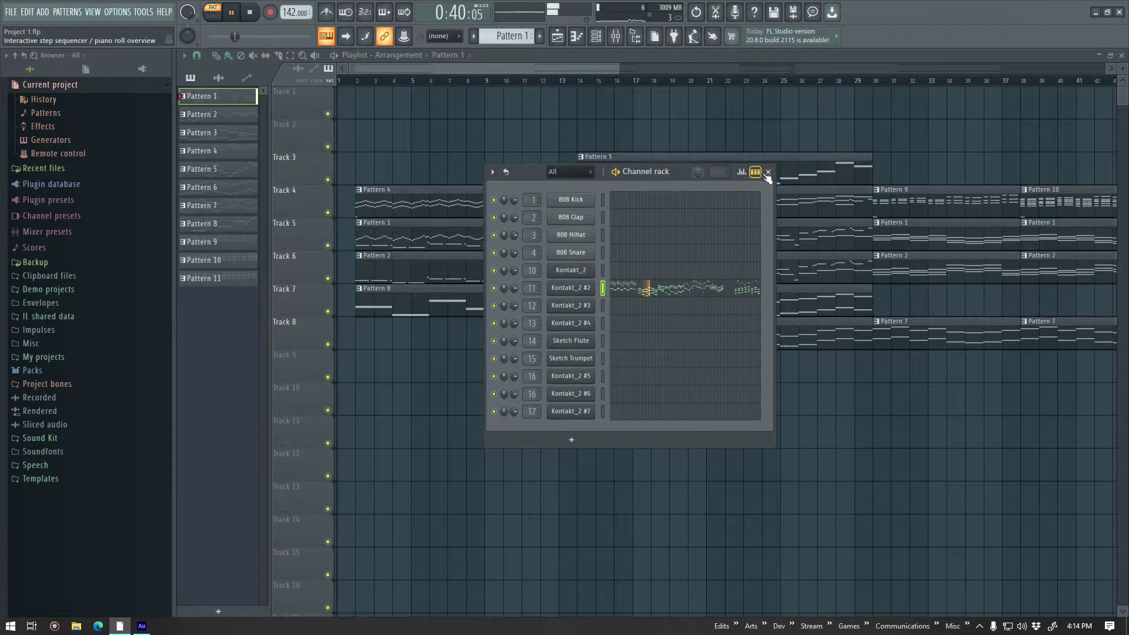
{"action": "left_click", "coordinate": [762, 171]}
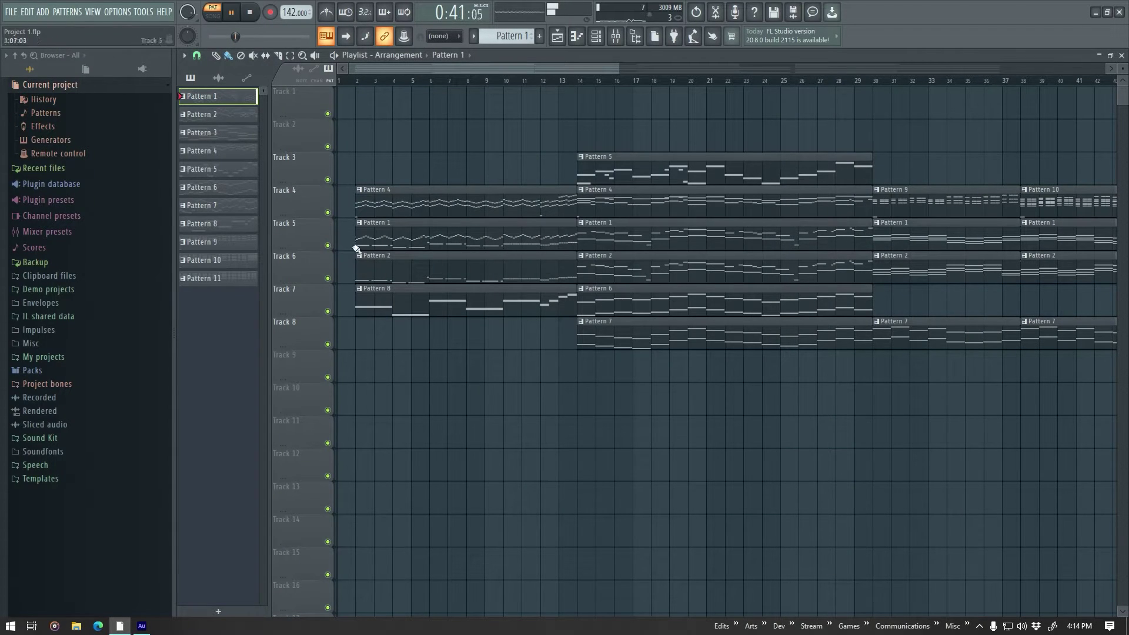
Switch playback to song mode and audition all tracks together from bar 14.
{"action": "key", "text": "l"}
{"action": "left_click", "coordinate": [582, 83]}
{"action": "key", "text": "space"}
{"action": "key", "text": "space"}
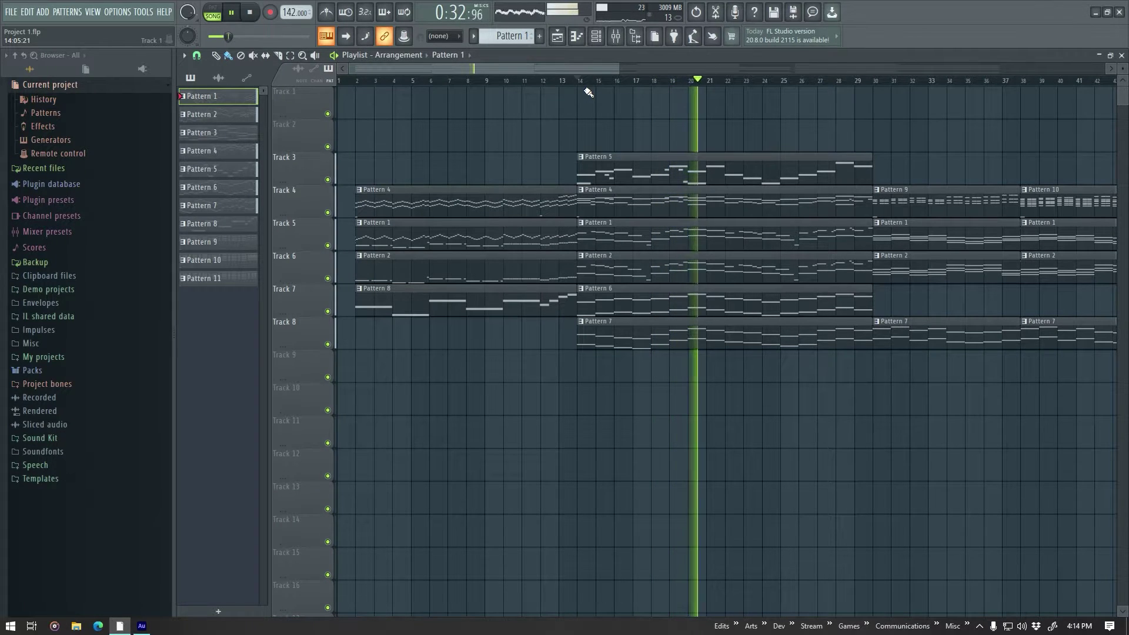
{"action": "key", "text": "space"}
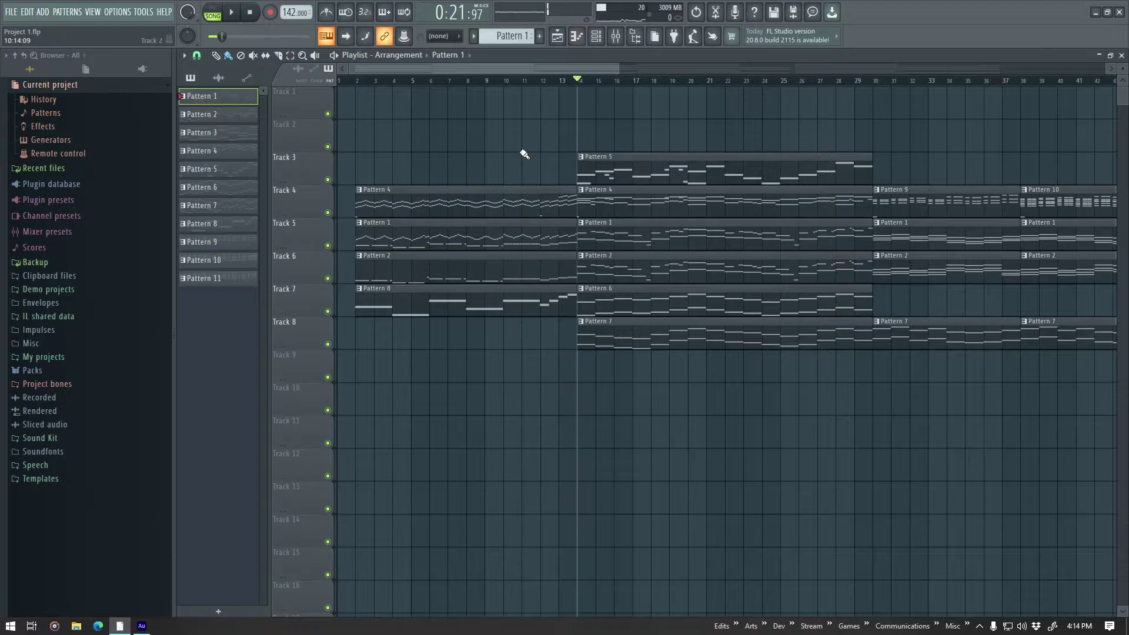
Solo Track 5 again and audition it briefly from bar 14.
{"action": "right_click", "coordinate": [327, 247]}
{"action": "key", "text": "space"}
{"action": "key", "text": "space"}
Solo Track 6 and play it from bar 14, replaying it from shortly before that section.
{"action": "right_click", "coordinate": [328, 279]}
{"action": "key", "text": "space"}
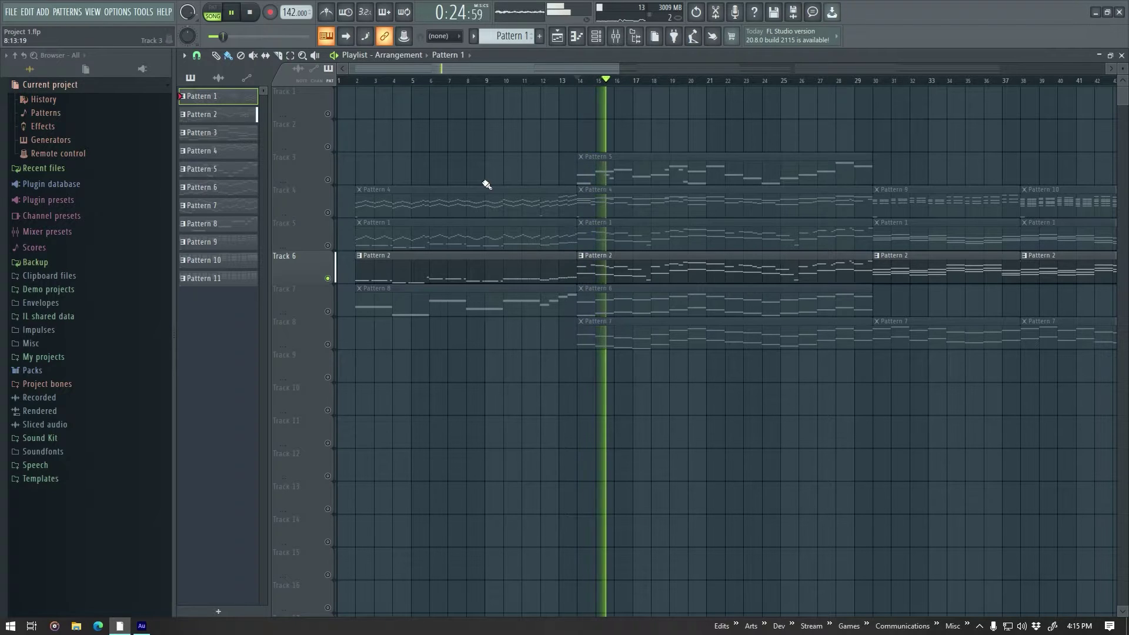
{"action": "left_click", "coordinate": [529, 82]}
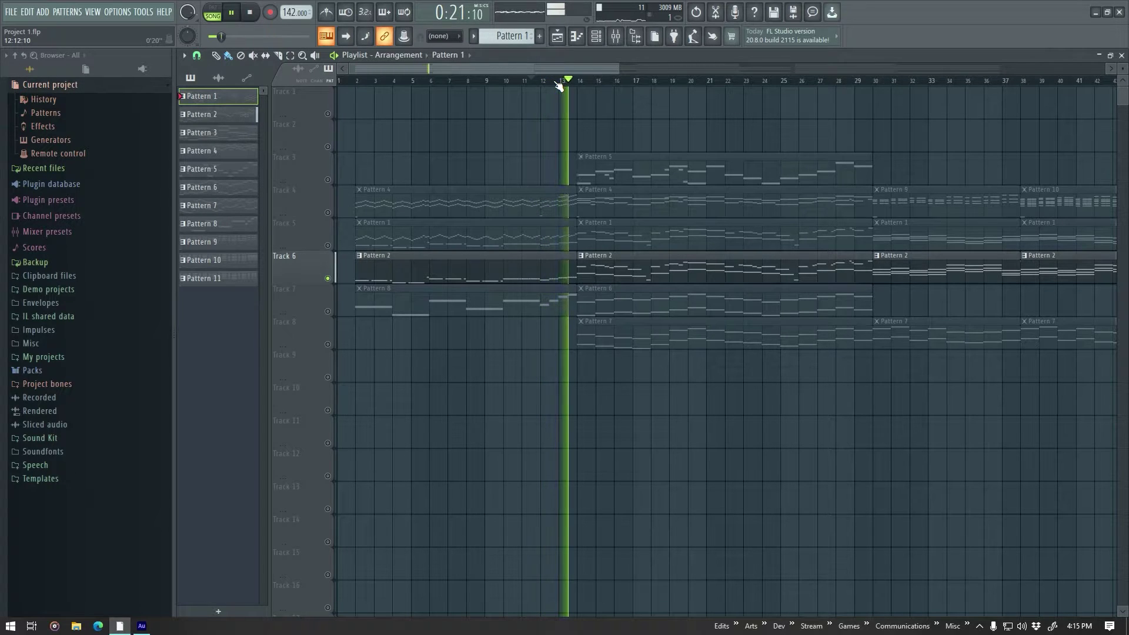
Open Pattern 1 in the piano roll and view the full range of its Kontakt_2 #2 notes.
{"action": "double_click", "coordinate": [529, 223]}
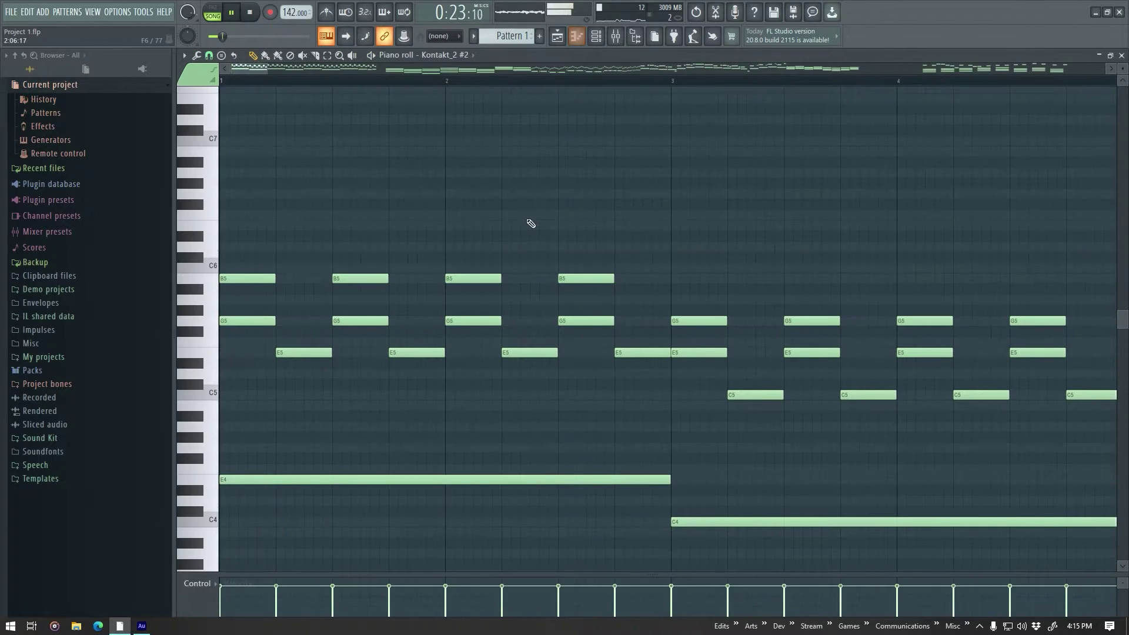
{"action": "scroll", "coordinate": [528, 221], "scroll_direction": "down", "scroll_amount": 3}
{"action": "scroll", "coordinate": [529, 221], "scroll_direction": "down", "scroll_amount": 7}
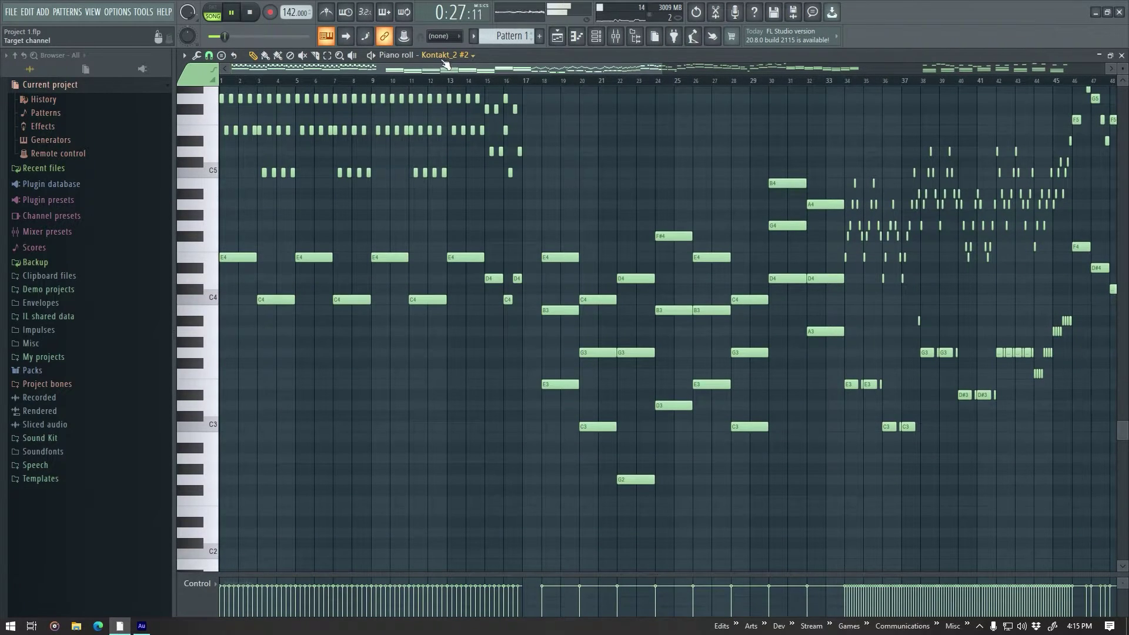
Open Track 6's Pattern 2 in the piano roll, view its Kontakt_2 notes and audition the passage from bar 13 onward.
{"action": "left_click", "coordinate": [474, 55]}
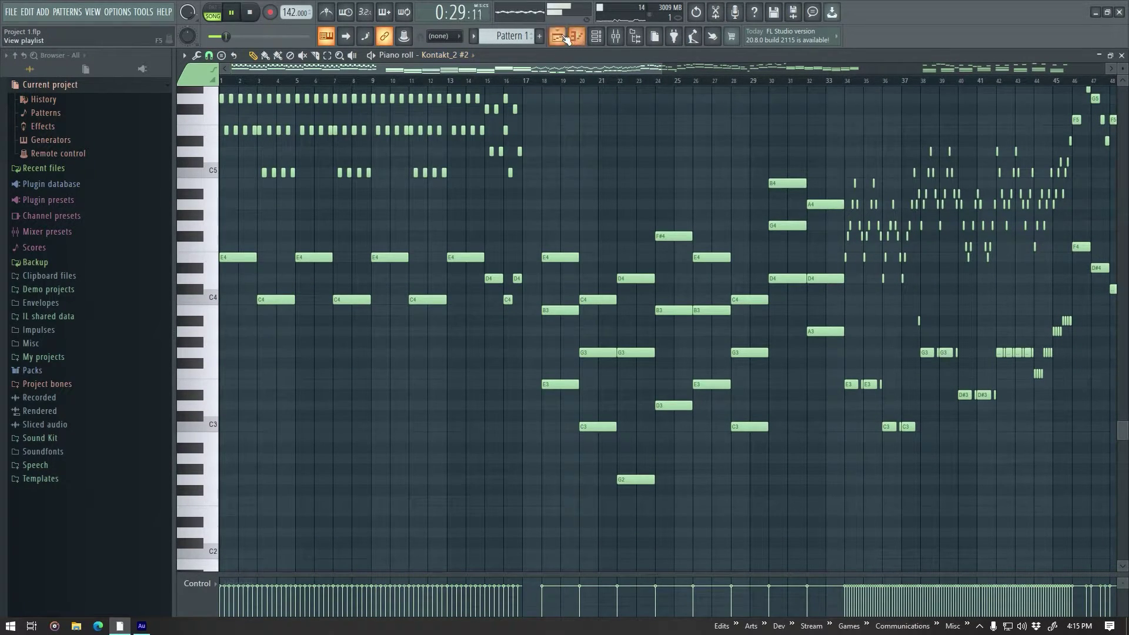
{"action": "left_click", "coordinate": [565, 37]}
{"action": "left_click", "coordinate": [629, 269]}
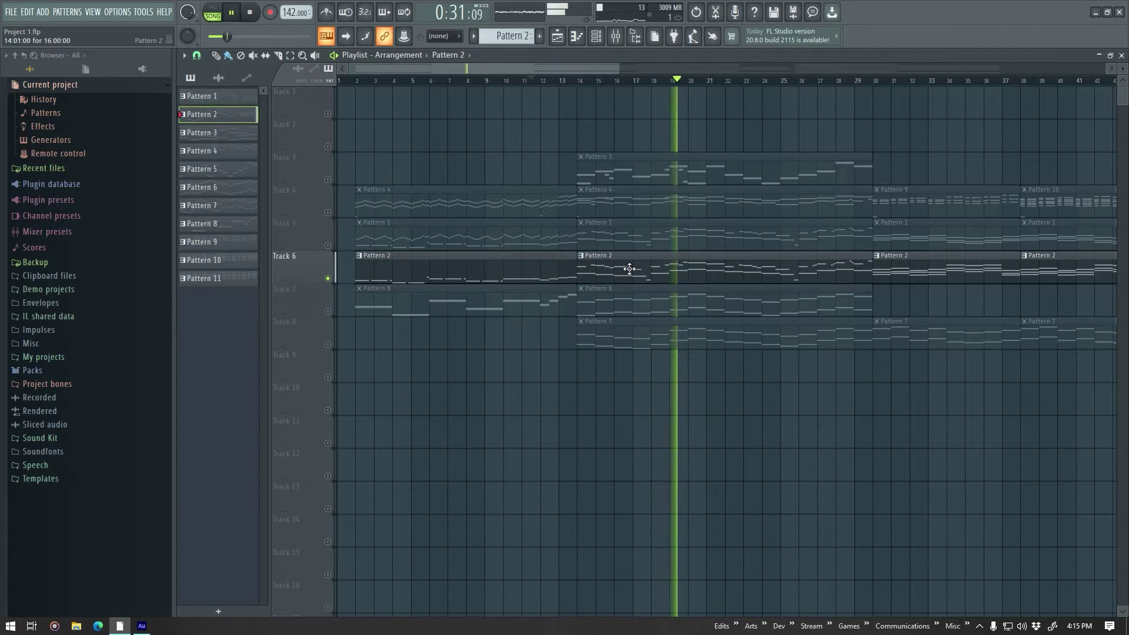
{"action": "left_click", "coordinate": [576, 37]}
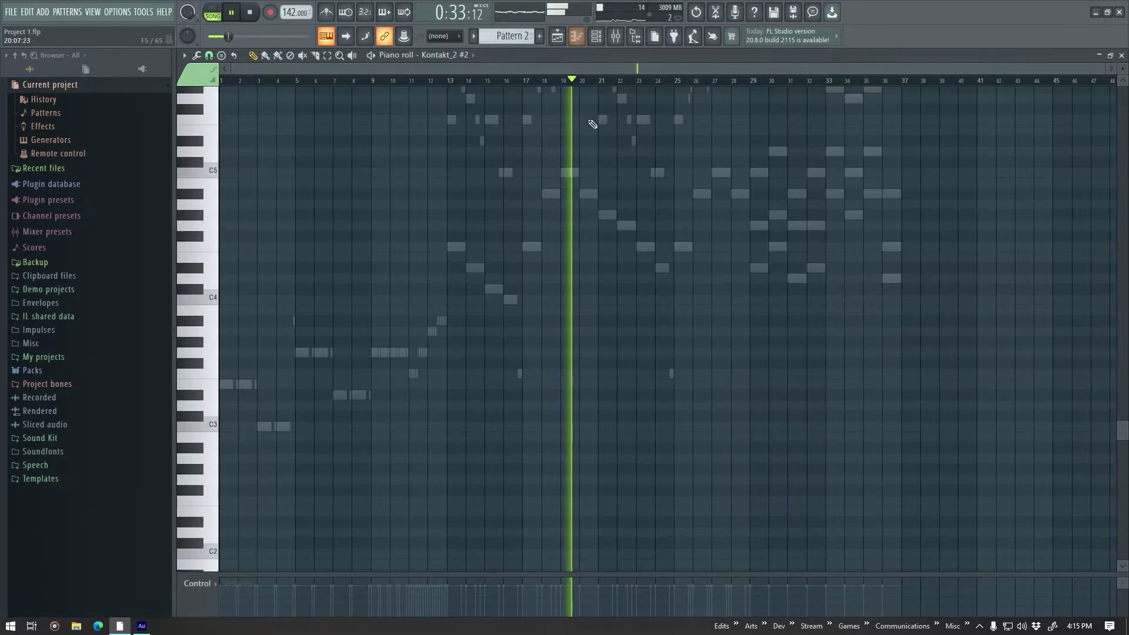
{"action": "scroll", "coordinate": [471, 57], "scroll_direction": "up", "scroll_amount": 1}
{"action": "scroll", "coordinate": [428, 123], "scroll_direction": "up", "scroll_amount": 1}
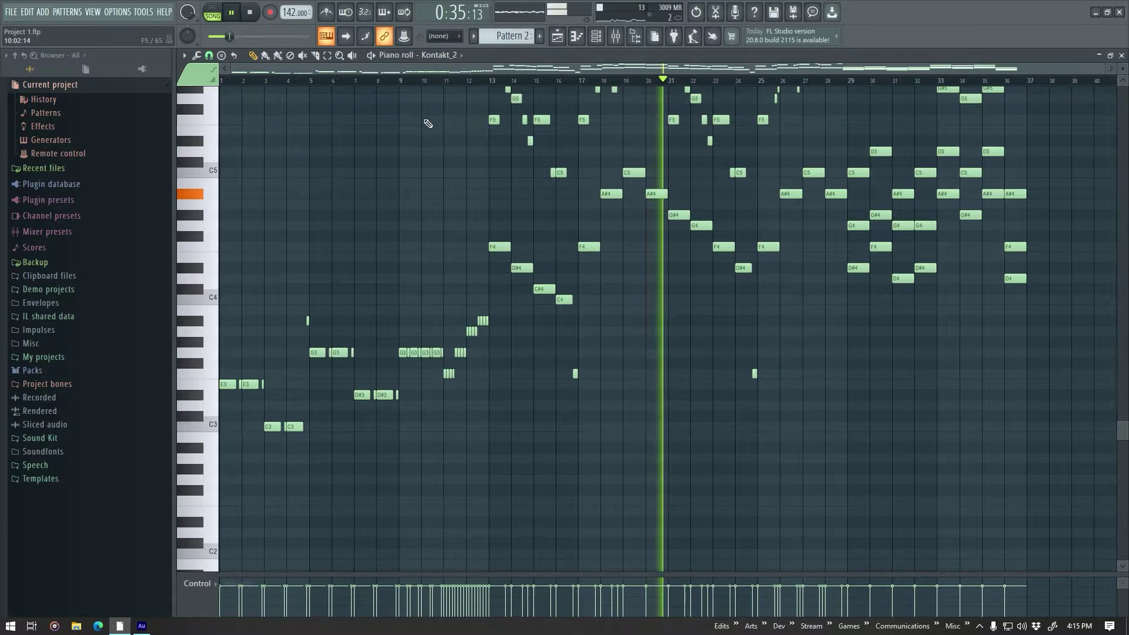
{"action": "scroll", "coordinate": [622, 155], "scroll_direction": "up", "scroll_amount": 2}
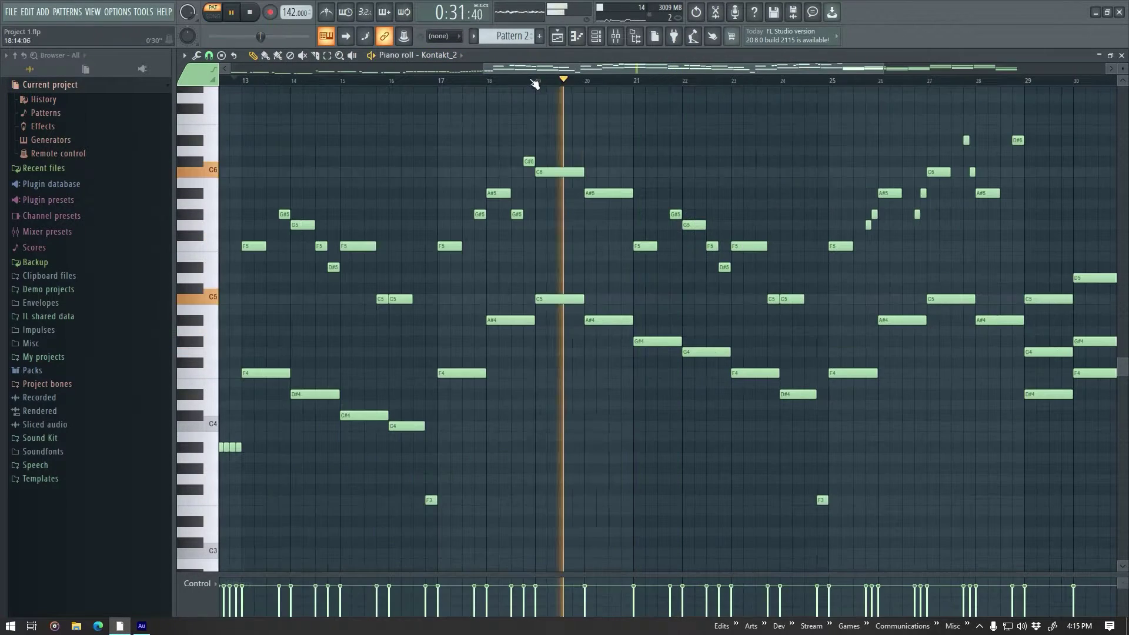
{"action": "key", "text": "space"}
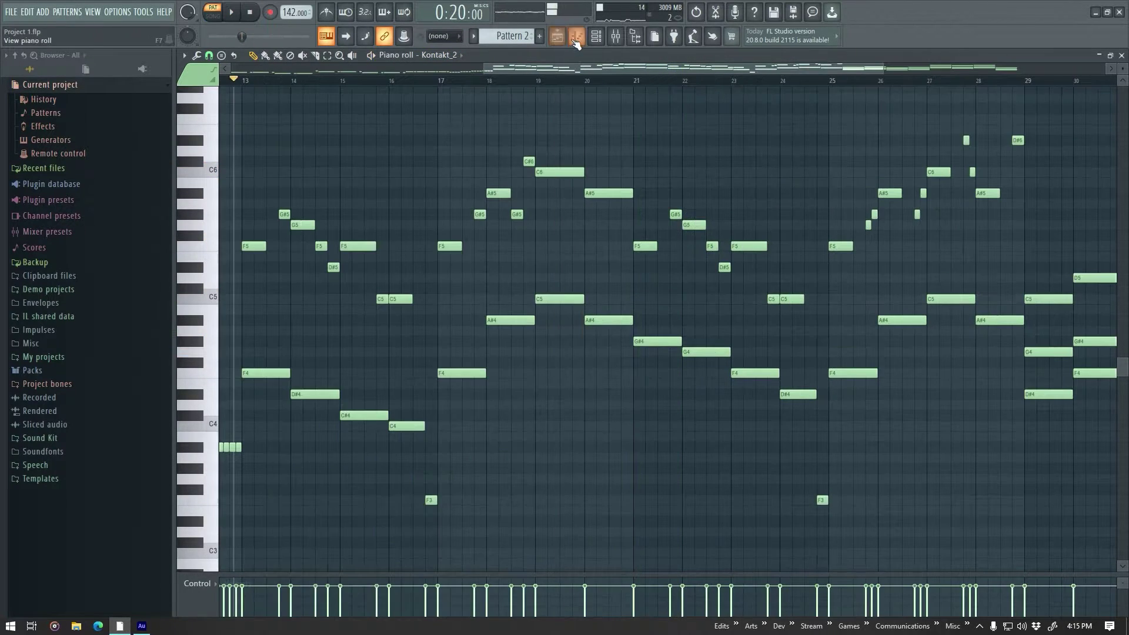
Solo Track 7 in the playlist and play it from bar 14, replaying it from bar 10.
{"action": "left_click", "coordinate": [577, 38]}
{"action": "scroll", "coordinate": [579, 120], "scroll_direction": "up", "scroll_amount": 3}
{"action": "left_click", "coordinate": [586, 80]}
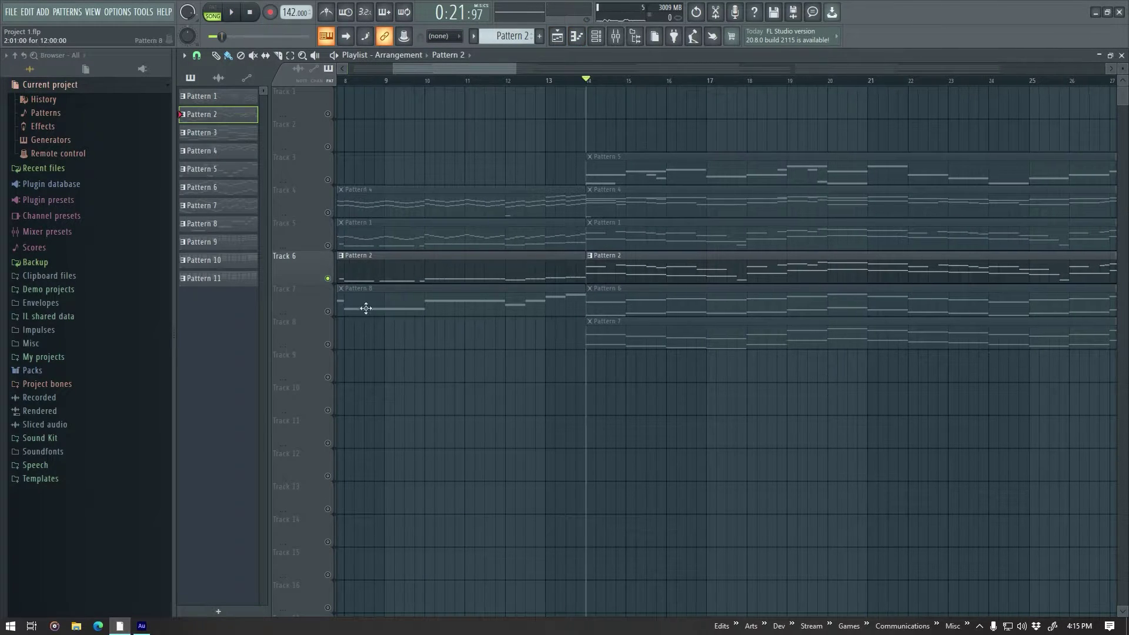
{"action": "right_click", "coordinate": [329, 312]}
{"action": "key", "text": "space"}
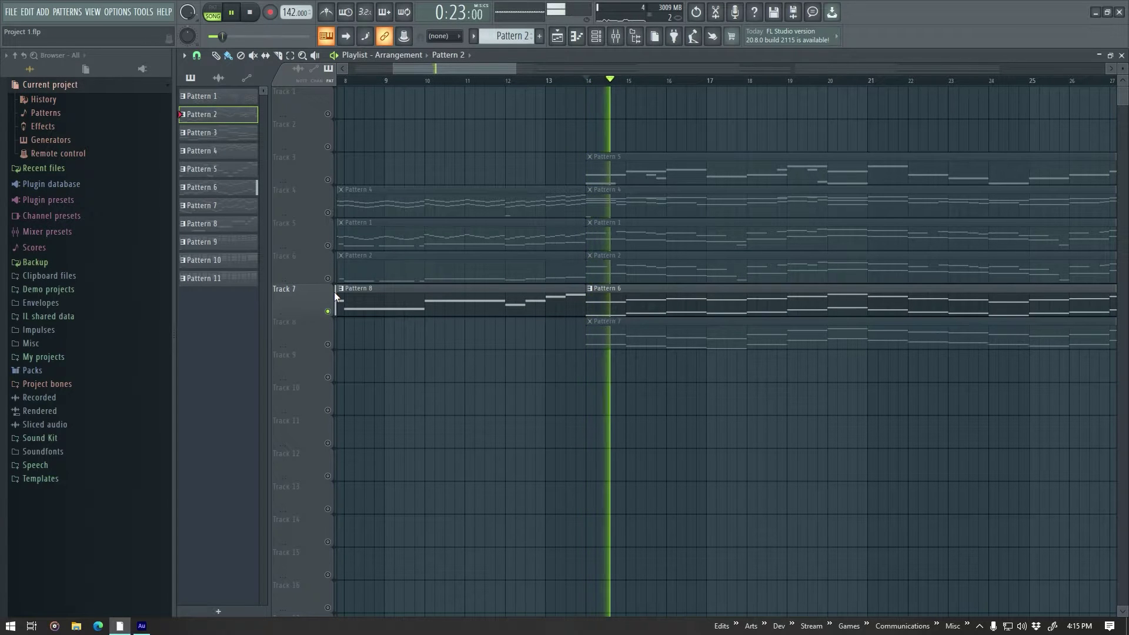
{"action": "left_click", "coordinate": [430, 82]}
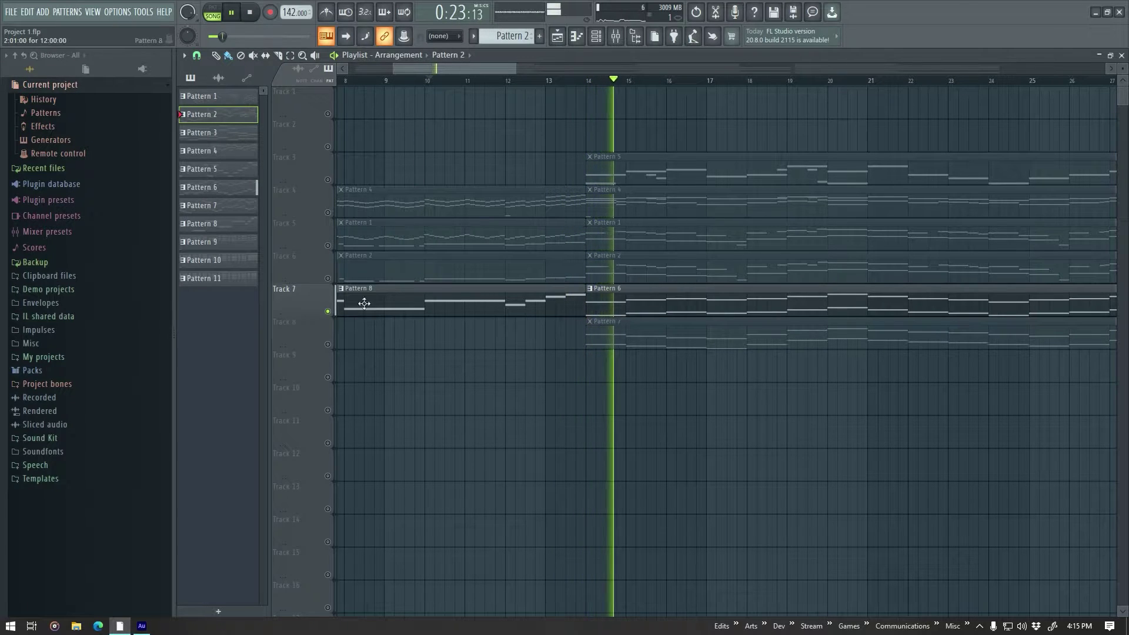
Solo Track 8 instead of Track 7 and play it from bar 14.
{"action": "right_click", "coordinate": [327, 311]}
{"action": "right_click", "coordinate": [327, 344]}
{"action": "key", "text": "space"}
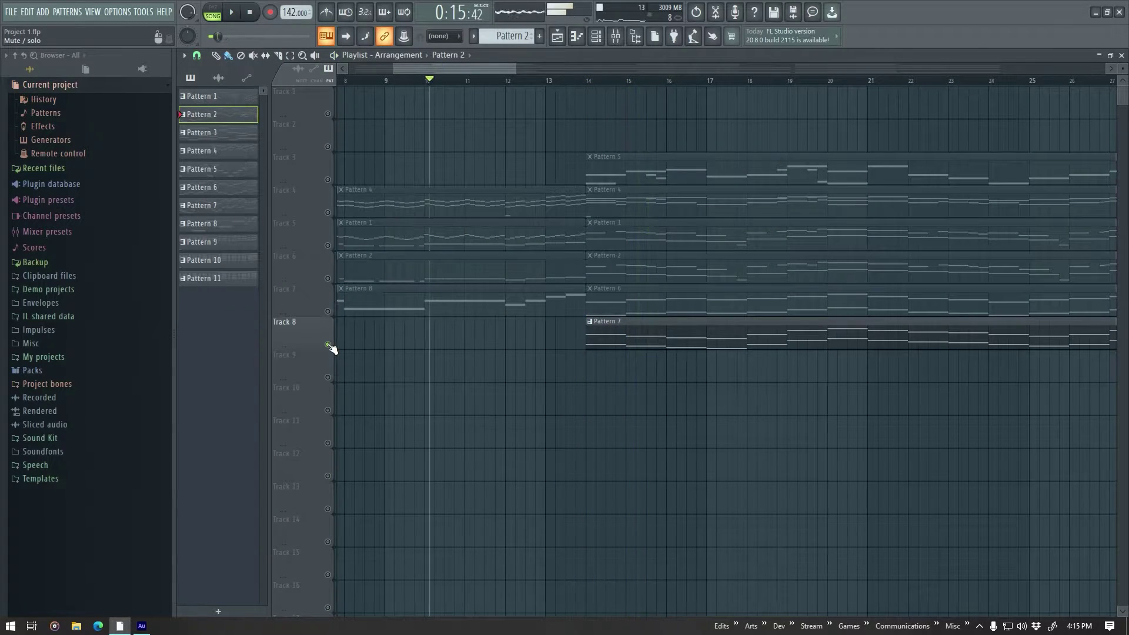
{"action": "left_click", "coordinate": [592, 81]}
{"action": "key", "text": "space"}
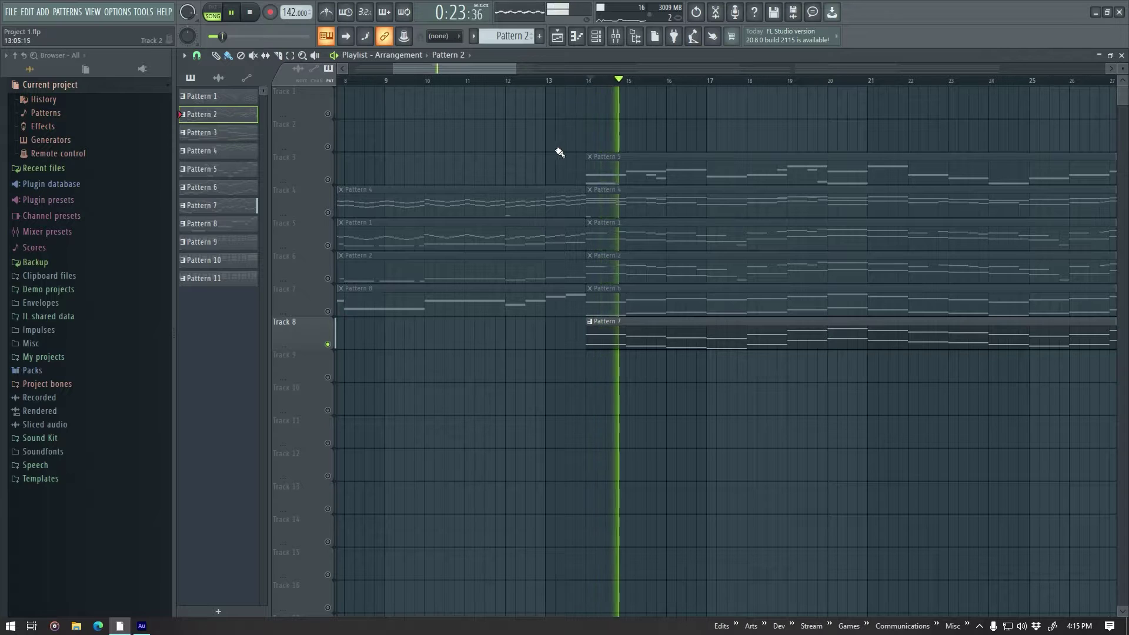
Solo Track 7 again and open its Pattern 8 in the piano roll to view the Kontakt_2 #6 notes.
{"action": "scroll", "coordinate": [558, 152], "scroll_direction": "down", "scroll_amount": 2}
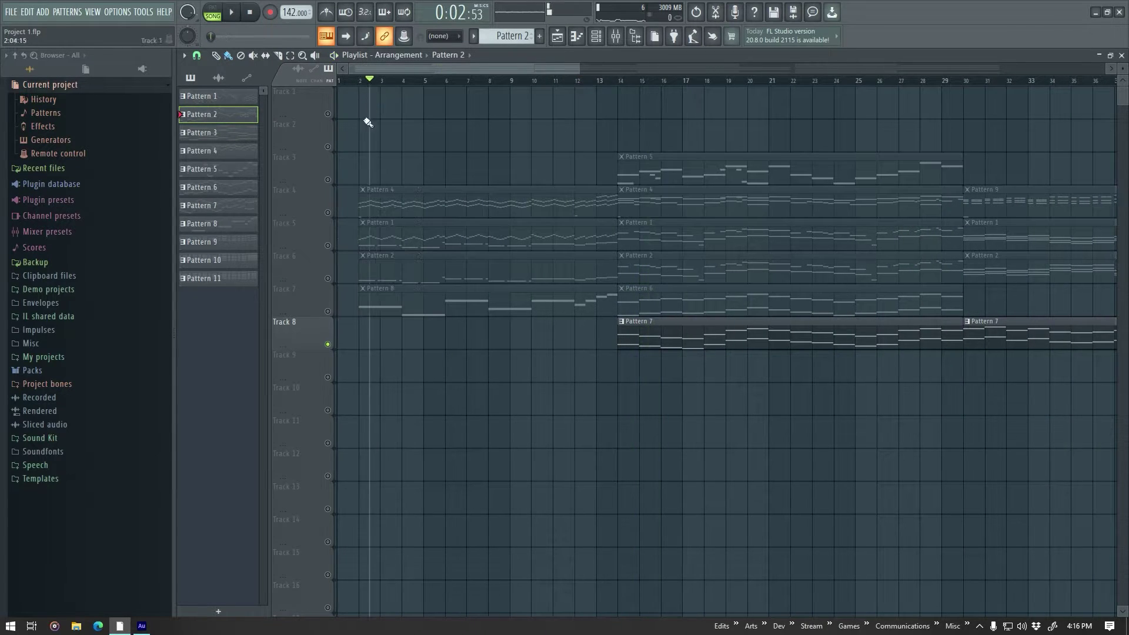
{"action": "left_click", "coordinate": [328, 311]}
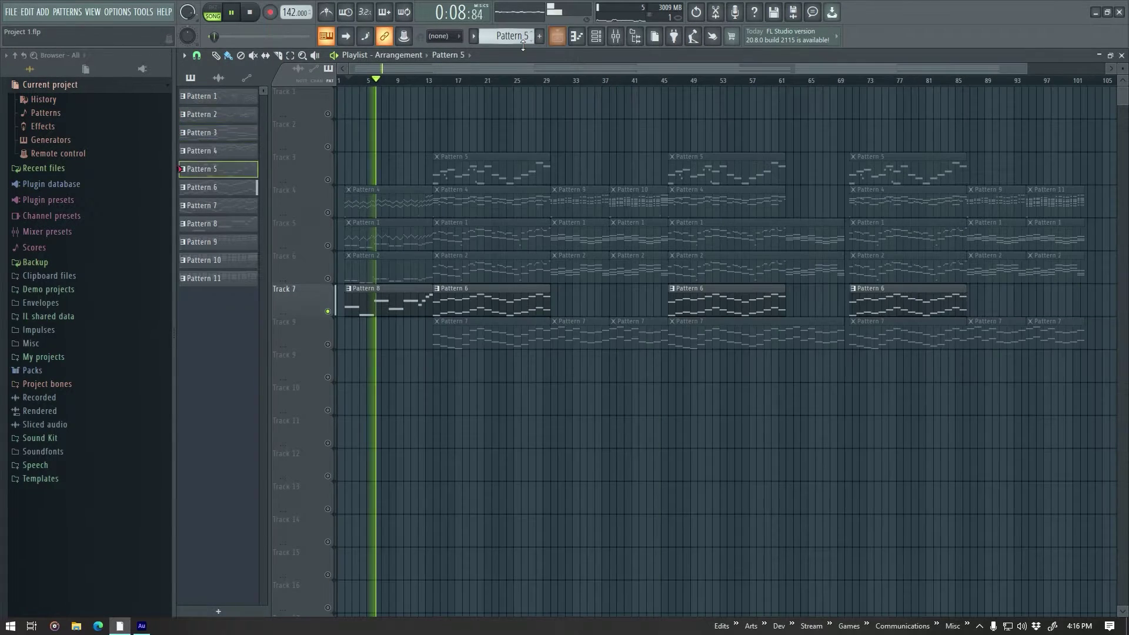
{"action": "left_click", "coordinate": [217, 223]}
{"action": "left_click", "coordinate": [597, 37]}
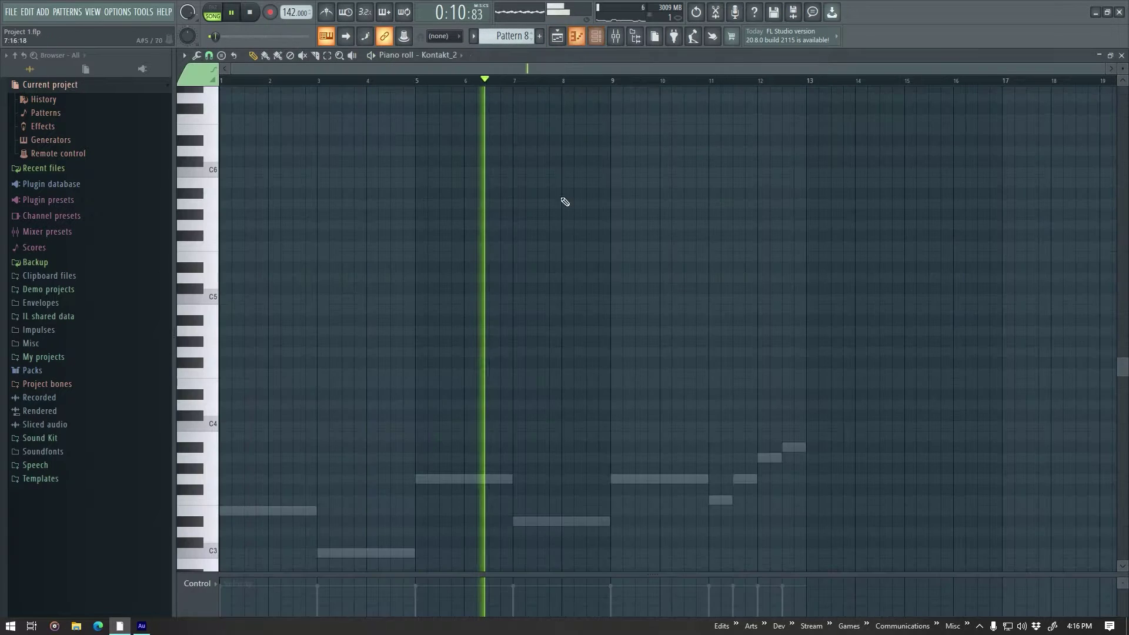
{"action": "scroll", "coordinate": [453, 169], "scroll_direction": "down", "scroll_amount": 6}
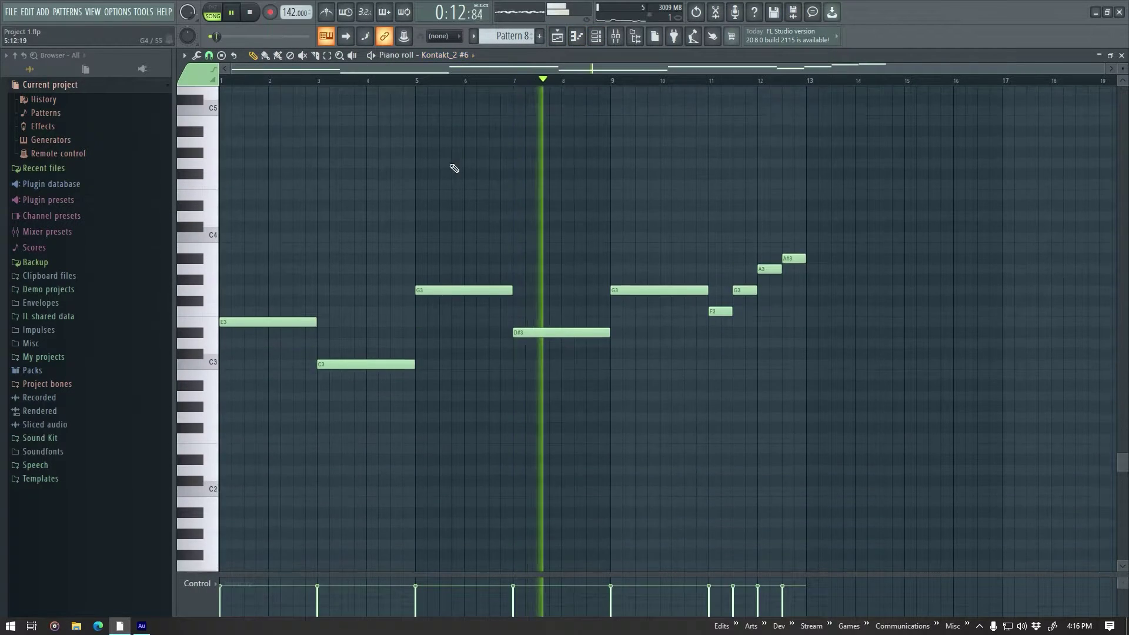
Duplicate Pattern 8's five long notes (E3, C3, G3, D#3, G3) one octave lower and audition the result.
{"action": "left_click_drag", "start_coordinate": [267, 138], "coordinate": [668, 263]}
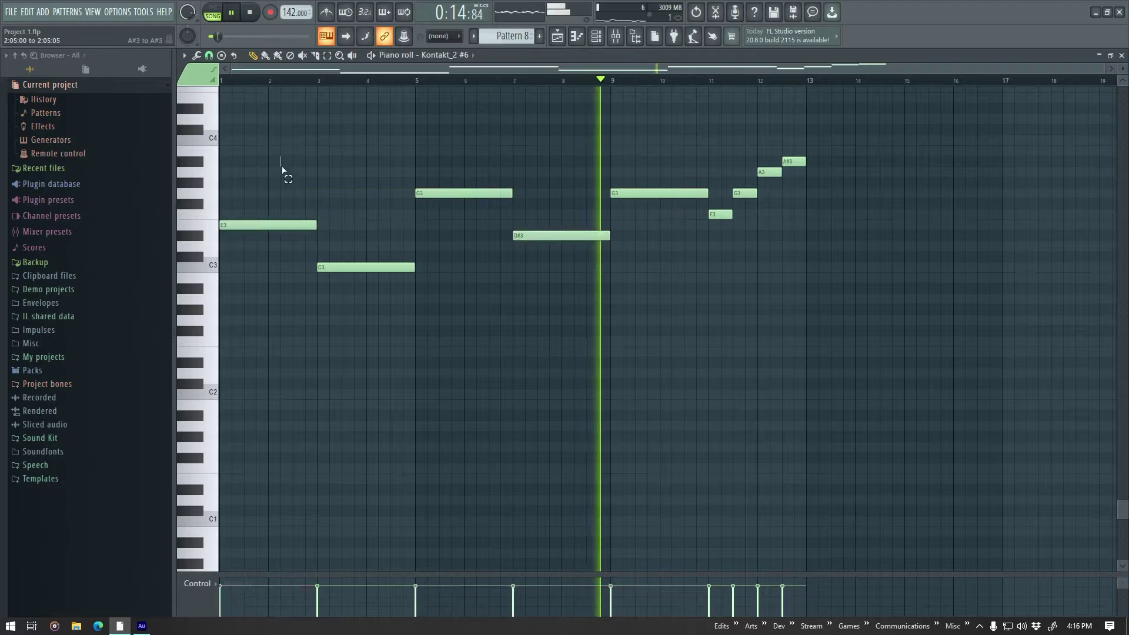
{"action": "key", "text": "ctrl+a"}
{"action": "left_click_drag", "start_coordinate": [234, 179], "coordinate": [625, 312]}
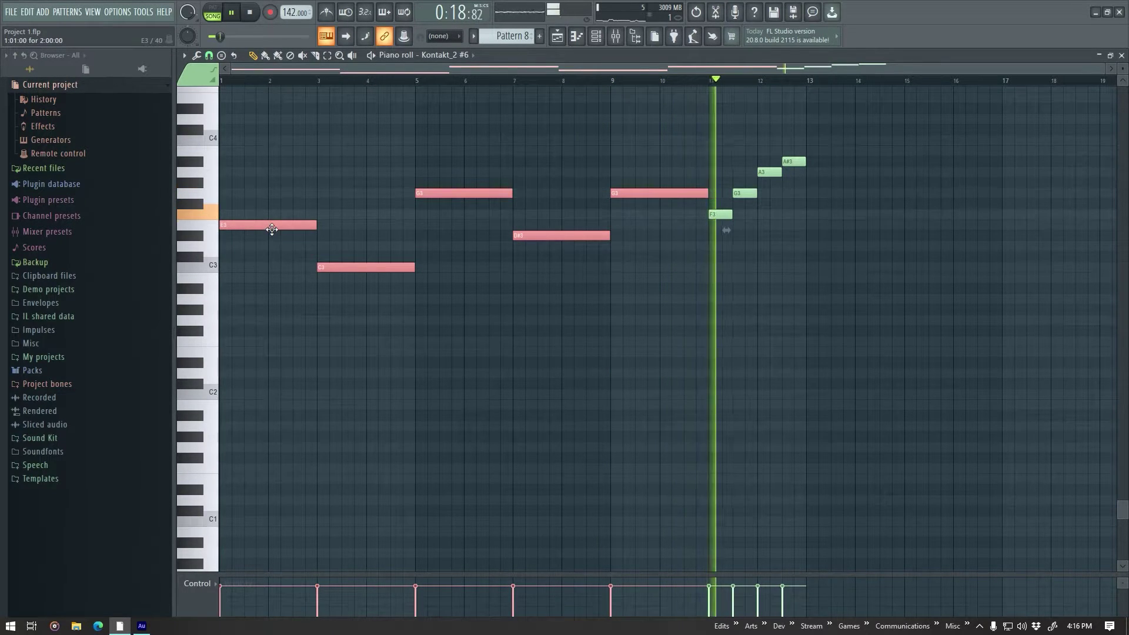
{"action": "key", "text": "ctrl+c"}
{"action": "key", "text": "ctrl+v"}
{"action": "key", "text": "ctrl+Down"}
{"action": "key", "text": "space"}
{"action": "key", "text": "space"}
{"action": "key", "text": "space"}
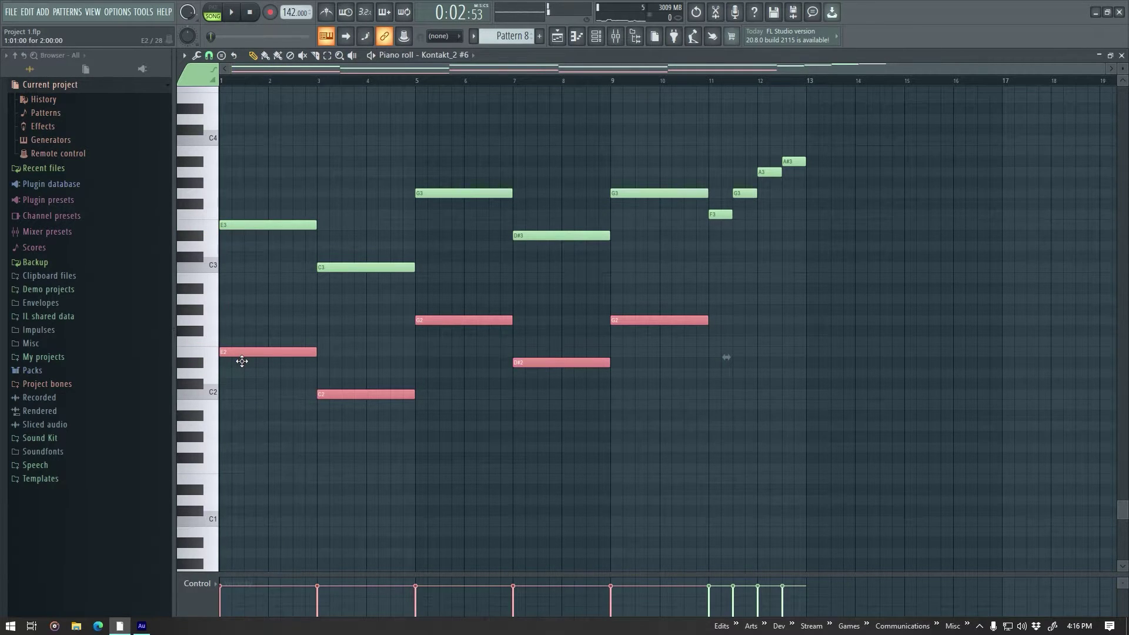
Raise the five duplicated notes two octaves so they start on E4, and audition the doubled line.
{"action": "key", "text": "ctrl+Up"}
{"action": "key", "text": "ctrl+Up"}
{"action": "key", "text": "space"}
{"action": "scroll", "coordinate": [241, 361], "scroll_direction": "up", "scroll_amount": 3}
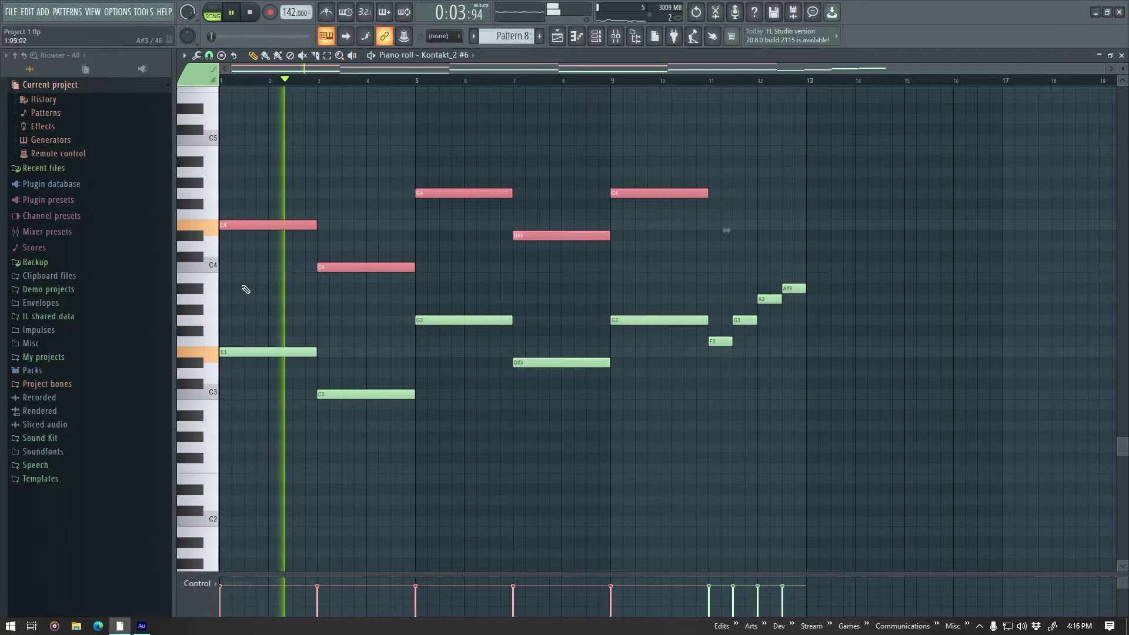
{"action": "key", "text": "space"}
{"action": "scroll", "coordinate": [207, 350], "scroll_direction": "down", "scroll_amount": 2}
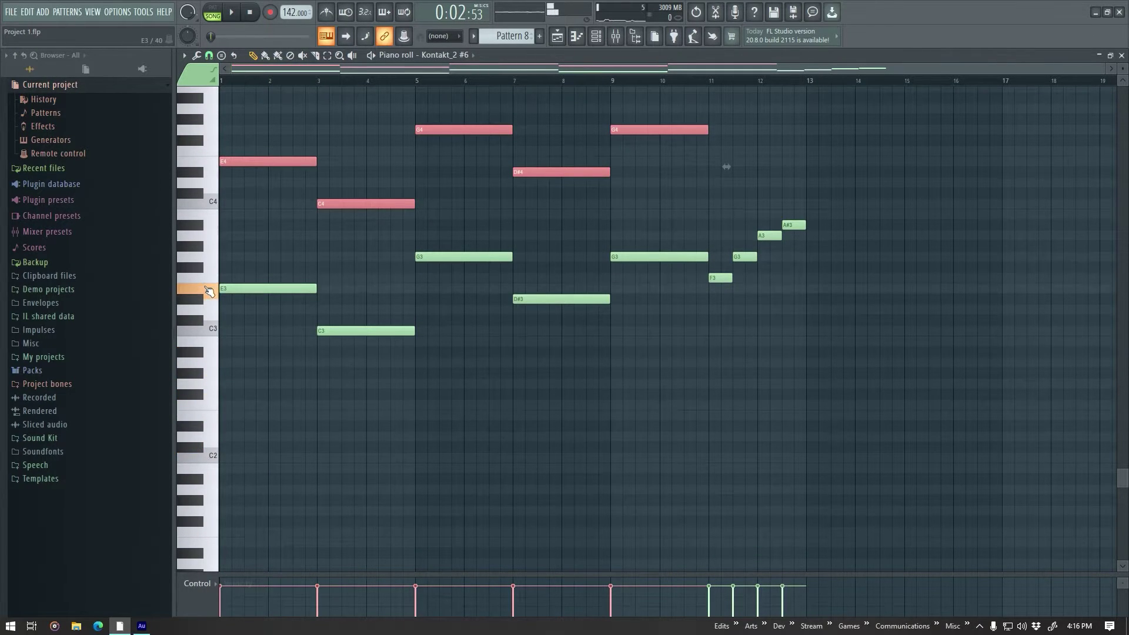
{"action": "key", "text": "space"}
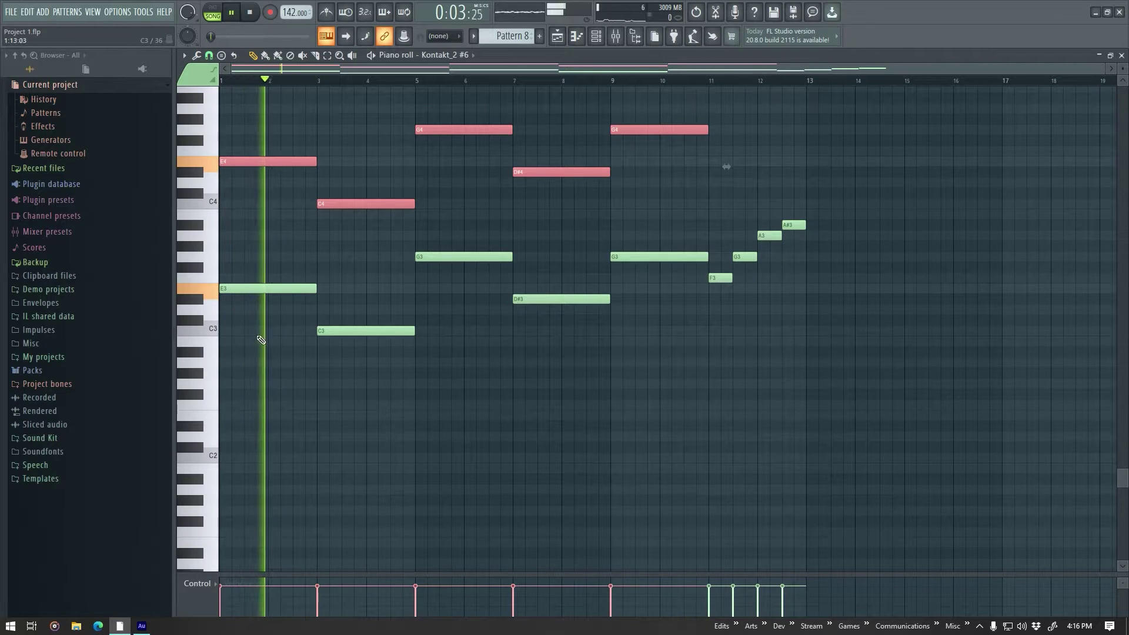
{"action": "key", "text": "space"}
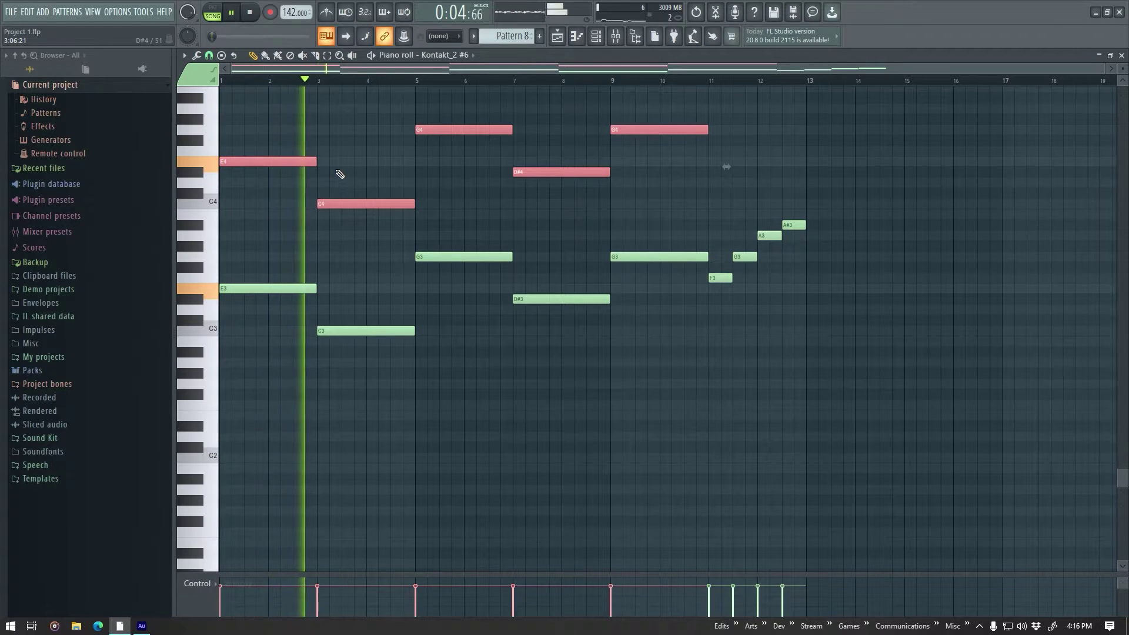
{"action": "left_click", "coordinate": [417, 81]}
{"action": "left_click", "coordinate": [518, 82]}
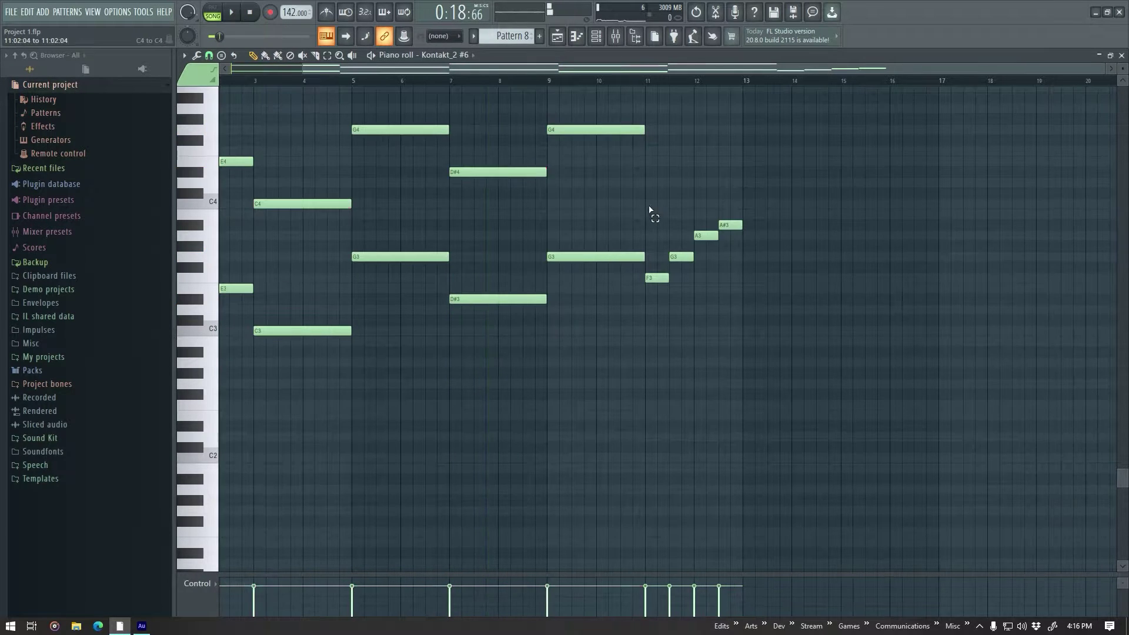
Duplicate the four closing notes F3, G3, A3 and A#3 one octave higher and audition them from bar 11.
{"action": "left_click_drag", "start_coordinate": [650, 200], "coordinate": [759, 345]}
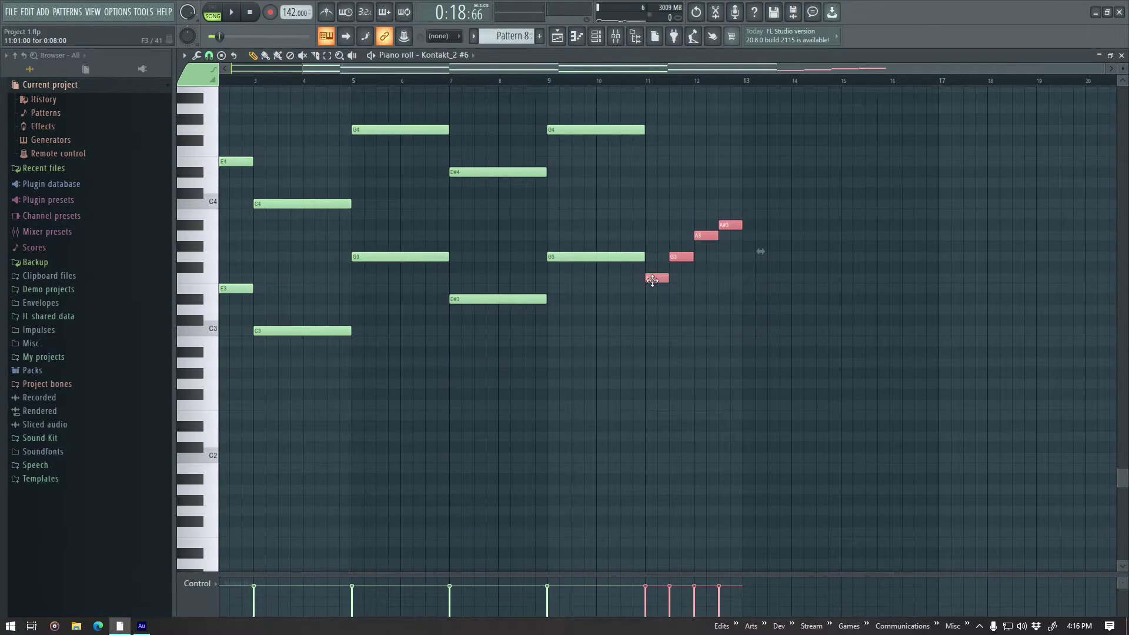
{"action": "key", "text": "ctrl+v"}
{"action": "key", "text": "ctrl+Up"}
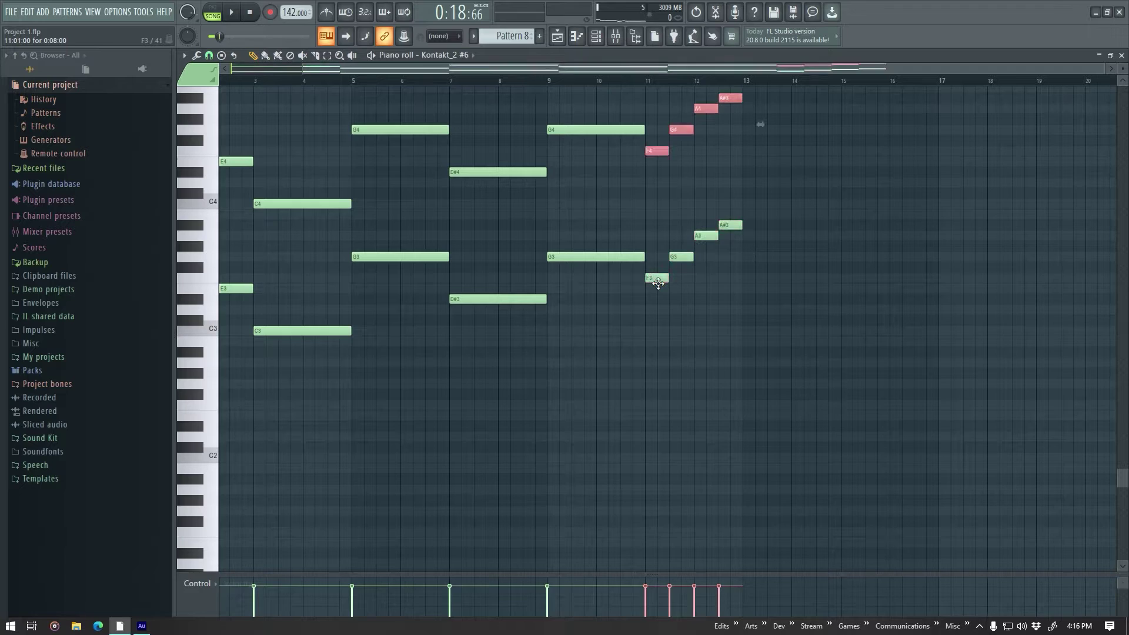
{"action": "scroll", "coordinate": [516, 211], "scroll_direction": "up", "scroll_amount": 4}
{"action": "left_click", "coordinate": [214, 223]}
{"action": "key", "text": "space"}
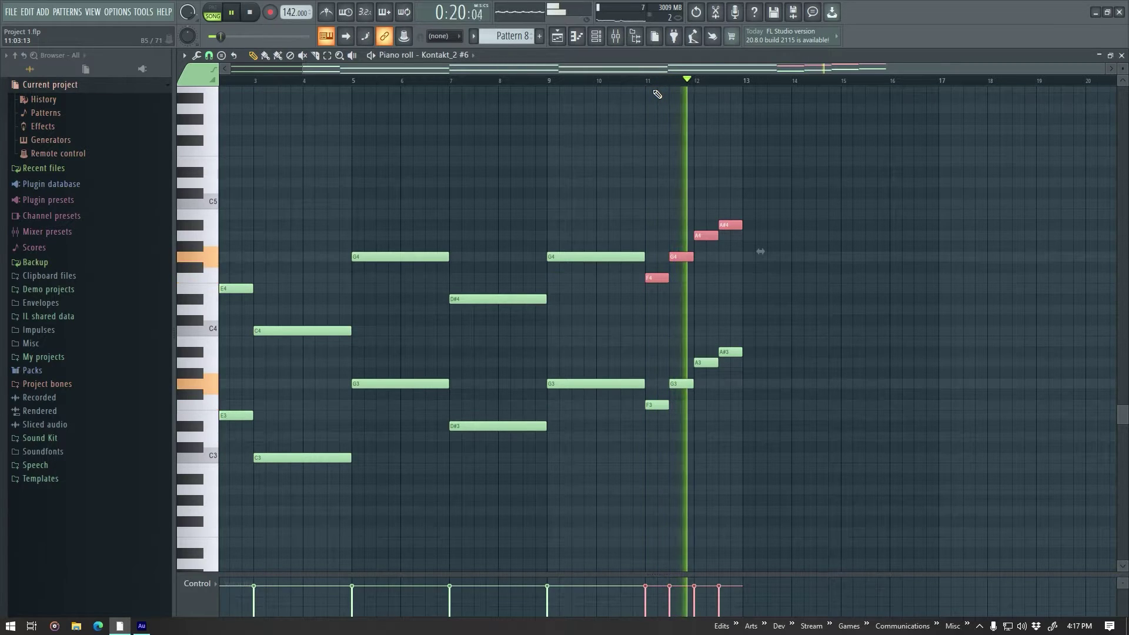
{"action": "key", "text": "space"}
Unsolo Track 7 in the playlist and play all tracks together from about bar 14.
{"action": "key", "text": "F5"}
{"action": "right_click", "coordinate": [328, 311]}
{"action": "key", "text": "space"}
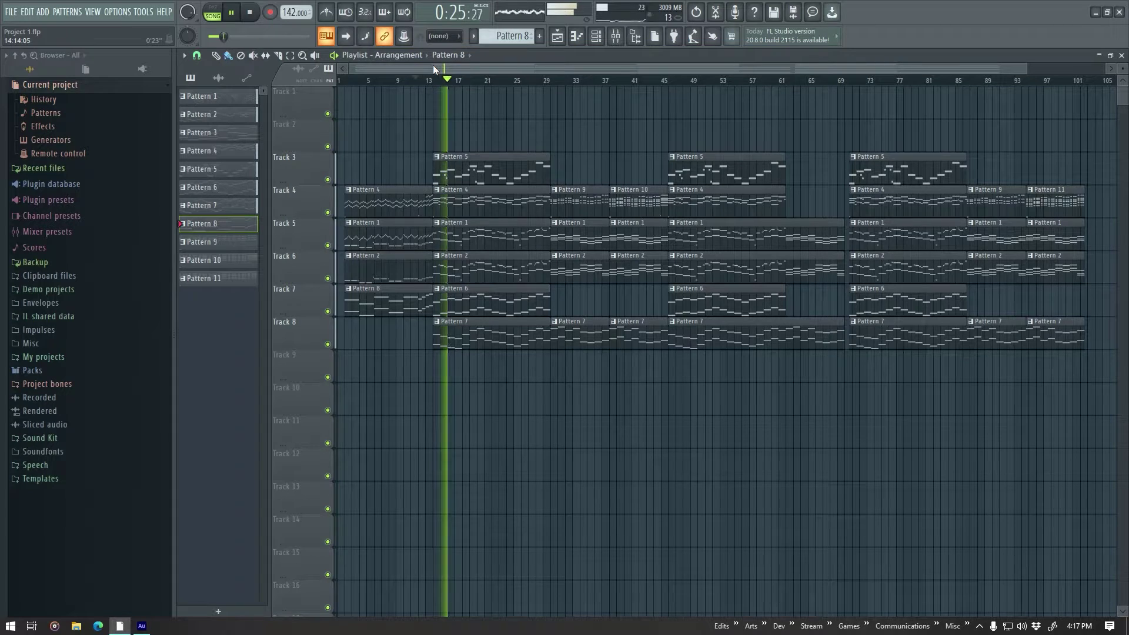
{"action": "key", "text": "space"}
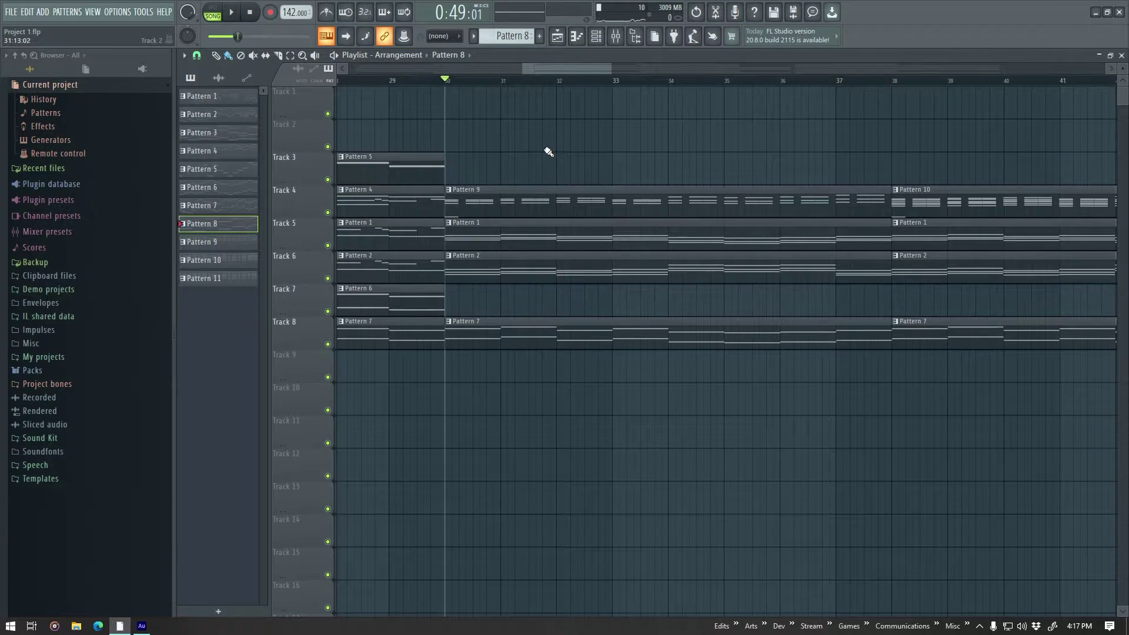
Select the arrangement section from bar 30 to bar 38 across all tracks.
{"action": "scroll", "coordinate": [548, 152], "scroll_direction": "down", "scroll_amount": 5}
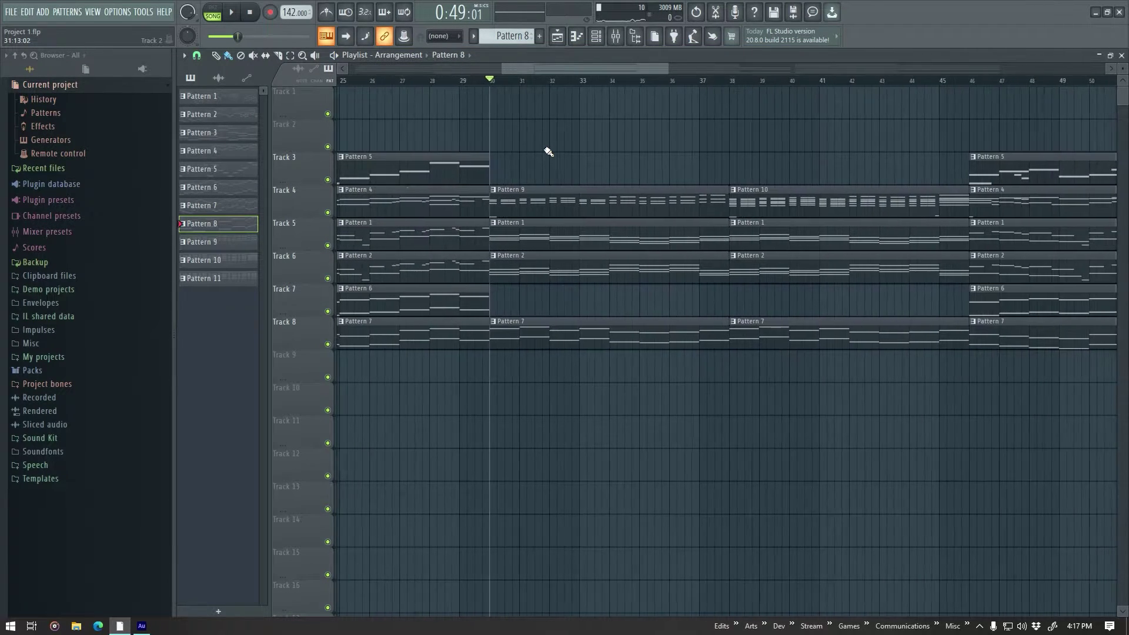
{"action": "left_click_drag", "start_coordinate": [573, 73], "coordinate": [580, 85]}
{"action": "left_click_drag", "start_coordinate": [469, 87], "coordinate": [674, 91]}
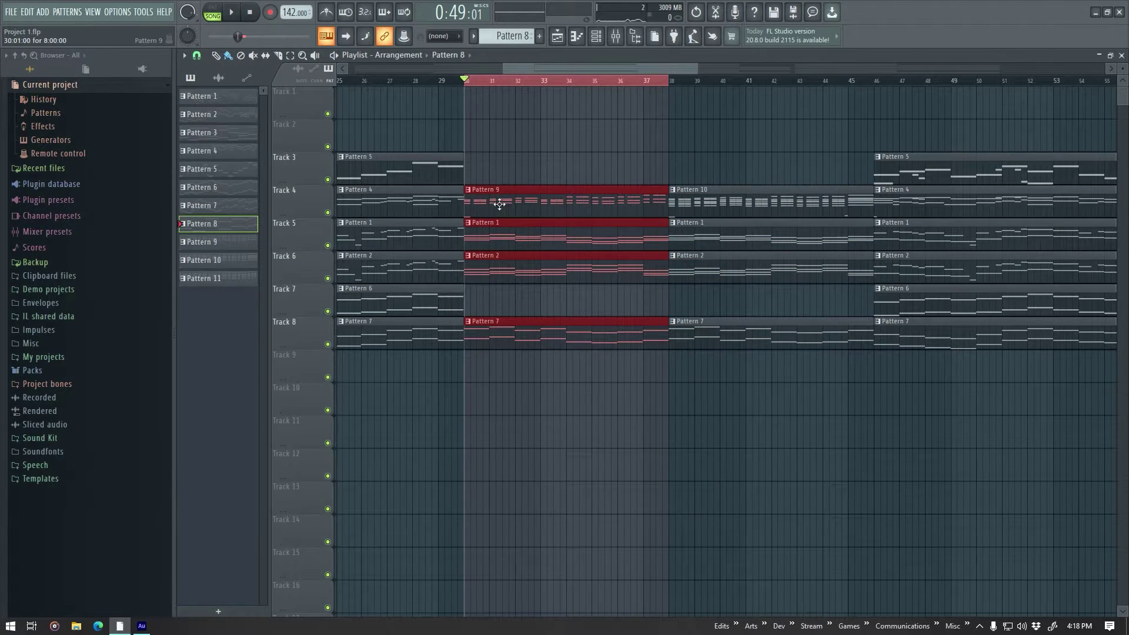
{"action": "left_click_drag", "start_coordinate": [468, 197], "coordinate": [497, 193]}
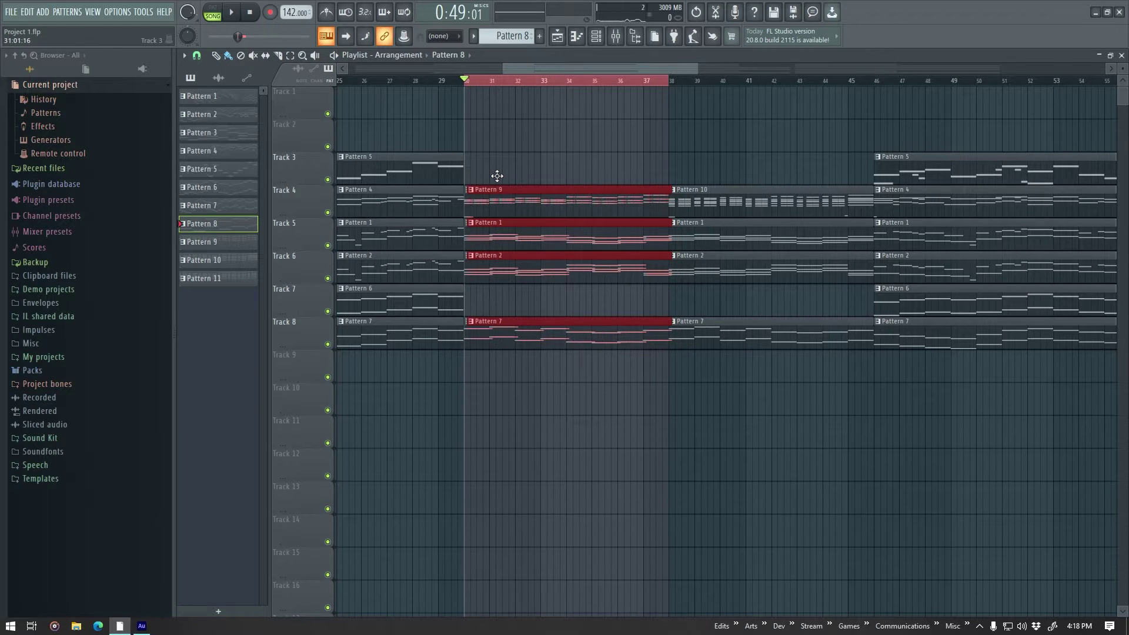
{"action": "key", "text": "ctrl+z"}
{"action": "key", "text": "ctrl+z"}
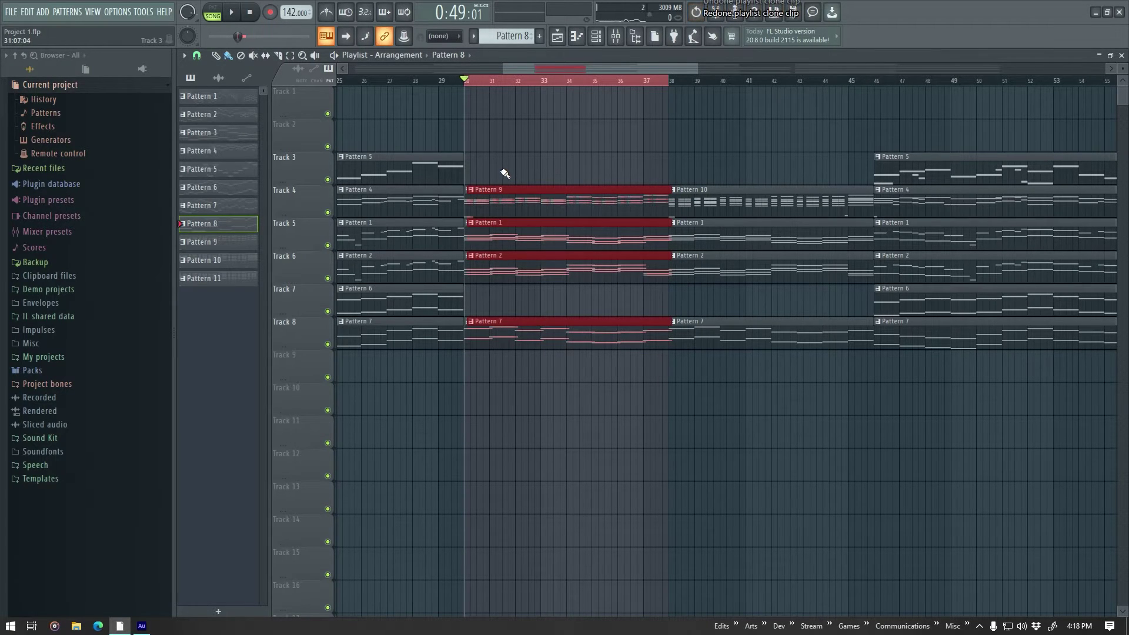
{"action": "key", "text": "ctrl+z"}
Copy the Pattern 9 clip onto Track 2 at bar 30, view its clip options and delete the copy.
{"action": "left_click_drag", "start_coordinate": [508, 199], "coordinate": [527, 144]}
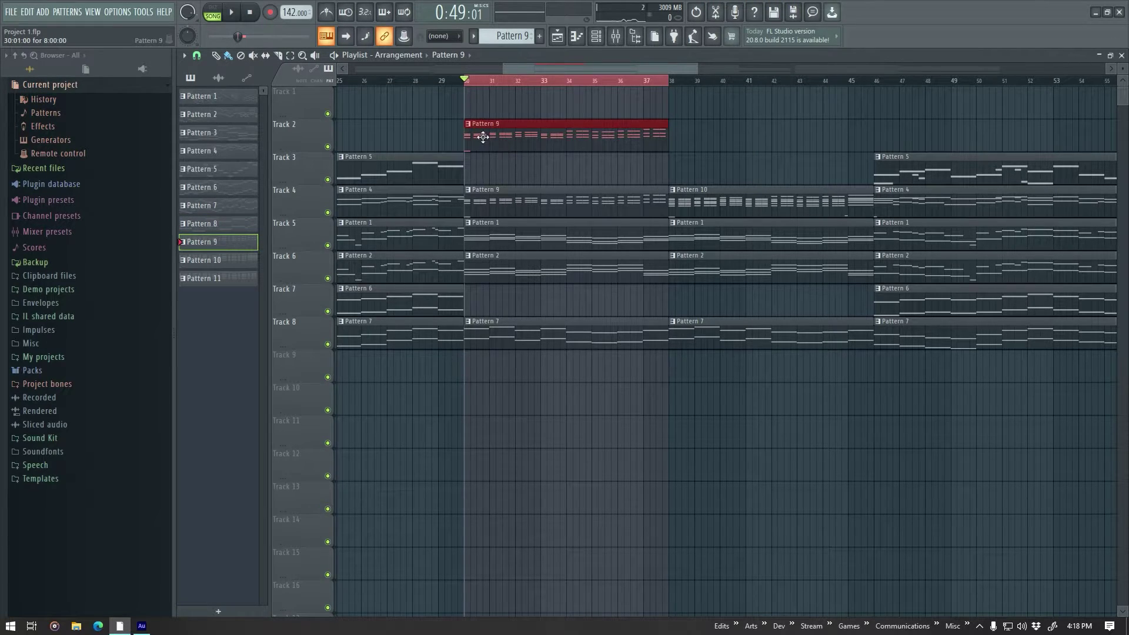
{"action": "left_click", "coordinate": [468, 125]}
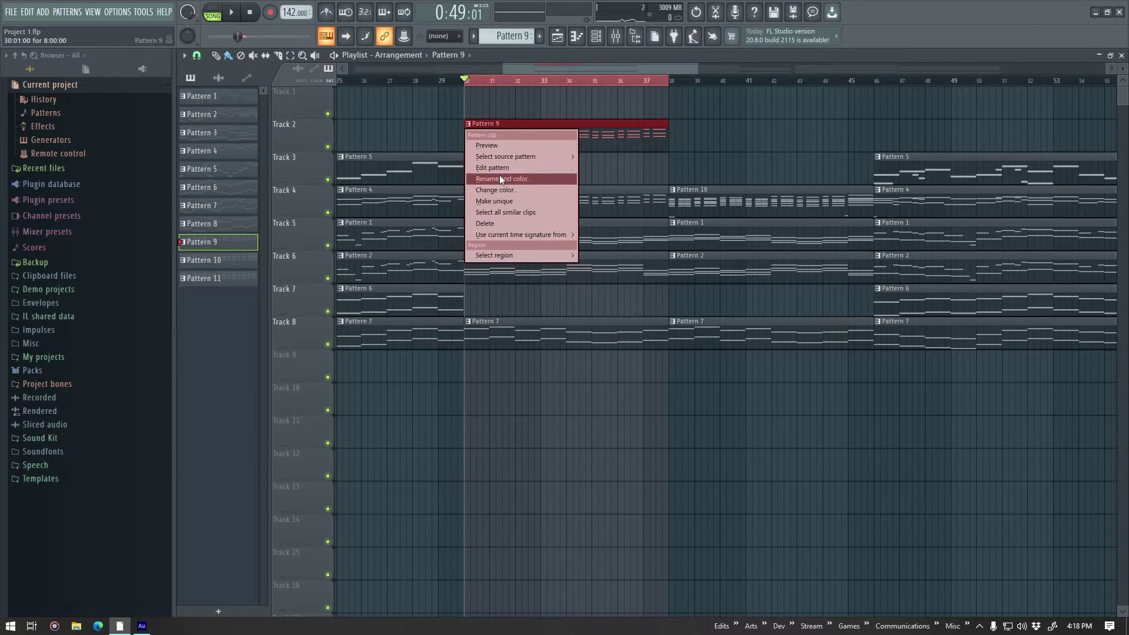
{"action": "left_click", "coordinate": [604, 128]}
{"action": "right_click", "coordinate": [614, 136]}
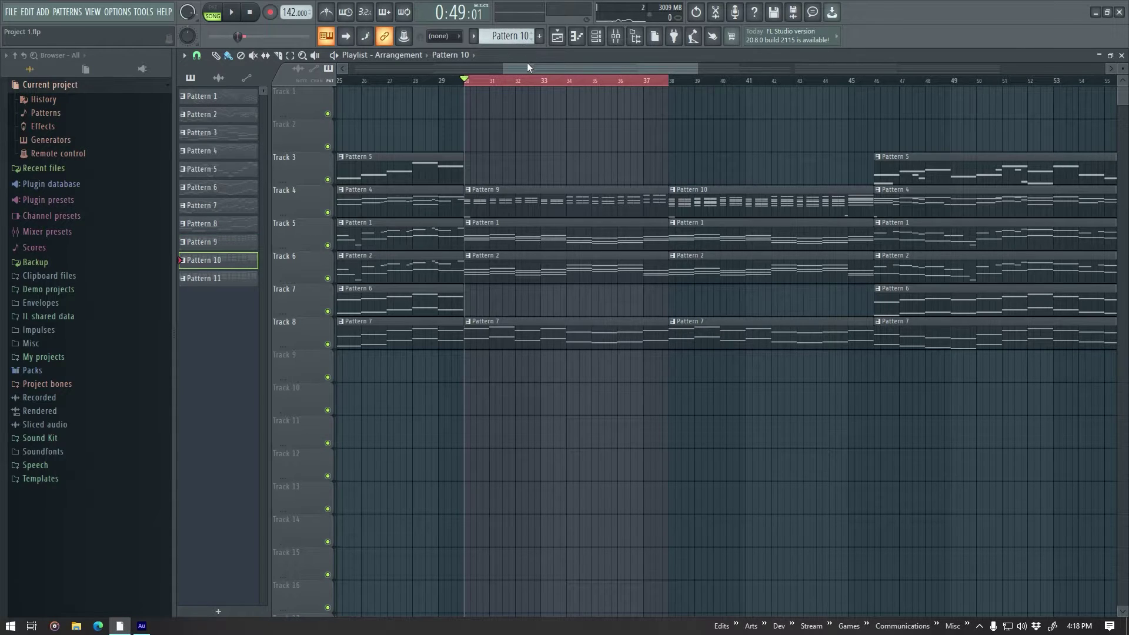
Examine Pattern 10's notes on the Kontakt_2 #7 channel in the piano roll and return to the playlist.
{"action": "left_click", "coordinate": [576, 37]}
{"action": "scroll", "coordinate": [375, 163], "scroll_direction": "up", "scroll_amount": 5}
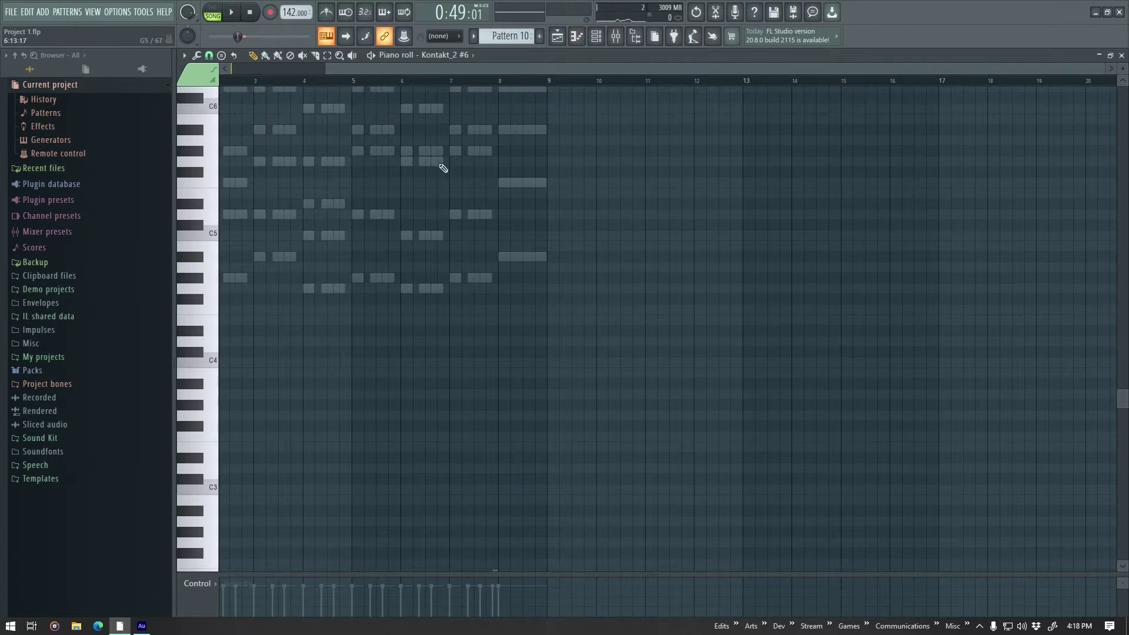
{"action": "scroll", "coordinate": [491, 209], "scroll_direction": "up", "scroll_amount": 3}
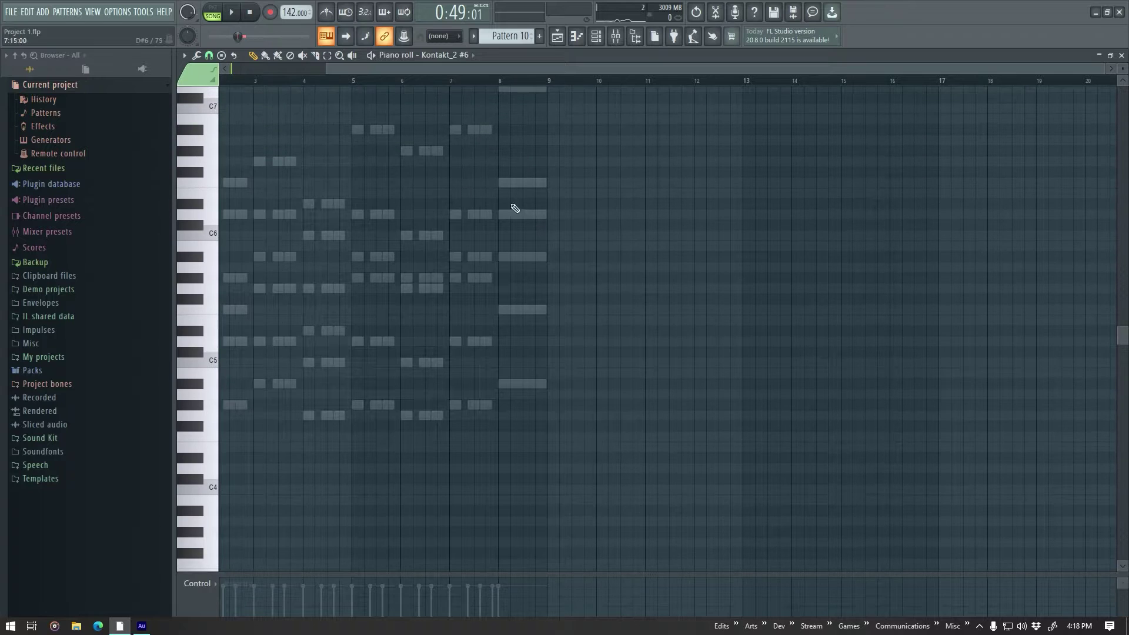
{"action": "double_click", "coordinate": [429, 154]}
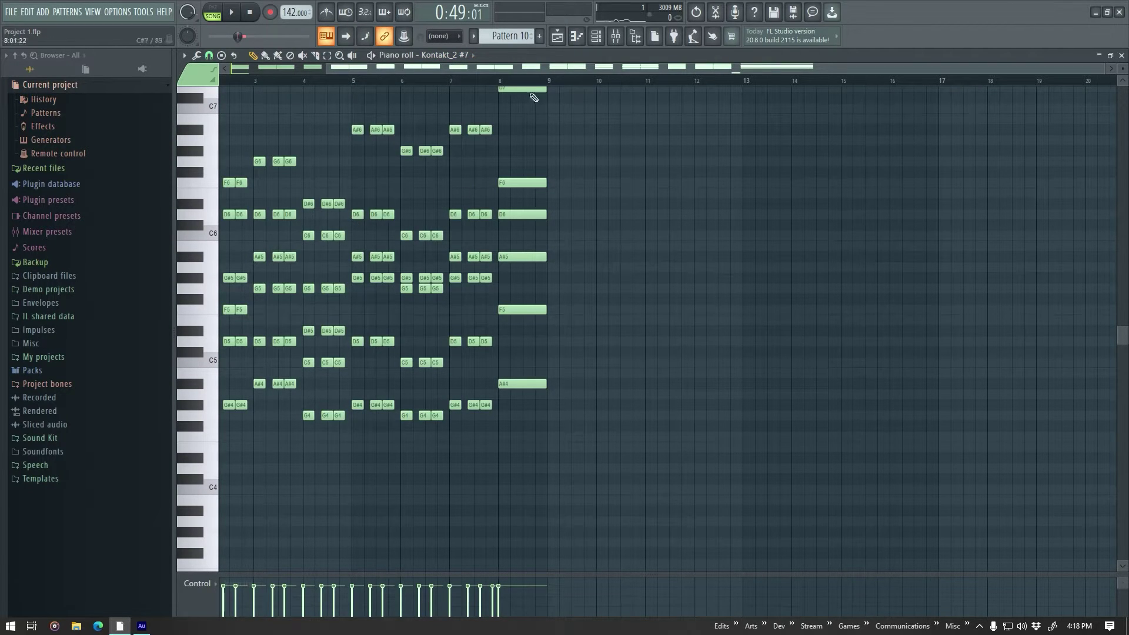
{"action": "left_click", "coordinate": [568, 38]}
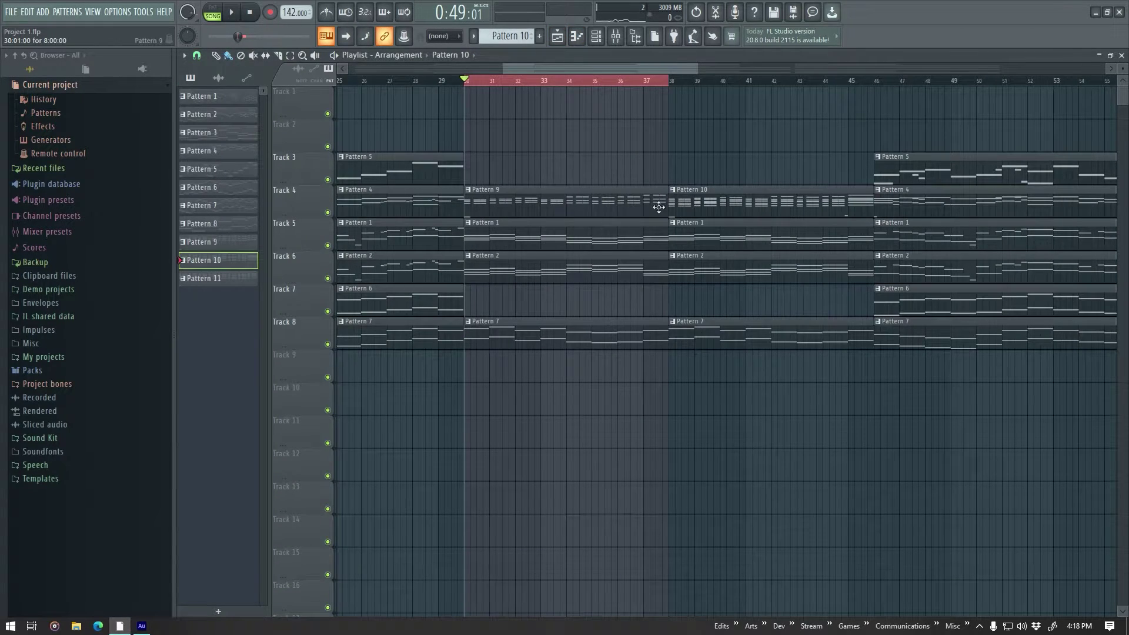
Compare the Kontakt_2 #7 notes of Pattern 9 with those of Pattern 10 in the piano roll and return to the playlist.
{"action": "left_click", "coordinate": [580, 43]}
{"action": "scroll", "coordinate": [519, 43], "scroll_direction": "up", "scroll_amount": 1}
{"action": "scroll", "coordinate": [482, 154], "scroll_direction": "up", "scroll_amount": 1}
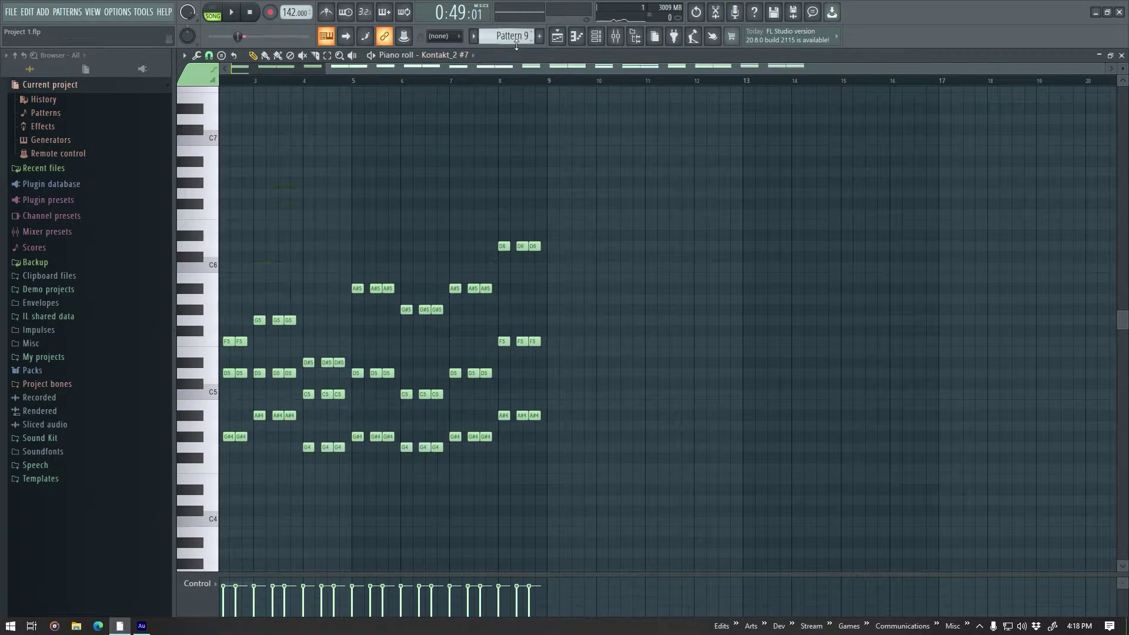
{"action": "scroll", "coordinate": [220, 159], "scroll_direction": "down", "scroll_amount": 2}
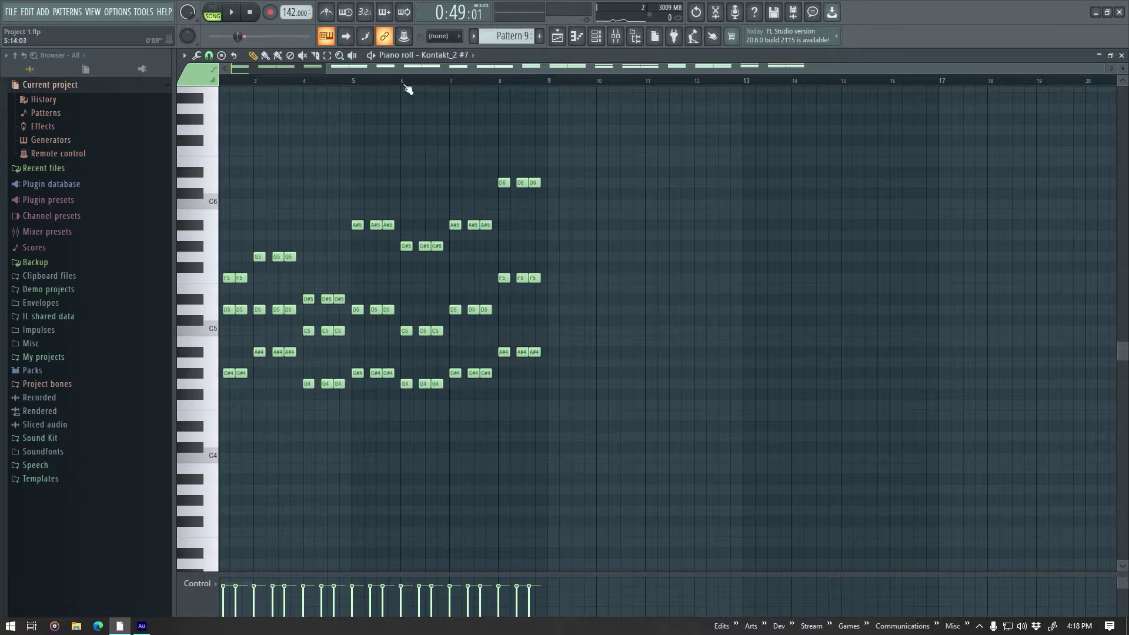
{"action": "scroll", "coordinate": [482, 122], "scroll_direction": "up", "scroll_amount": 1}
{"action": "scroll", "coordinate": [515, 45], "scroll_direction": "down", "scroll_amount": 1}
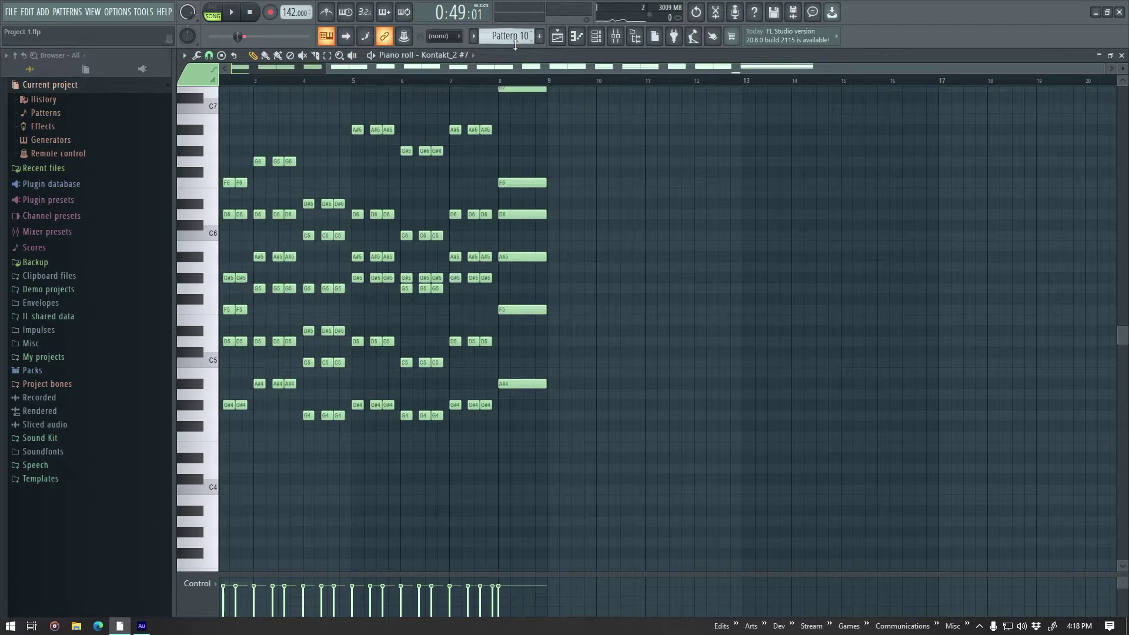
{"action": "scroll", "coordinate": [547, 129], "scroll_direction": "up", "scroll_amount": 1}
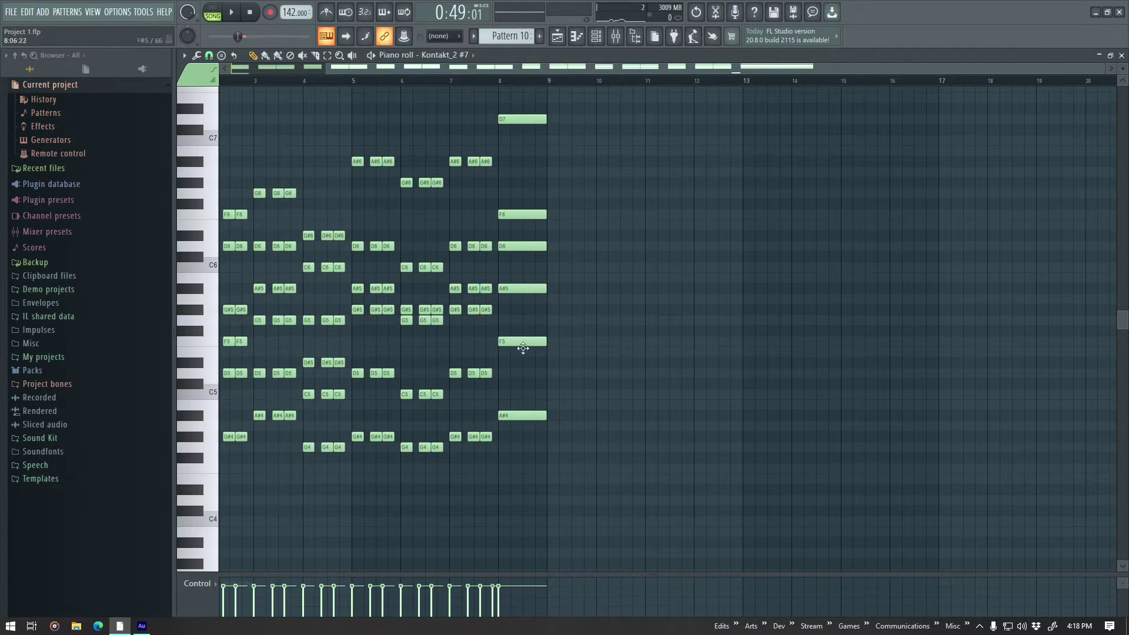
{"action": "left_click", "coordinate": [562, 35]}
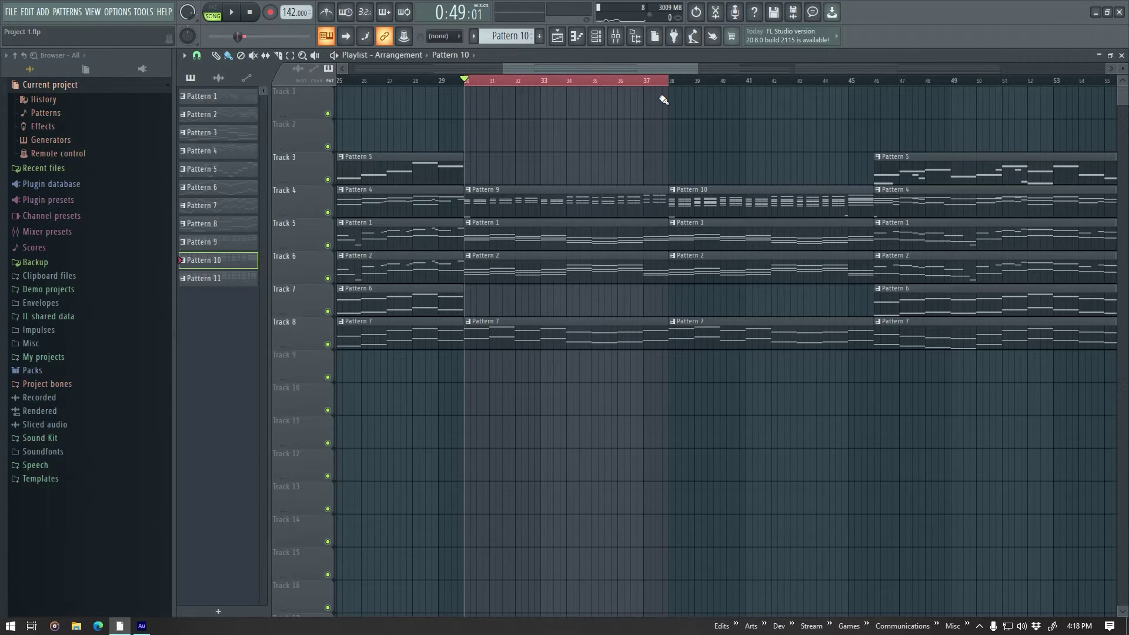
Play the arrangement from bar 30 and audition Pattern 10 on its own in pattern mode.
{"action": "key", "text": "space"}
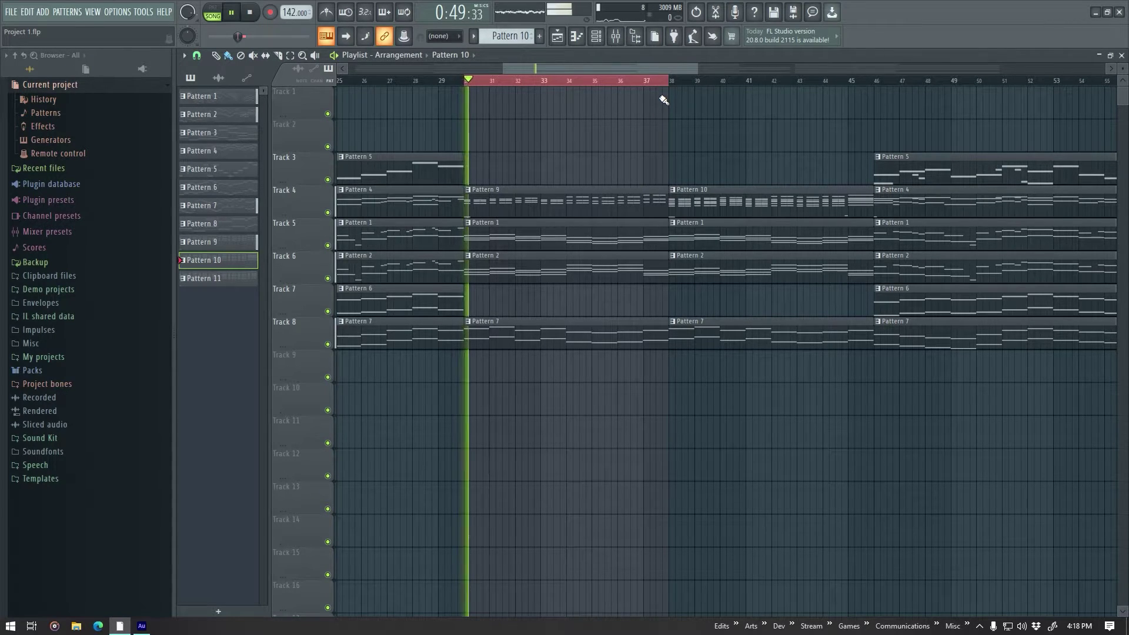
{"action": "left_click", "coordinate": [588, 44]}
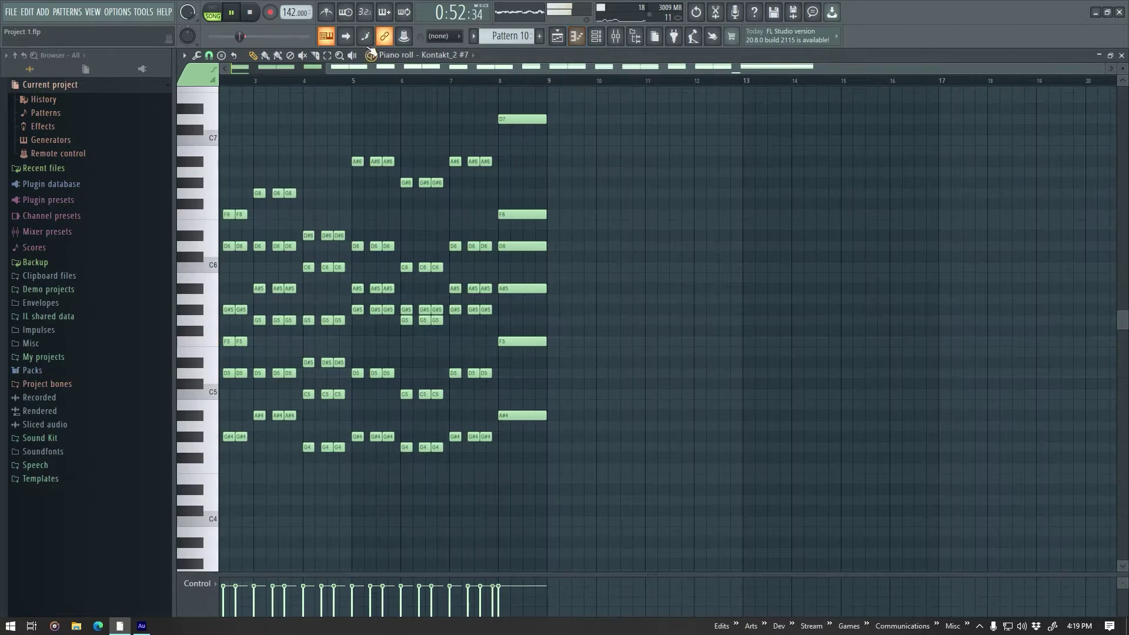
{"action": "left_click", "coordinate": [221, 12]}
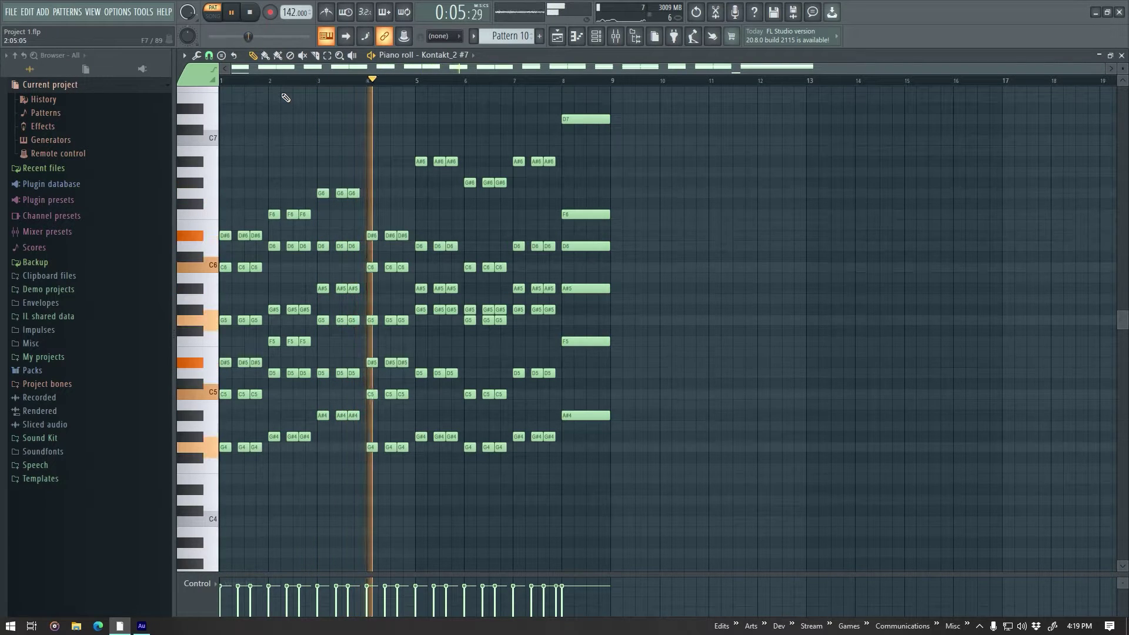
{"action": "key", "text": "space"}
Audition Pattern 9 on its own in the piano roll and return to the playlist.
{"action": "scroll", "coordinate": [500, 50], "scroll_direction": "down", "scroll_amount": 1}
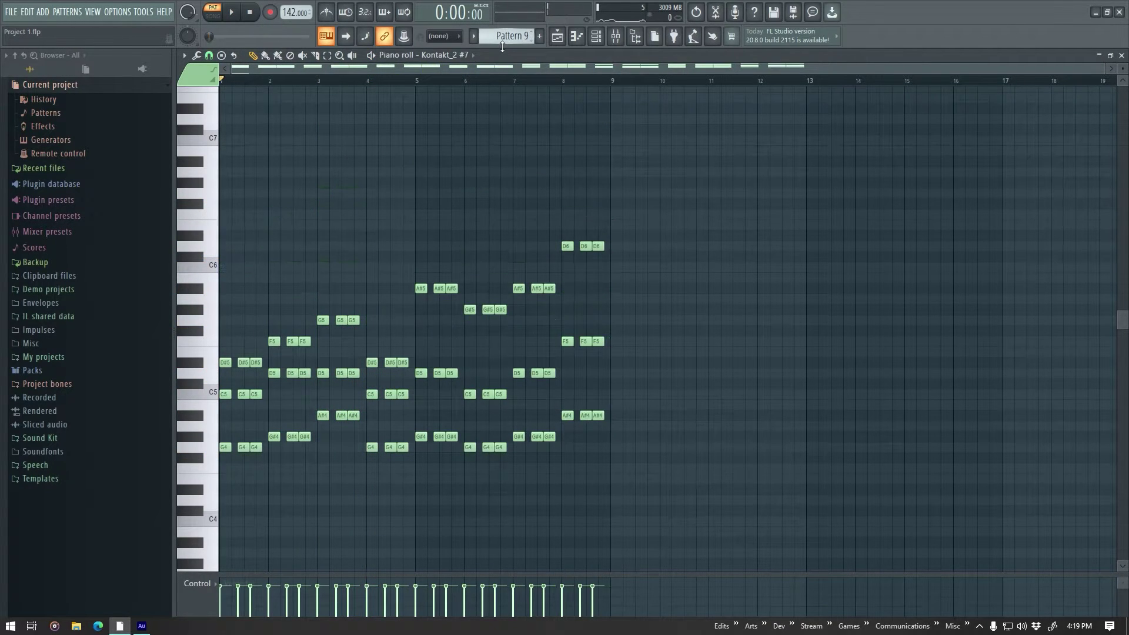
{"action": "key", "text": "space"}
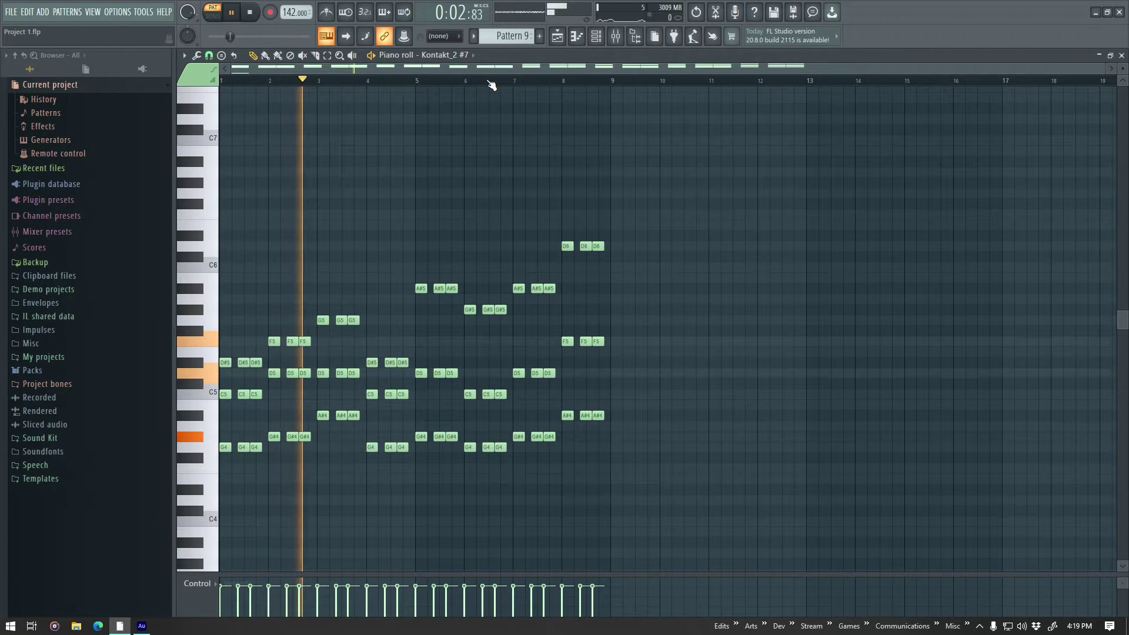
{"action": "key", "text": "space"}
{"action": "left_click", "coordinate": [568, 39]}
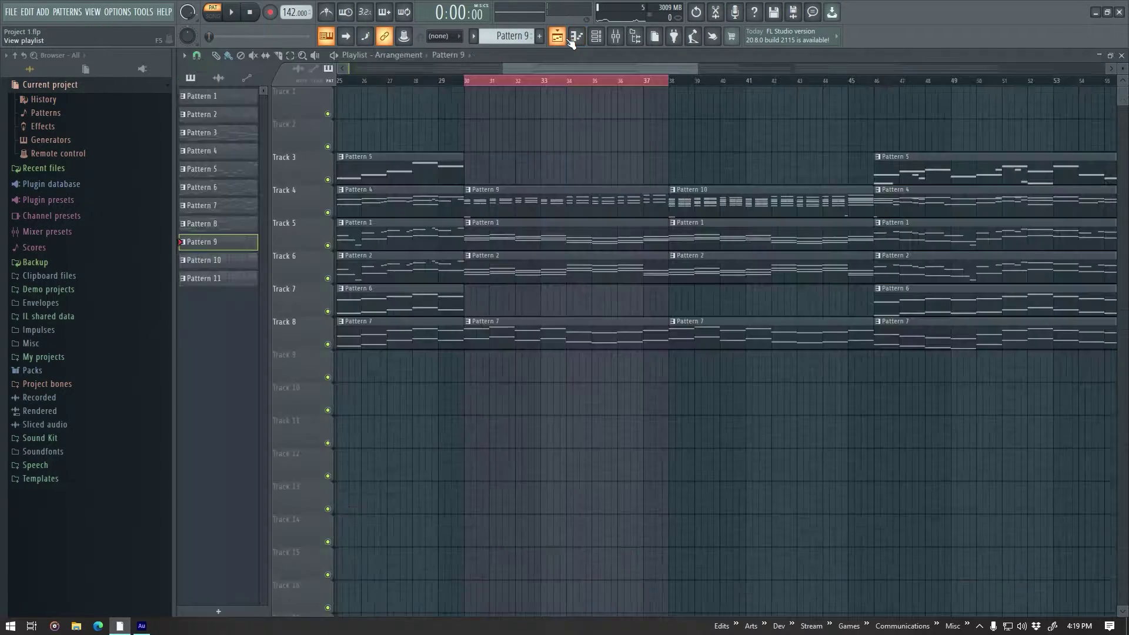
Solo Track 5 in the playlist and play it in song mode from bar 30 and about bar 34.
{"action": "right_click", "coordinate": [330, 247]}
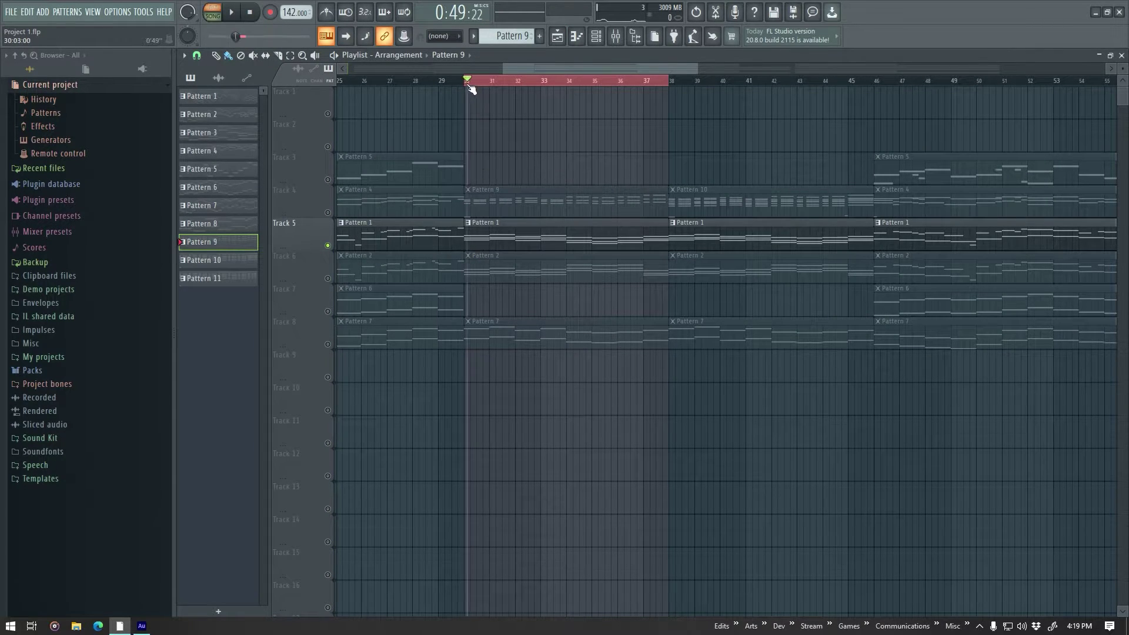
{"action": "key", "text": "space"}
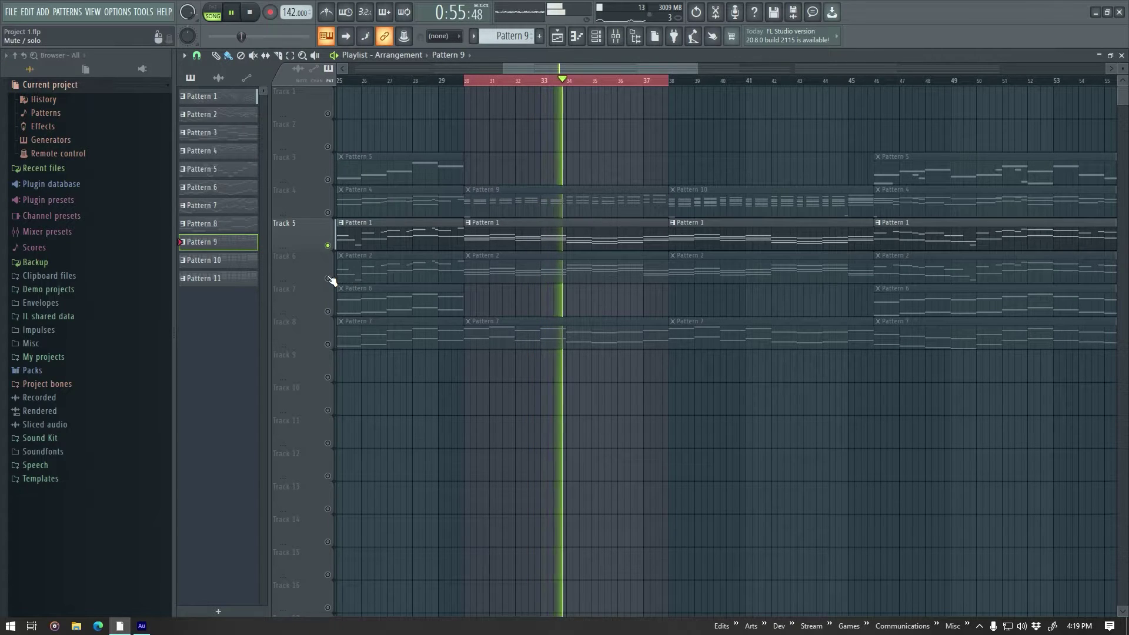
{"action": "key", "text": "space"}
{"action": "key", "text": "space"}
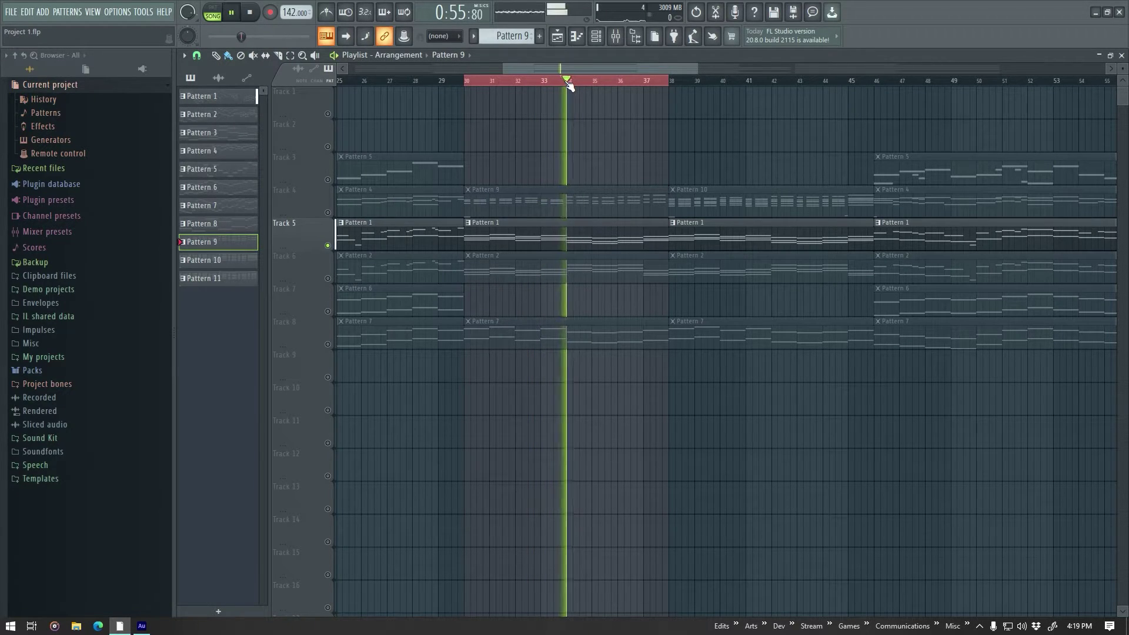
{"action": "key", "text": "space"}
Unmute Track 6 and mute Track 5, and audition Track 6 alone from bar 30.
{"action": "left_click", "coordinate": [328, 279]}
{"action": "left_click", "coordinate": [329, 246]}
{"action": "key", "text": "space"}
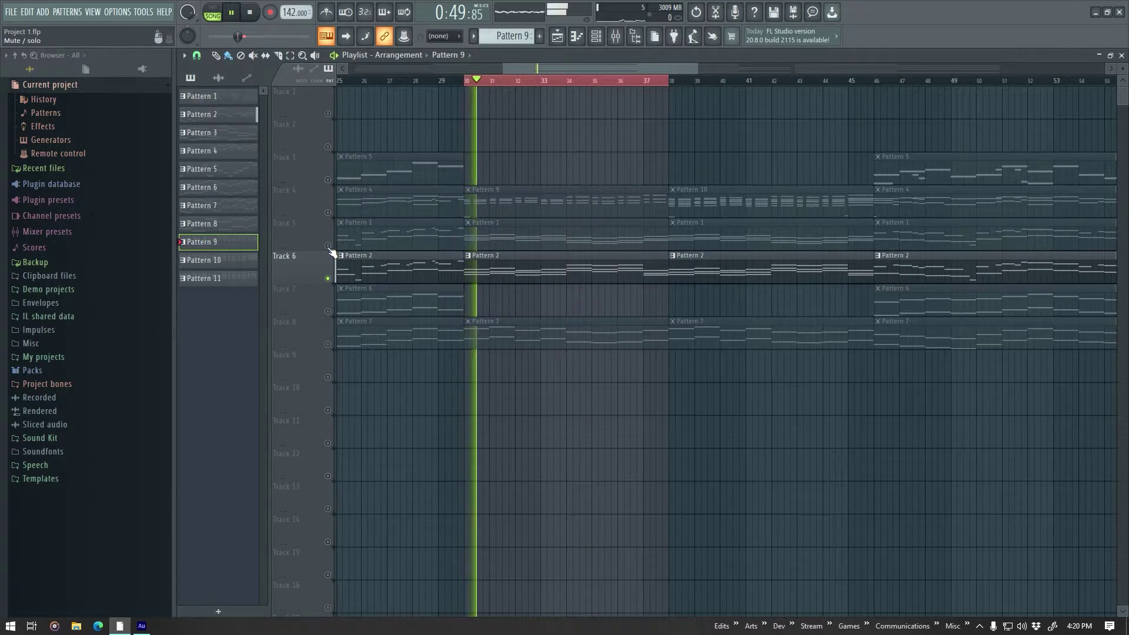
{"action": "key", "text": "space"}
Make Track 5 the only audible track again and show all of Pattern 1's Kontakt_2 #2 notes in the piano roll.
{"action": "left_click", "coordinate": [328, 246]}
{"action": "left_click", "coordinate": [328, 278]}
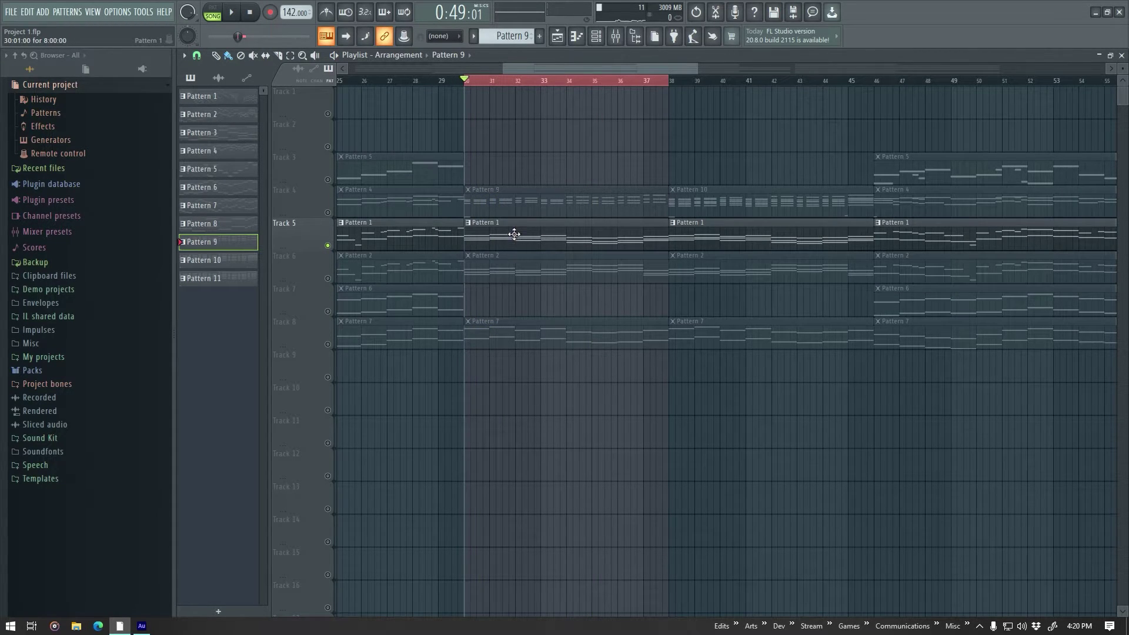
{"action": "left_click", "coordinate": [586, 37]}
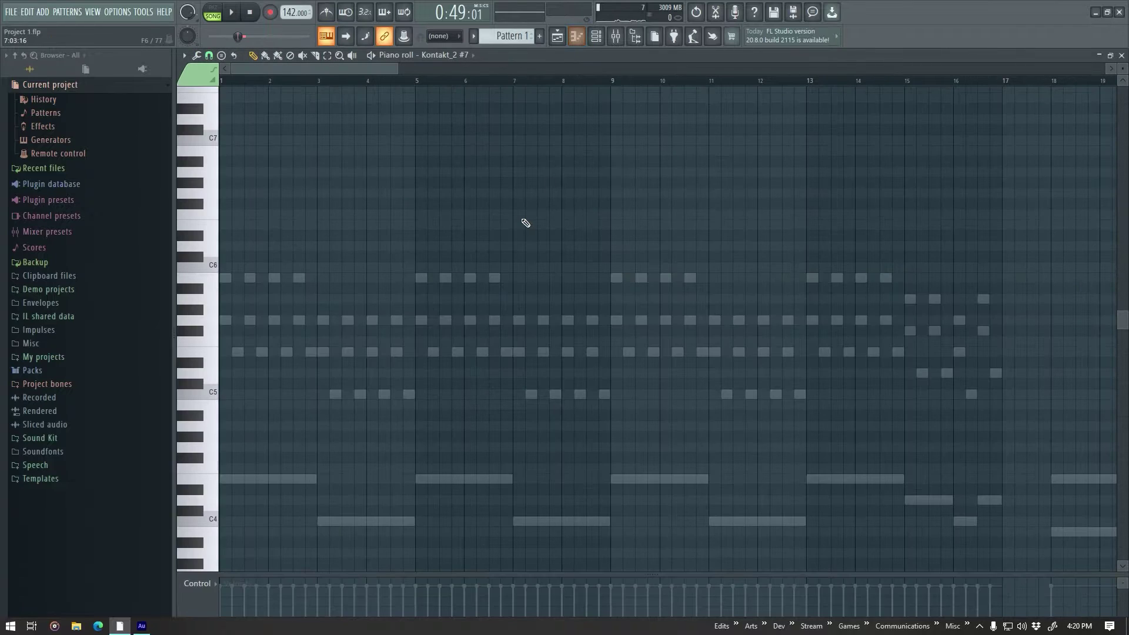
{"action": "scroll", "coordinate": [470, 59], "scroll_direction": "up", "scroll_amount": 5}
{"action": "scroll", "coordinate": [504, 144], "scroll_direction": "down", "scroll_amount": 3}
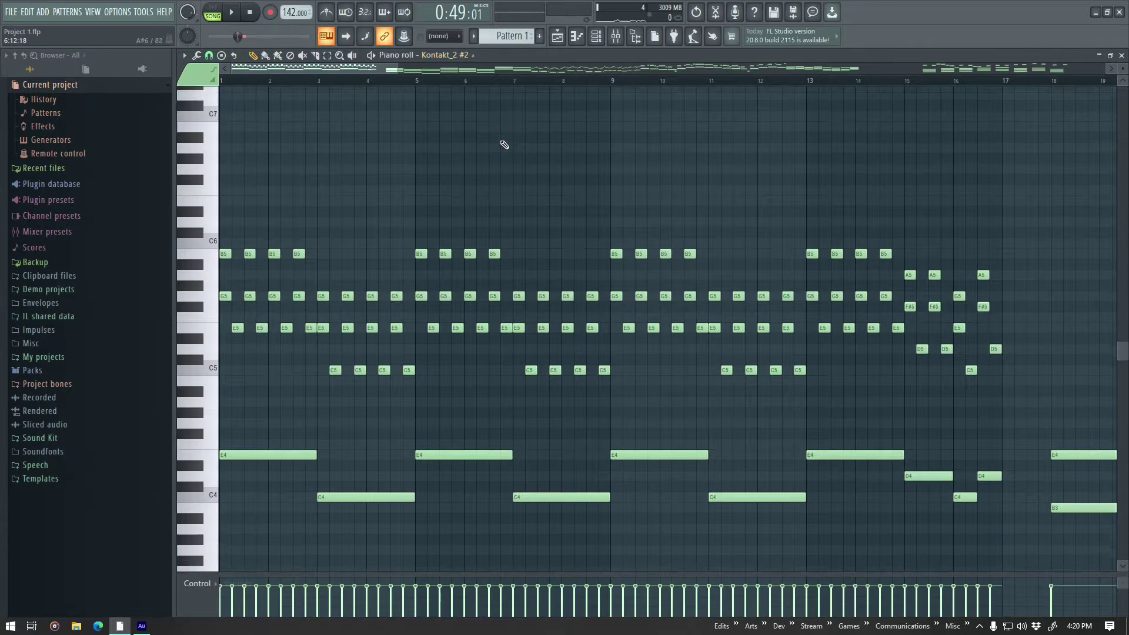
{"action": "left_click_drag", "start_coordinate": [405, 71], "coordinate": [829, 71]}
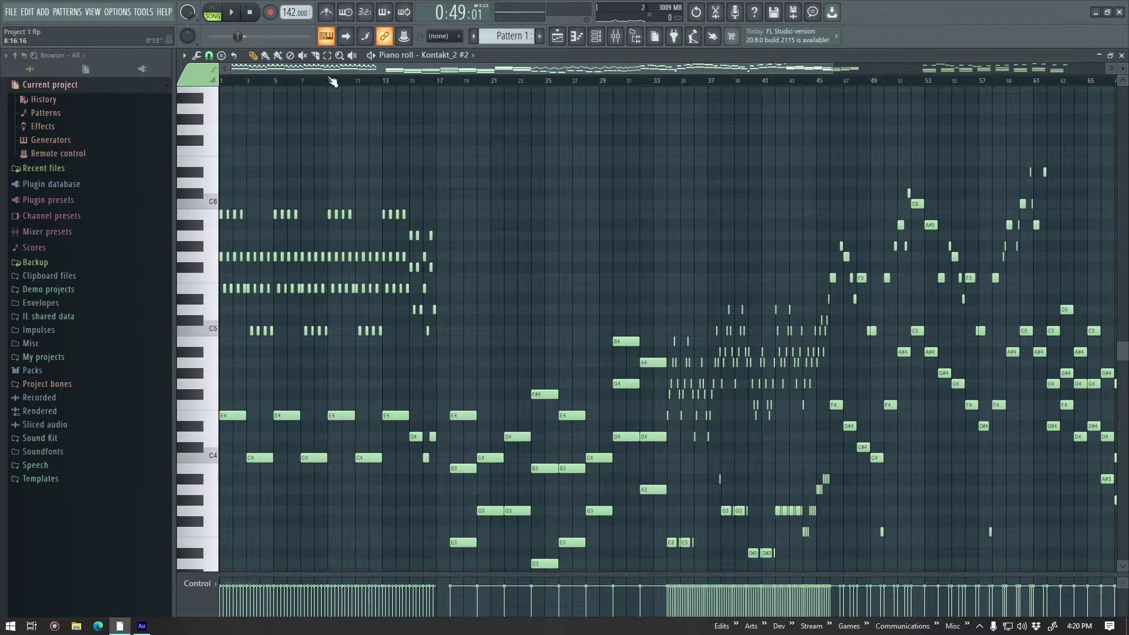
Audition Pattern 1 in pattern mode from its start and from about bar 14.
{"action": "left_click", "coordinate": [213, 13]}
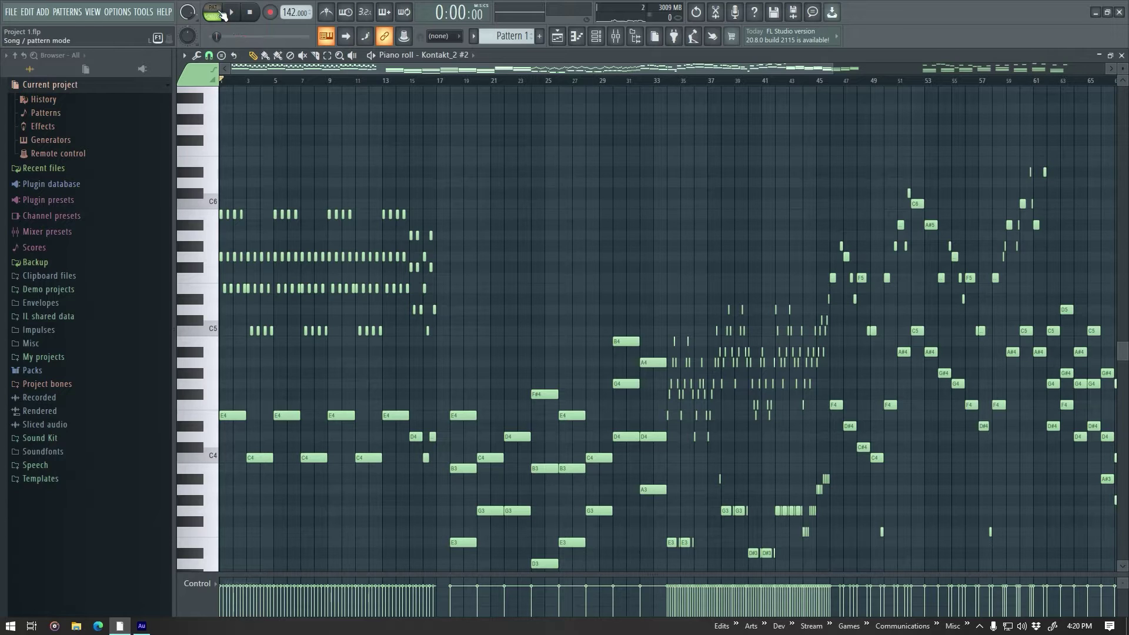
{"action": "key", "text": "space"}
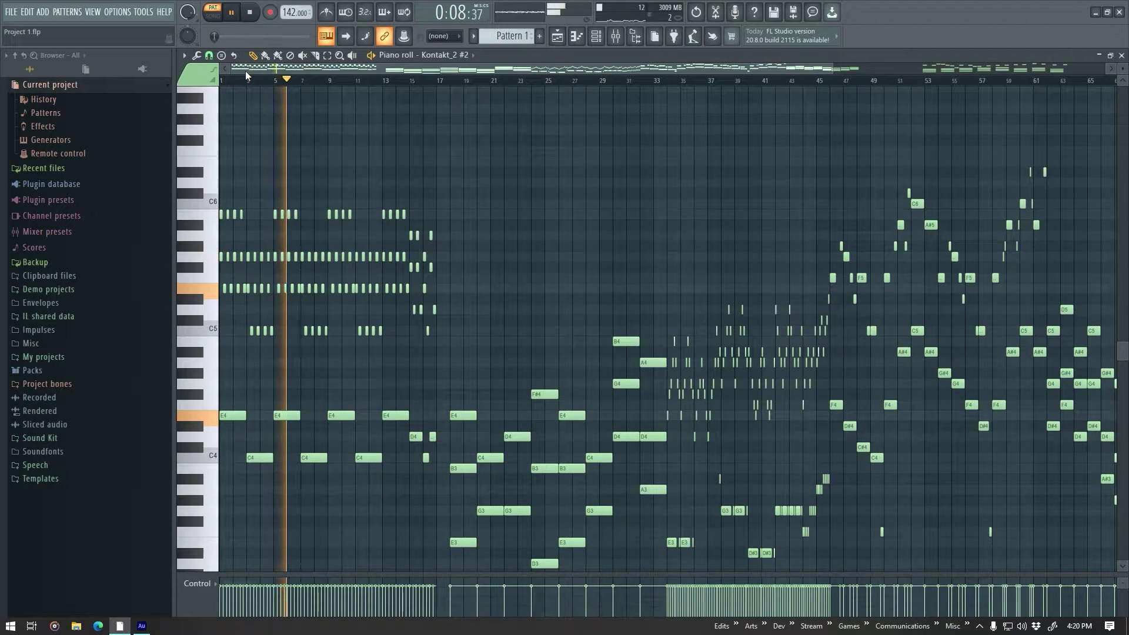
{"action": "left_click", "coordinate": [394, 81]}
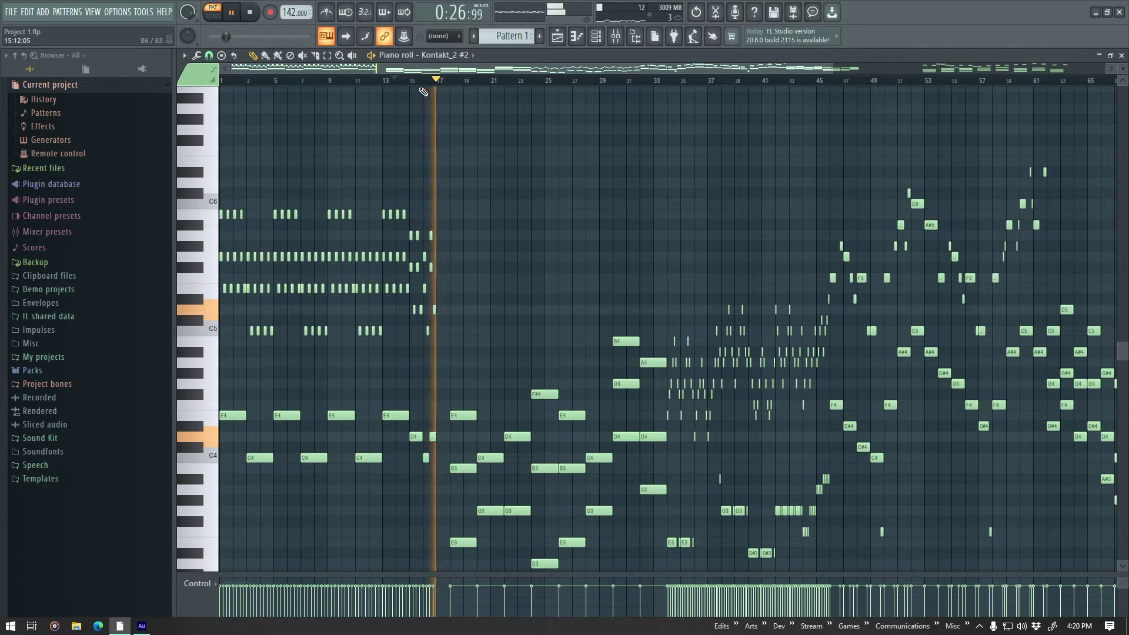
{"action": "key", "text": "space"}
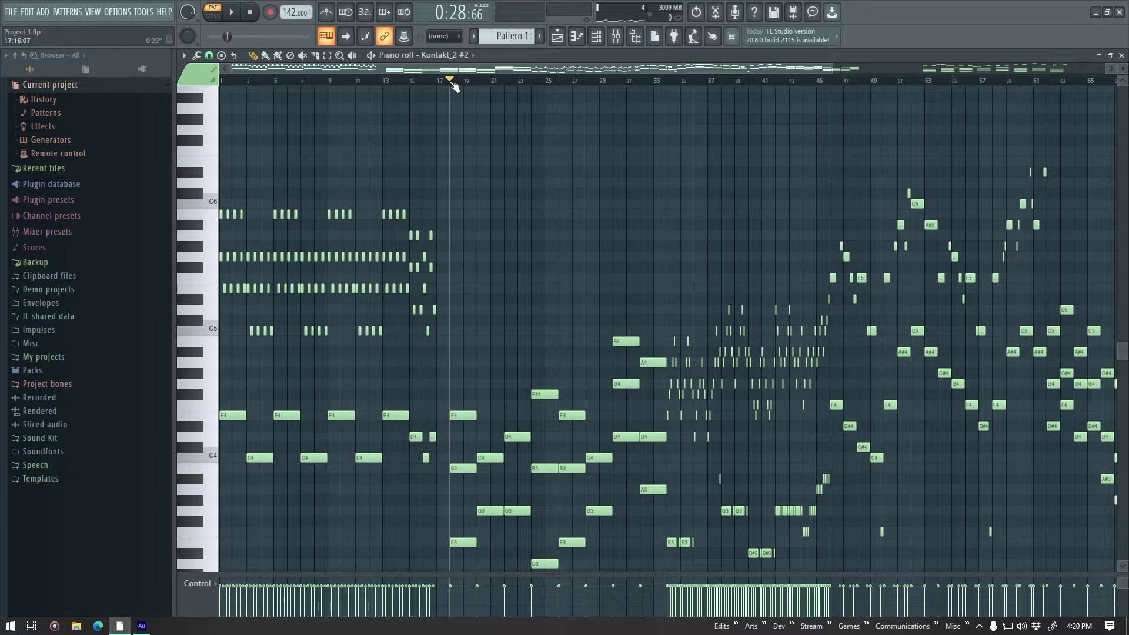
Audition Pattern 1's sustained chords from bar 18 and from about bar 24.
{"action": "key", "text": "space"}
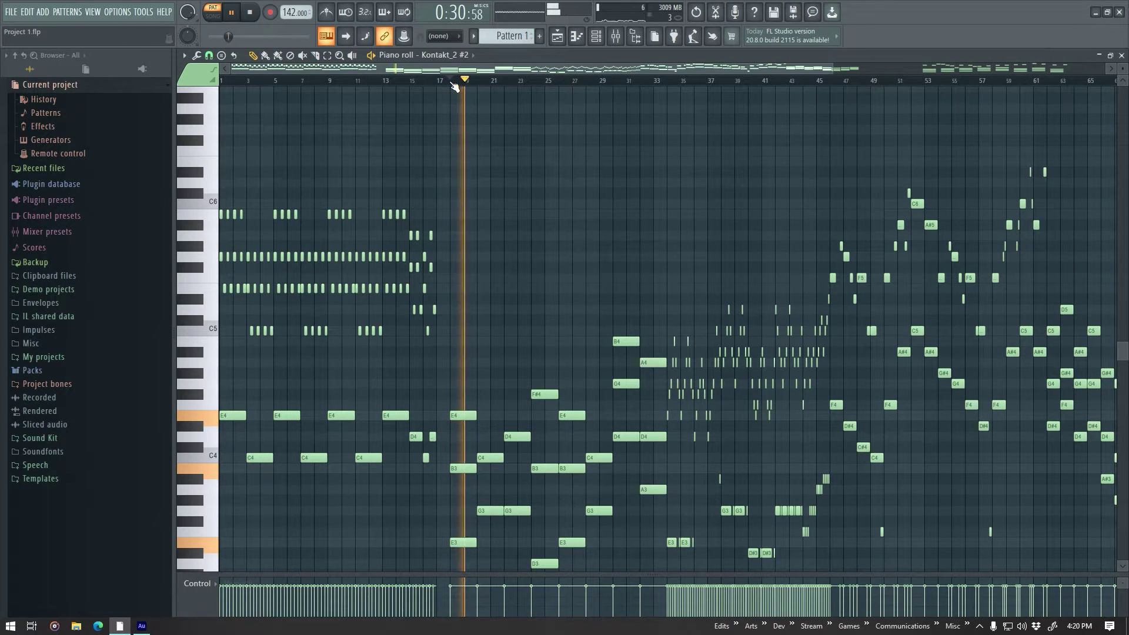
{"action": "key", "text": "space"}
{"action": "scroll", "coordinate": [486, 108], "scroll_direction": "down", "scroll_amount": 3}
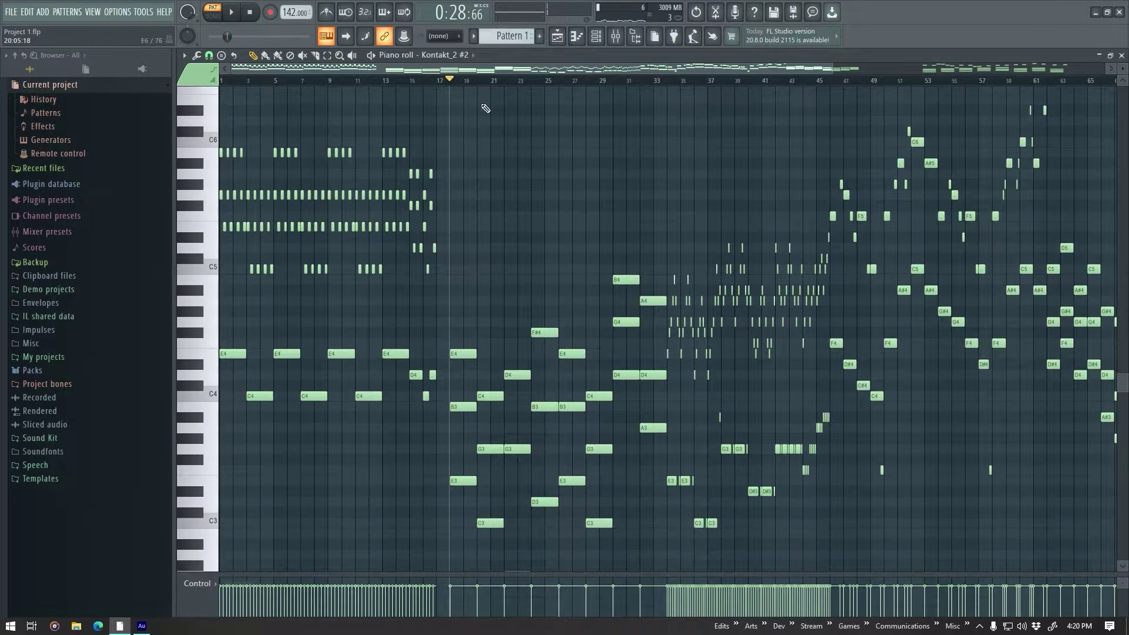
{"action": "left_click", "coordinate": [534, 81]}
{"action": "key", "text": "space"}
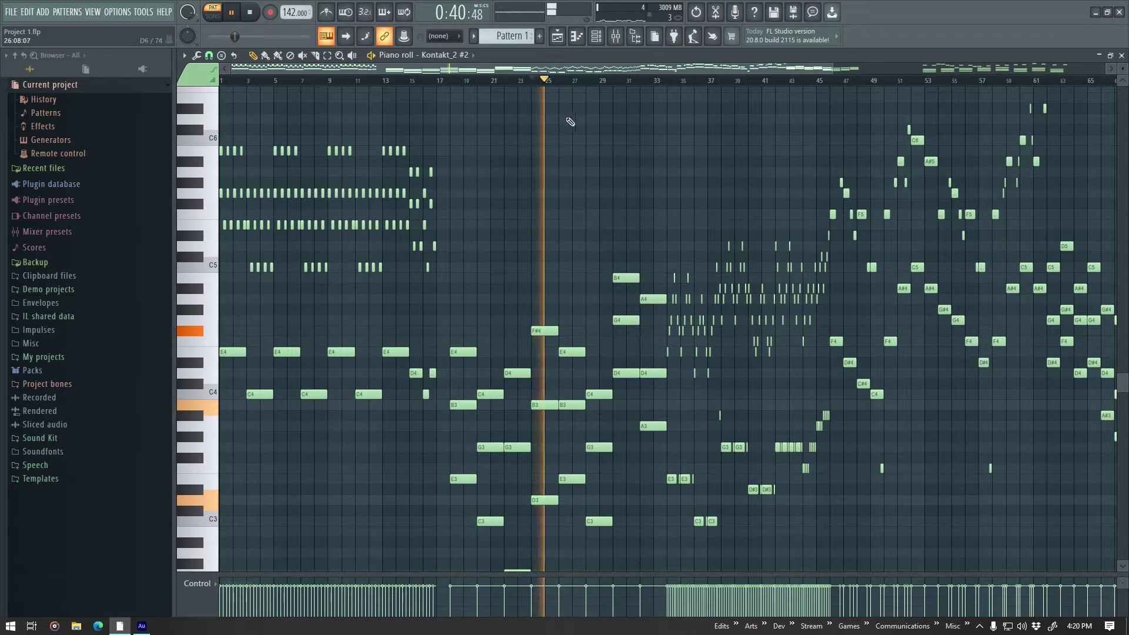
Audition Pattern 1's fast passage from about bar 33 and the section from about bar 46.
{"action": "scroll", "coordinate": [606, 118], "scroll_direction": "down", "scroll_amount": 3}
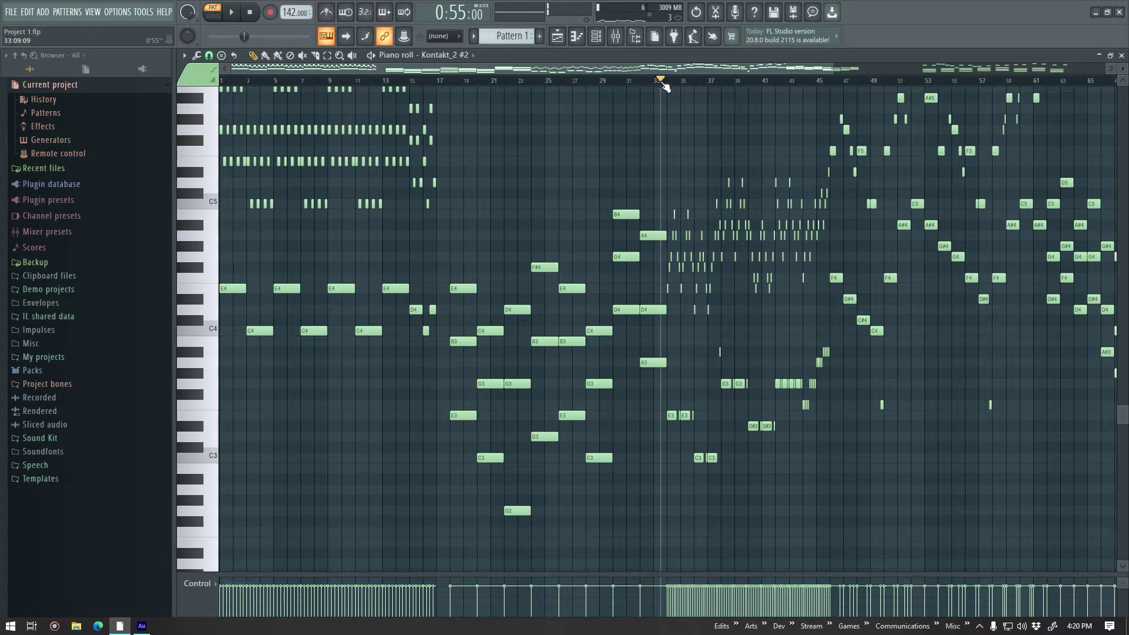
{"action": "scroll", "coordinate": [705, 126], "scroll_direction": "up", "scroll_amount": 3}
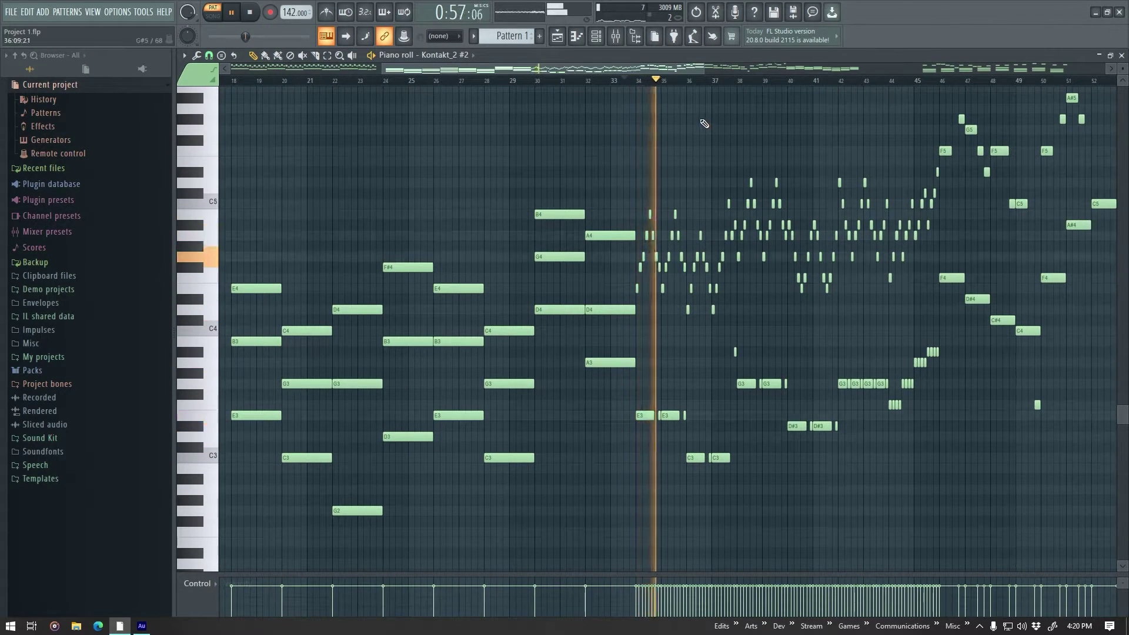
{"action": "left_click_drag", "start_coordinate": [658, 69], "coordinate": [741, 69]}
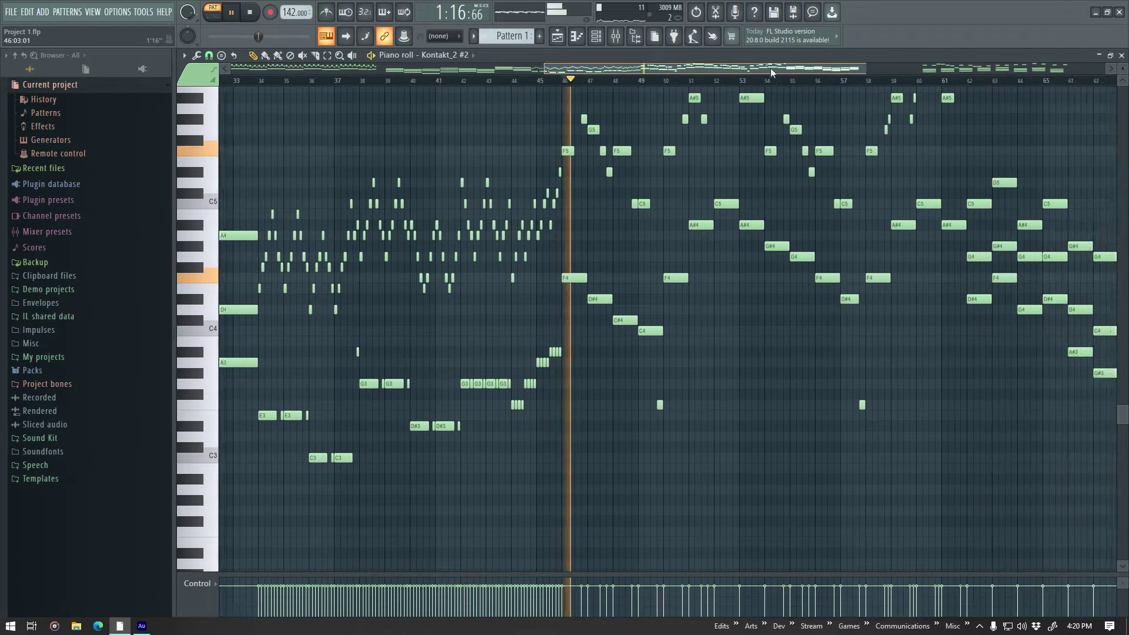
Audition Pattern 1 from about bar 57, stop playback and examine the notes from bar 77.
{"action": "left_click_drag", "start_coordinate": [767, 69], "coordinate": [788, 104]}
{"action": "key", "text": "space"}
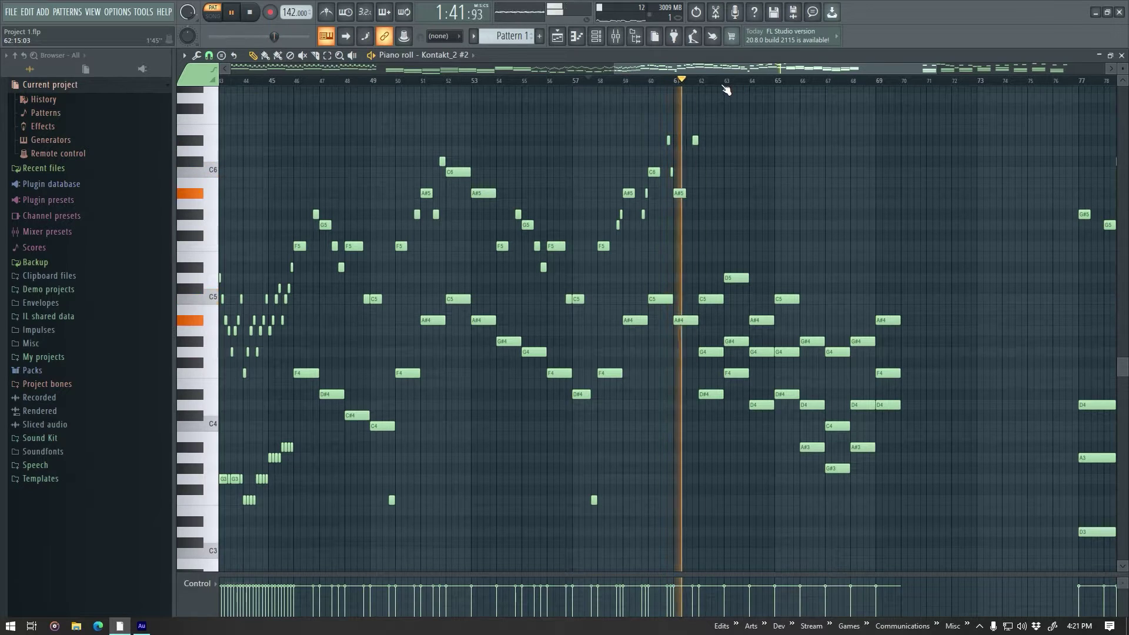
{"action": "left_click_drag", "start_coordinate": [724, 69], "coordinate": [790, 71]}
{"action": "key", "text": "space"}
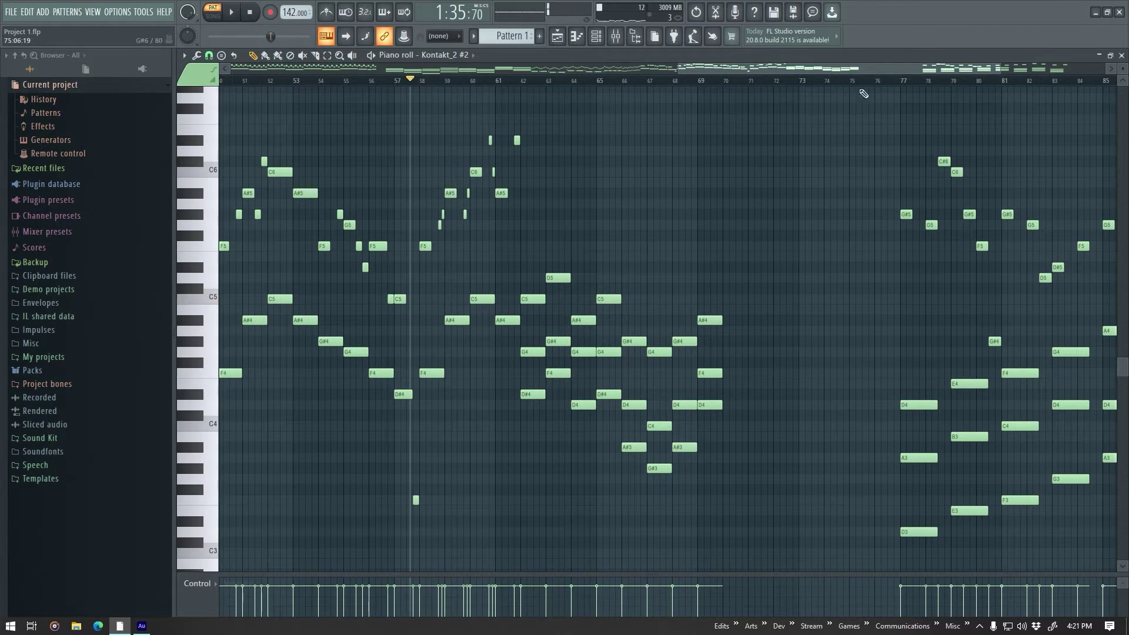
Audition Pattern 1 from bar 77, viewing its notes through bar 92, and stop playback.
{"action": "left_click", "coordinate": [900, 81]}
{"action": "key", "text": "space"}
{"action": "left_click_drag", "start_coordinate": [859, 69], "coordinate": [1046, 79]}
{"action": "scroll", "coordinate": [1016, 156], "scroll_direction": "down", "scroll_amount": 3}
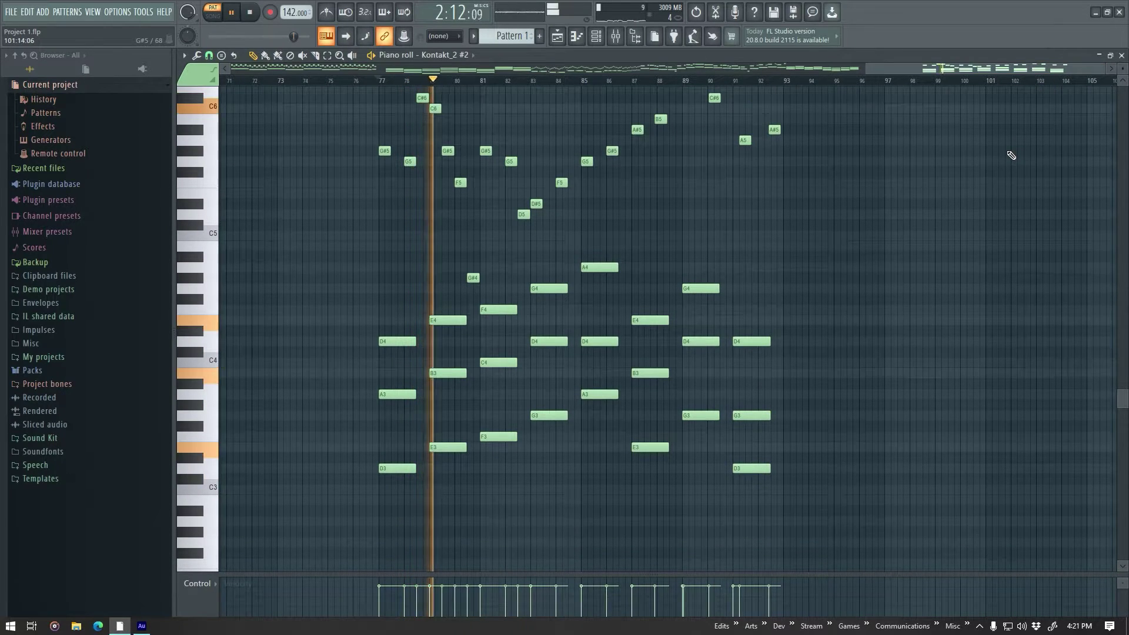
{"action": "scroll", "coordinate": [1011, 155], "scroll_direction": "up", "scroll_amount": 3}
{"action": "key", "text": "space"}
Try moving Pattern 1's upper melody notes from bars 77 to 88 several bars earlier and undo the move.
{"action": "left_click_drag", "start_coordinate": [333, 115], "coordinate": [668, 301]}
{"action": "left_click_drag", "start_coordinate": [568, 257], "coordinate": [400, 257]}
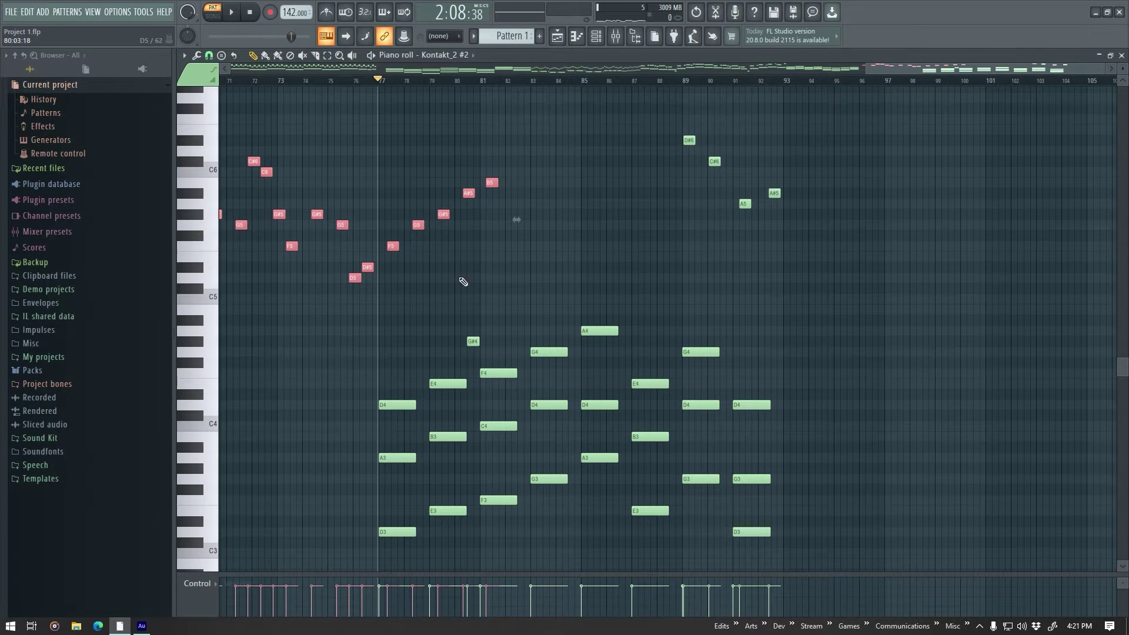
{"action": "scroll", "coordinate": [465, 282], "scroll_direction": "down", "scroll_amount": 6}
{"action": "key", "text": "ctrl+z"}
{"action": "scroll", "coordinate": [310, 125], "scroll_direction": "up", "scroll_amount": 8}
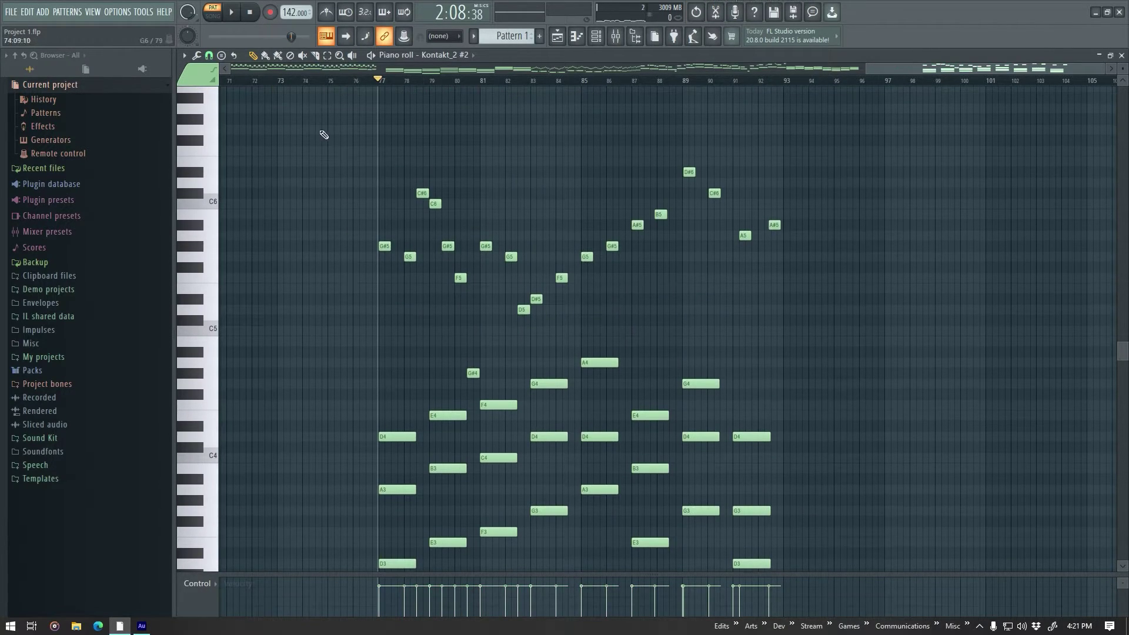
{"action": "scroll", "coordinate": [706, 289], "scroll_direction": "down", "scroll_amount": 5}
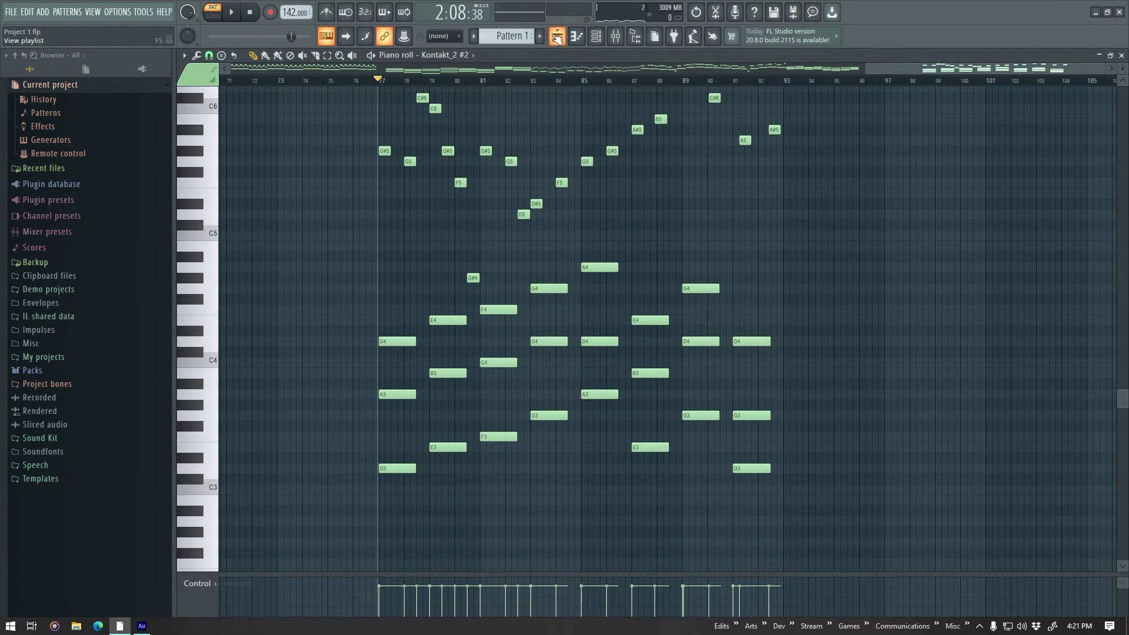
Review Pattern 1's notes from the beginning and look over its clips in the playlist.
{"action": "left_click_drag", "start_coordinate": [947, 69], "coordinate": [401, 70]}
{"action": "left_click_drag", "start_coordinate": [588, 70], "coordinate": [352, 67]}
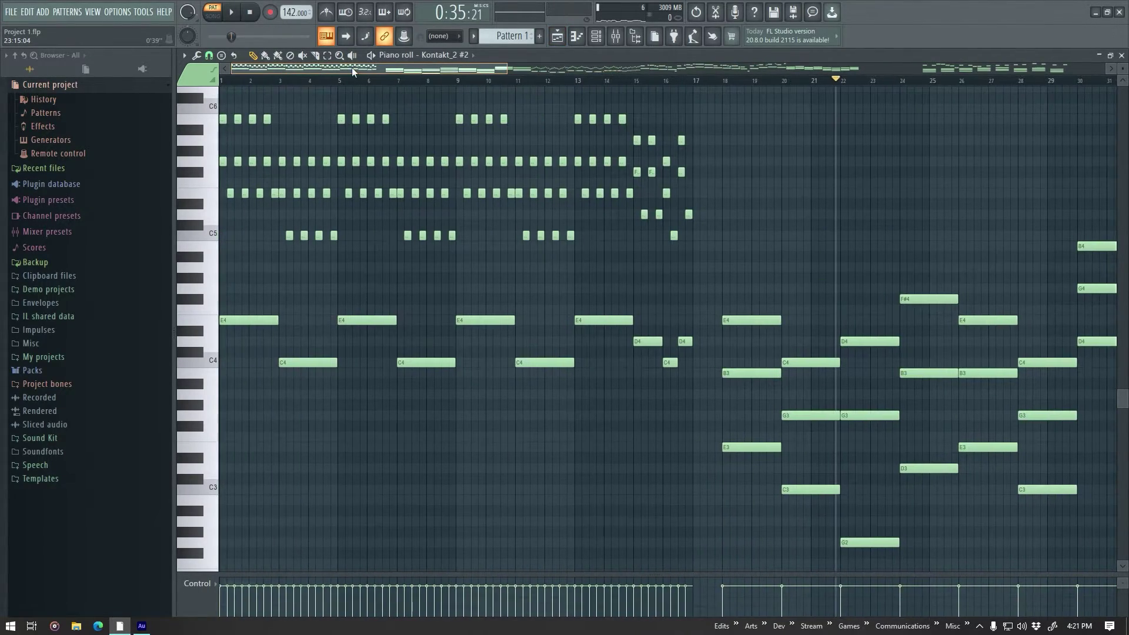
{"action": "left_click_drag", "start_coordinate": [454, 69], "coordinate": [798, 87]}
{"action": "key", "text": "F5"}
{"action": "left_click_drag", "start_coordinate": [590, 69], "coordinate": [574, 67]}
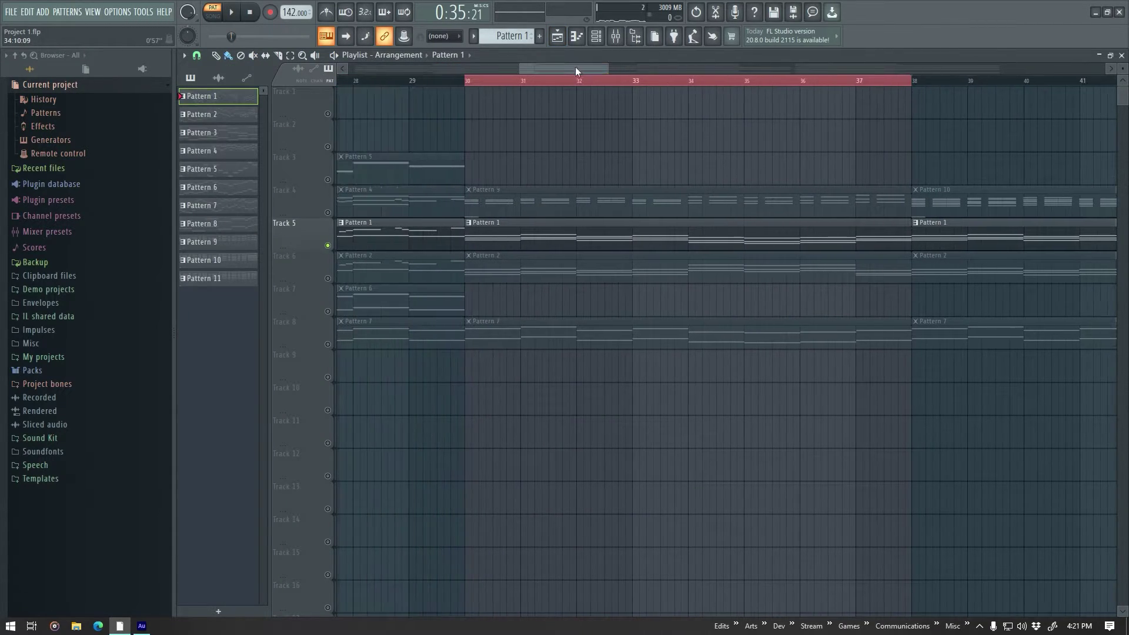
{"action": "left_click", "coordinate": [578, 38]}
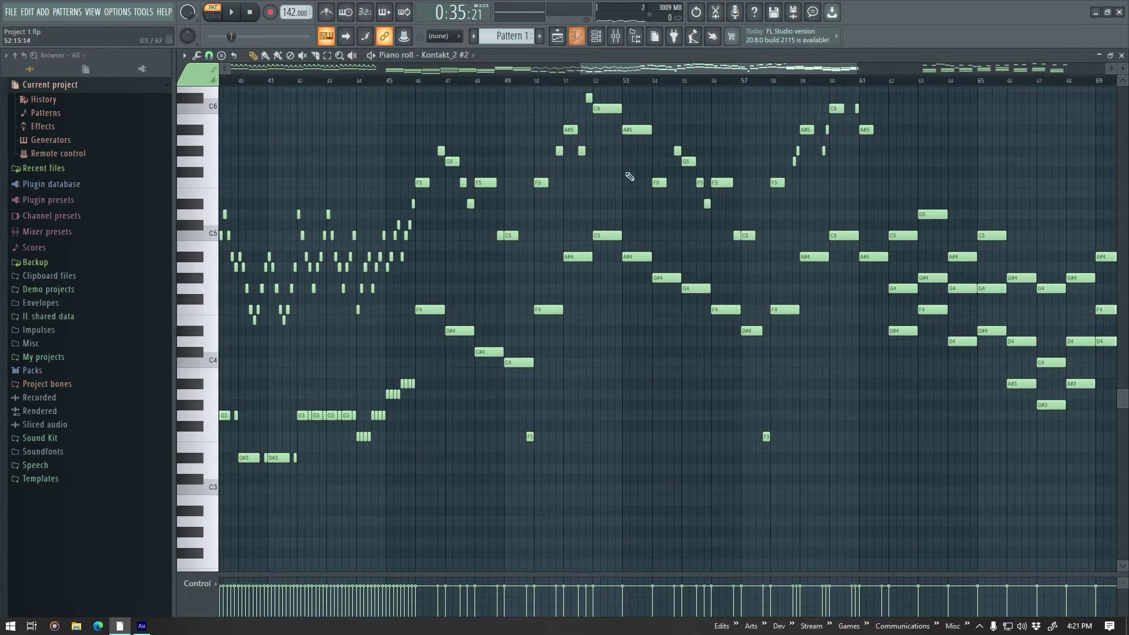
Audition Pattern 1's sustained chords from about bar 63 and stop around bar 66.
{"action": "scroll", "coordinate": [646, 200], "scroll_direction": "up", "scroll_amount": 3}
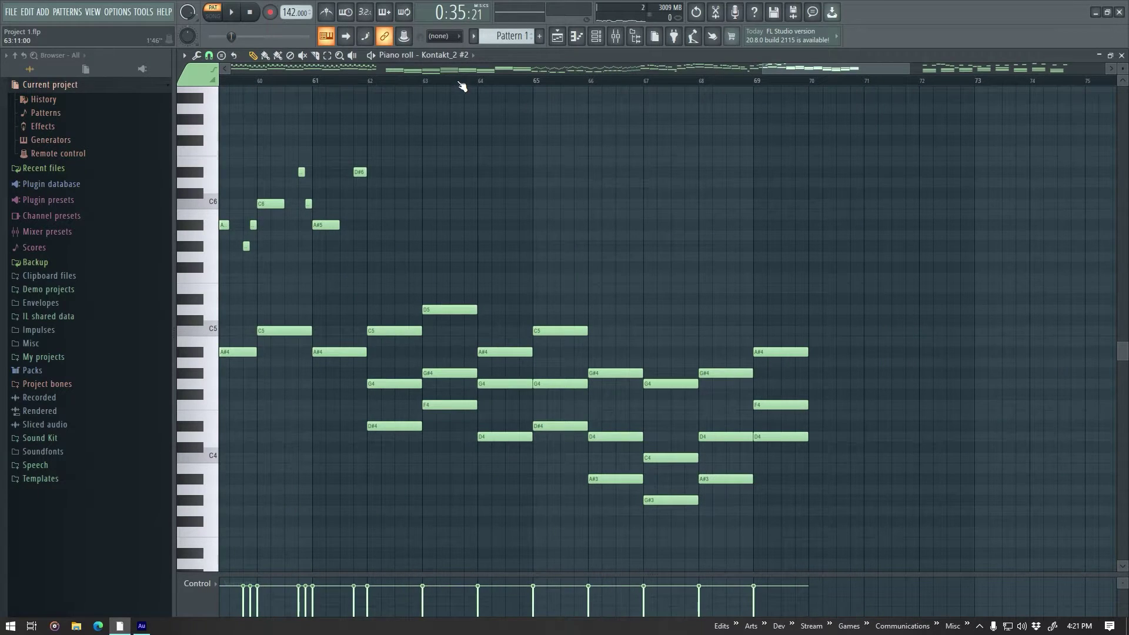
{"action": "left_click", "coordinate": [459, 80]}
{"action": "key", "text": "space"}
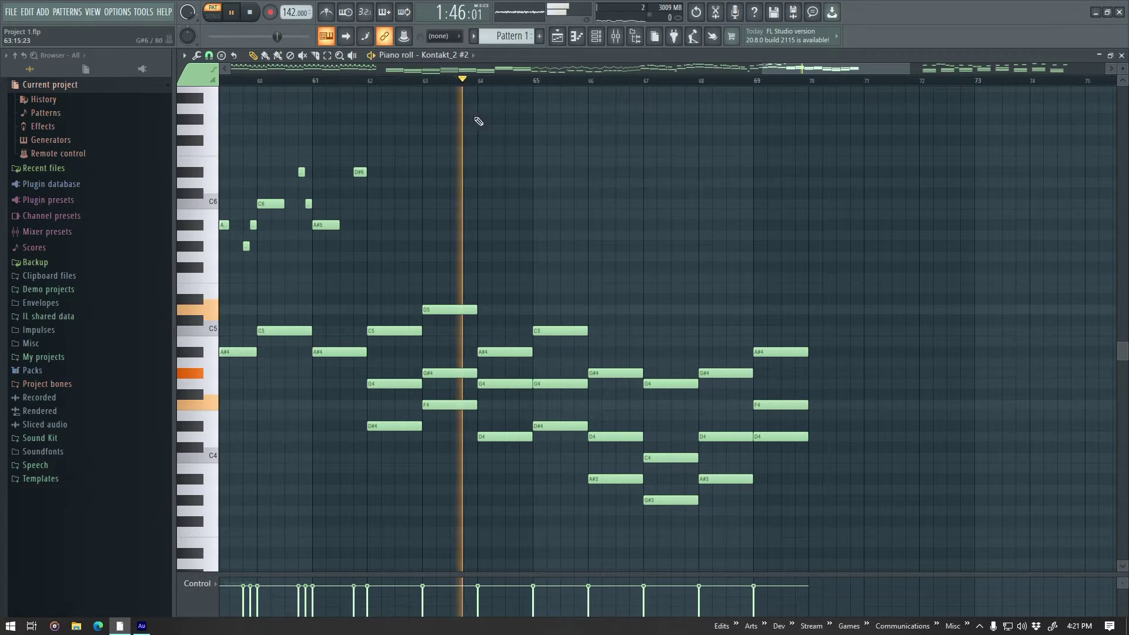
{"action": "scroll", "coordinate": [567, 174], "scroll_direction": "up", "scroll_amount": 2}
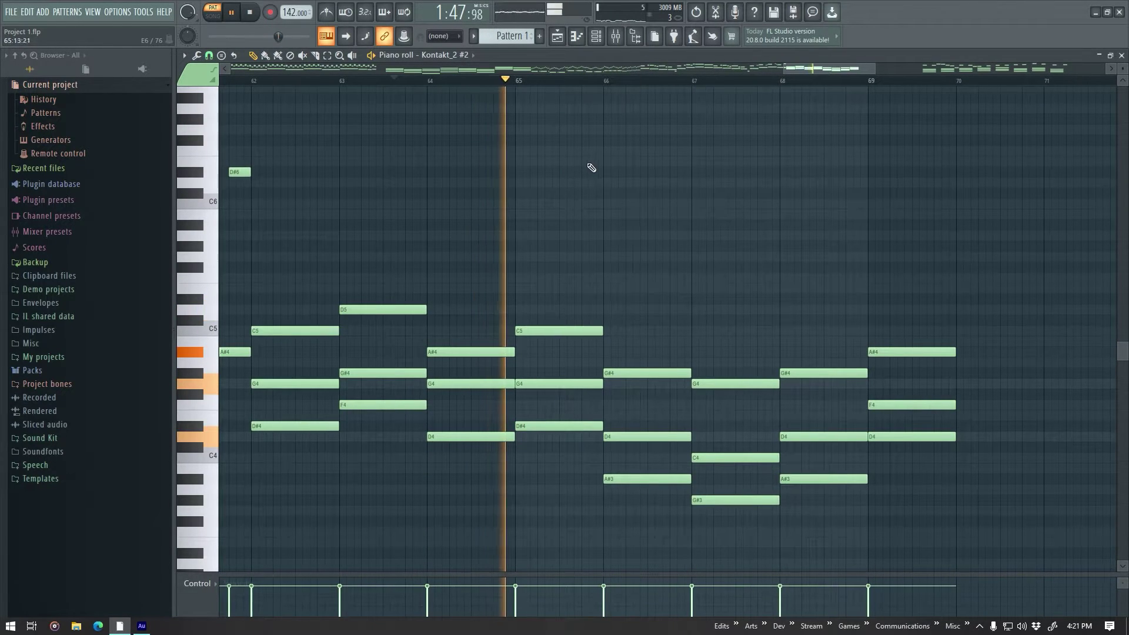
{"action": "scroll", "coordinate": [629, 173], "scroll_direction": "down", "scroll_amount": 2}
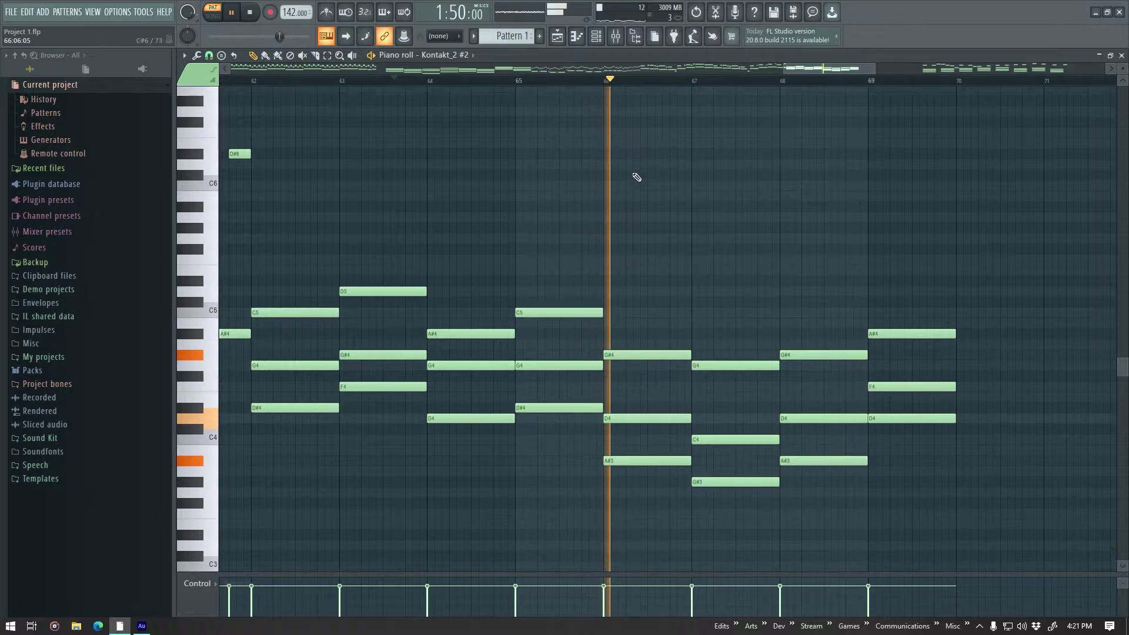
{"action": "key", "text": "space"}
Raise the lowest chord notes in bars 66, 67 and 68 by one octave to A#4, G#4 and A#4.
{"action": "left_click_drag", "start_coordinate": [595, 399], "coordinate": [708, 430]}
{"action": "left_click", "coordinate": [614, 409]}
{"action": "left_click_drag", "start_coordinate": [616, 397], "coordinate": [634, 423]}
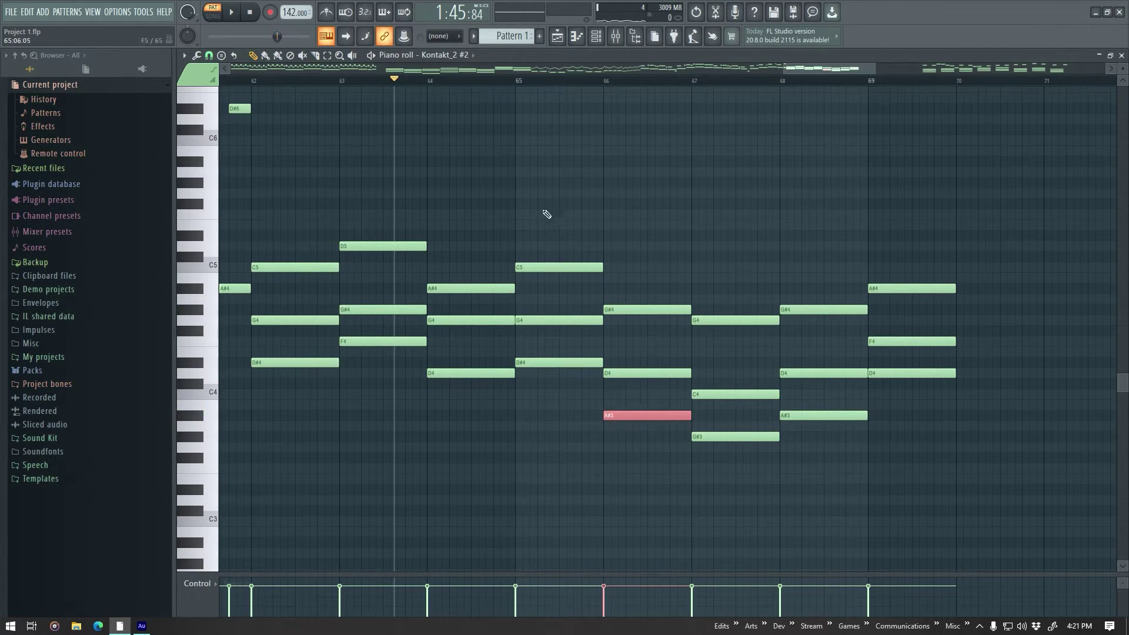
{"action": "key", "text": "ctrl+Up"}
{"action": "left_click_drag", "start_coordinate": [710, 412], "coordinate": [814, 448]}
{"action": "key", "text": "ctrl+Up"}
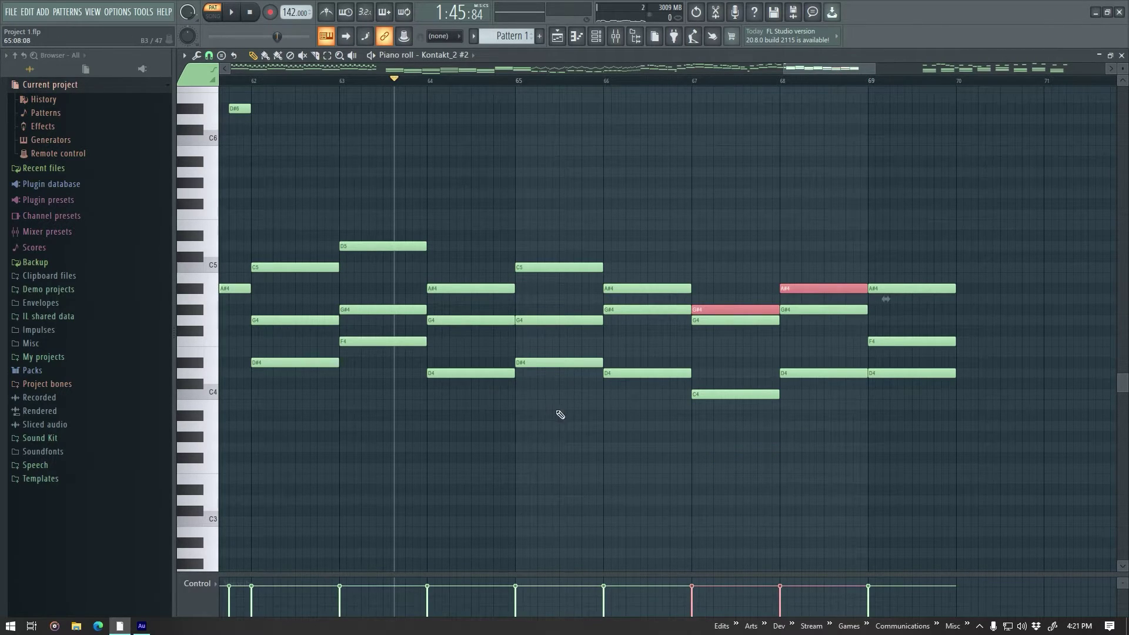
{"action": "left_click", "coordinate": [715, 403]}
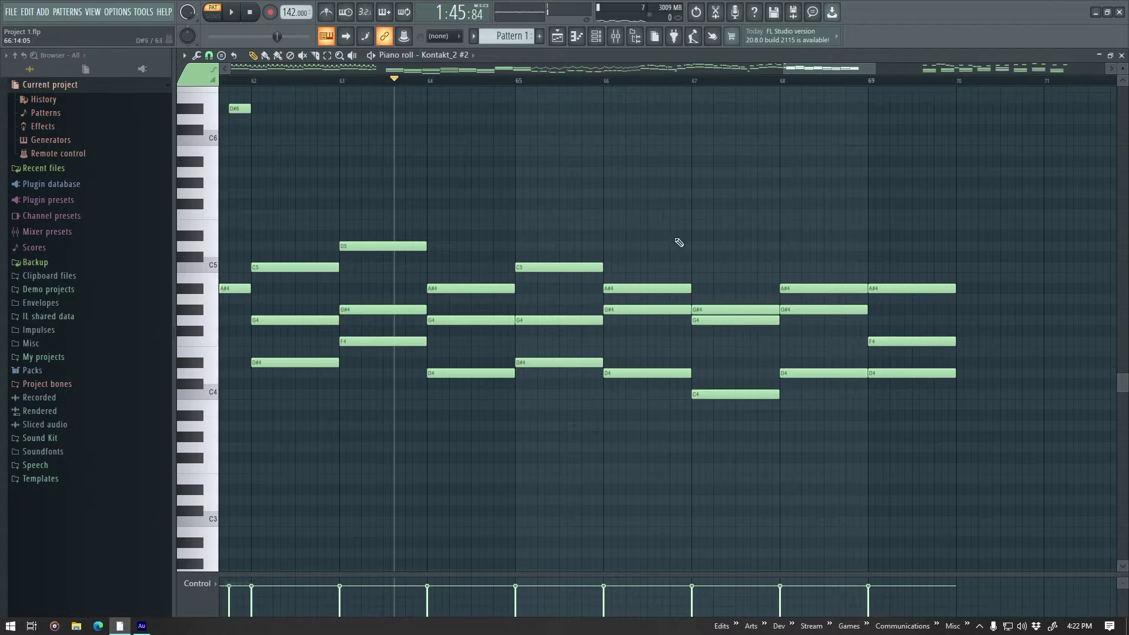
Audition the revoiced chords from about bar 65 through bar 69 and stop playback.
{"action": "key", "text": "space"}
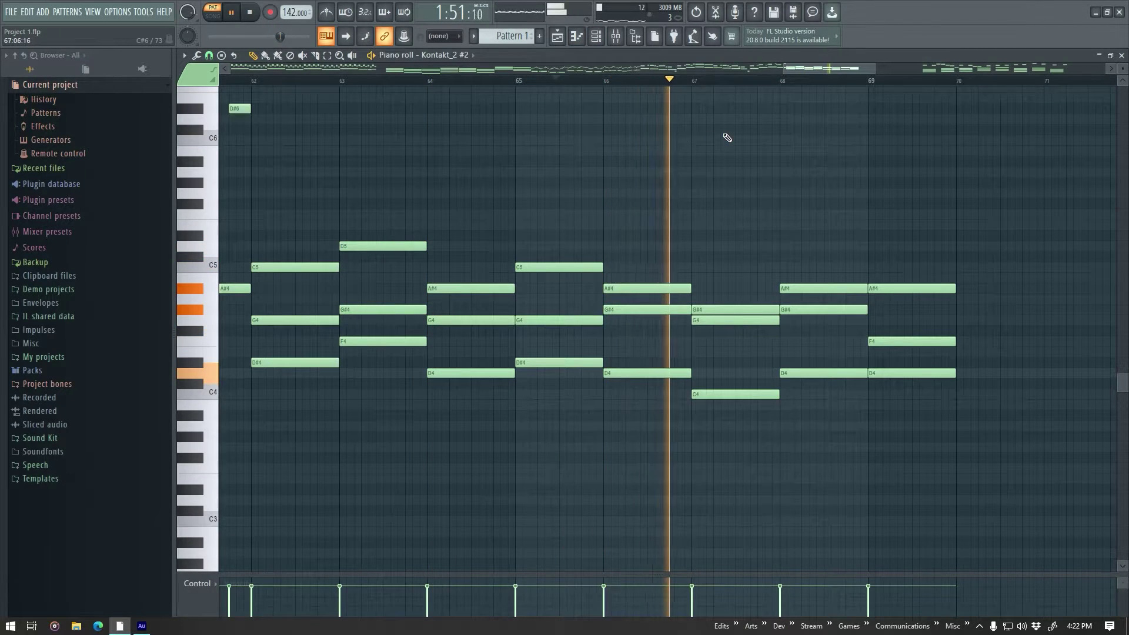
{"action": "left_click_drag", "start_coordinate": [808, 69], "coordinate": [827, 73]}
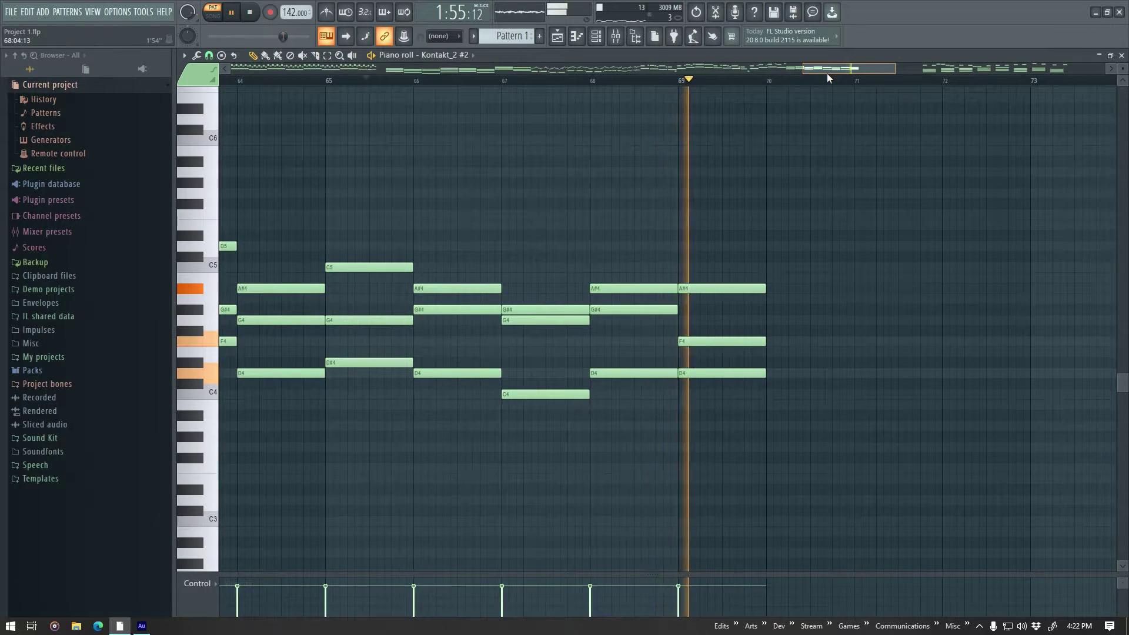
{"action": "key", "text": "space"}
Solo Track 6 in the playlist and audition its Pattern 2 part from bar 30 in song mode.
{"action": "left_click", "coordinate": [556, 35]}
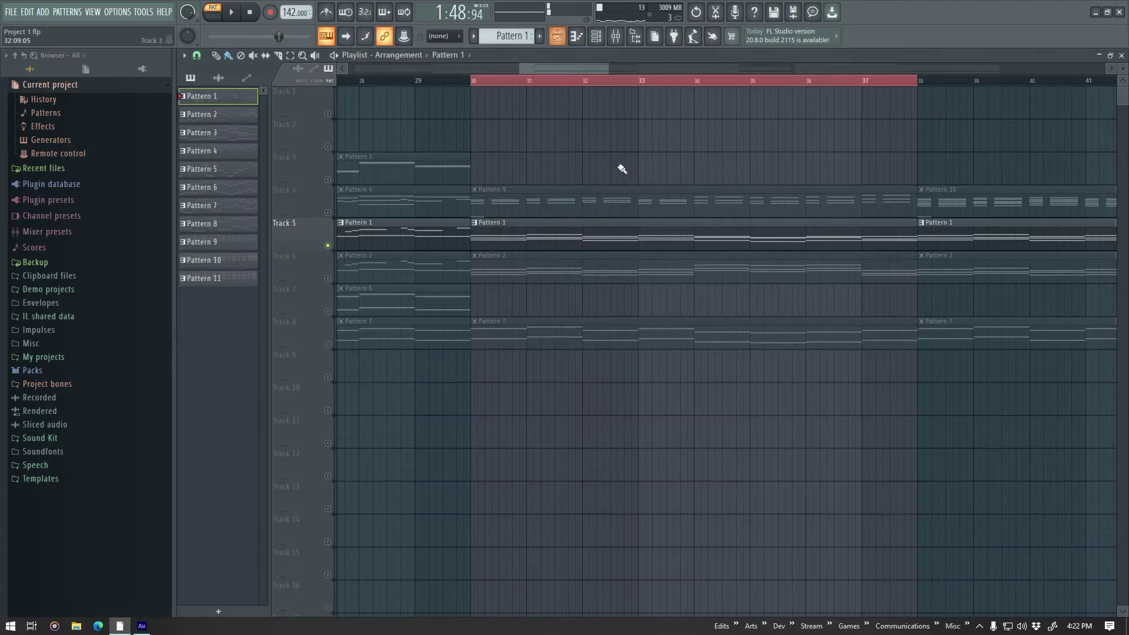
{"action": "left_click", "coordinate": [327, 278]}
{"action": "right_click", "coordinate": [327, 278]}
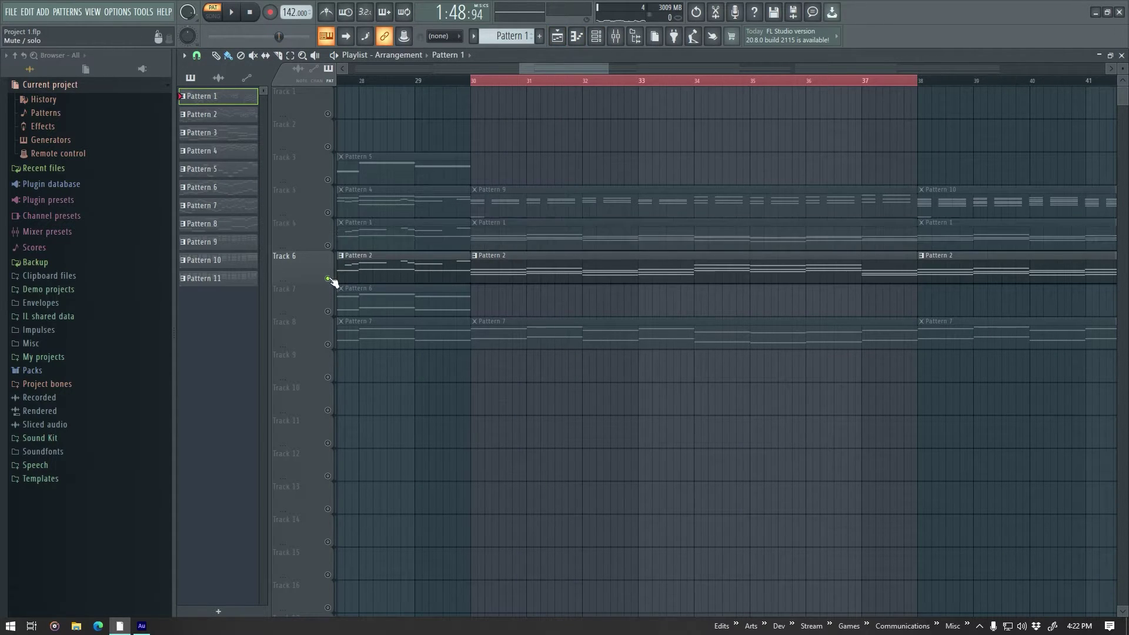
{"action": "key", "text": "l"}
{"action": "key", "text": "space"}
{"action": "key", "text": "space"}
Solo Track 8 instead of Track 6 and audition its Pattern 7 part from bar 30.
{"action": "right_click", "coordinate": [329, 279]}
{"action": "right_click", "coordinate": [328, 344]}
{"action": "key", "text": "space"}
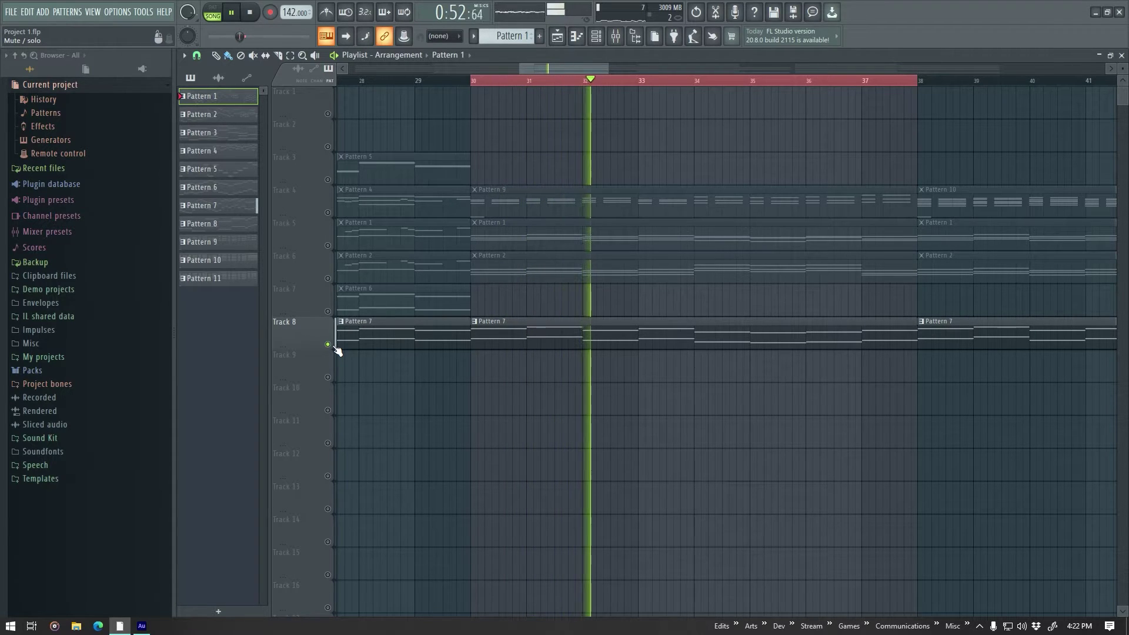
{"action": "key", "text": "space"}
Unsolo Track 8, play all tracks together and extend the loop selection to the end of bar 45.
{"action": "right_click", "coordinate": [328, 344]}
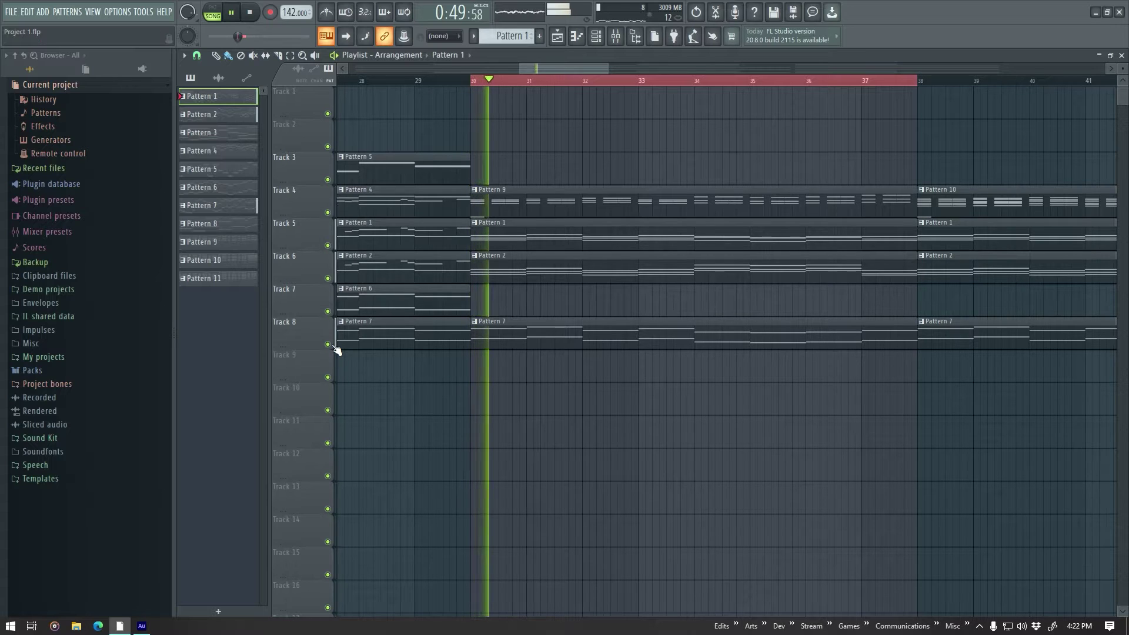
{"action": "scroll", "coordinate": [586, 417], "scroll_direction": "down", "scroll_amount": 2}
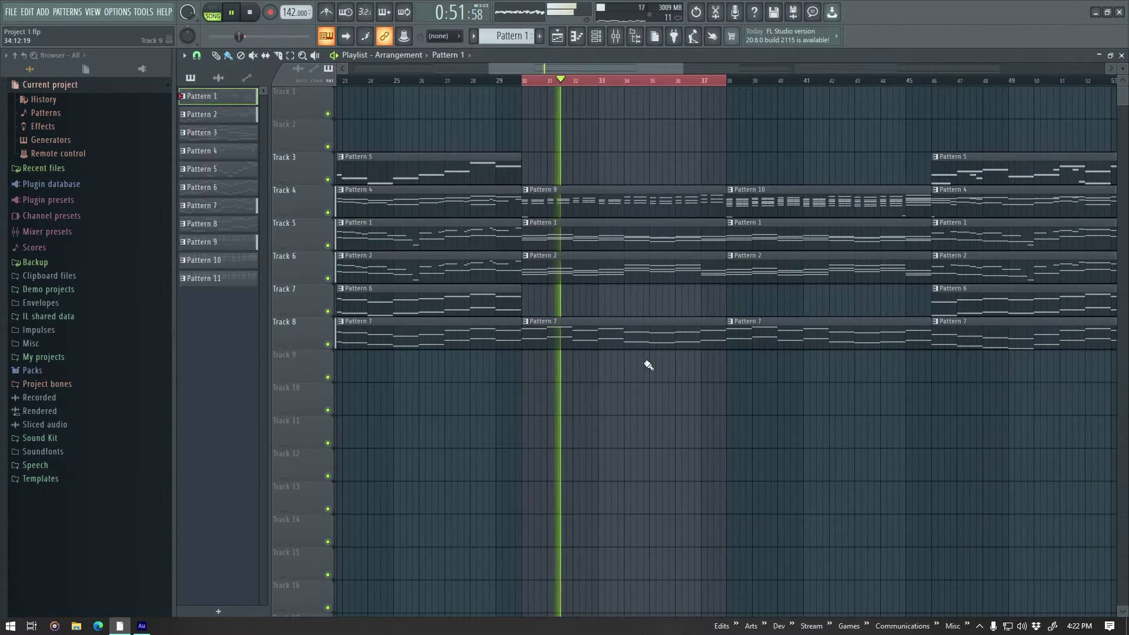
{"action": "left_click_drag", "start_coordinate": [728, 81], "coordinate": [931, 94]}
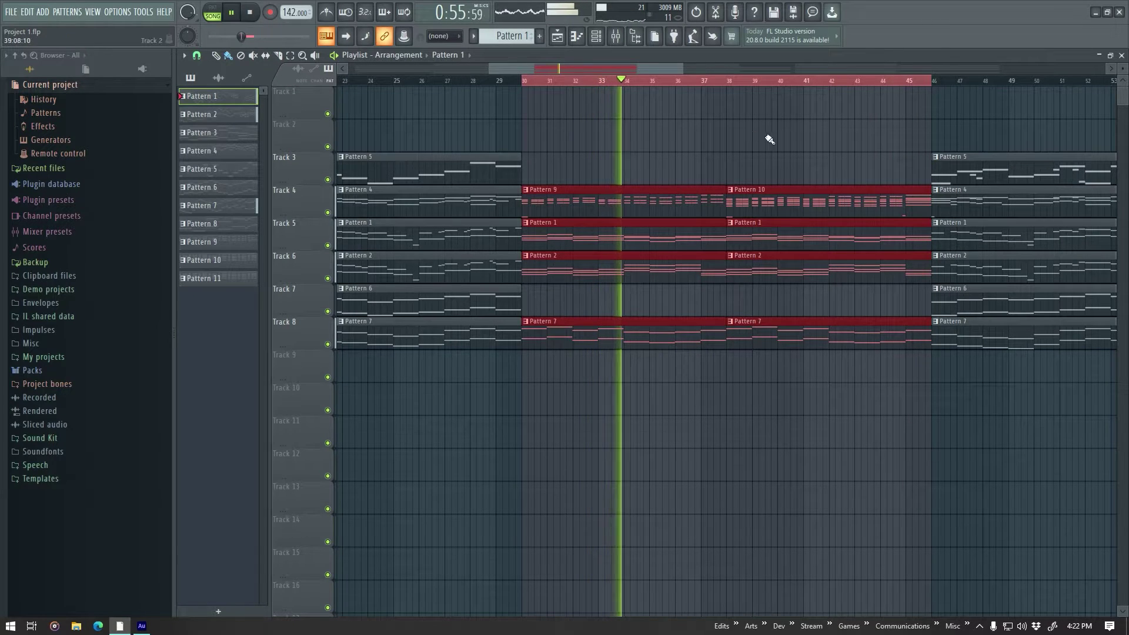
Shorten the loop selection to start at bar 38, clear the clip selection and stop playback.
{"action": "left_click_drag", "start_coordinate": [523, 81], "coordinate": [701, 93]}
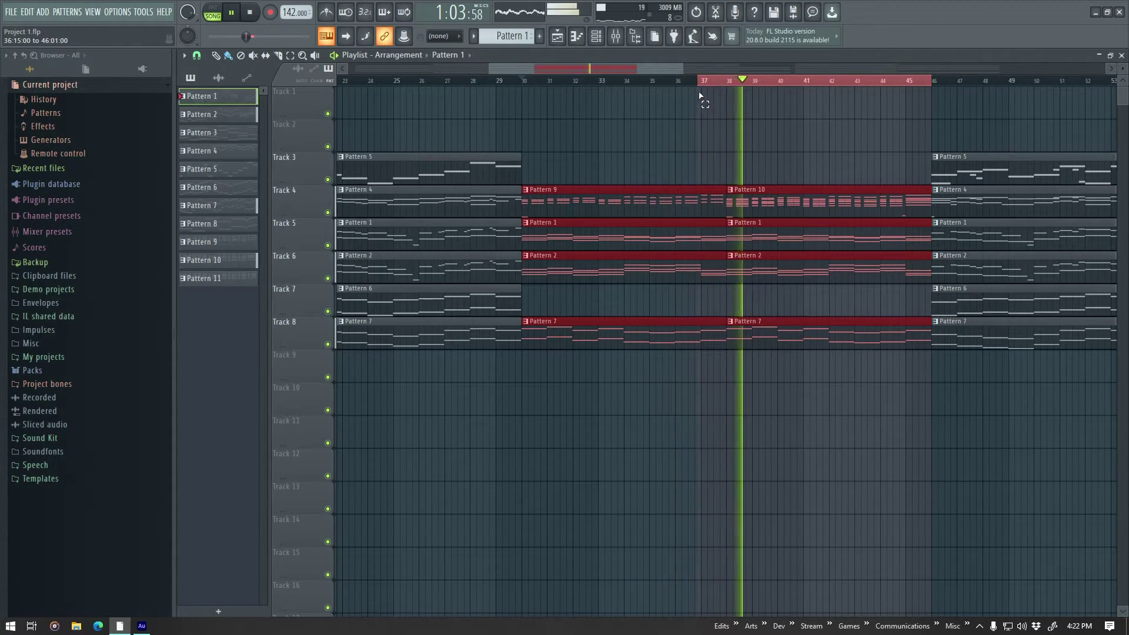
{"action": "left_click_drag", "start_coordinate": [729, 151], "coordinate": [755, 121]}
{"action": "left_click", "coordinate": [753, 109], "text": "ctrl"}
{"action": "key", "text": "space"}
{"action": "left_click", "coordinate": [730, 83]}
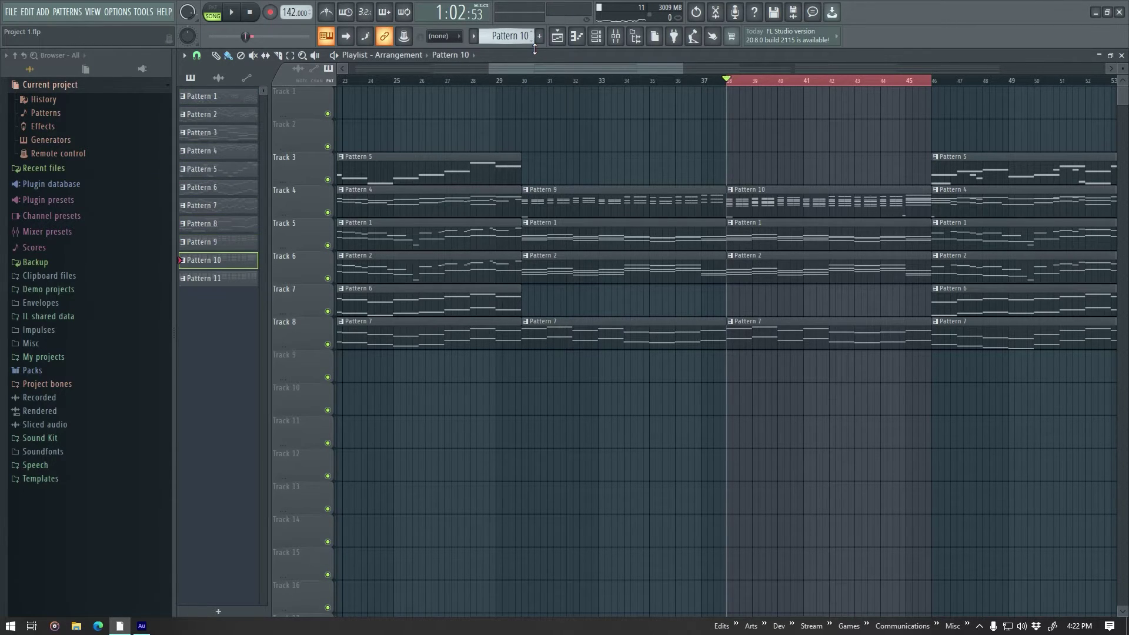
Show Pattern 10's Kontakt_2 #7 notes in the piano roll and audition them in pattern mode from the start.
{"action": "key", "text": "l"}
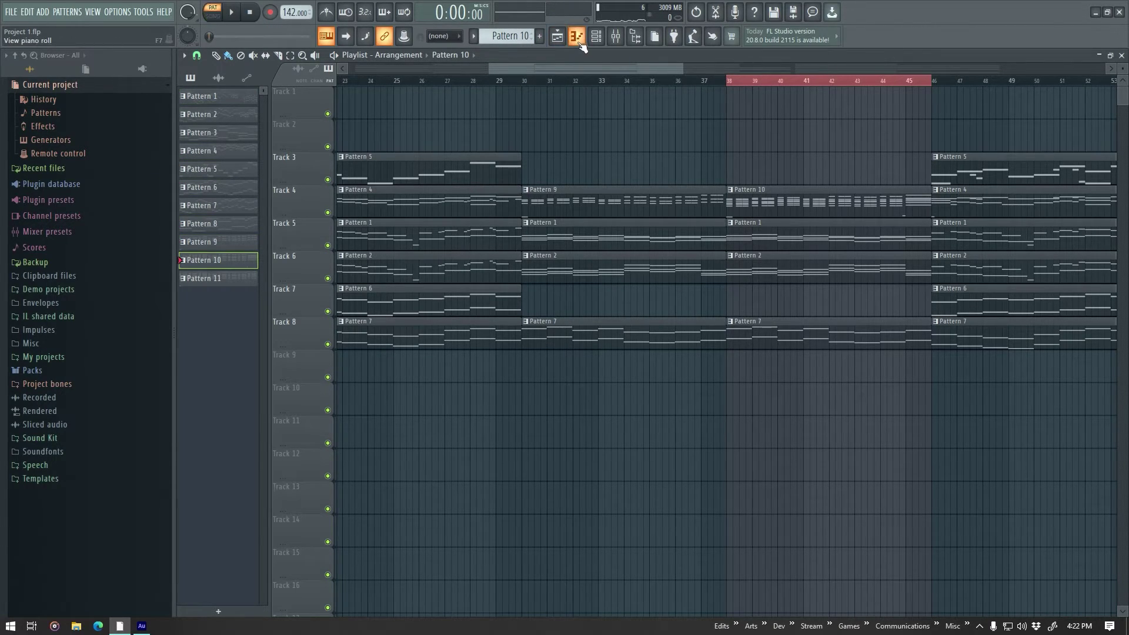
{"action": "left_click", "coordinate": [579, 41]}
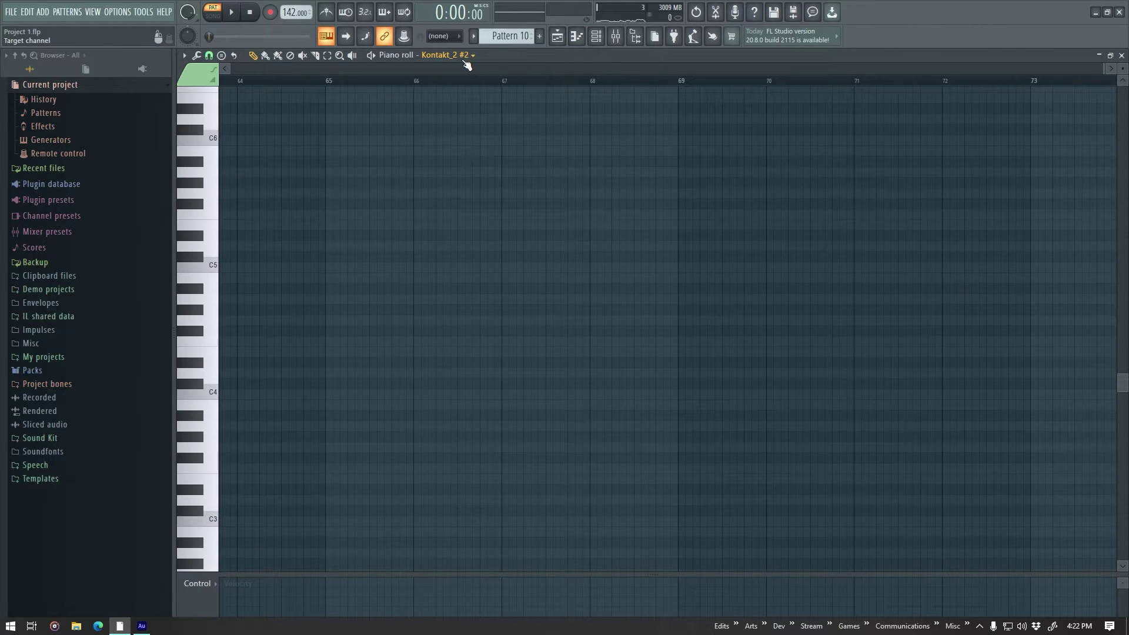
{"action": "scroll", "coordinate": [465, 61], "scroll_direction": "down", "scroll_amount": 5}
{"action": "scroll", "coordinate": [477, 106], "scroll_direction": "up", "scroll_amount": 3}
{"action": "right_click", "coordinate": [478, 107], "text": "ctrl"}
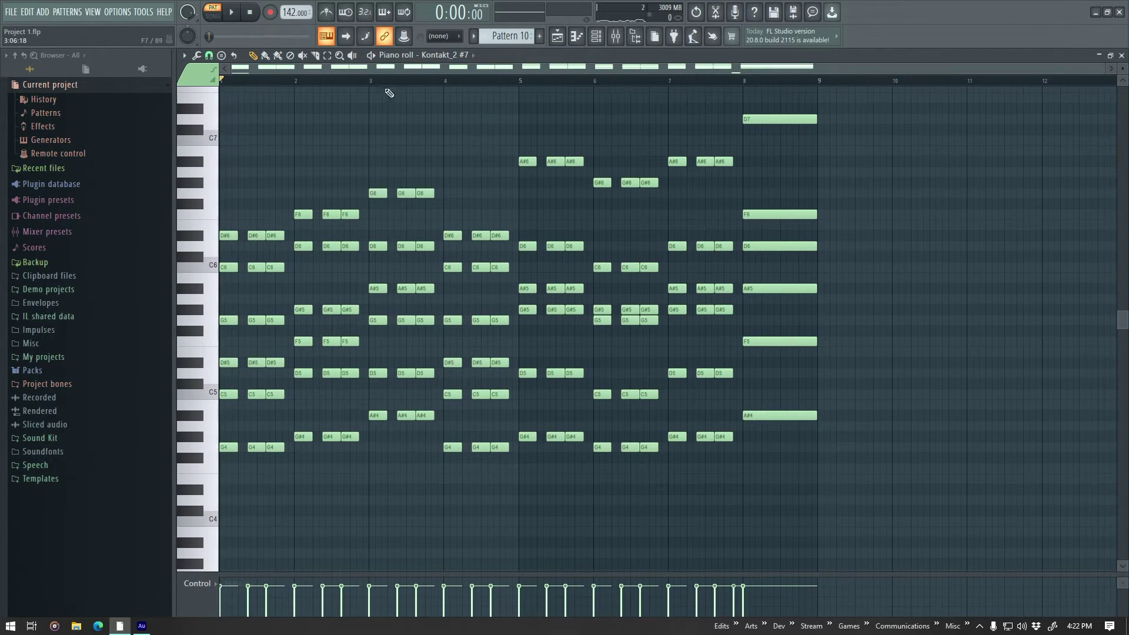
{"action": "scroll", "coordinate": [370, 89], "scroll_direction": "up", "scroll_amount": 2}
{"action": "scroll", "coordinate": [376, 87], "scroll_direction": "down", "scroll_amount": 2}
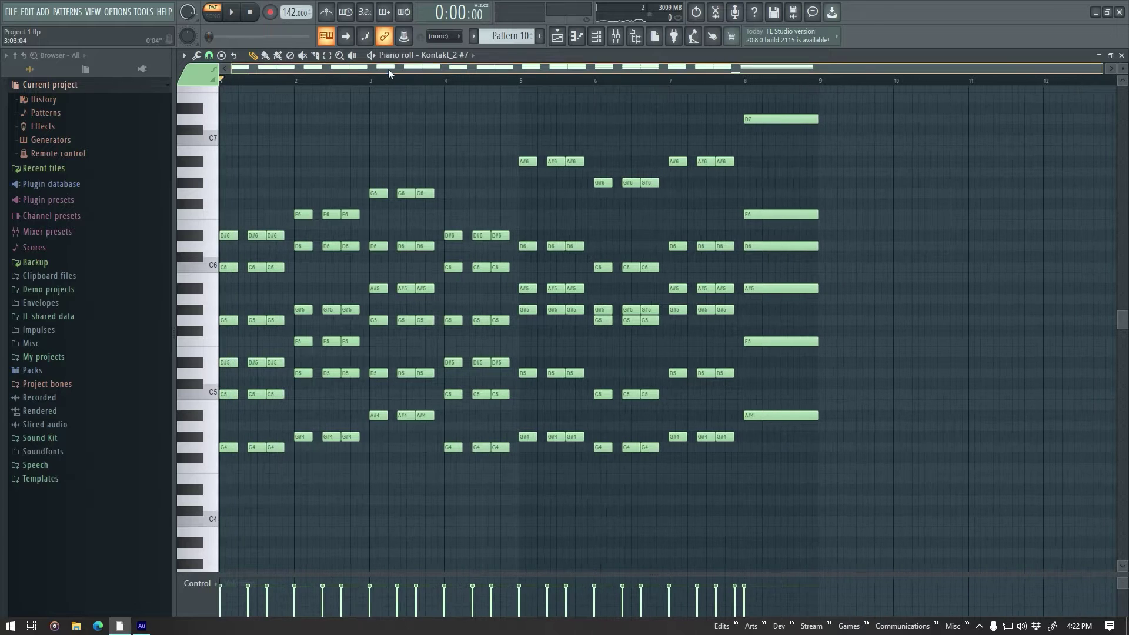
{"action": "key", "text": "space"}
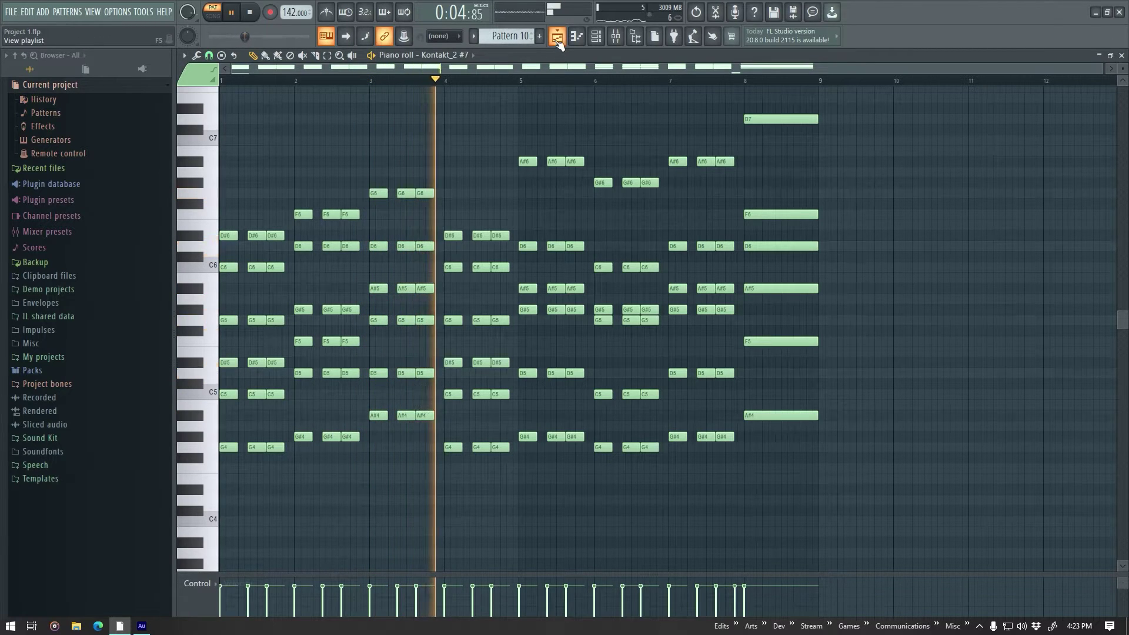
{"action": "key", "text": "space"}
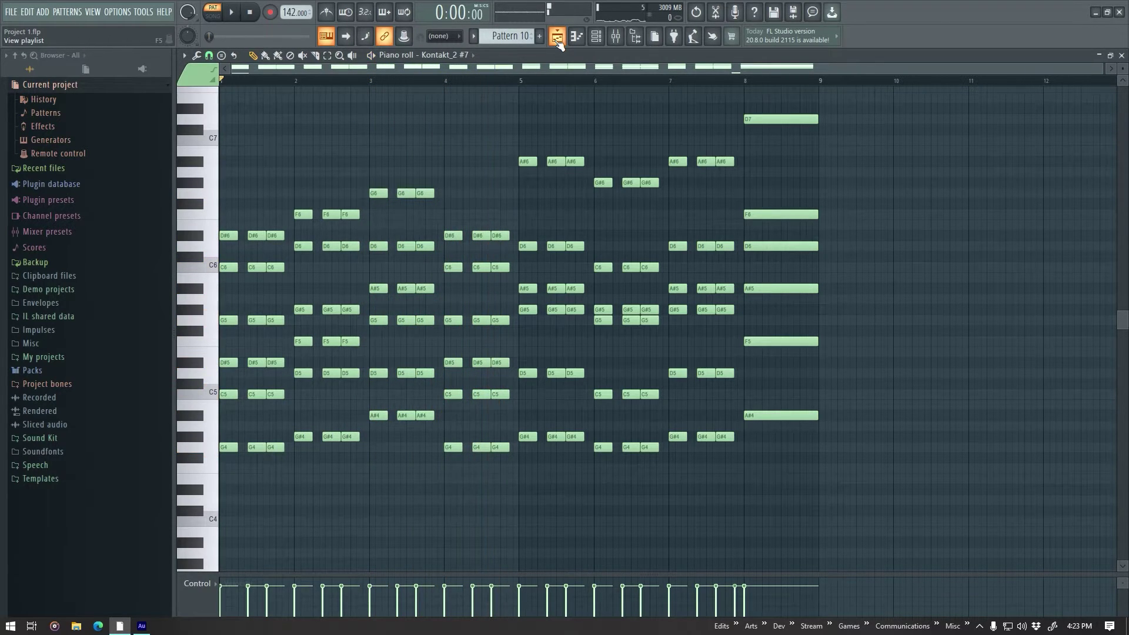
Return to the playlist, audition the full arrangement from bar 38 in song mode and stop playback.
{"action": "left_click", "coordinate": [557, 37]}
{"action": "key", "text": "space"}
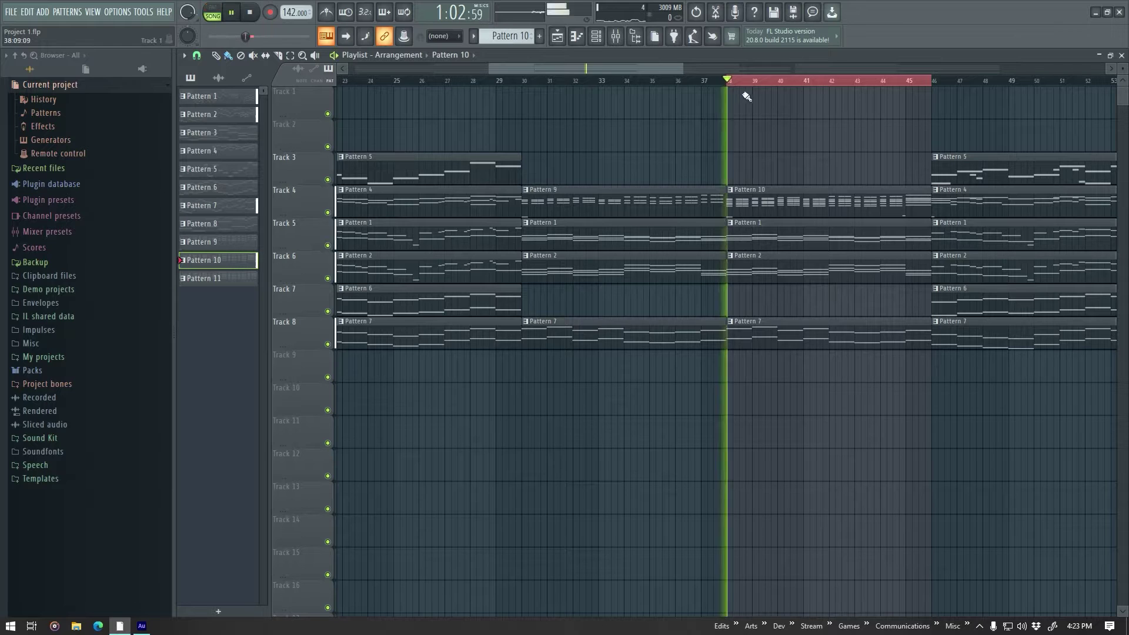
{"action": "left_click_drag", "start_coordinate": [643, 66], "coordinate": [711, 72]}
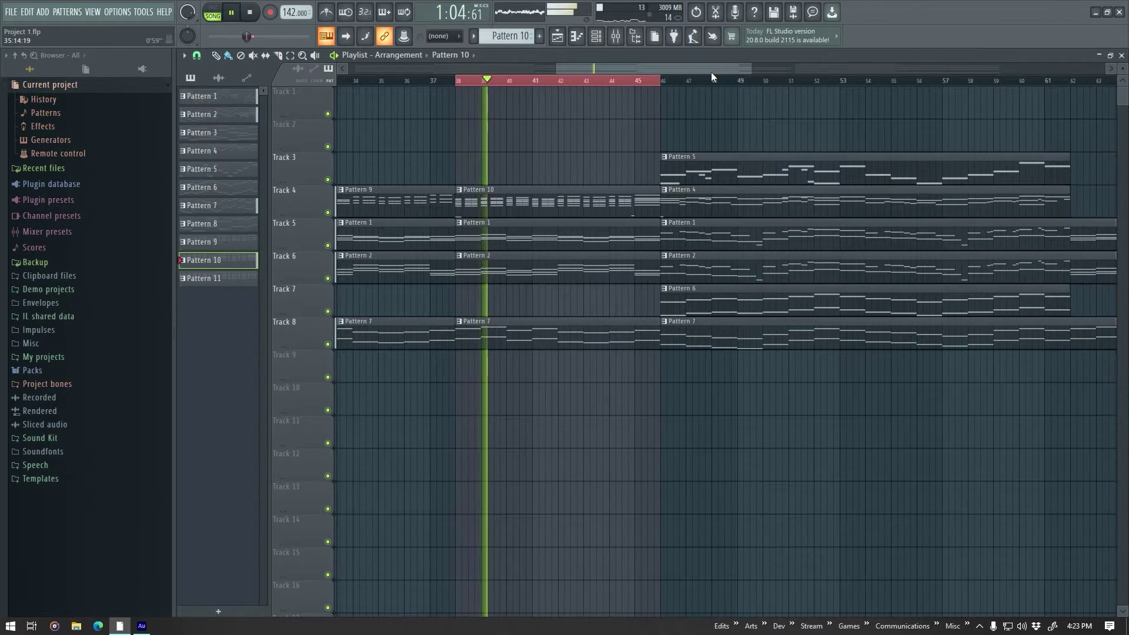
{"action": "key", "text": "space"}
Clear the loop selection and audition the arrangement from about bar 46.
{"action": "left_click_drag", "start_coordinate": [456, 81], "coordinate": [748, 70]}
{"action": "key", "text": "space"}
{"action": "scroll", "coordinate": [647, 114], "scroll_direction": "up", "scroll_amount": 2}
{"action": "left_click_drag", "start_coordinate": [666, 70], "coordinate": [388, 71]}
Select the clips of bars 14 to 29 on Tracks 3 to 8 and compare them with the section from bar 46.
{"action": "left_click_drag", "start_coordinate": [477, 88], "coordinate": [608, 350]}
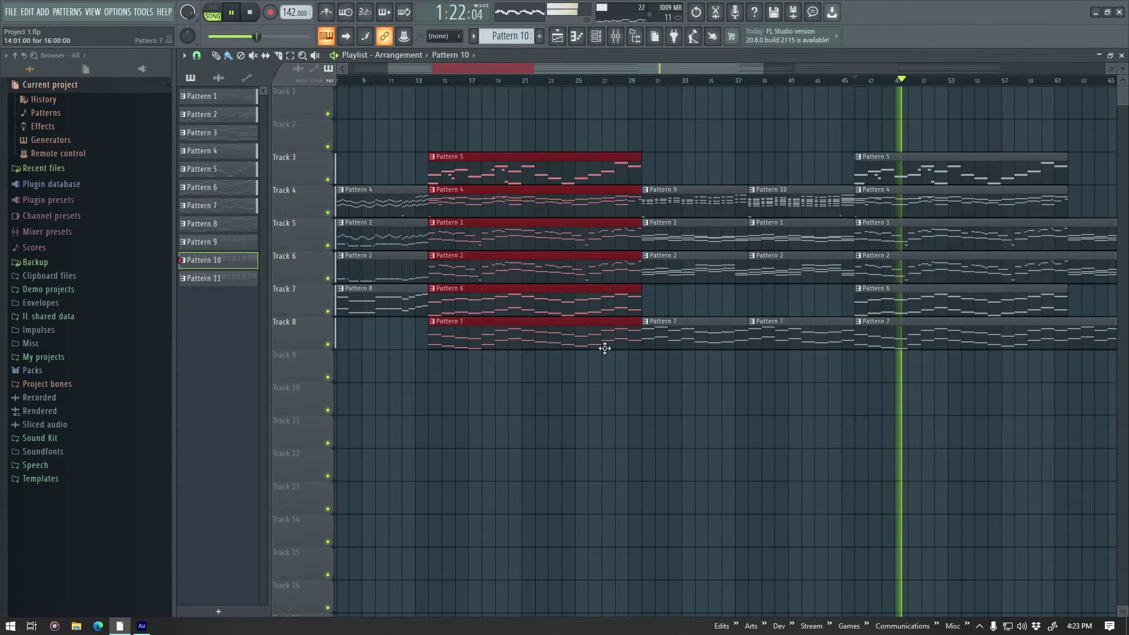
{"action": "left_click_drag", "start_coordinate": [509, 335], "coordinate": [769, 335], "text": "shift"}
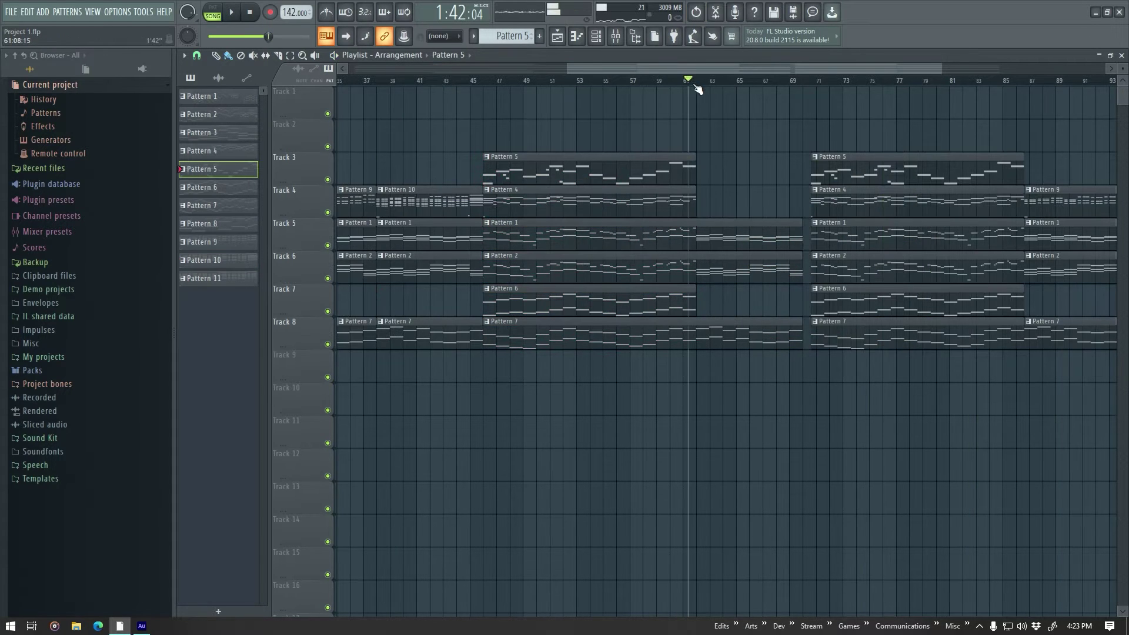
{"action": "left_click_drag", "start_coordinate": [697, 69], "coordinate": [566, 81]}
{"action": "left_click_drag", "start_coordinate": [511, 175], "coordinate": [674, 203], "text": "ctrl"}
Audition the arrangement across the change at bar 62 and stop playback.
{"action": "left_click_drag", "start_coordinate": [605, 69], "coordinate": [764, 65]}
{"action": "key", "text": "space"}
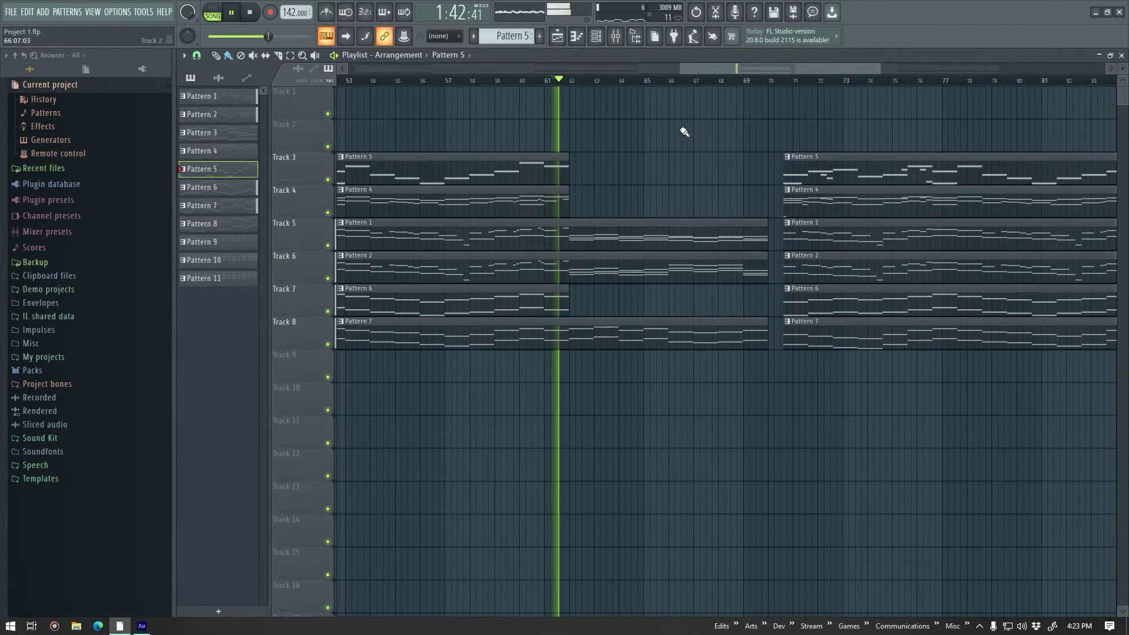
{"action": "key", "text": "space"}
Place the playhead at about bar 69 and audition the transition into the repeated section at bar 70.
{"action": "left_click_drag", "start_coordinate": [744, 81], "coordinate": [814, 86]}
{"action": "left_click_drag", "start_coordinate": [745, 81], "coordinate": [748, 83]}
{"action": "left_click", "coordinate": [736, 97], "text": "ctrl"}
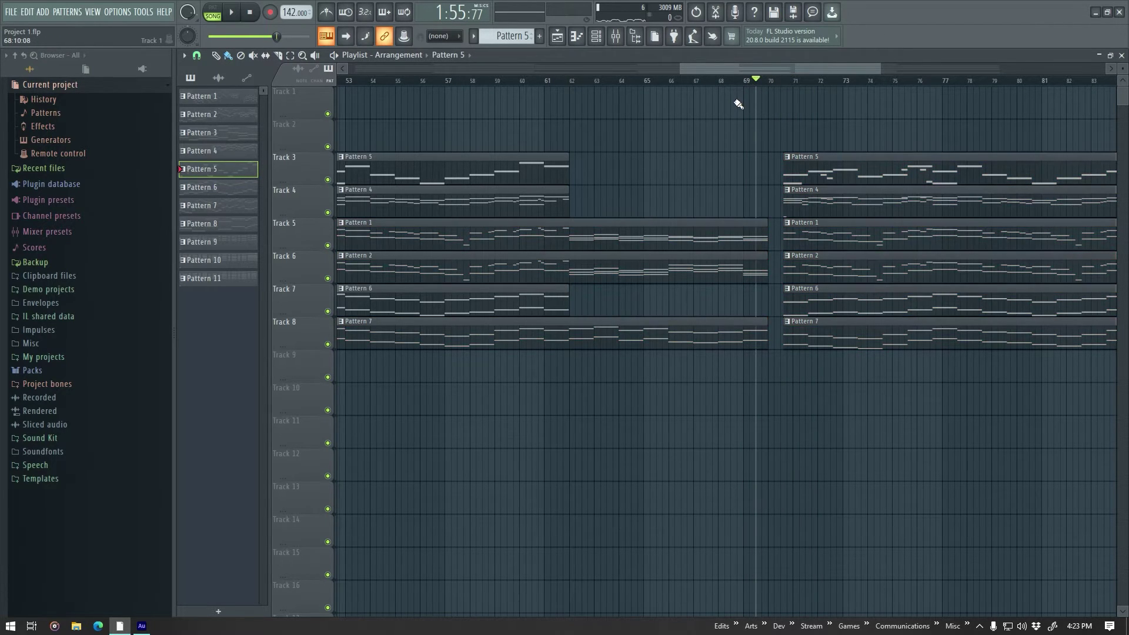
{"action": "key", "text": "space"}
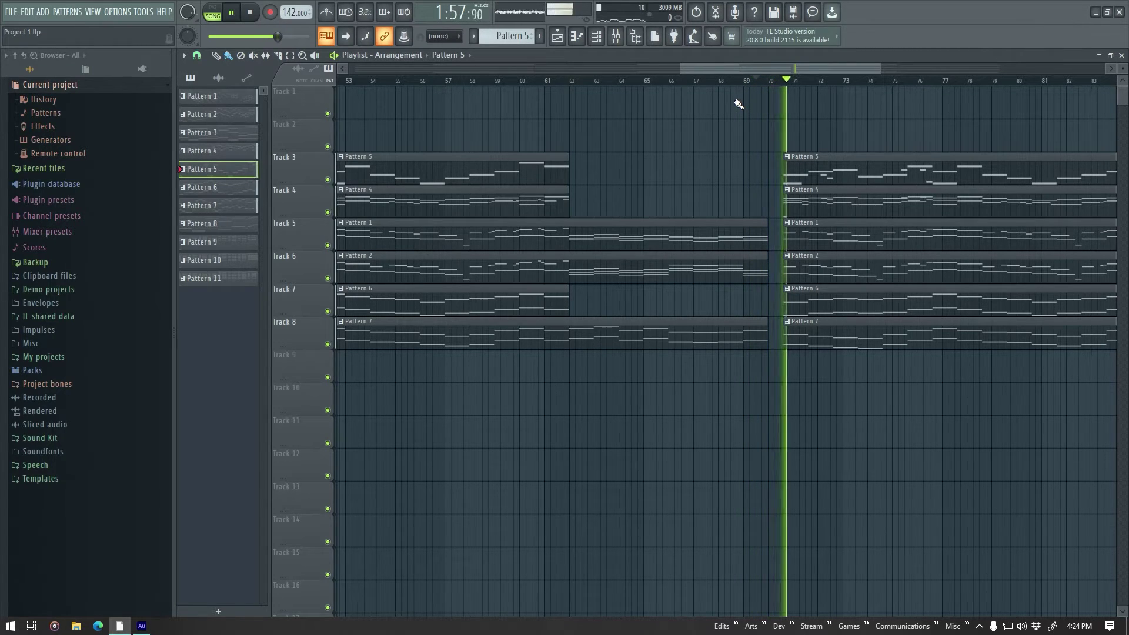
{"action": "key", "text": "space"}
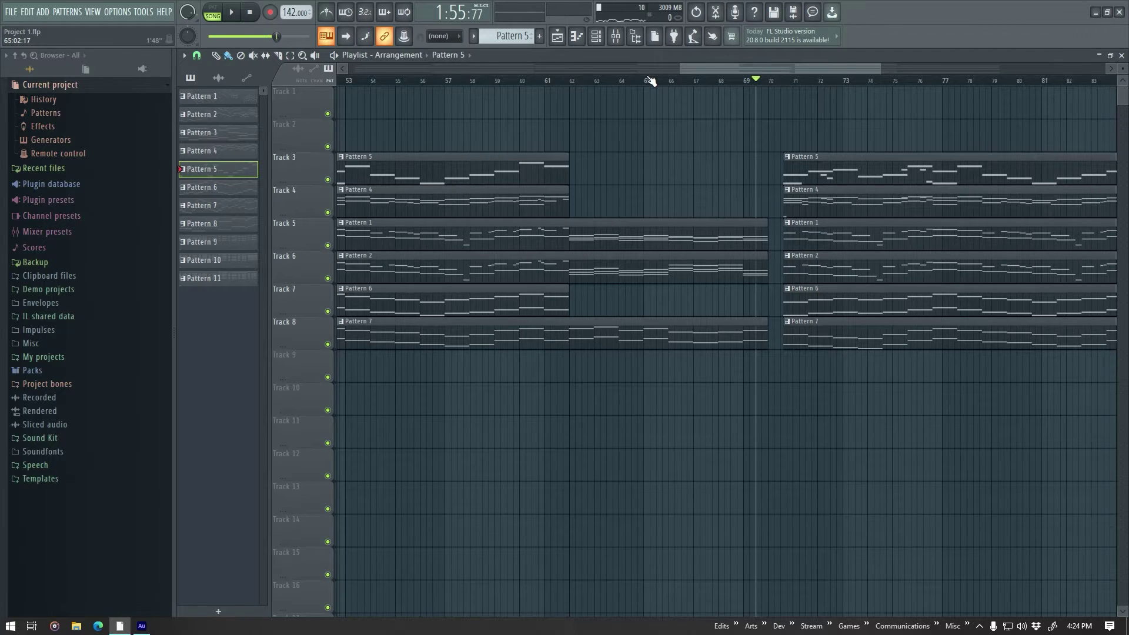
Audition the arrangement from about bar 61 through the following repeat of the main section.
{"action": "left_click", "coordinate": [565, 82]}
{"action": "left_click", "coordinate": [544, 85]}
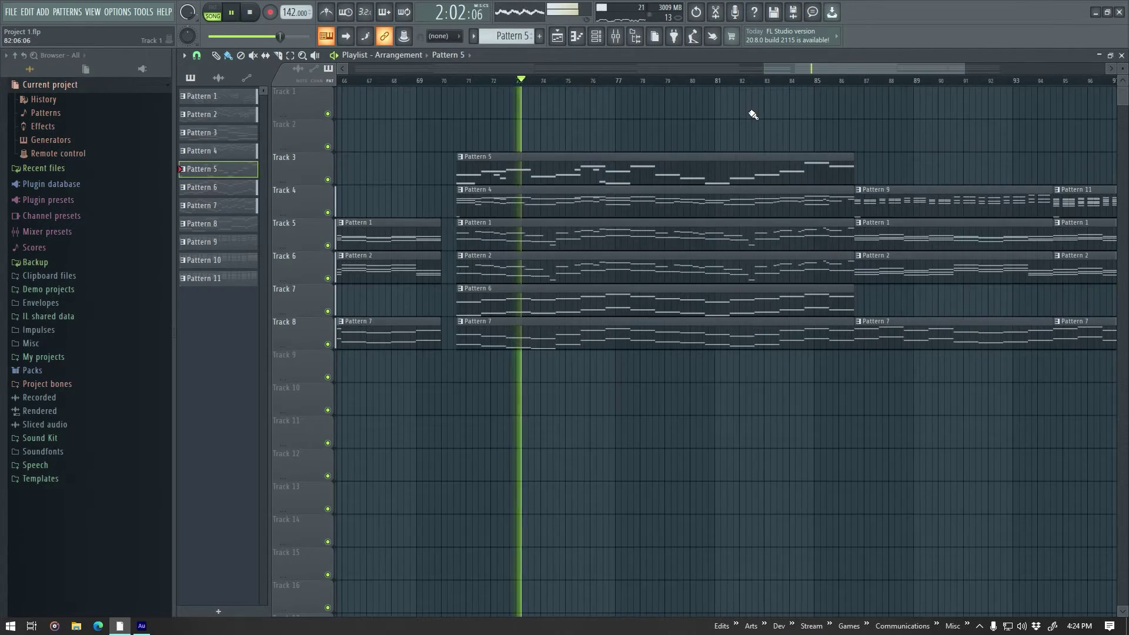
{"action": "key", "text": "space"}
{"action": "mouse_move", "coordinate": [821, 69]}
{"action": "left_mouse_down"}
{"action": "mouse_move", "coordinate": [888, 69]}
{"action": "mouse_move", "coordinate": [822, 68]}
{"action": "left_mouse_up"}
Open the mixer and inspect the effect chains on the Master and on Inserts 10 to 17.
{"action": "left_click", "coordinate": [620, 39]}
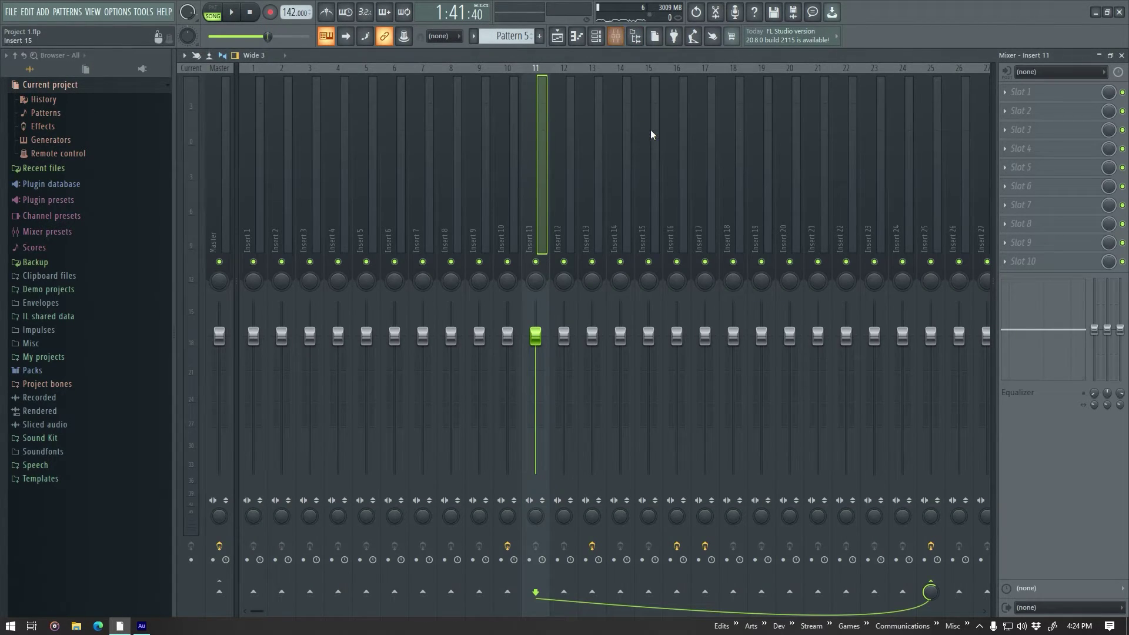
{"action": "left_click", "coordinate": [226, 198]}
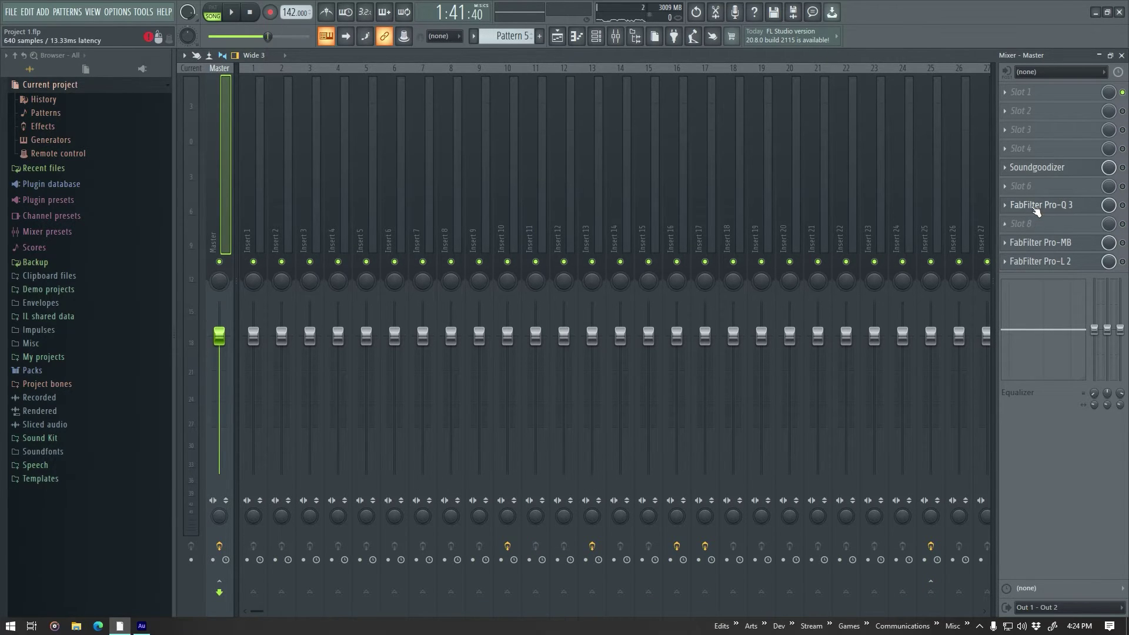
{"action": "left_click", "coordinate": [499, 232]}
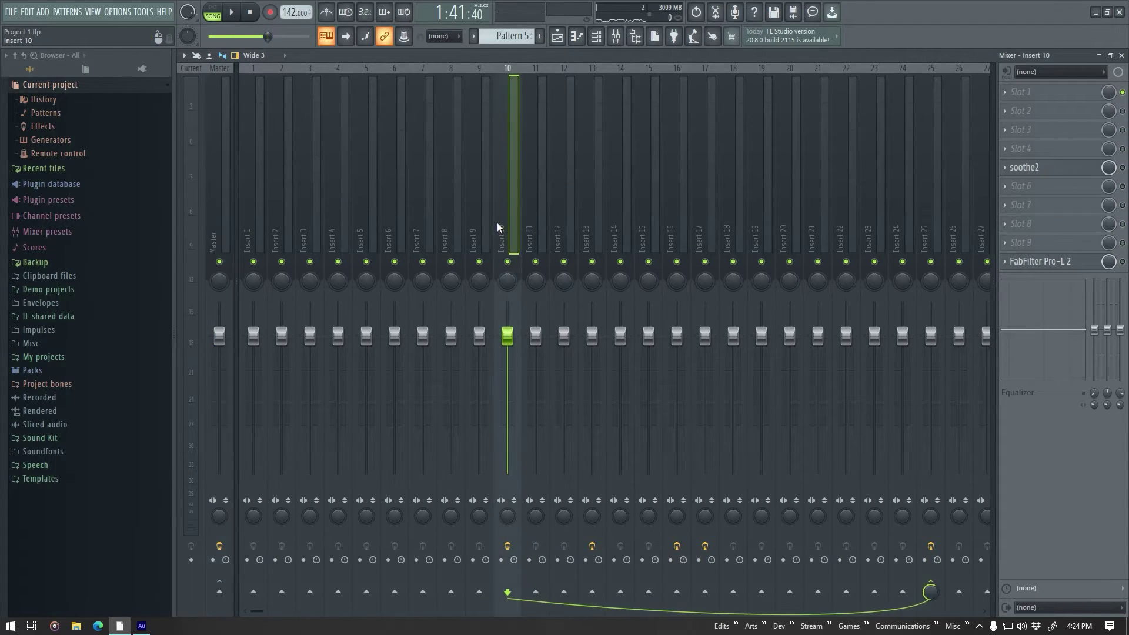
{"action": "left_click", "coordinate": [536, 222]}
{"action": "left_click", "coordinate": [708, 222]}
{"action": "left_click", "coordinate": [676, 230]}
{"action": "left_click", "coordinate": [650, 226]}
{"action": "left_click", "coordinate": [617, 229]}
{"action": "left_click", "coordinate": [590, 230]}
{"action": "left_click", "coordinate": [562, 229]}
{"action": "left_click", "coordinate": [541, 228]}
{"action": "left_click", "coordinate": [567, 230]}
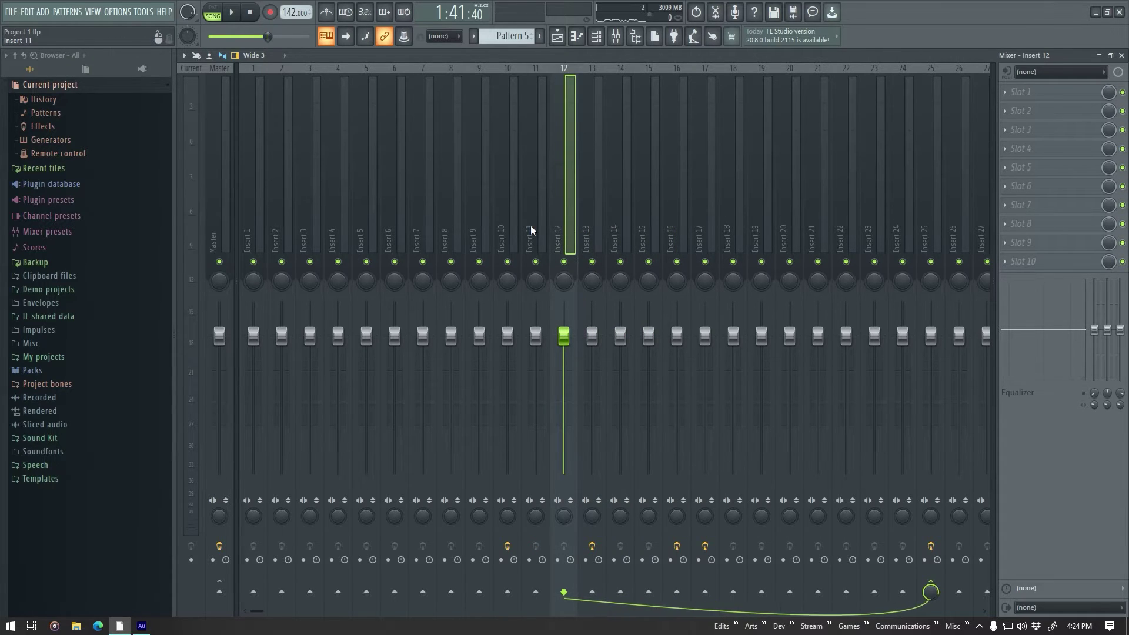
Enable Soundgoodizer on the Master track and audition the arrangement from about bar 46 with it.
{"action": "left_click", "coordinate": [220, 228]}
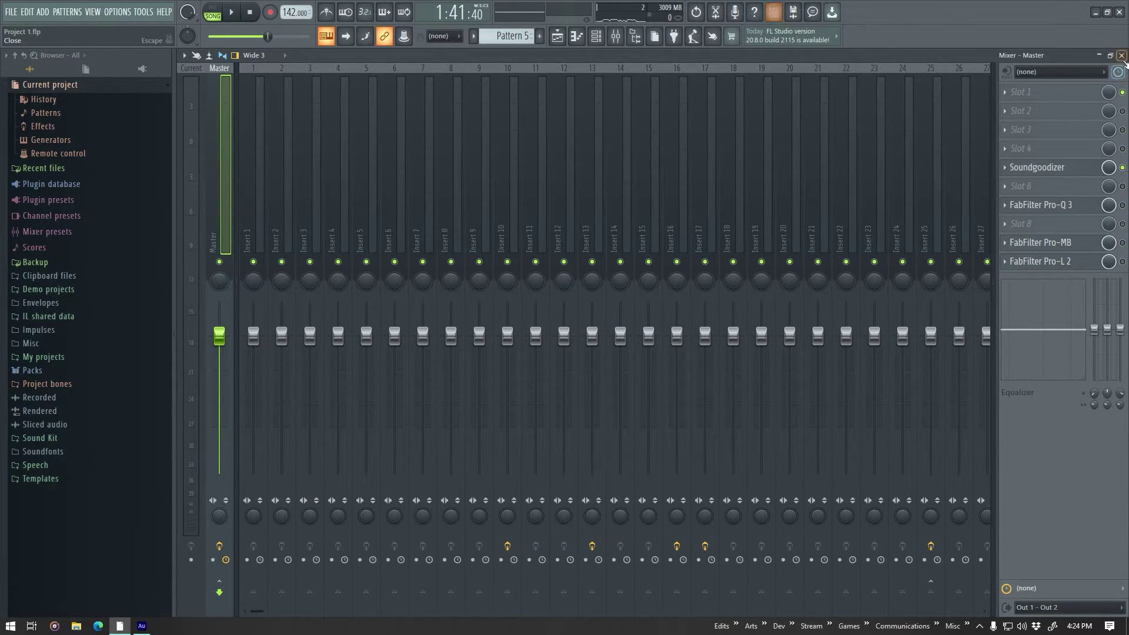
{"action": "left_click", "coordinate": [1121, 55]}
{"action": "left_click", "coordinate": [505, 82]}
{"action": "key", "text": "space"}
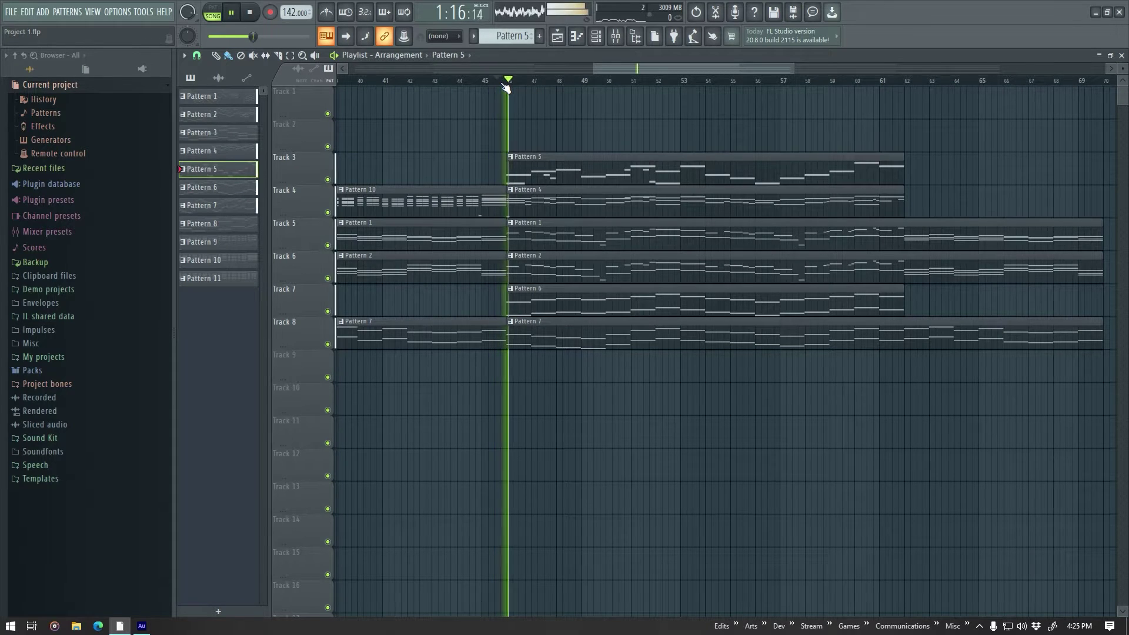
{"action": "key", "text": "space"}
{"action": "left_click", "coordinate": [510, 83]}
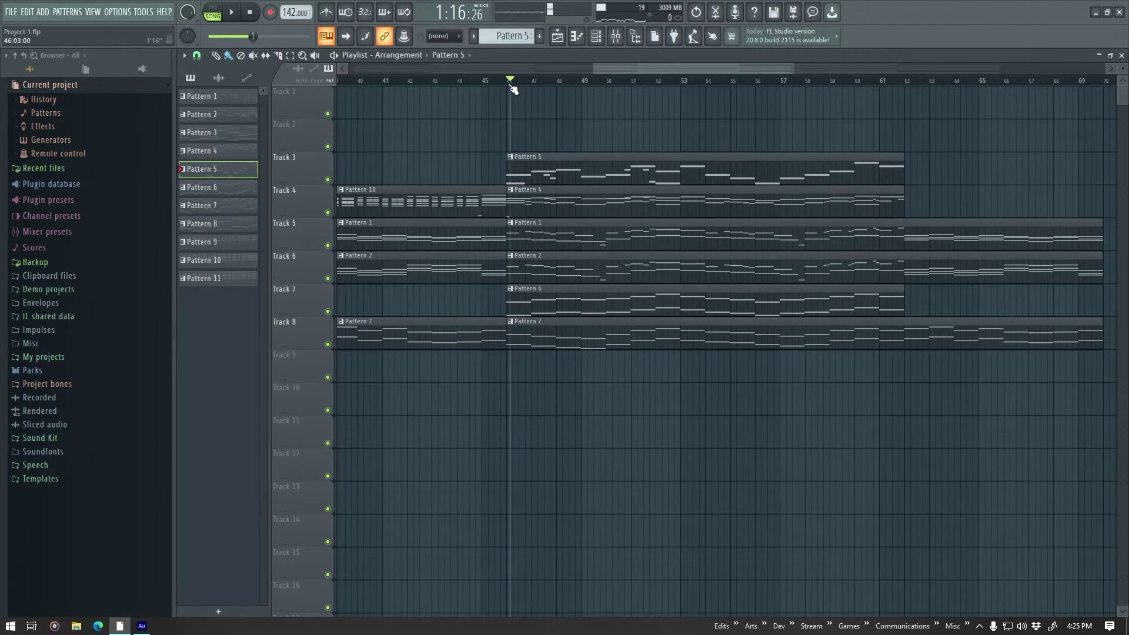
{"action": "key", "text": "space"}
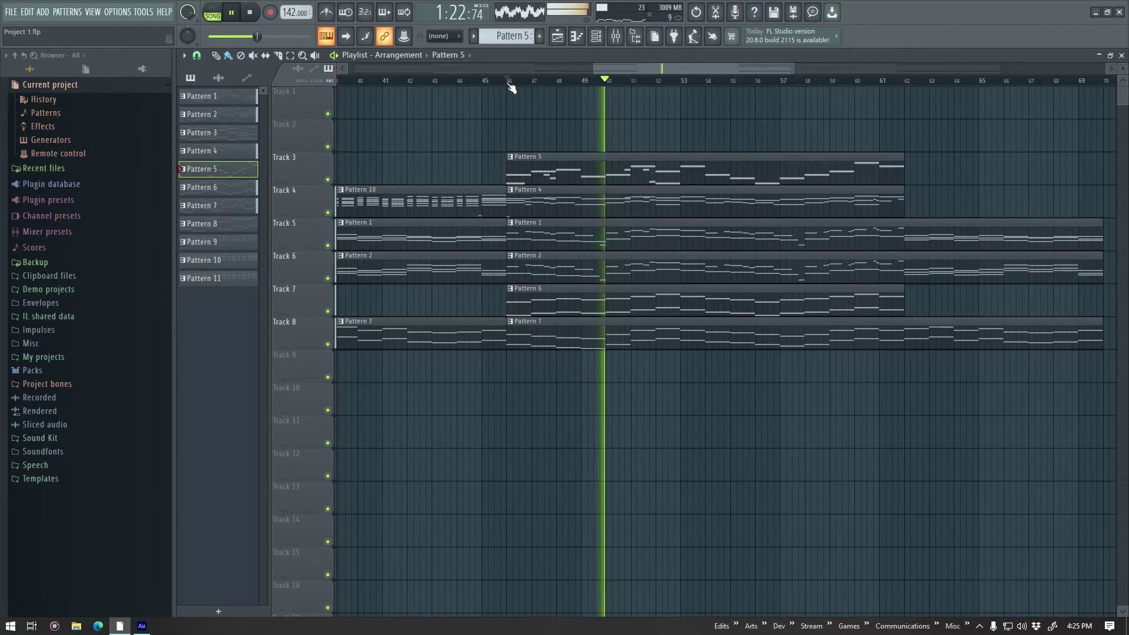
{"action": "key", "text": "space"}
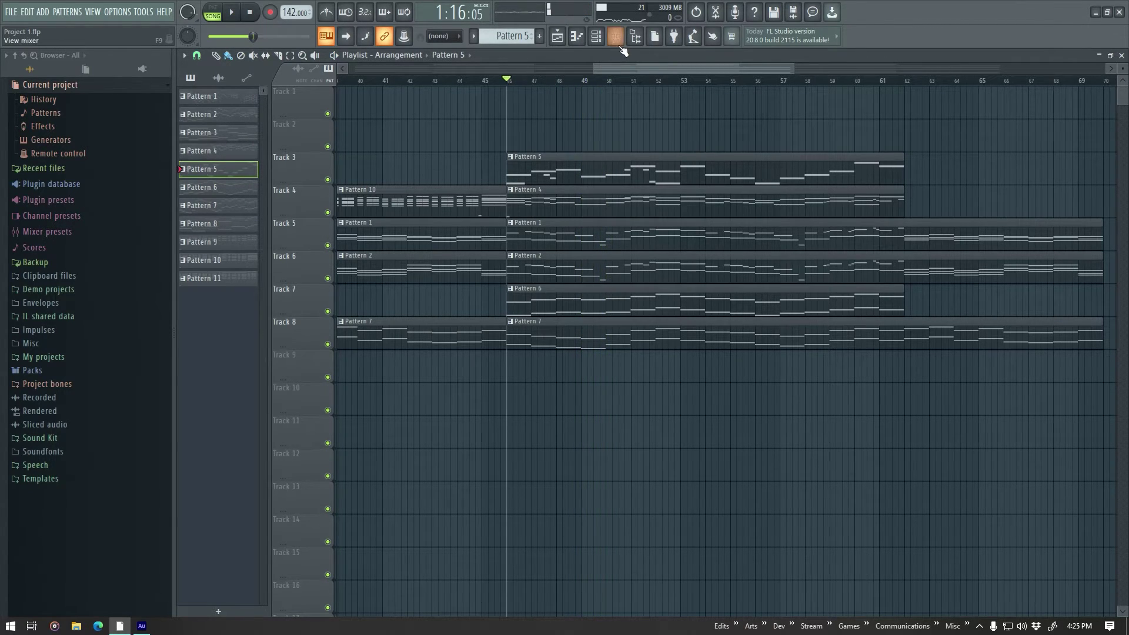
Show the presets of the Master's FabFilter Pro-Q 3, Pro-MB and Pro-L 2 in the mixer, closing each plugin window.
{"action": "left_click", "coordinate": [616, 37]}
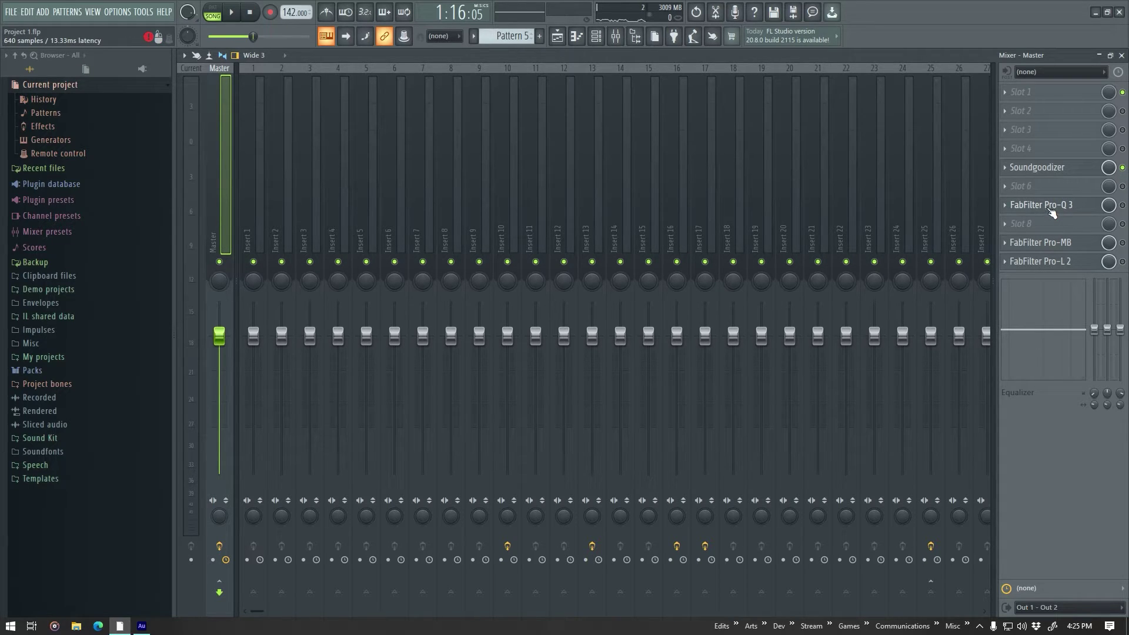
{"action": "left_click", "coordinate": [1051, 207]}
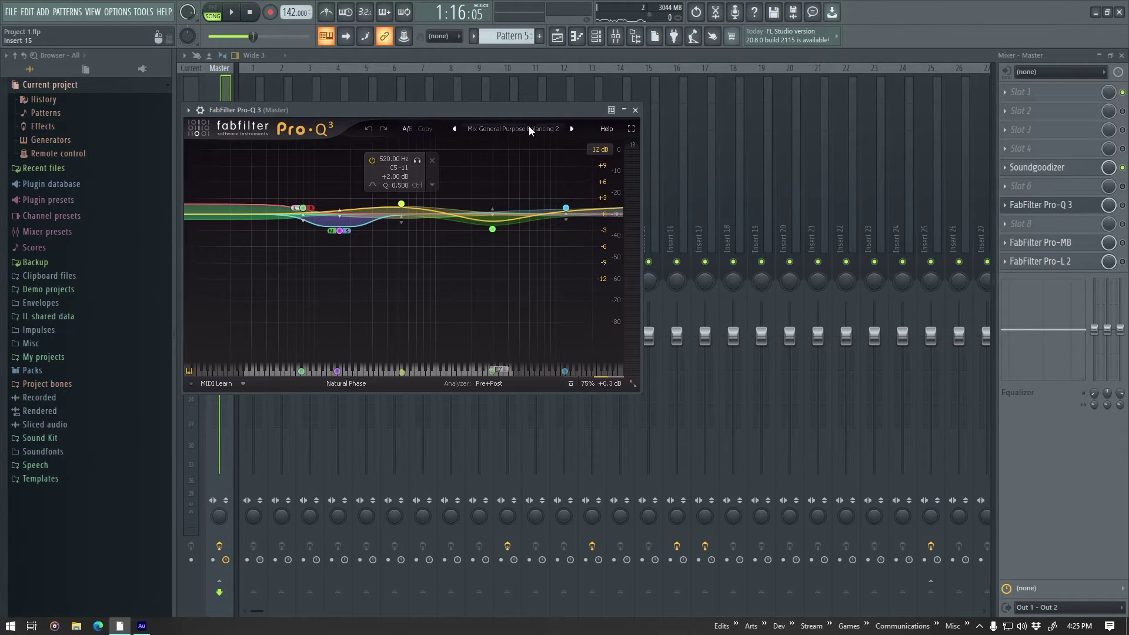
{"action": "left_click", "coordinate": [544, 133]}
{"action": "left_click", "coordinate": [635, 110]}
{"action": "left_click", "coordinate": [1041, 242]}
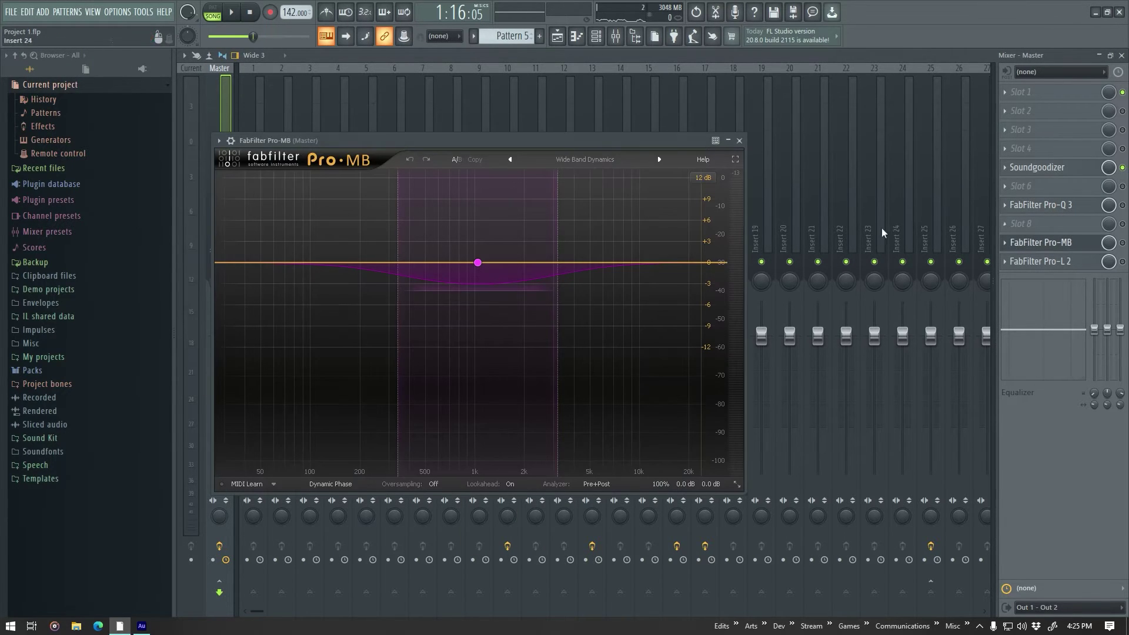
{"action": "left_click", "coordinate": [740, 140]}
{"action": "left_click", "coordinate": [1044, 262]}
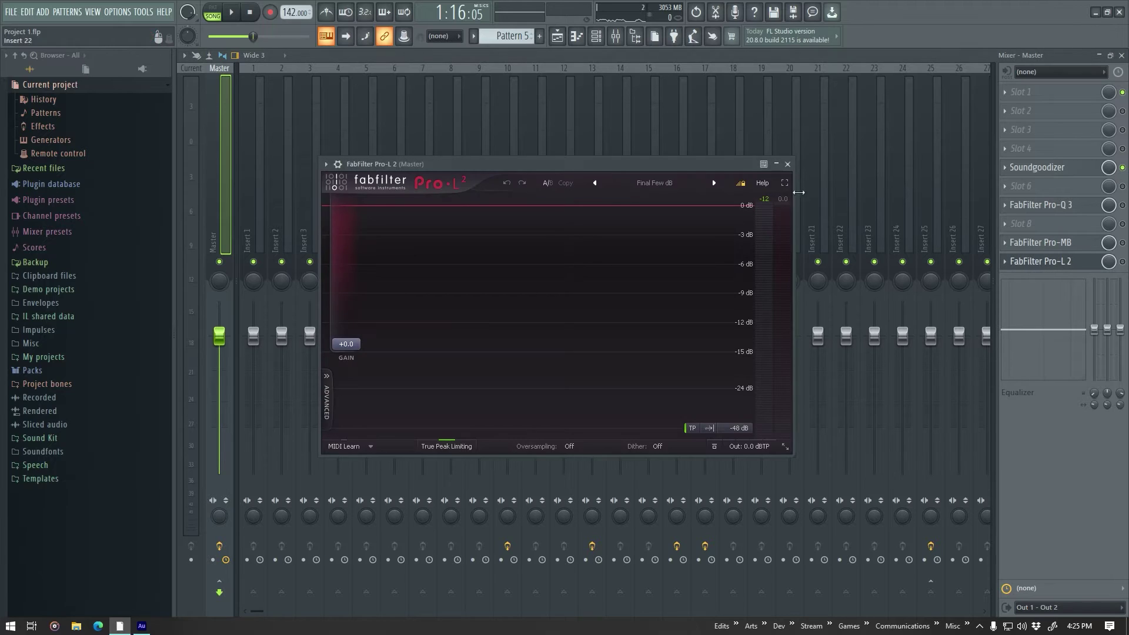
{"action": "left_click", "coordinate": [788, 164]}
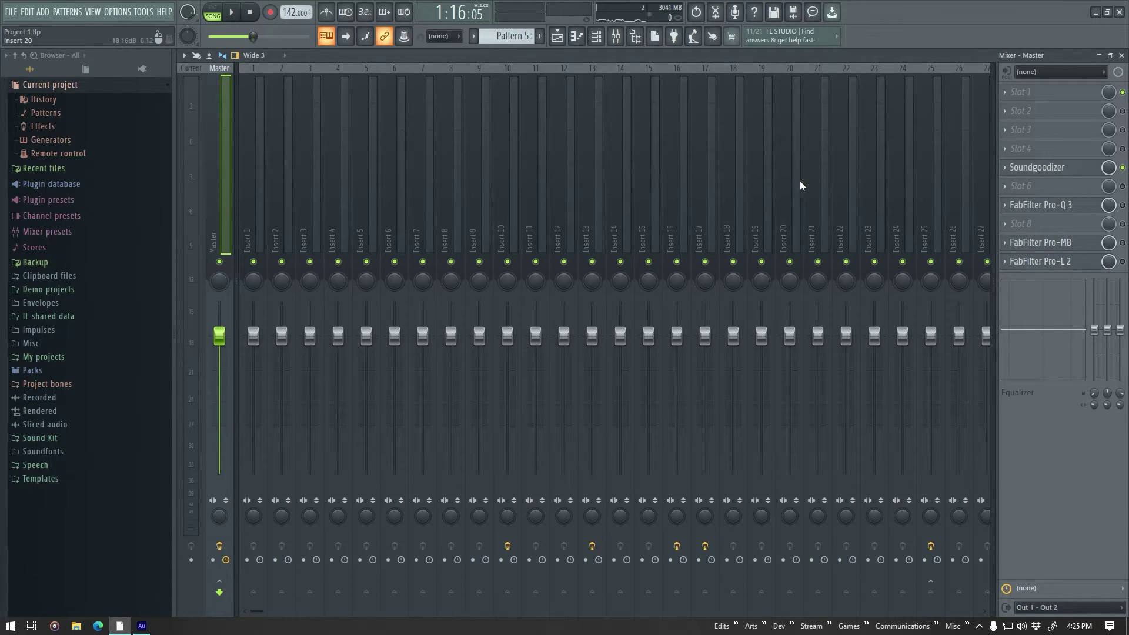
Compare the effects and routing of Inserts 10 to 15, the Insert 25 bus and the Master.
{"action": "left_click", "coordinate": [496, 192]}
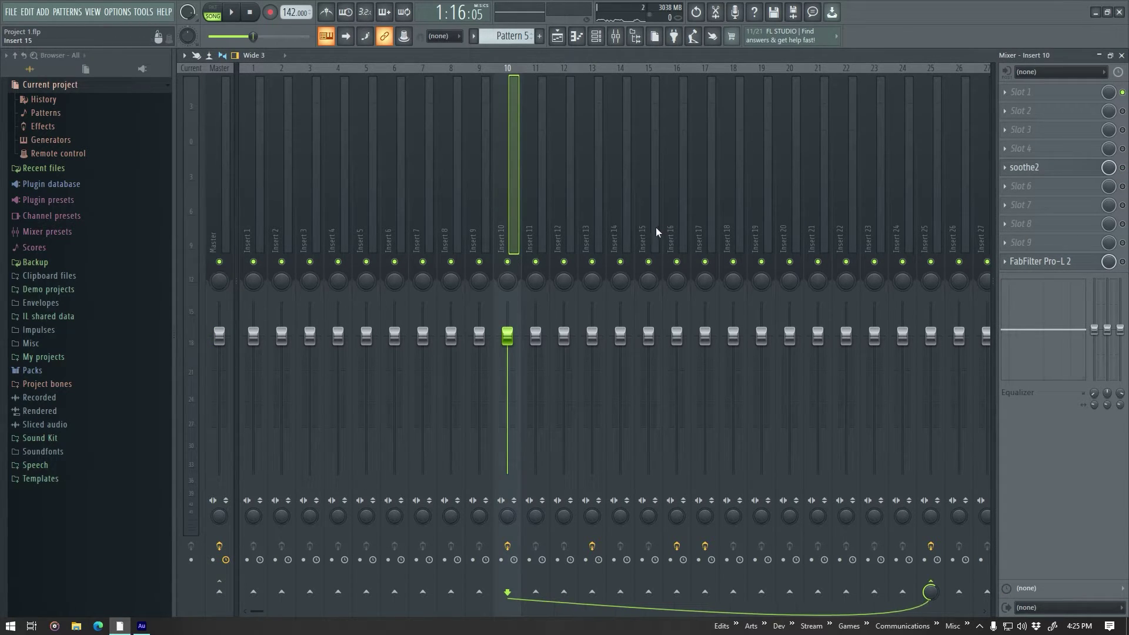
{"action": "left_click_drag", "start_coordinate": [526, 210], "coordinate": [657, 224]}
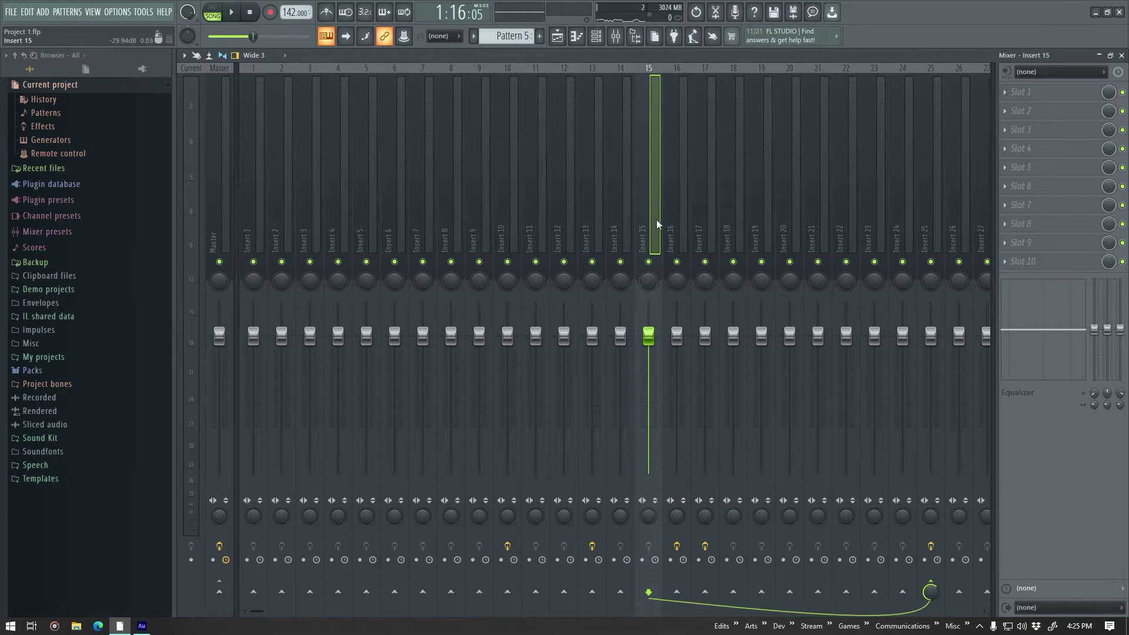
{"action": "left_click", "coordinate": [924, 240]}
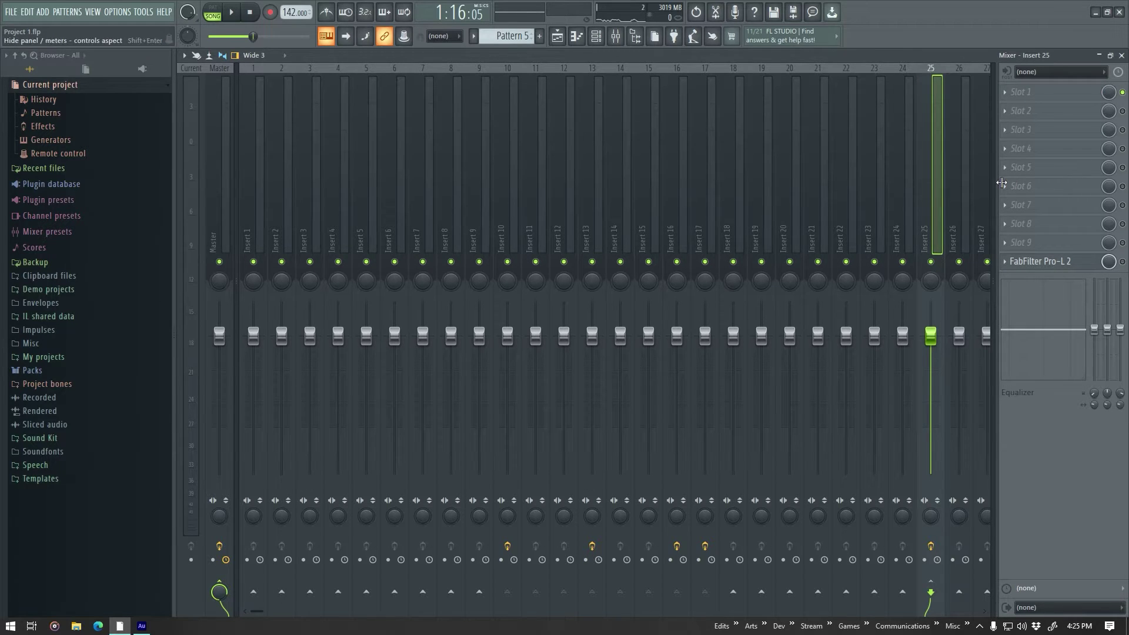
{"action": "left_click", "coordinate": [212, 226]}
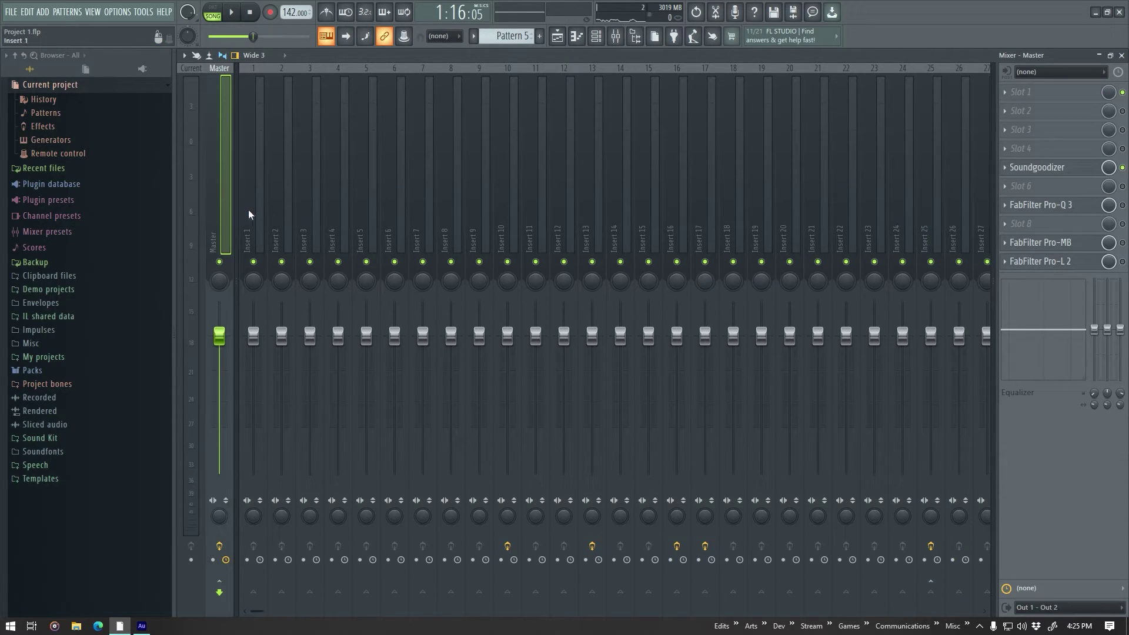
{"action": "left_click", "coordinate": [925, 189]}
{"action": "left_click", "coordinate": [215, 200]}
{"action": "left_click", "coordinate": [926, 198]}
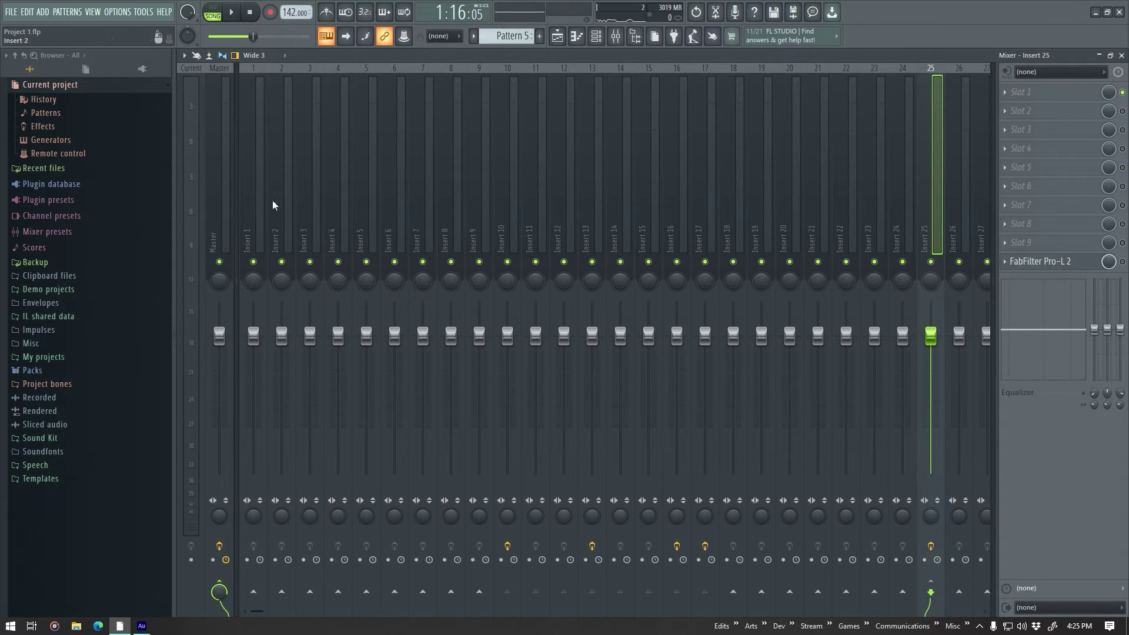
{"action": "left_click", "coordinate": [228, 202]}
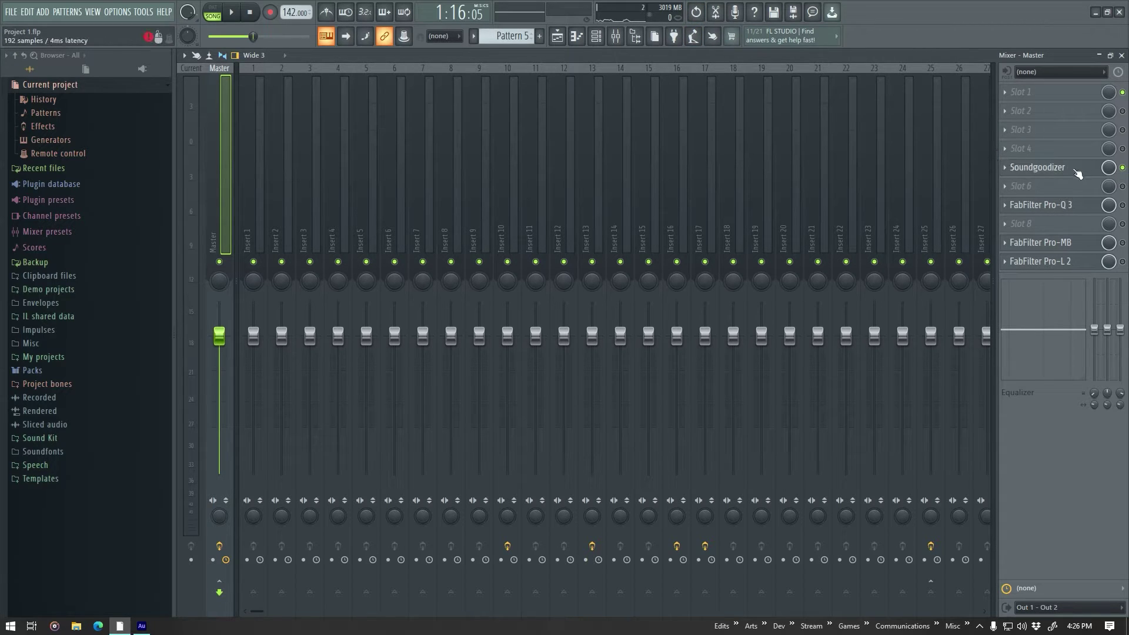
Check the effect slots of Inserts 20, 14, 12, 10 and 5, returning to the Master track.
{"action": "left_click", "coordinate": [796, 181]}
{"action": "left_click", "coordinate": [614, 185]}
{"action": "left_click", "coordinate": [565, 182]}
{"action": "left_click", "coordinate": [511, 184]}
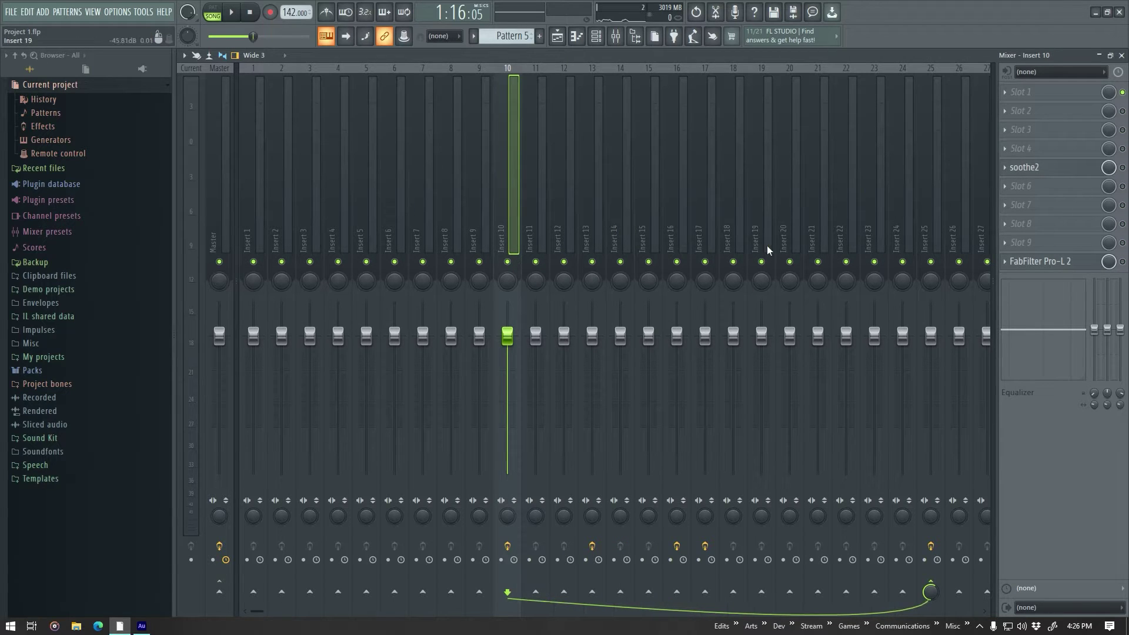
{"action": "left_click", "coordinate": [360, 227]}
{"action": "left_click", "coordinate": [219, 217]}
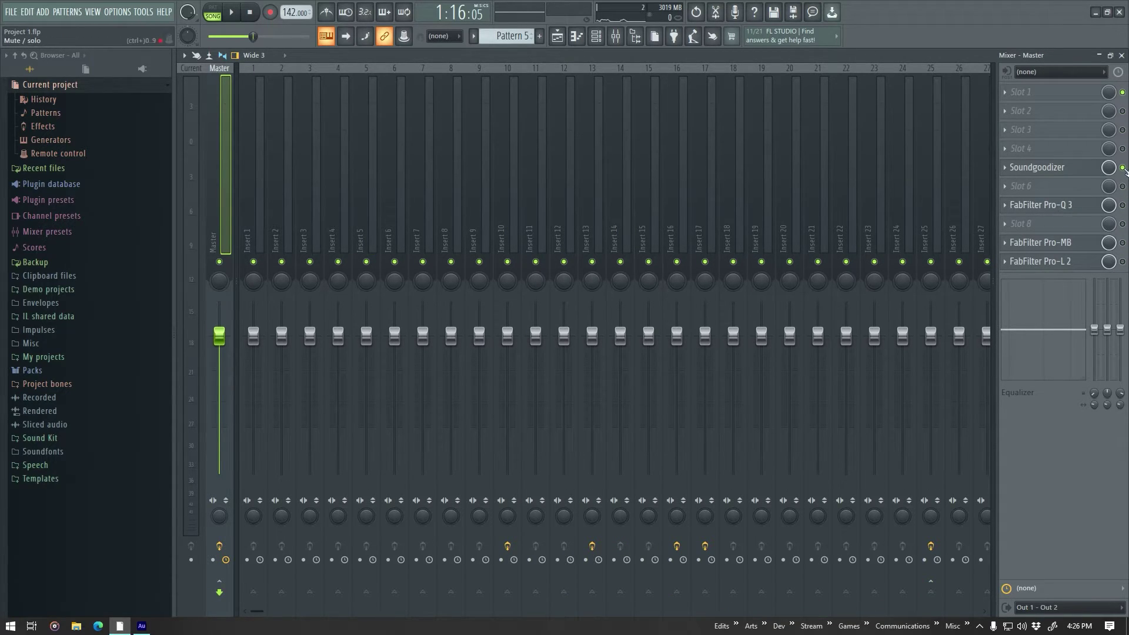
Enable the effects on mixer Inserts 10, 13, 16, 17 and 25.
{"action": "left_click", "coordinate": [490, 203]}
{"action": "left_click", "coordinate": [508, 205]}
{"action": "left_click", "coordinate": [931, 207]}
{"action": "left_click", "coordinate": [453, 202]}
{"action": "left_click", "coordinate": [475, 201]}
{"action": "left_click", "coordinate": [499, 201]}
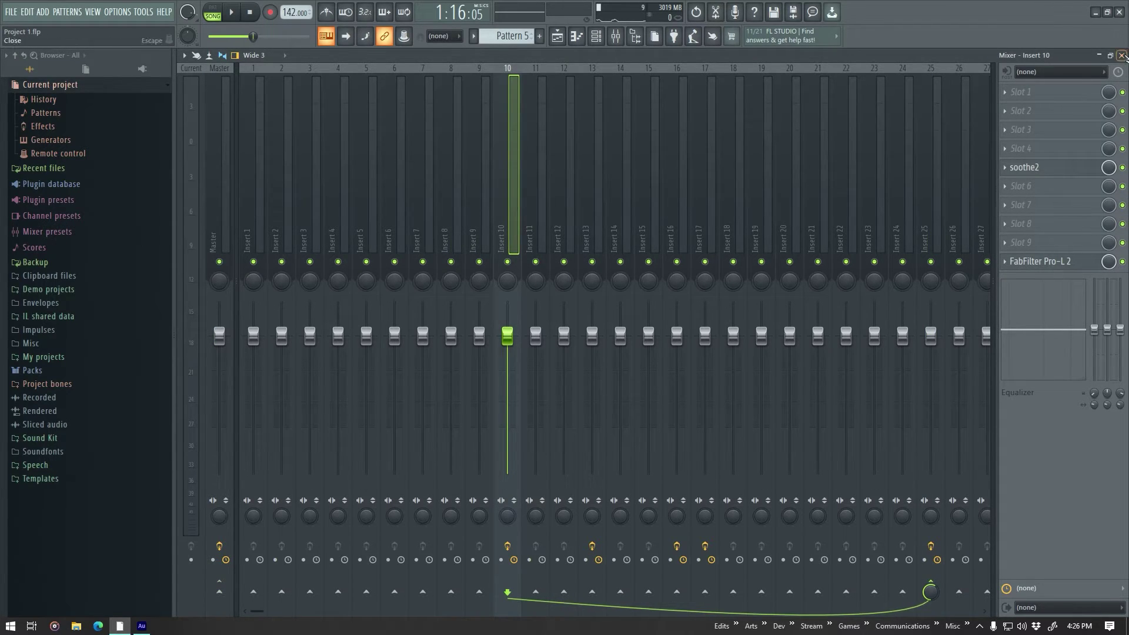
Close the mixer and audition the arrangement from bar 46 with the insert effects enabled.
{"action": "left_click", "coordinate": [1122, 56]}
{"action": "key", "text": "space"}
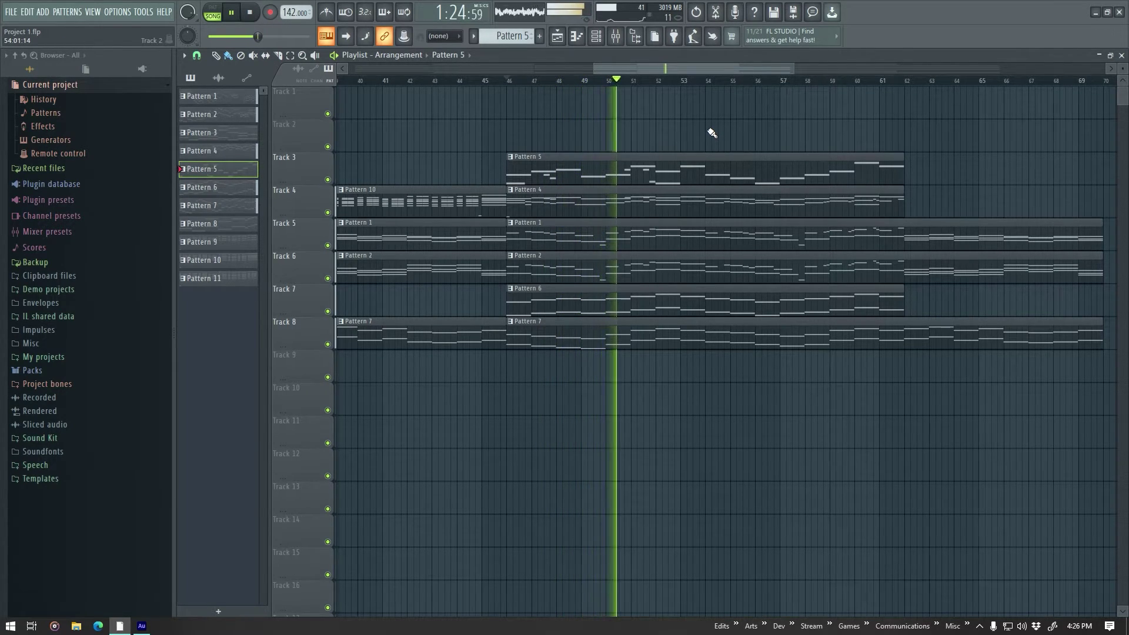
{"action": "key", "text": "space"}
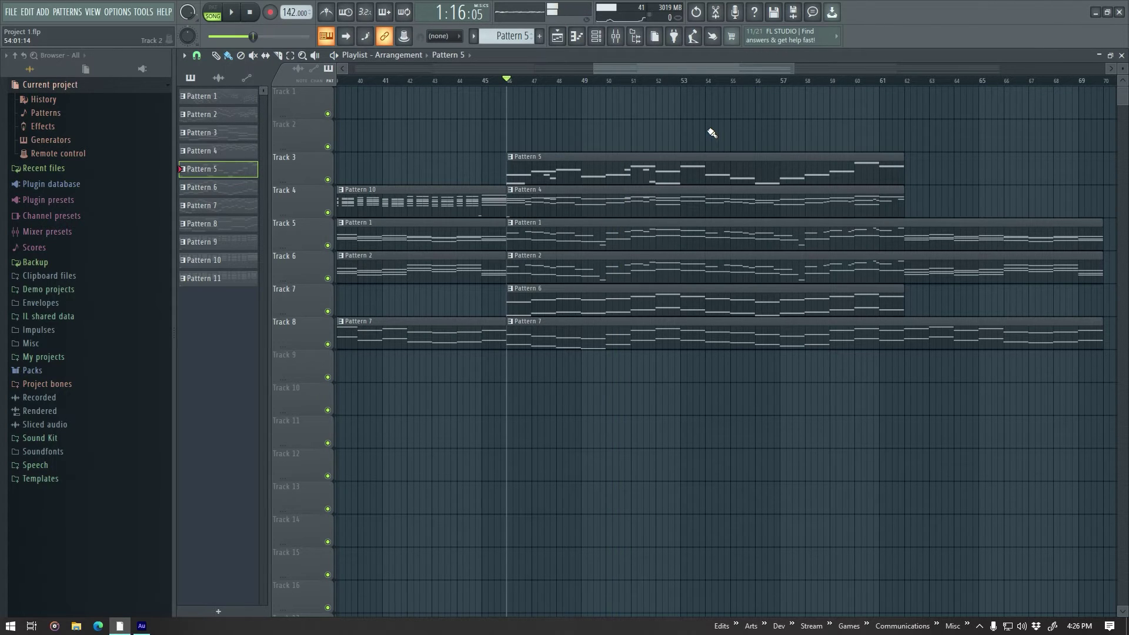
Revisit Insert 10 in the mixer and replay the section from bar 46 in the playlist.
{"action": "left_click", "coordinate": [617, 41]}
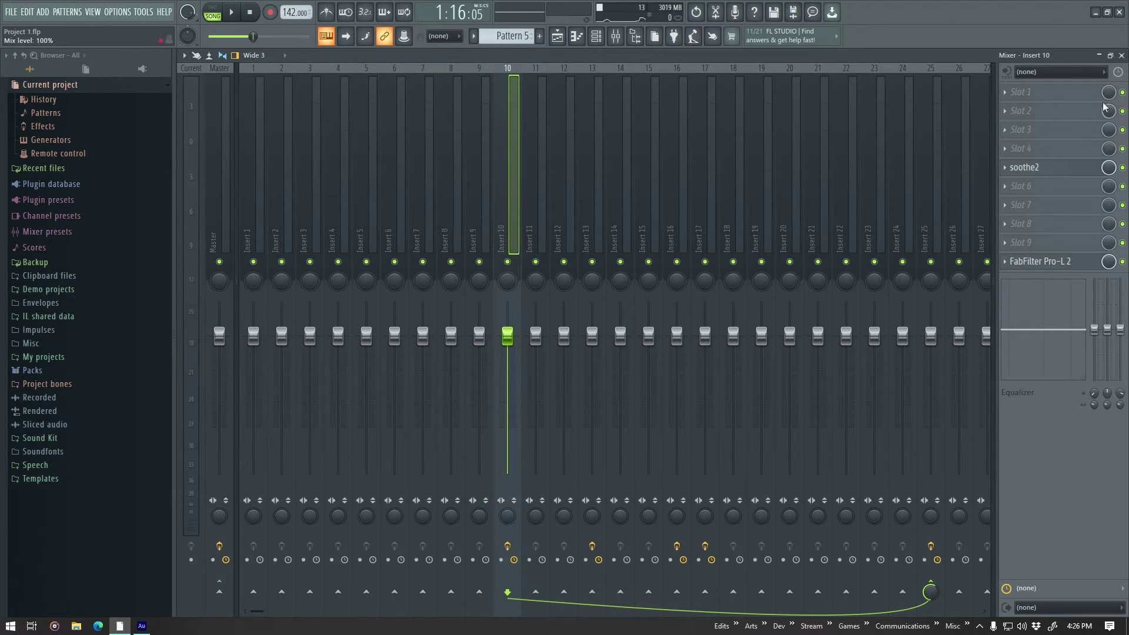
{"action": "key", "text": "space"}
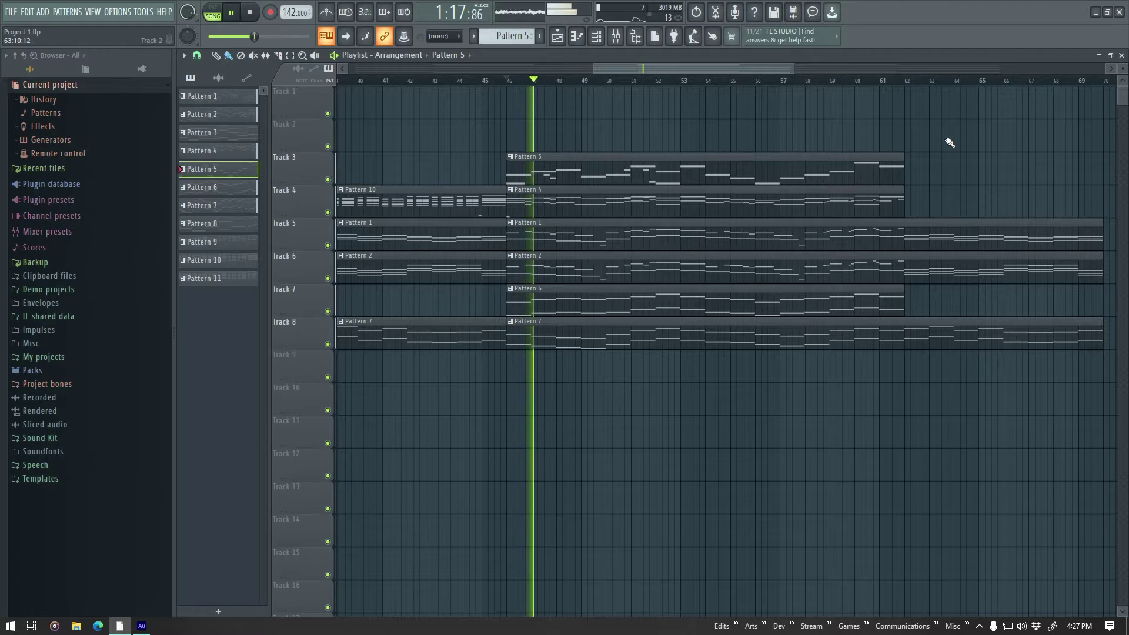
{"action": "key", "text": "space"}
Place the playhead at bar 62 and audition through the break into the next repeated section.
{"action": "scroll", "coordinate": [735, 113], "scroll_direction": "down", "scroll_amount": 2}
{"action": "left_click_drag", "start_coordinate": [714, 70], "coordinate": [838, 72]}
{"action": "left_click", "coordinate": [545, 81]}
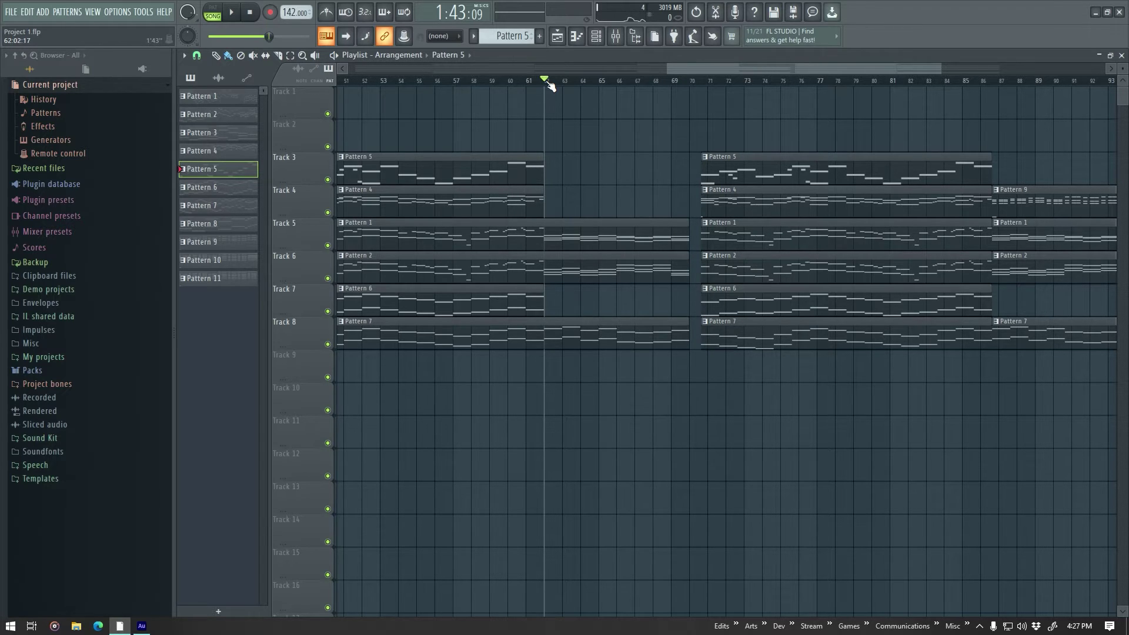
{"action": "key", "text": "space"}
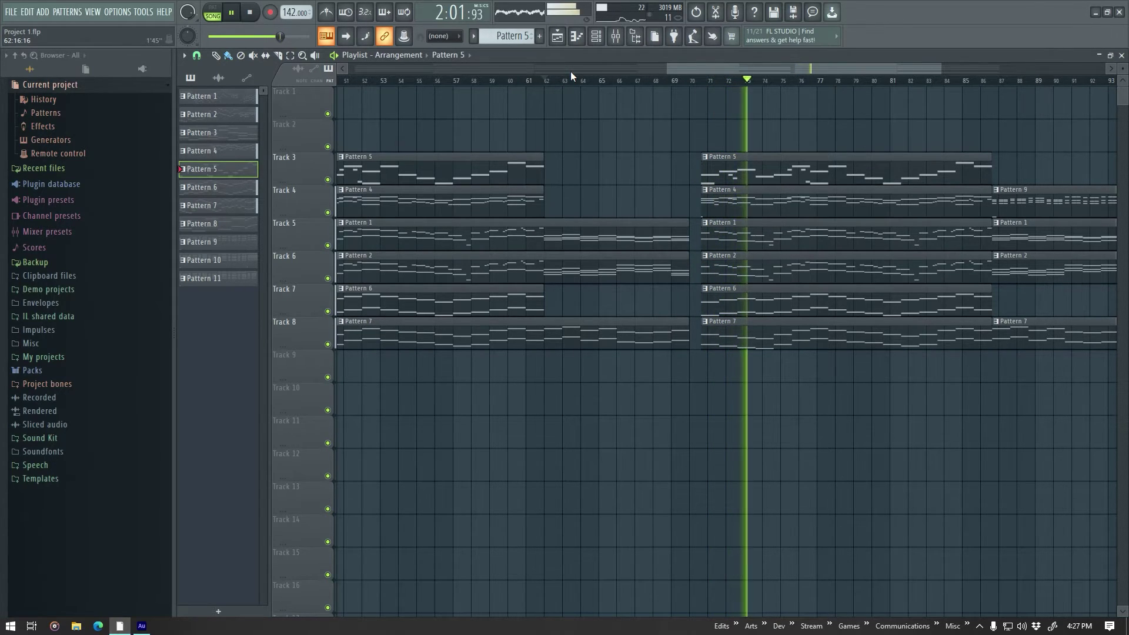
{"action": "key", "text": "space"}
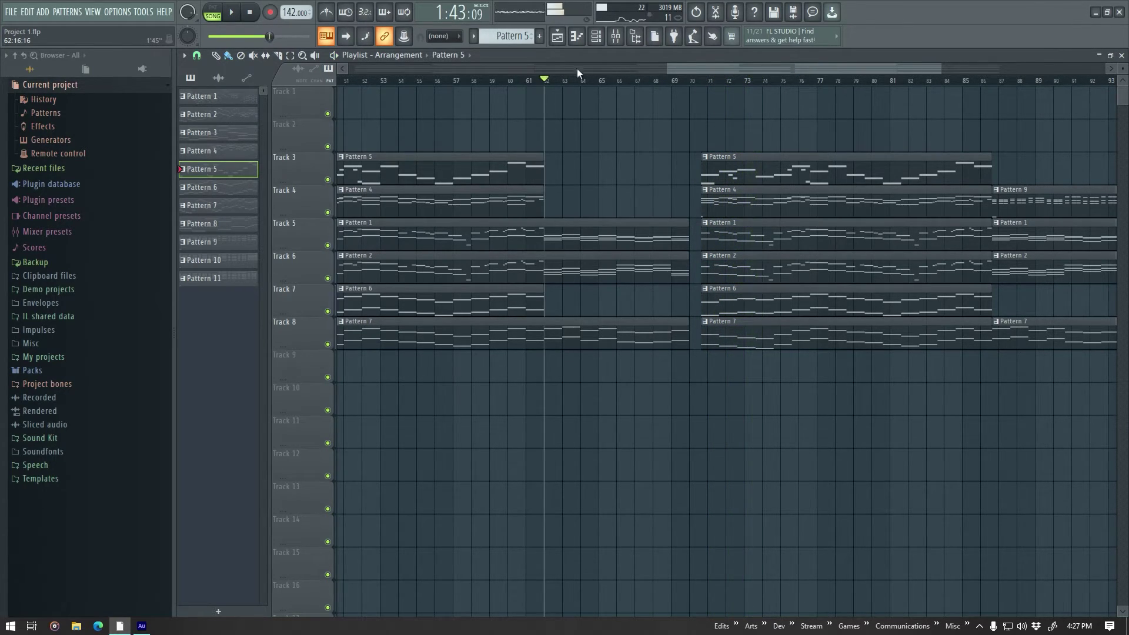
Place the playhead at bar 69 and audition the gap leading into the next repeated section twice.
{"action": "left_click", "coordinate": [690, 82]}
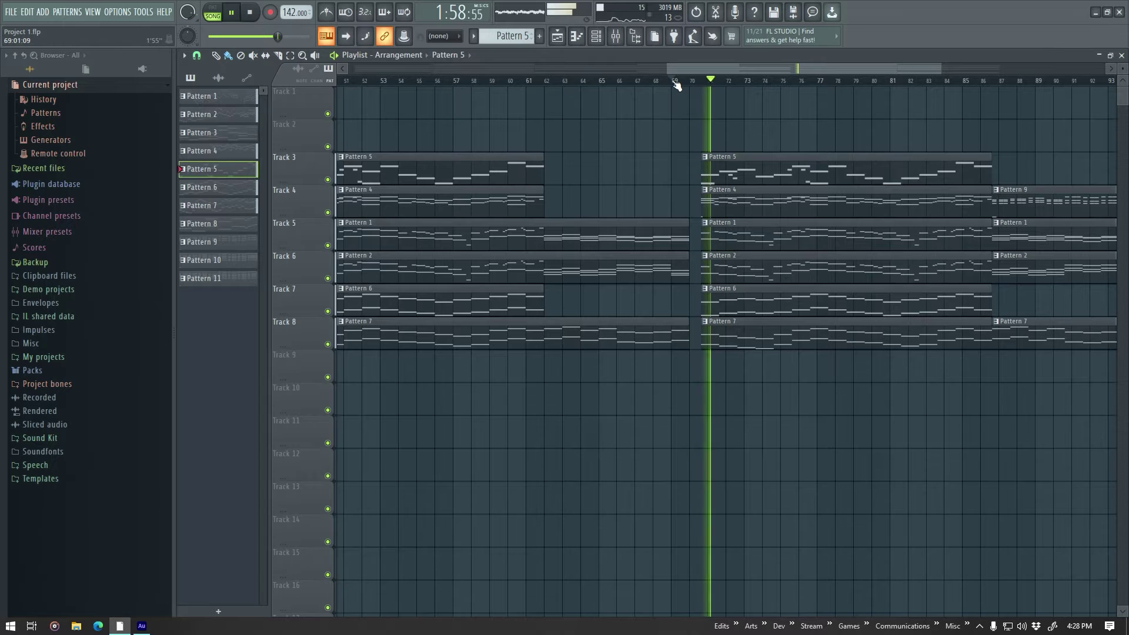
{"action": "key", "text": "space"}
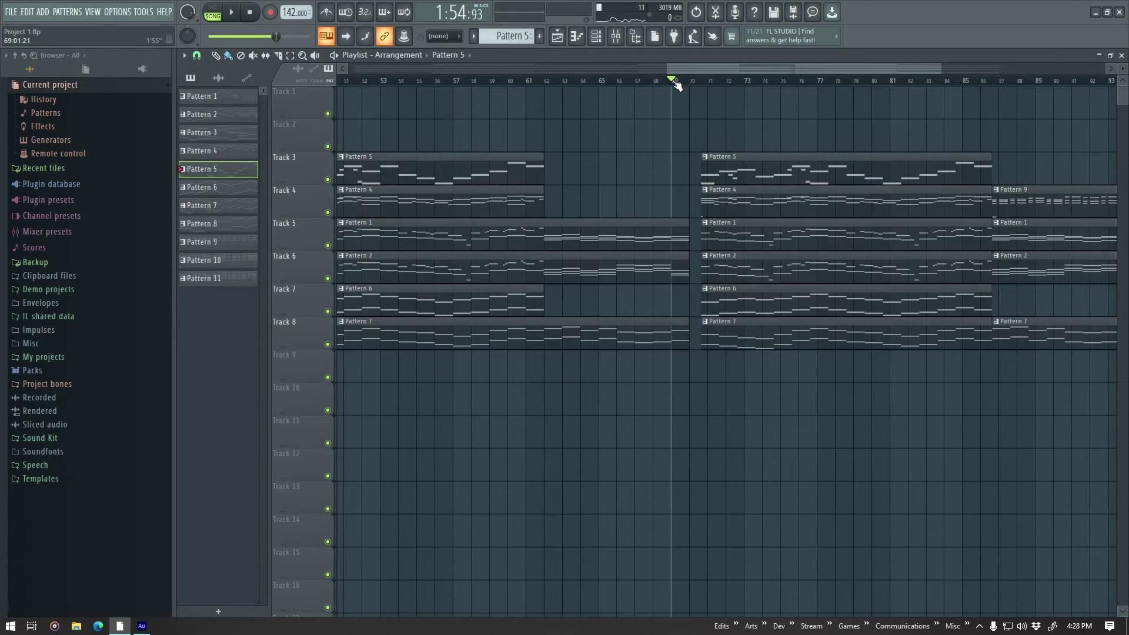
{"action": "key", "text": "space"}
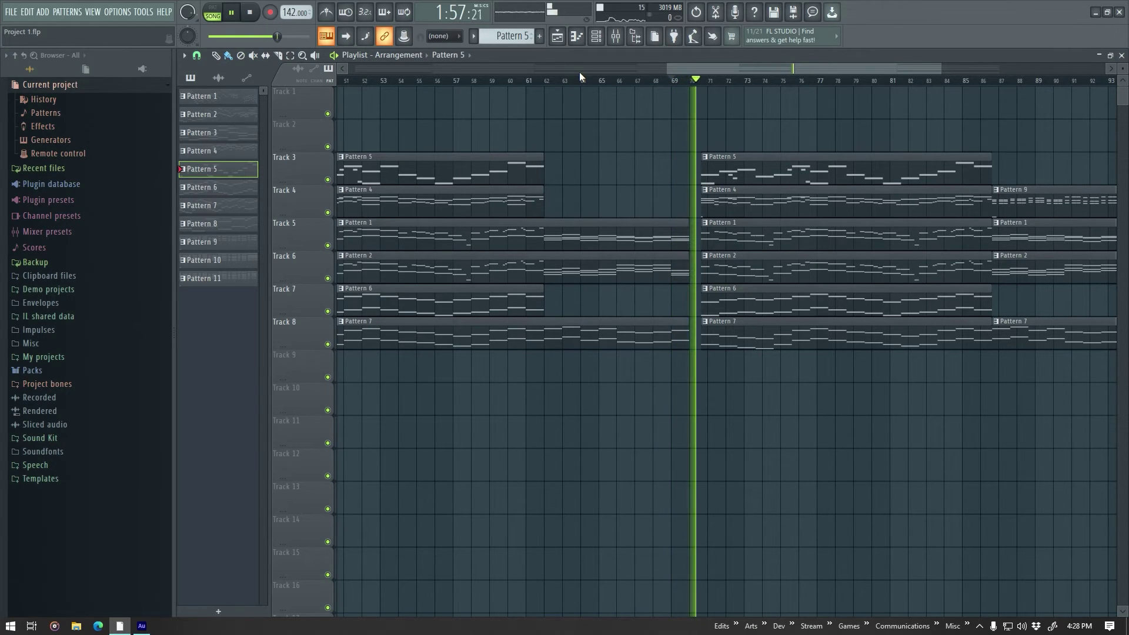
{"action": "key", "text": "space"}
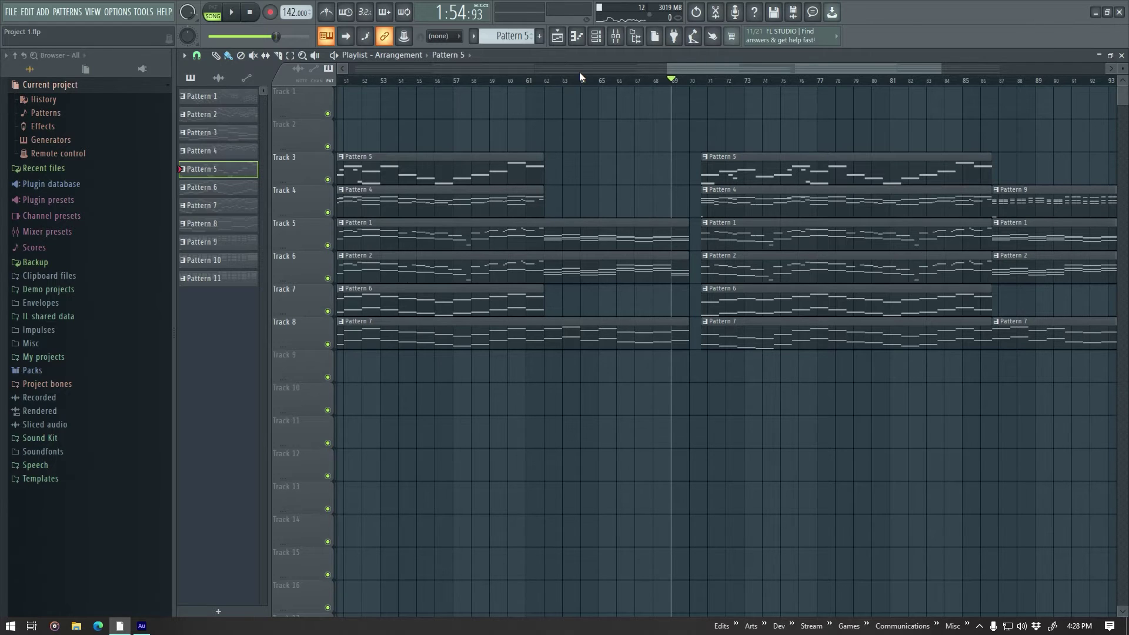
Add a new Kontakt_2 channel and load the Hybrid Keys.nki instrument from its library.
{"action": "left_click", "coordinate": [615, 36]}
{"action": "key", "text": "F9"}
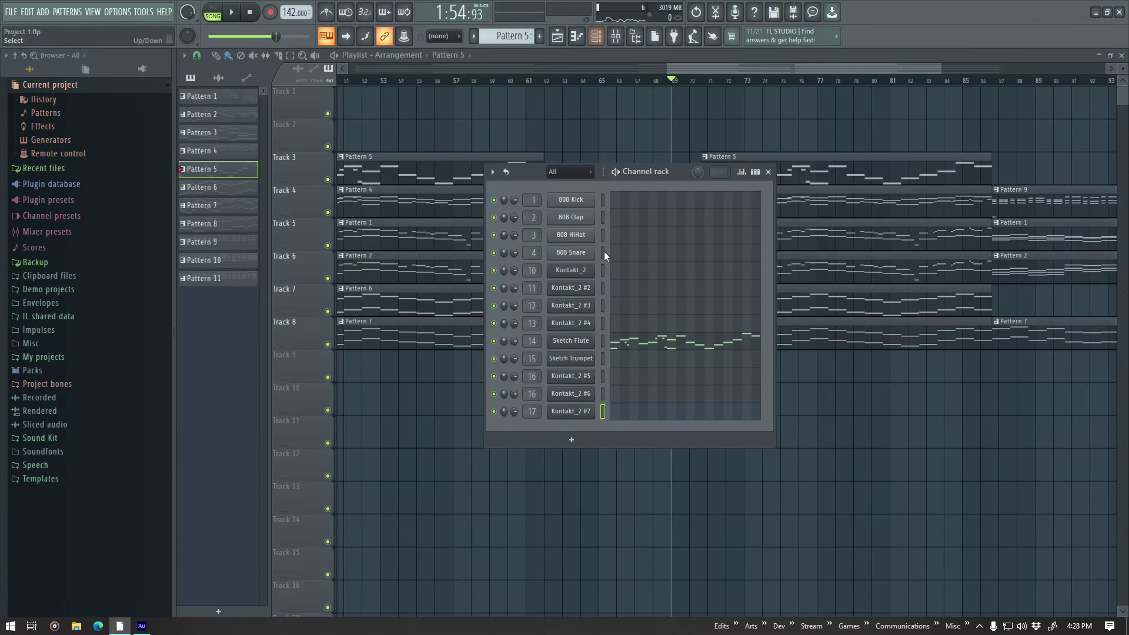
{"action": "left_click", "coordinate": [569, 446]}
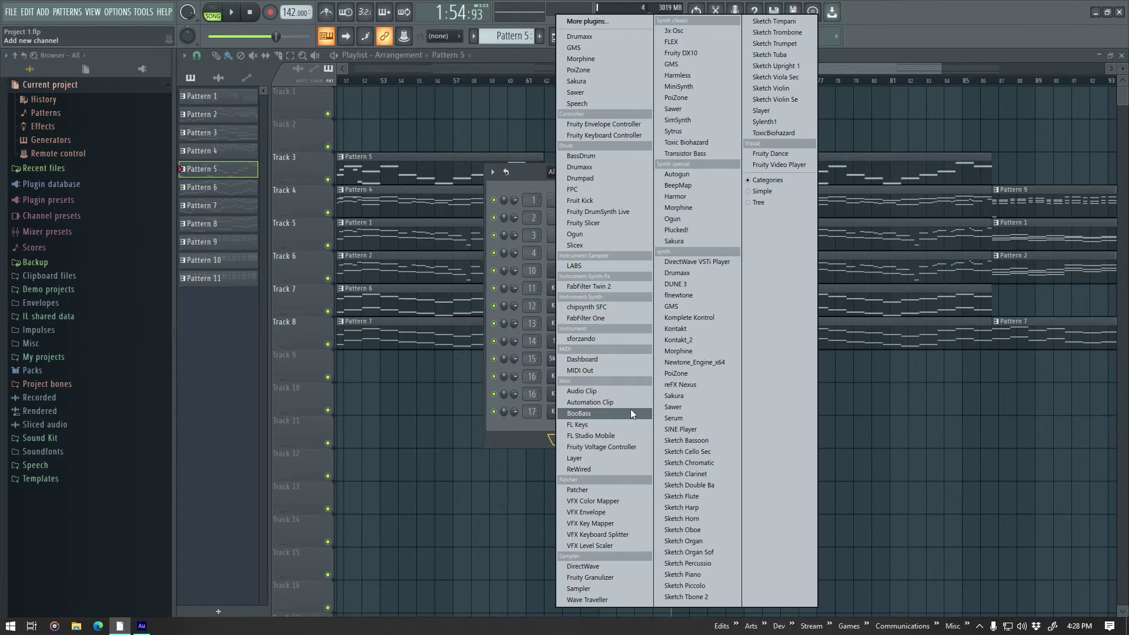
{"action": "left_click", "coordinate": [704, 341]}
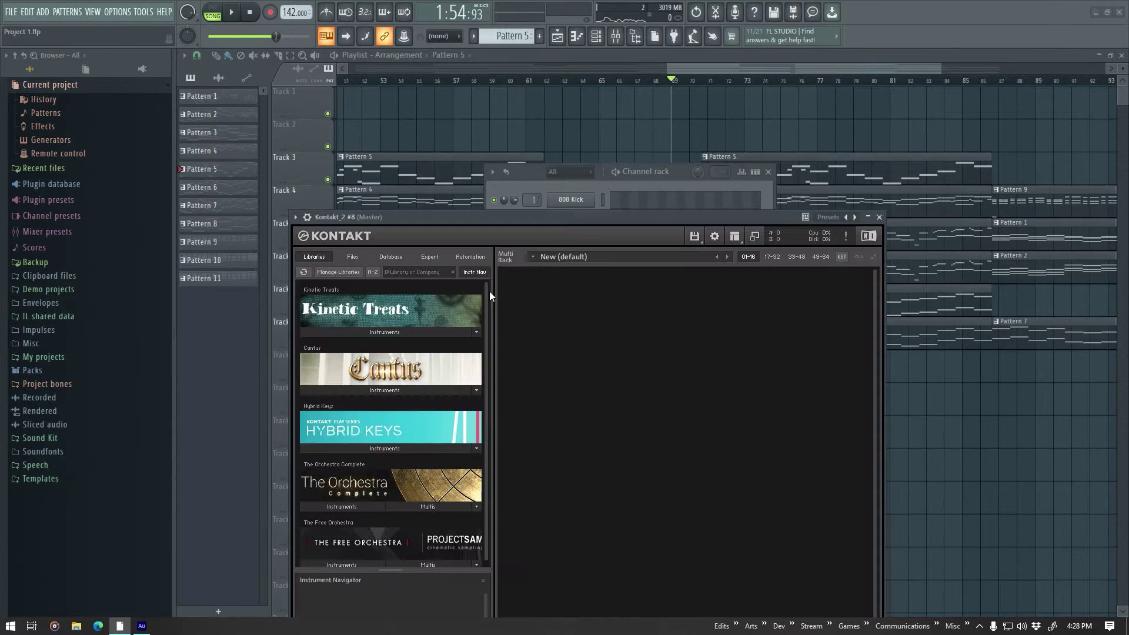
{"action": "left_click", "coordinate": [378, 449]}
{"action": "left_click_drag", "start_coordinate": [355, 463], "coordinate": [741, 324]}
{"action": "left_click", "coordinate": [768, 173]}
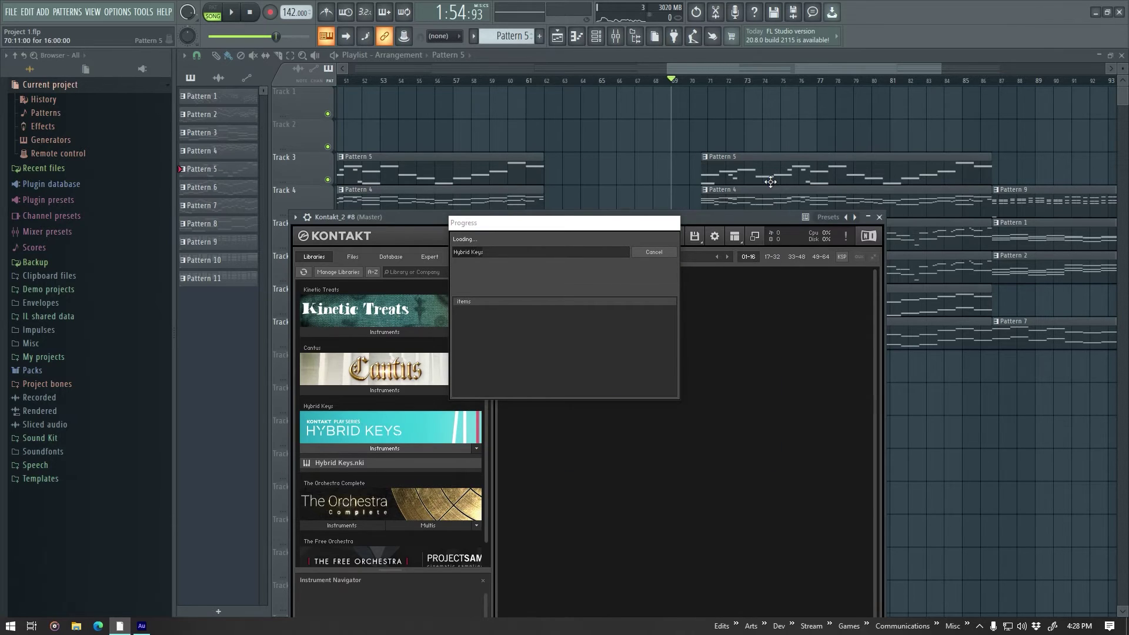
Select the empty Pattern 12 and display the new Kontakt channel's piano roll.
{"action": "scroll", "coordinate": [504, 49], "scroll_direction": "down", "scroll_amount": 7}
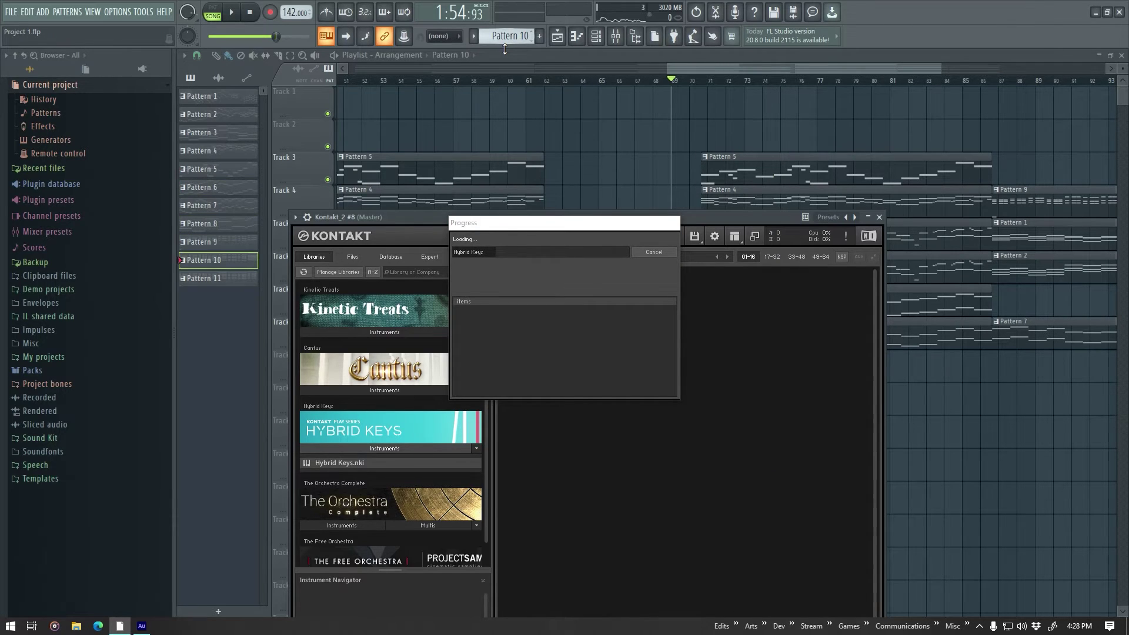
{"action": "left_click", "coordinate": [588, 39]}
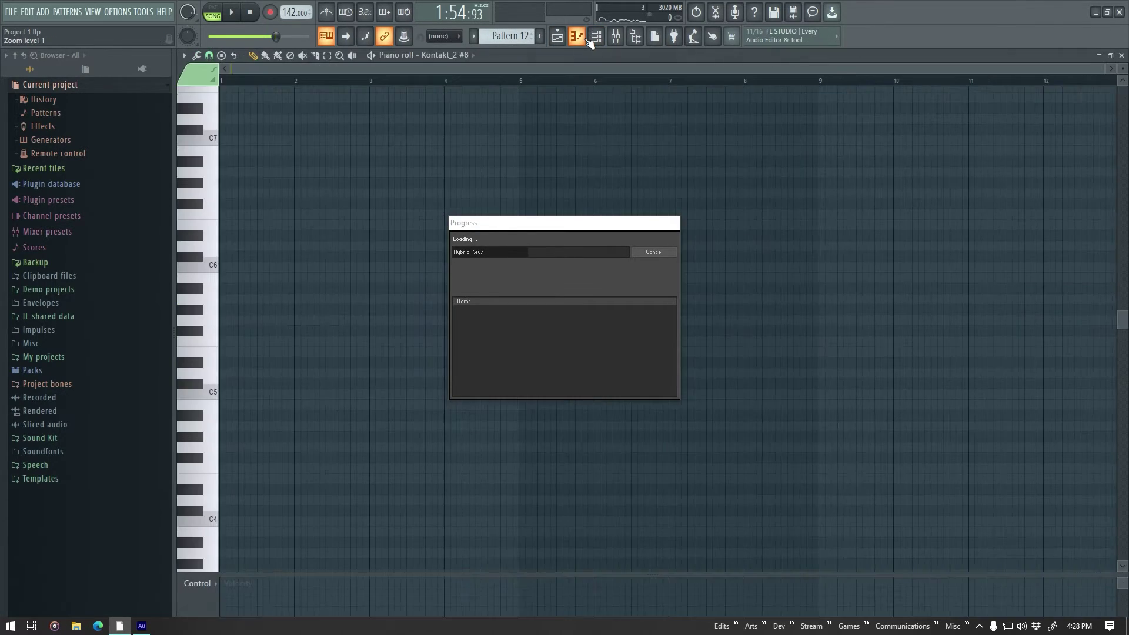
{"action": "left_click", "coordinate": [464, 57]}
{"action": "left_click", "coordinate": [471, 227]}
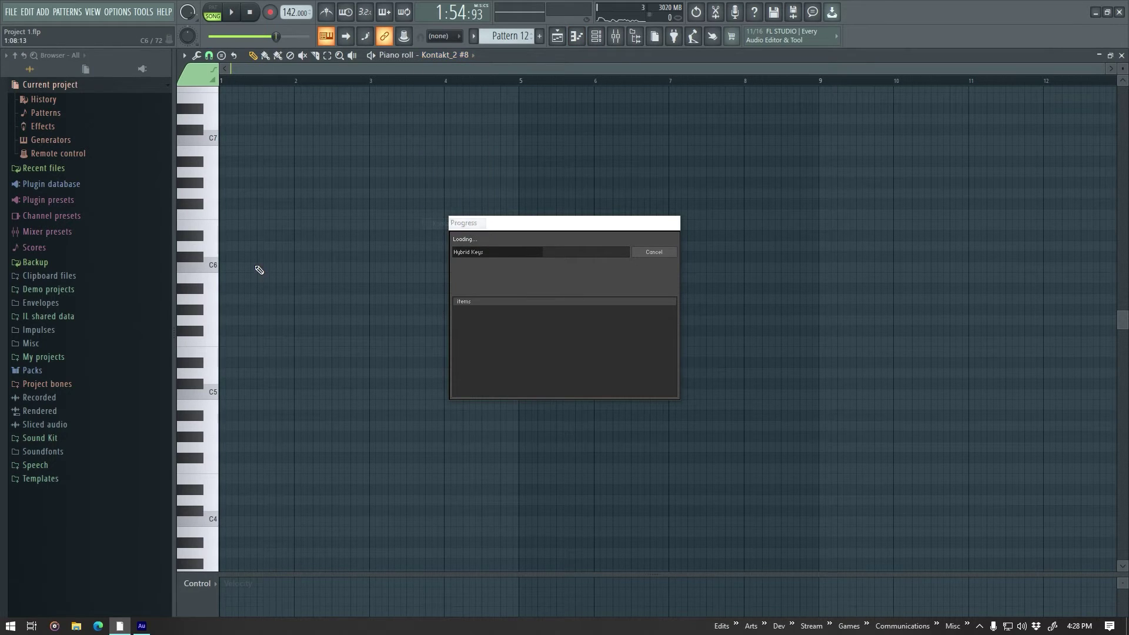
Return to the playlist and replay the transition from bar 69.
{"action": "key", "text": "F5"}
{"action": "key", "text": "space"}
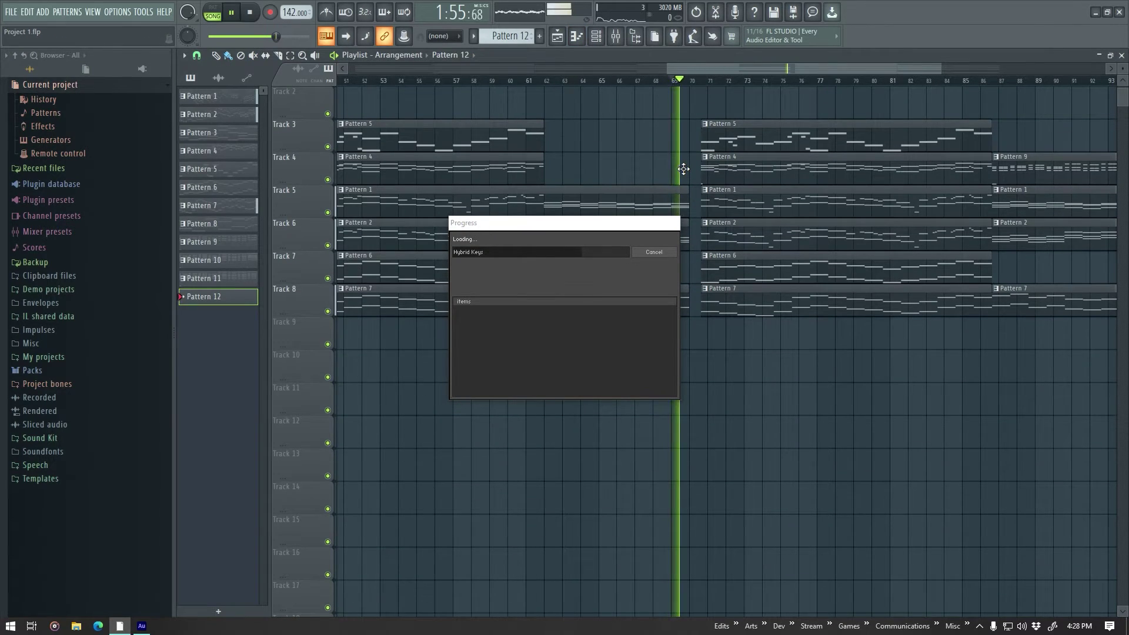
{"action": "key", "text": "space"}
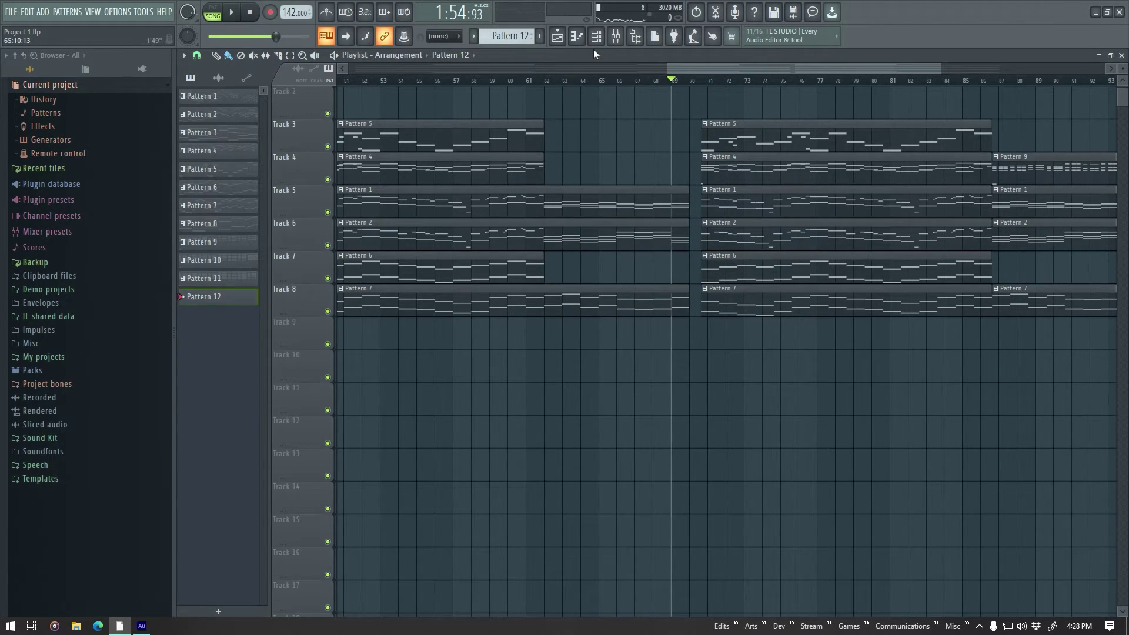
Open the new channel's piano roll and audition the Hybrid Keys Amazing Organ preset on several keys.
{"action": "left_click", "coordinate": [582, 39]}
{"action": "key", "text": "Tab"}
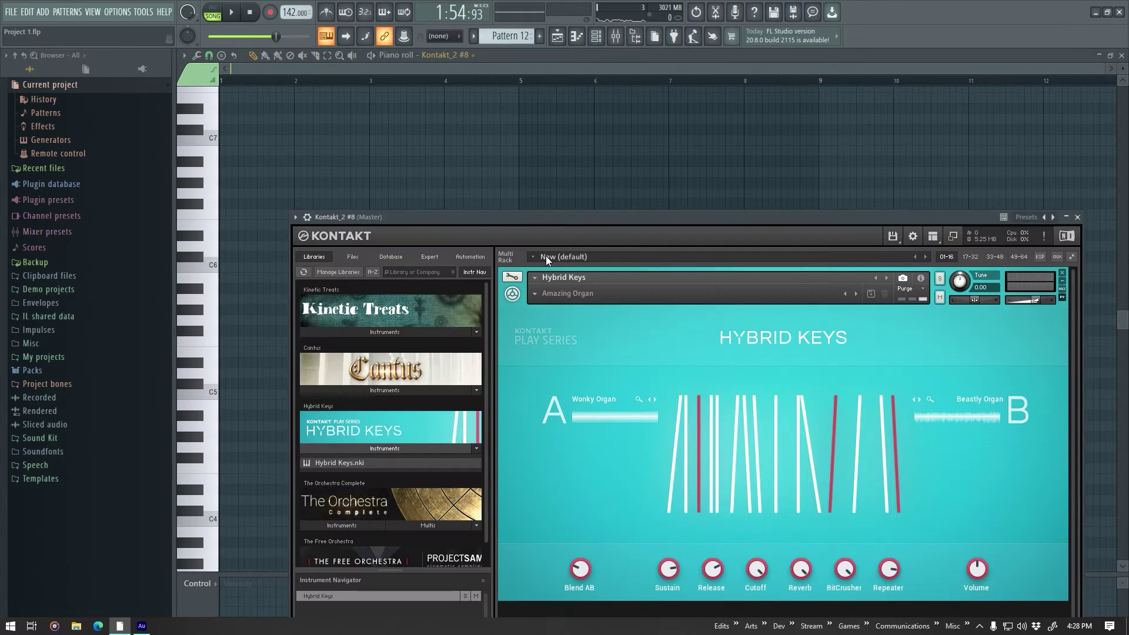
{"action": "left_click_drag", "start_coordinate": [578, 218], "coordinate": [556, 149]}
{"action": "left_click", "coordinate": [208, 319]}
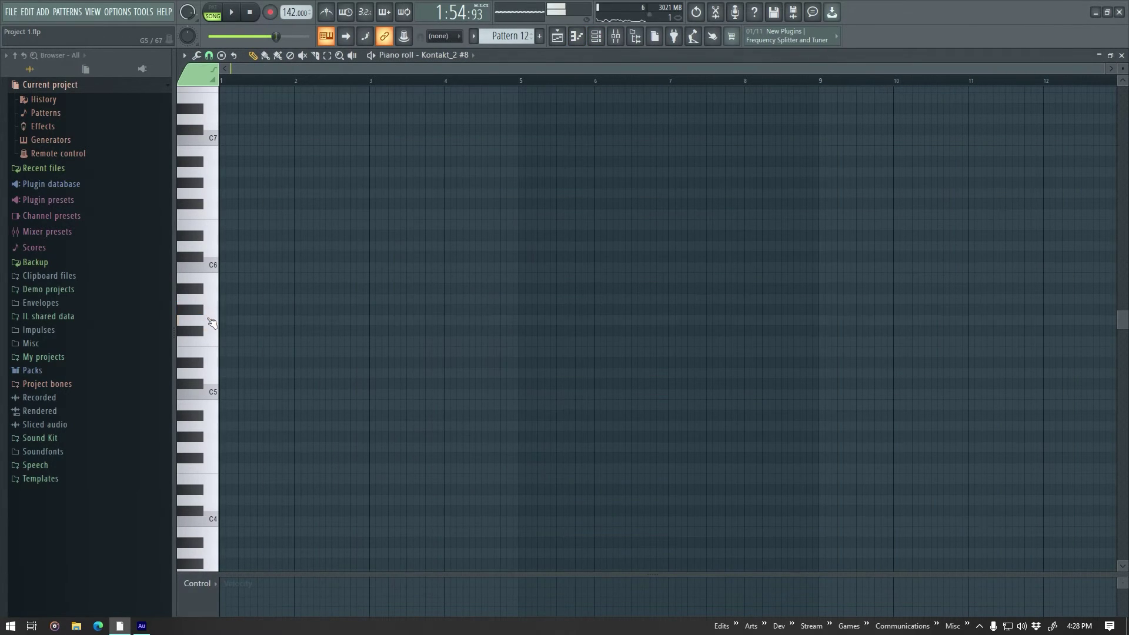
{"action": "left_click_drag", "start_coordinate": [212, 367], "coordinate": [213, 407]}
Load the FutureBells preset from the Hybrid Keys Mallets category and test it across the piano keys.
{"action": "key", "text": "Tab"}
{"action": "left_click", "coordinate": [513, 226]}
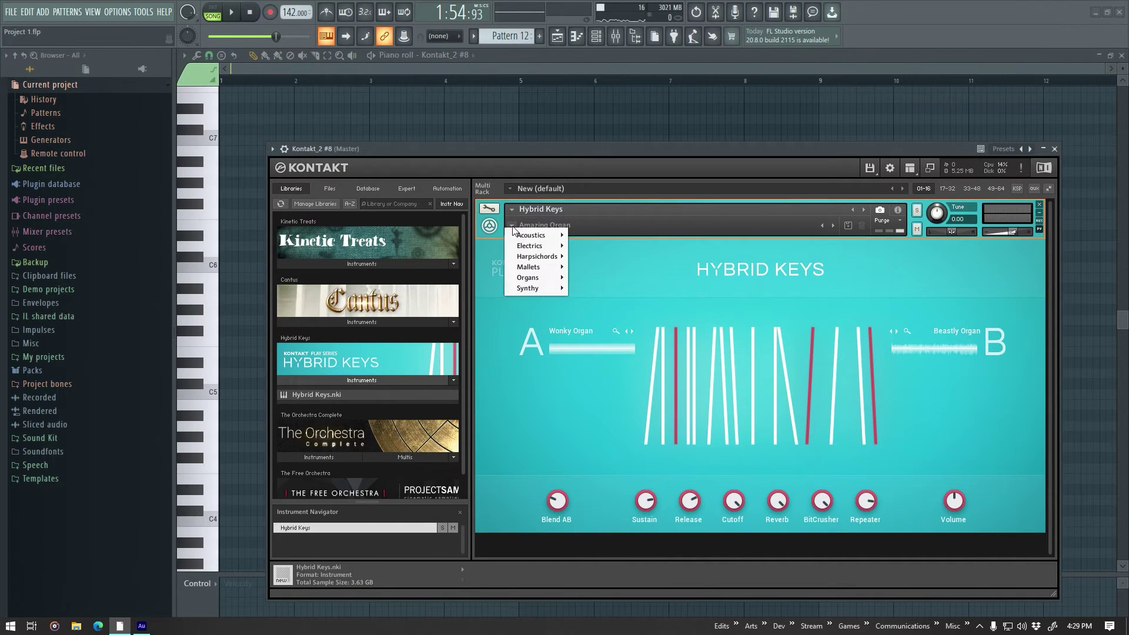
{"action": "mouse_move", "coordinate": [551, 270]}
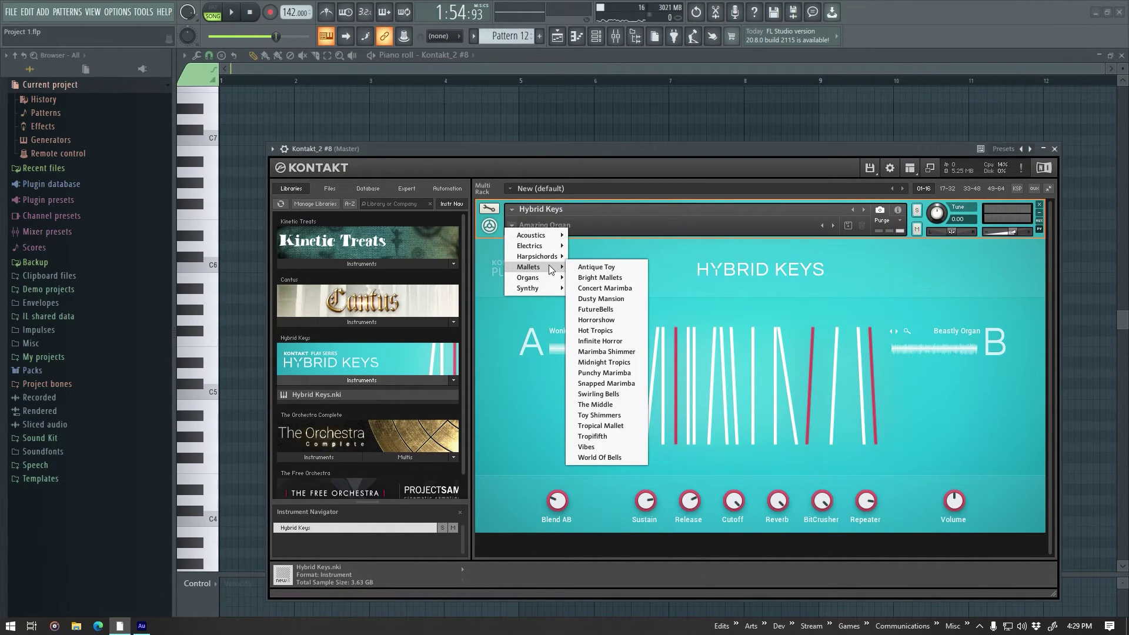
{"action": "left_click_drag", "start_coordinate": [207, 356], "coordinate": [216, 262]}
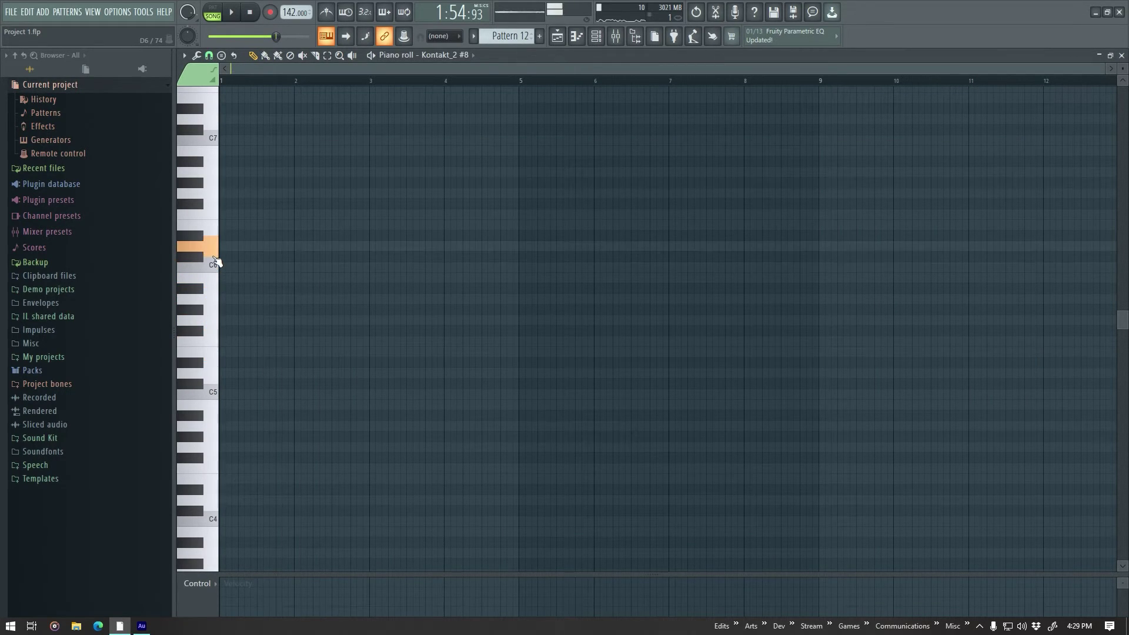
Replay the playlist from bar 69 to hear the gap that needs a fill.
{"action": "left_click", "coordinate": [557, 36]}
{"action": "key", "text": "space"}
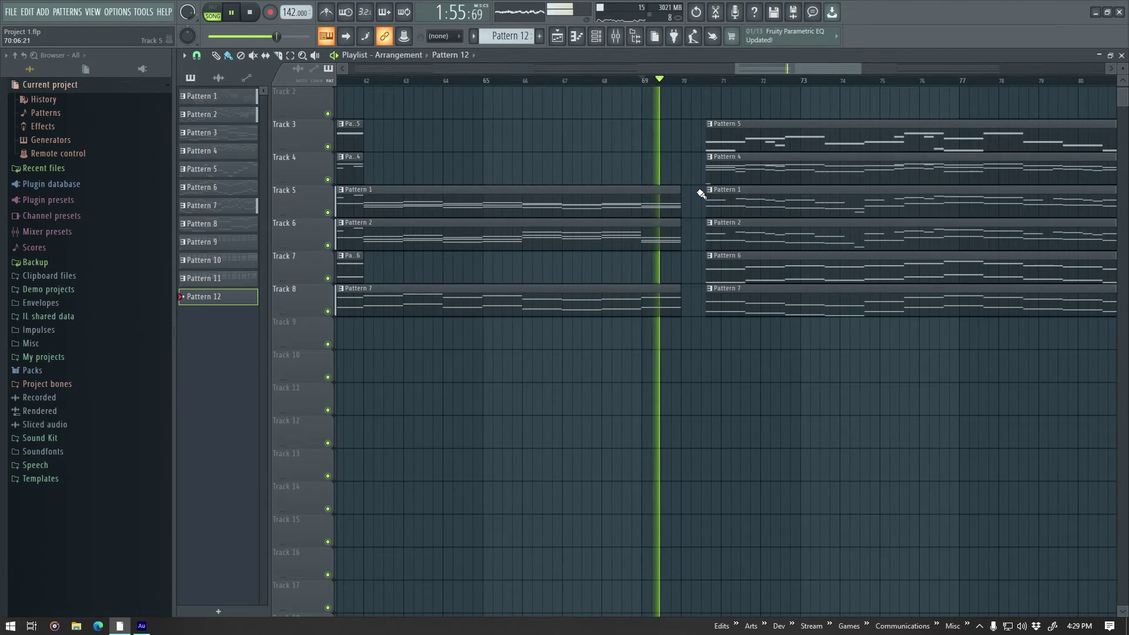
{"action": "key", "text": "space"}
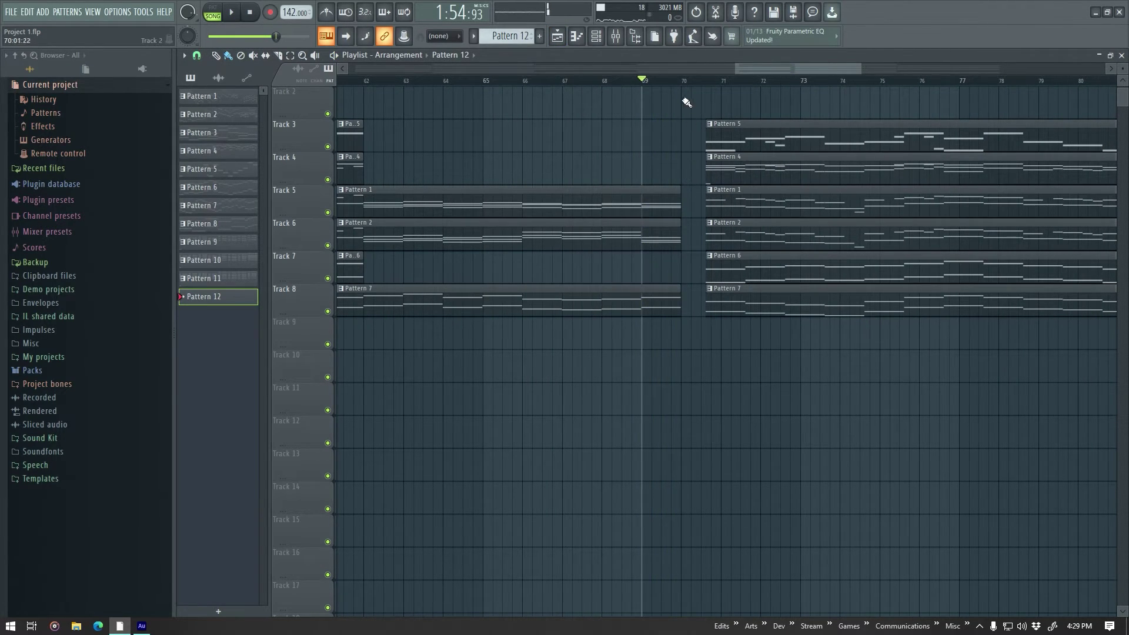
Draw a one-bar ascending run of eight short notes from F5 to F6 in Pattern 12.
{"action": "left_click", "coordinate": [586, 37]}
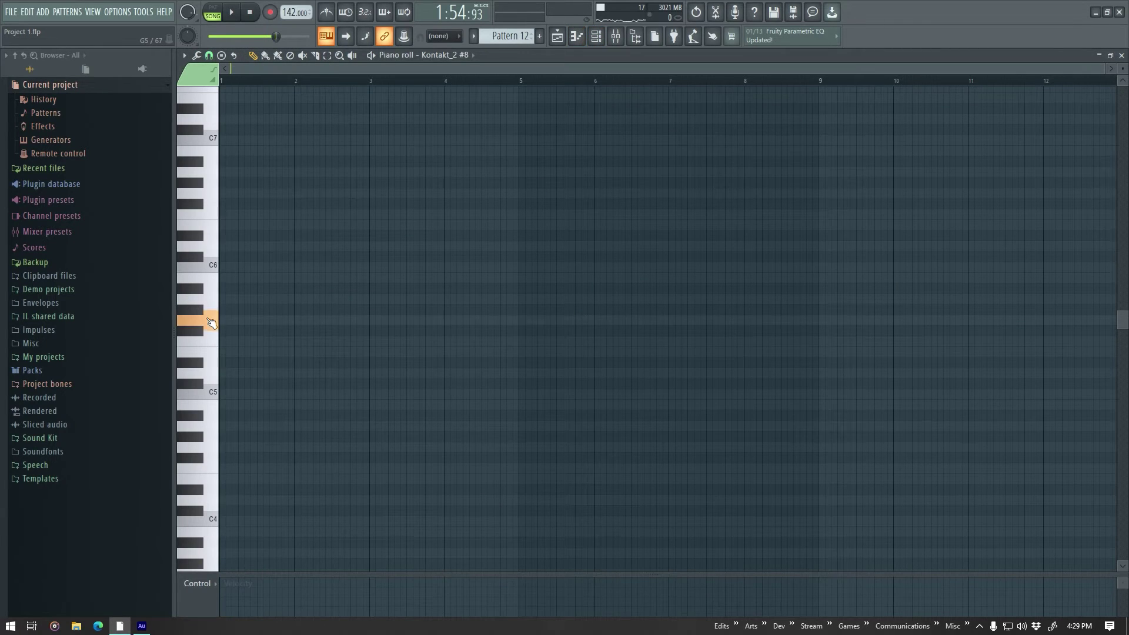
{"action": "mouse_move", "coordinate": [212, 312]}
{"action": "left_mouse_down"}
{"action": "mouse_move", "coordinate": [212, 337]}
{"action": "mouse_move", "coordinate": [201, 331]}
{"action": "mouse_move", "coordinate": [210, 327]}
{"action": "mouse_move", "coordinate": [219, 353]}
{"action": "mouse_move", "coordinate": [241, 346]}
{"action": "left_mouse_up"}
{"action": "left_click", "coordinate": [223, 353]}
{"action": "key", "text": "l"}
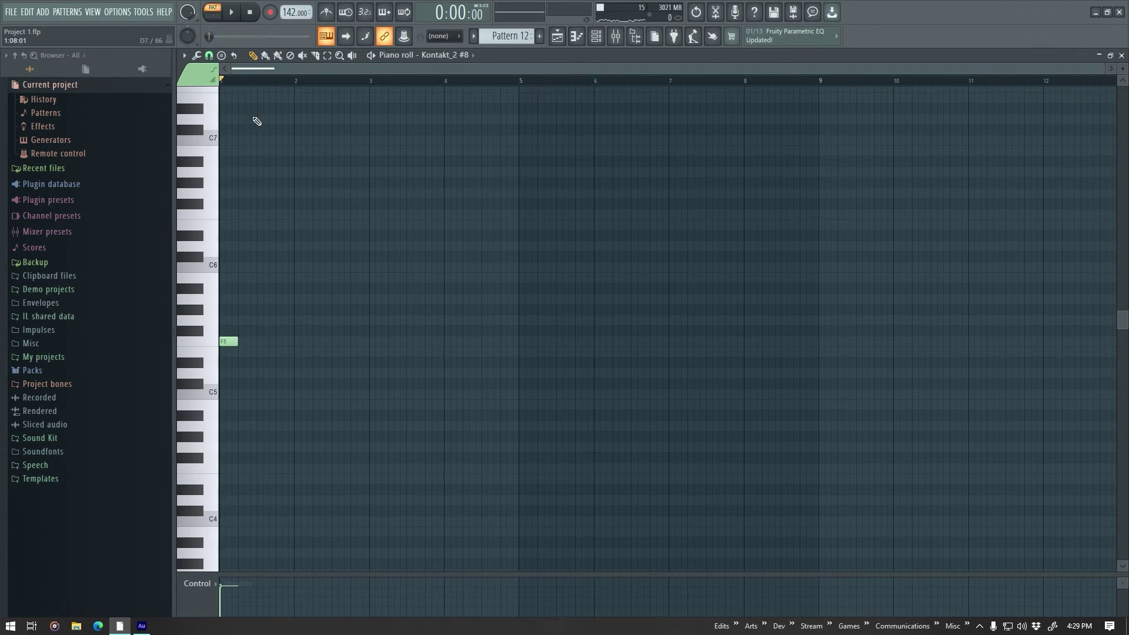
Place a Pattern 12 clip on Track 3, shift its start to bar 70 and audition it in the arrangement.
{"action": "left_click", "coordinate": [561, 41]}
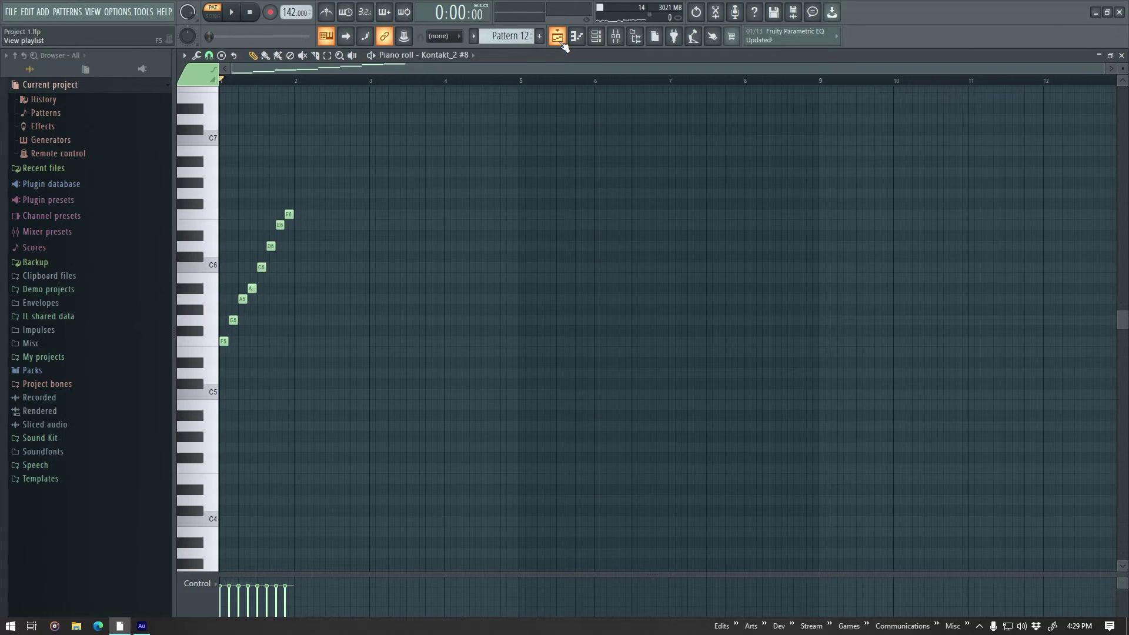
{"action": "left_click", "coordinate": [560, 42]}
{"action": "left_click", "coordinate": [670, 147]}
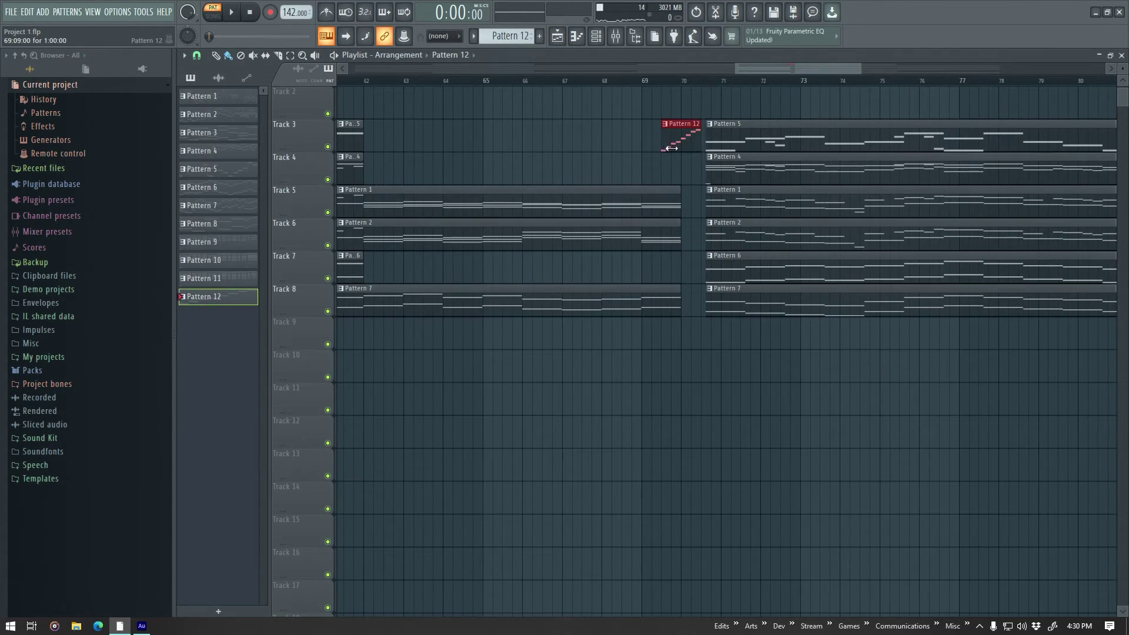
{"action": "left_click_drag", "start_coordinate": [691, 159], "coordinate": [697, 157]}
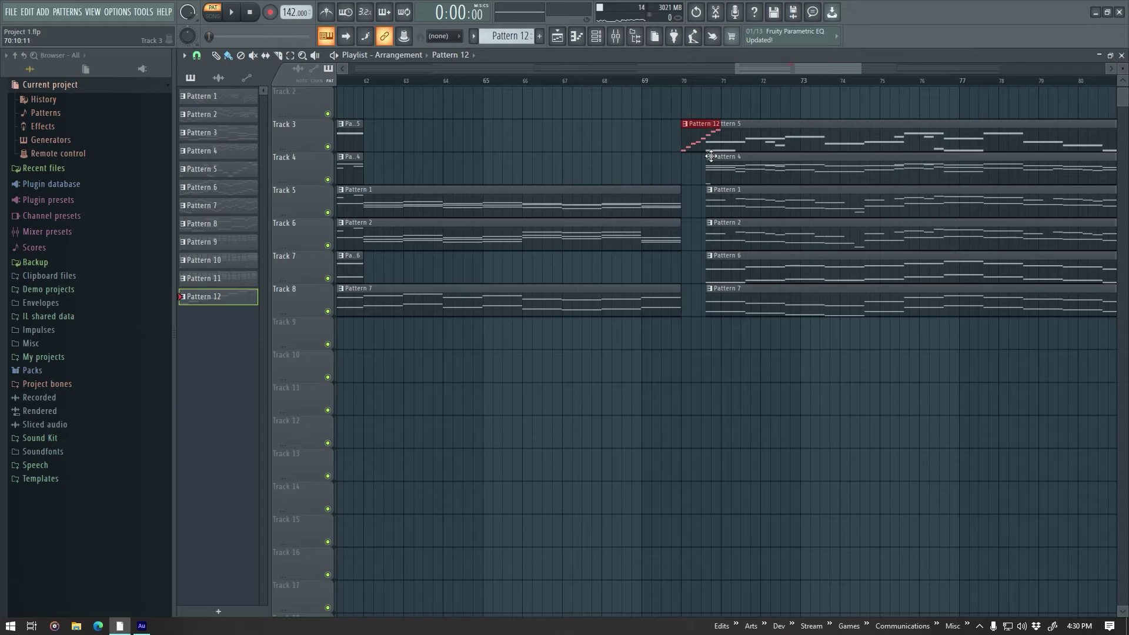
{"action": "left_click", "coordinate": [670, 81]}
{"action": "key", "text": "space"}
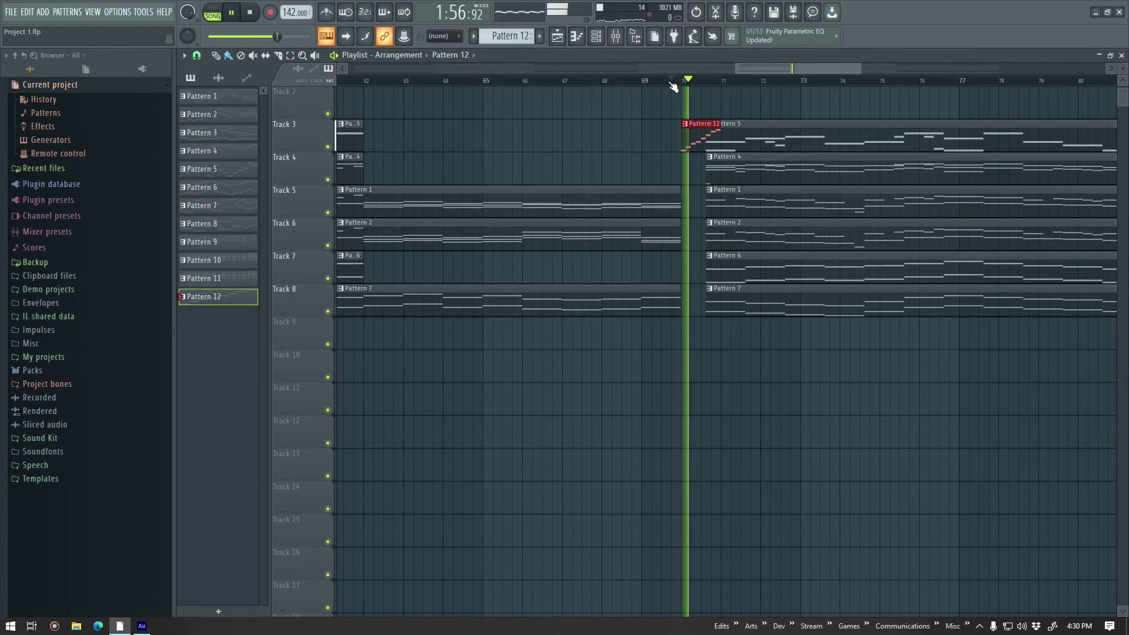
{"action": "key", "text": "space"}
Move the Pattern 12 clip earlier so it ends just before the repeated Pattern 5, and replay from bar 69.
{"action": "left_click_drag", "start_coordinate": [707, 154], "coordinate": [687, 154]}
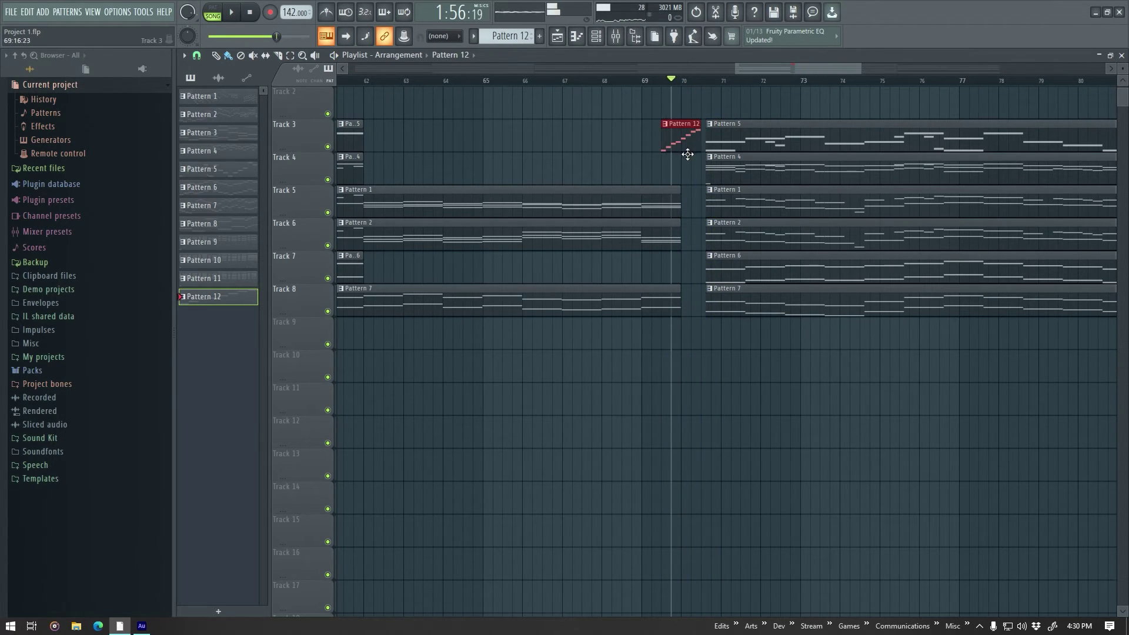
{"action": "left_click", "coordinate": [652, 80]}
{"action": "key", "text": "space"}
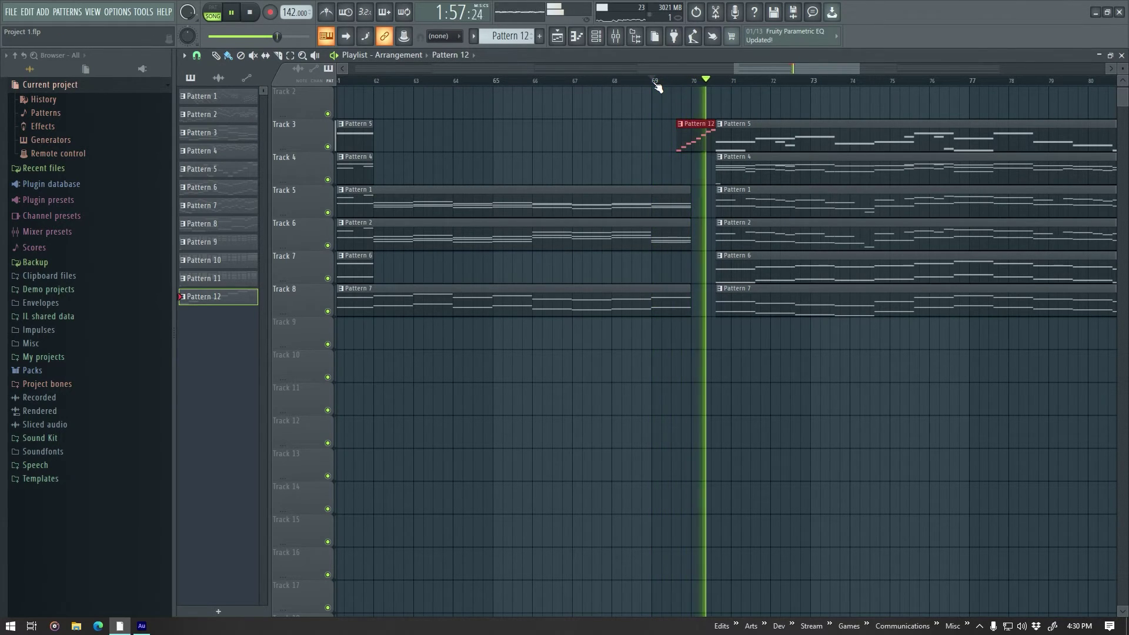
{"action": "key", "text": "space"}
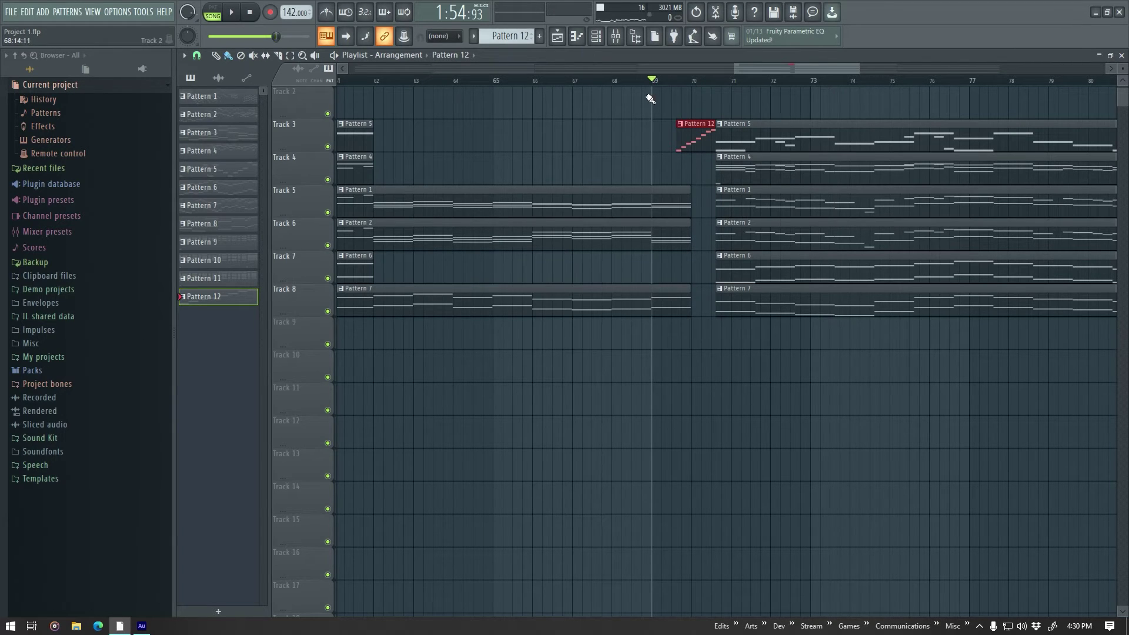
Try the Light Box preset from the Hybrid Keys Synthy category by playing Pattern 12.
{"action": "right_click", "coordinate": [689, 151]}
{"action": "right_click", "coordinate": [446, 62]}
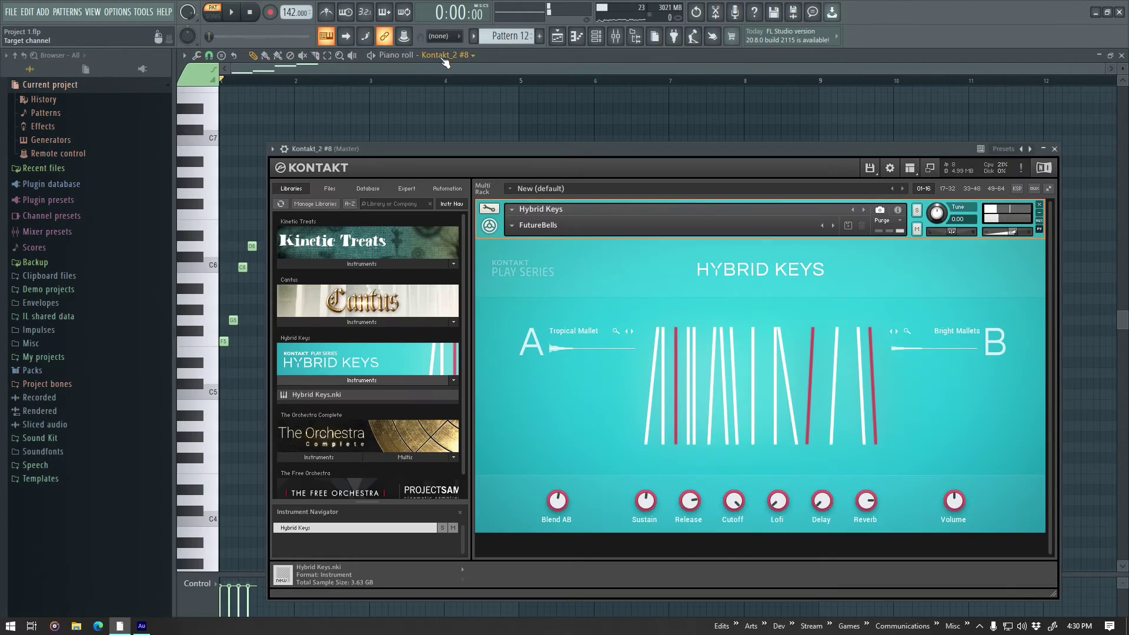
{"action": "left_click", "coordinate": [517, 225]}
{"action": "mouse_move", "coordinate": [542, 287]}
{"action": "left_click", "coordinate": [602, 361]}
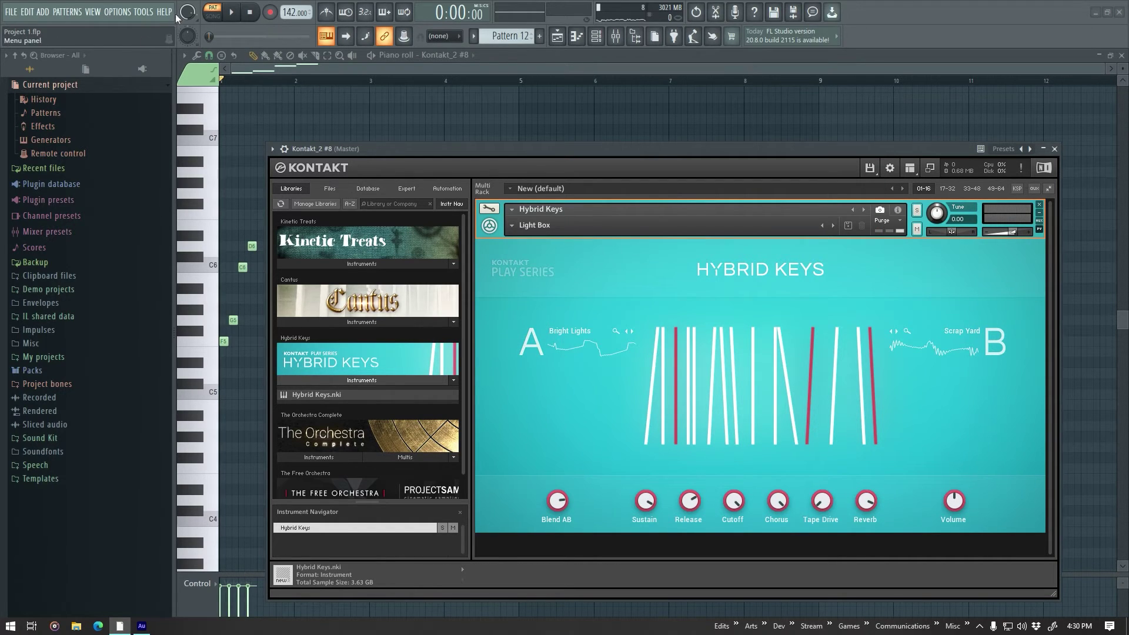
{"action": "left_click", "coordinate": [236, 13]}
{"action": "left_click", "coordinate": [249, 12]}
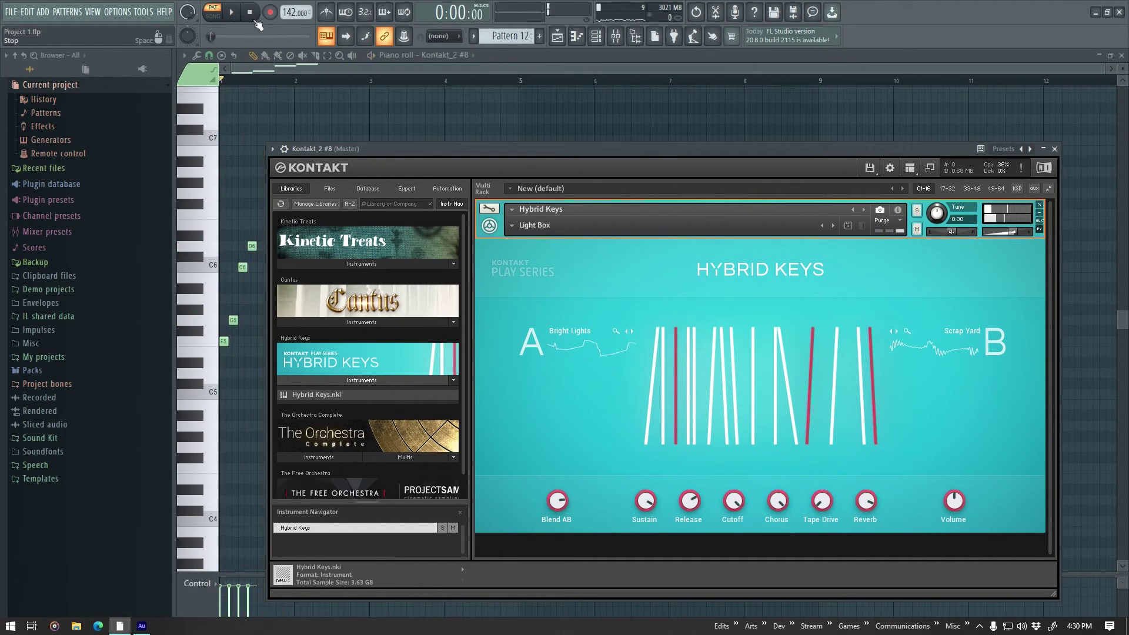
Load the Softest Particles preset from the Hybrid Keys Synthy category and test it at C6.
{"action": "left_click", "coordinate": [511, 225]}
{"action": "mouse_move", "coordinate": [531, 291]}
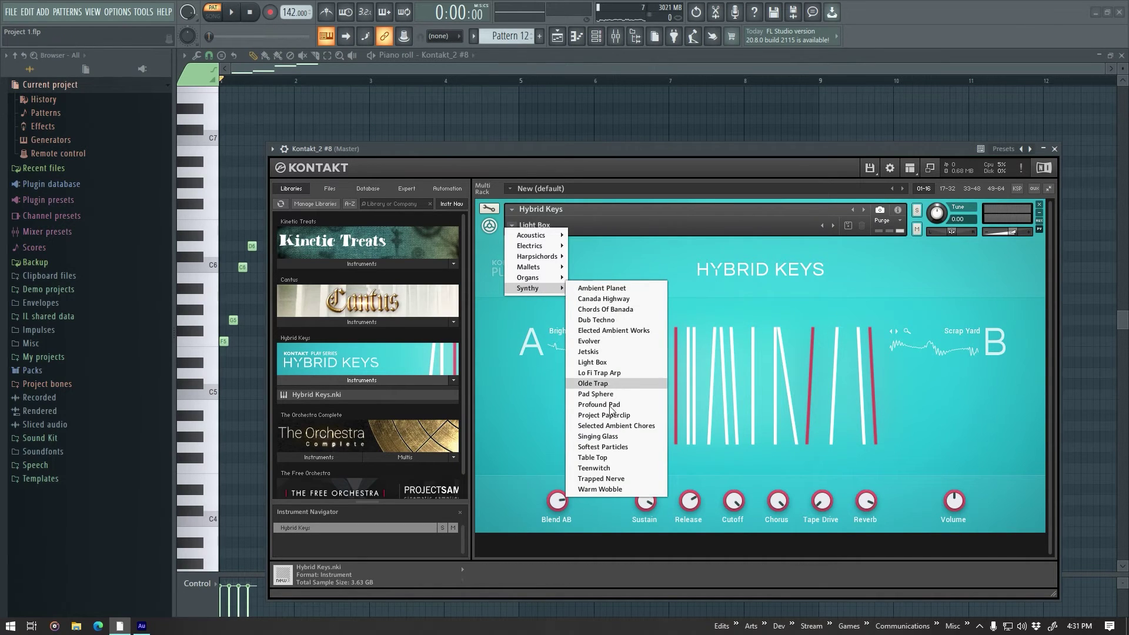
{"action": "left_click", "coordinate": [617, 450]}
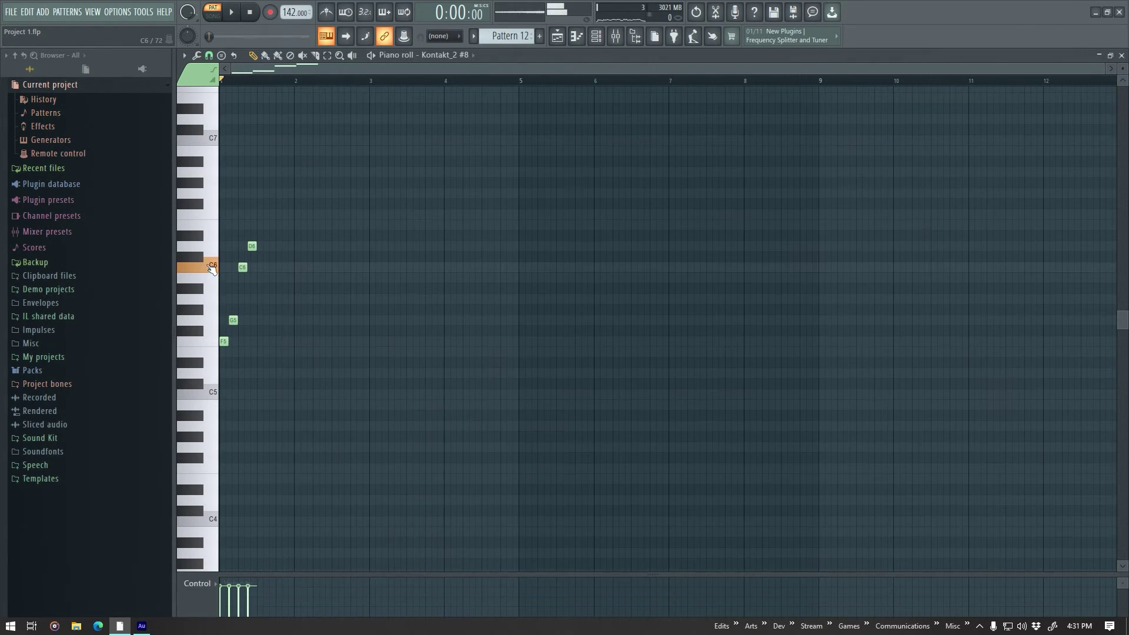
{"action": "left_click", "coordinate": [213, 266]}
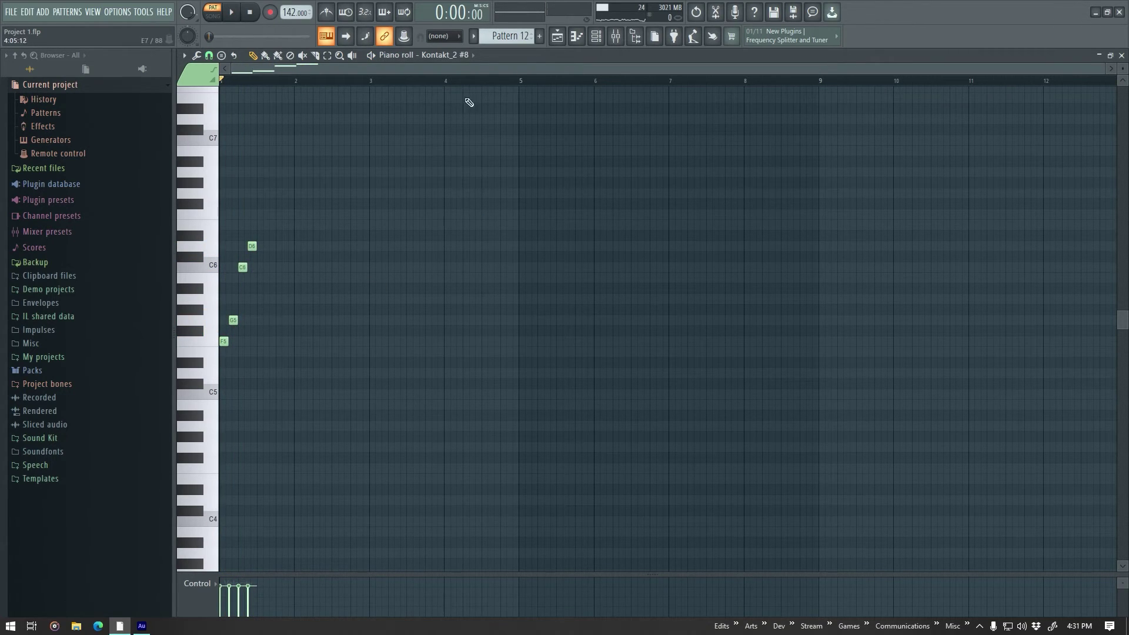
Load 01 Violins 1 Core Articulations from The Orchestra Complete strings into Kontakt_2 #8 and play Pattern 12 with it.
{"action": "left_click", "coordinate": [471, 58]}
{"action": "right_click", "coordinate": [471, 58]}
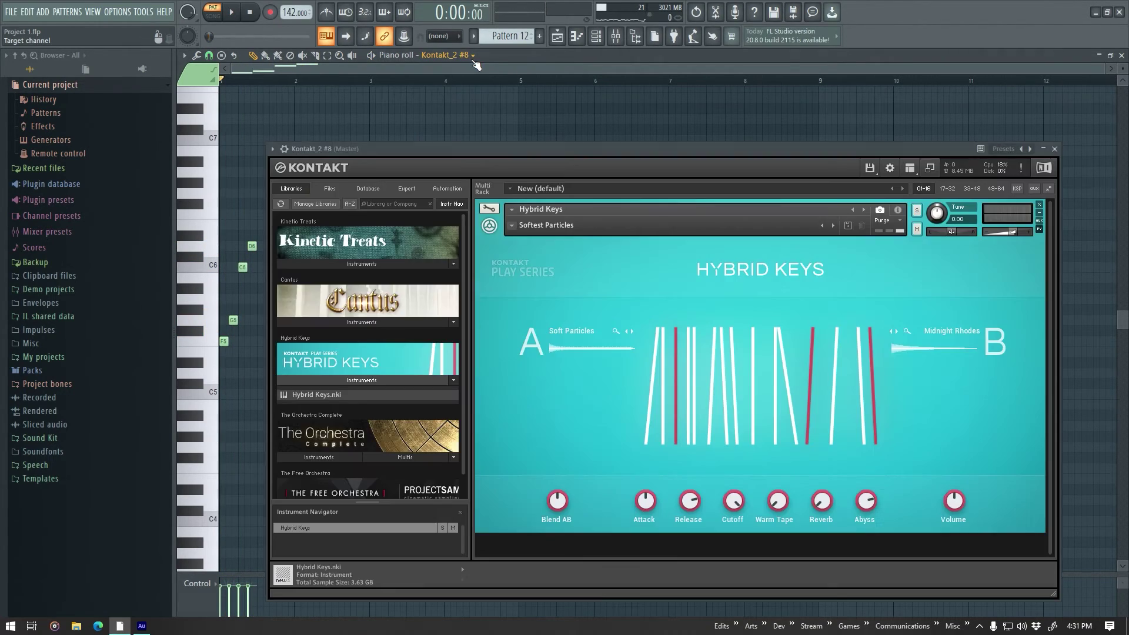
{"action": "left_click", "coordinate": [347, 457]}
{"action": "scroll", "coordinate": [347, 435], "scroll_direction": "down", "scroll_amount": 3}
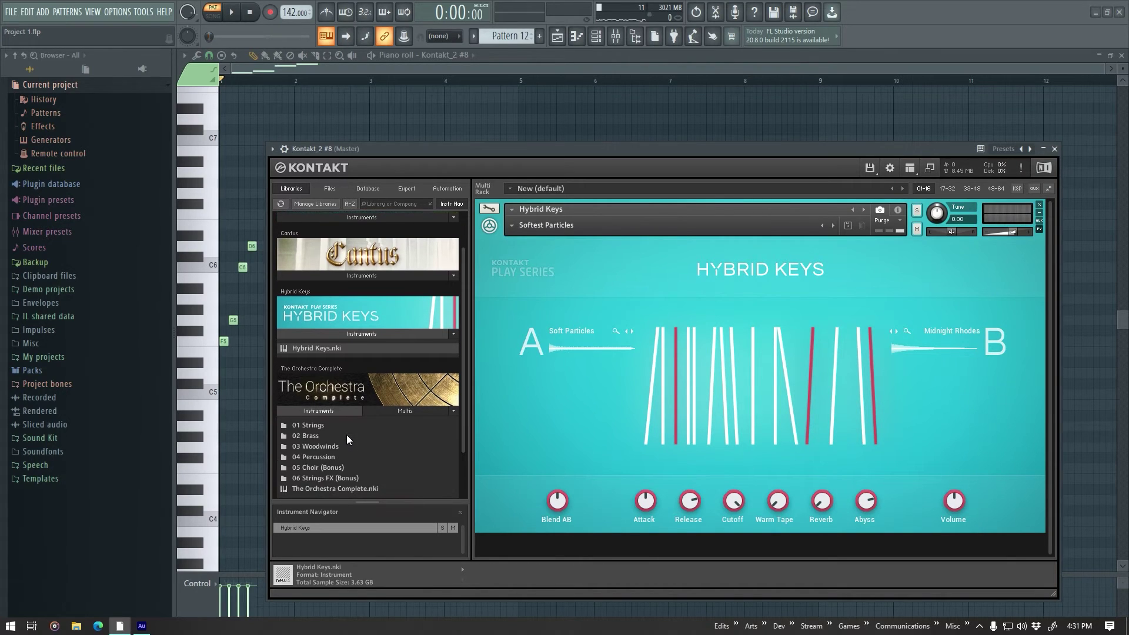
{"action": "left_click", "coordinate": [319, 370]}
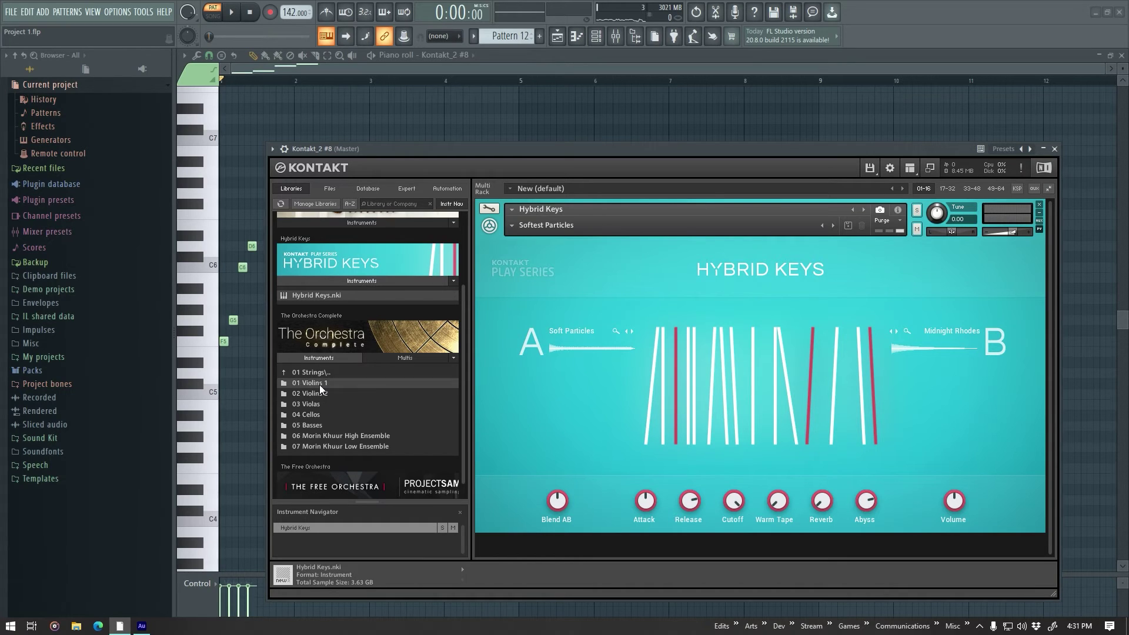
{"action": "left_click", "coordinate": [319, 383]}
{"action": "scroll", "coordinate": [319, 385], "scroll_direction": "down", "scroll_amount": 2}
{"action": "left_click_drag", "start_coordinate": [329, 308], "coordinate": [891, 278]}
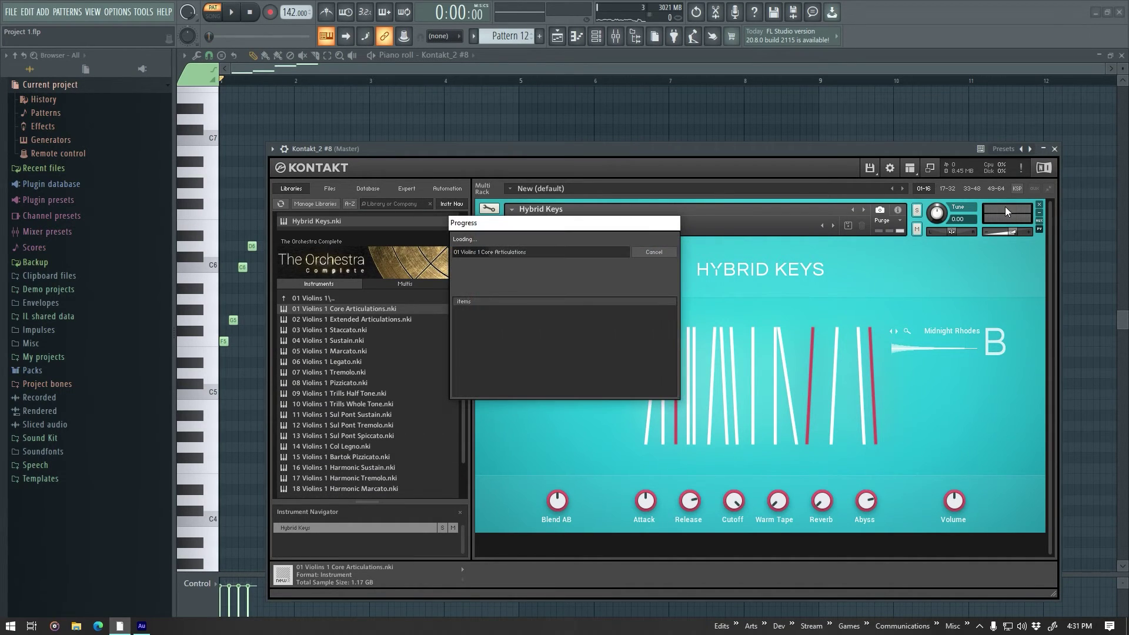
{"action": "left_click", "coordinate": [1054, 149]}
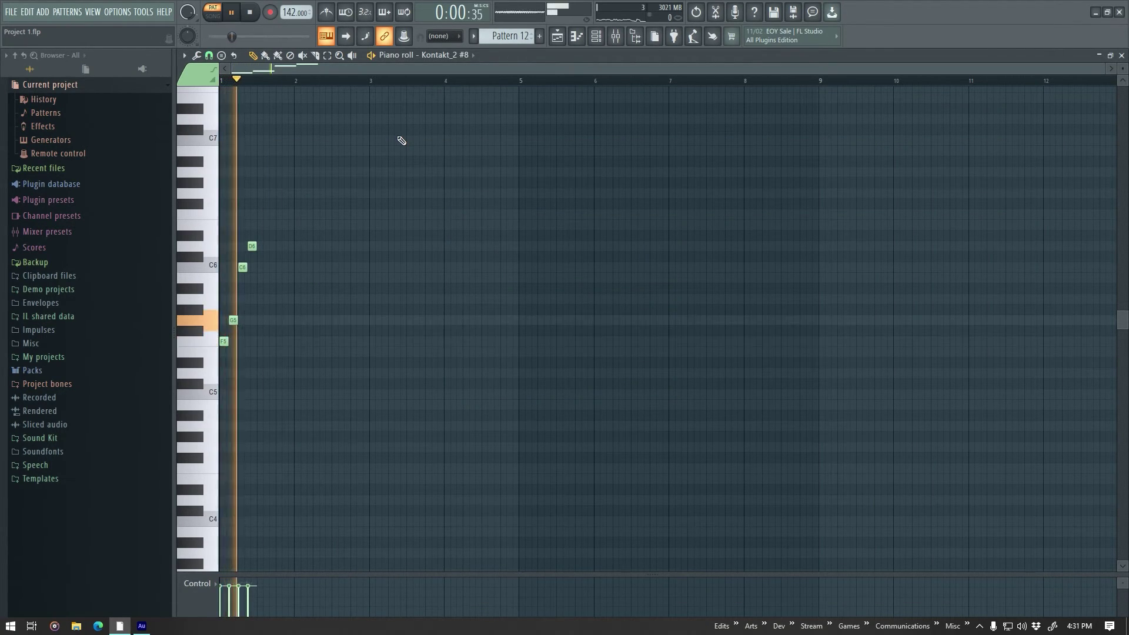
Audition the Pattern 12 fill in the arrangement from bar 69 into the repeated section.
{"action": "left_click", "coordinate": [558, 41]}
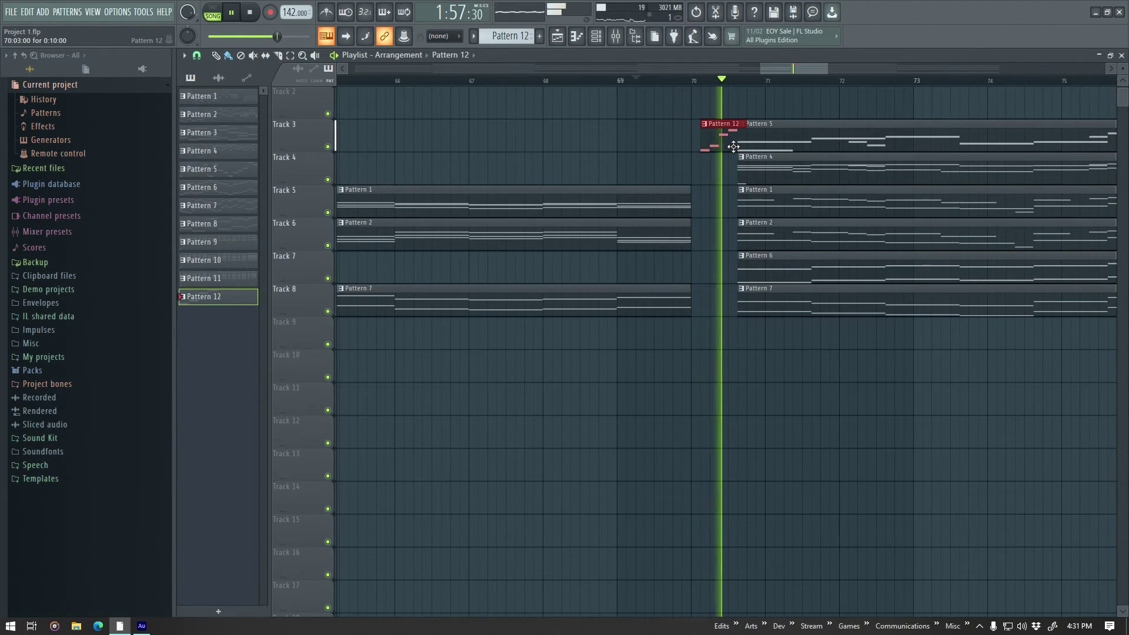
{"action": "key", "text": "space"}
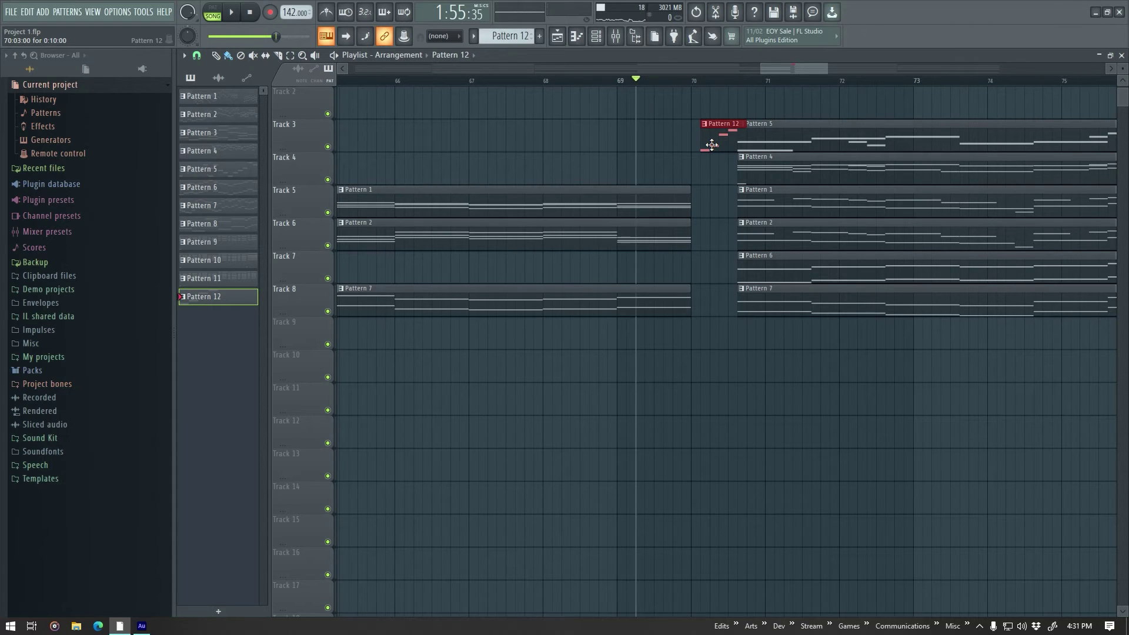
{"action": "key", "text": "space"}
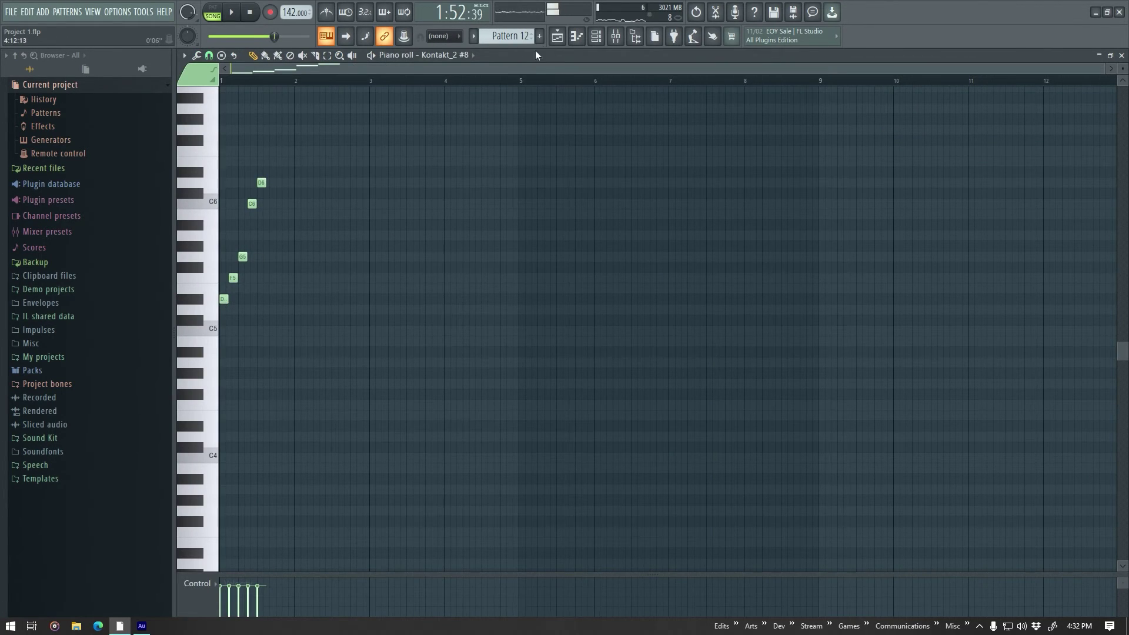
Move the Pattern 12 clip on Track 3 to start at bar 70 and replay the transition into Pattern 5.
{"action": "key", "text": "F5"}
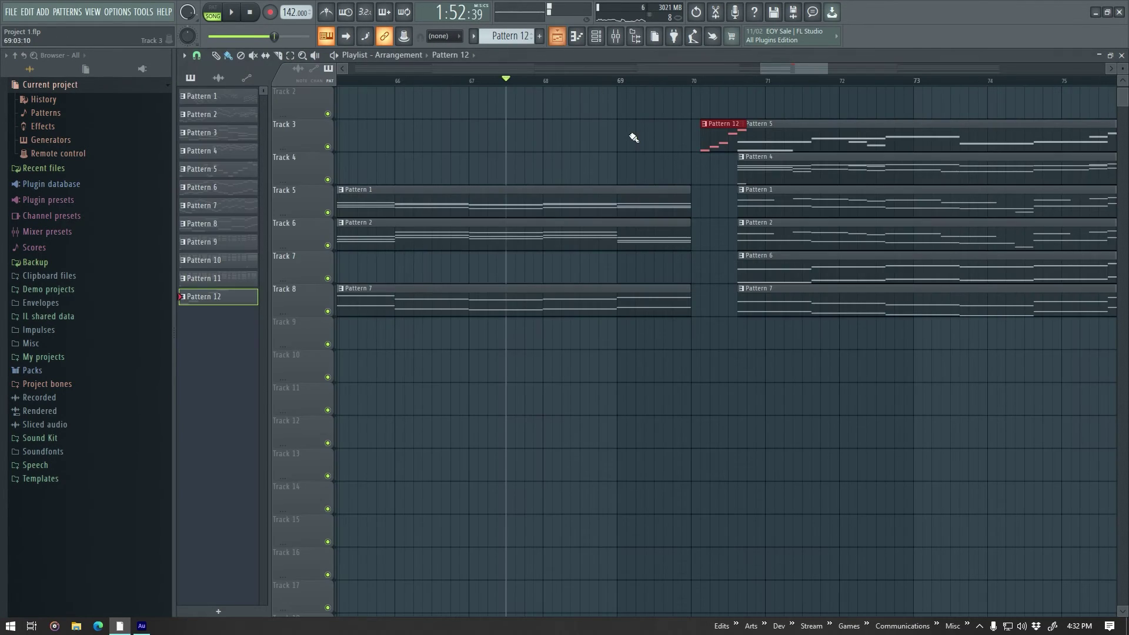
{"action": "left_click_drag", "start_coordinate": [723, 141], "coordinate": [719, 150]}
{"action": "left_click", "coordinate": [684, 82]}
{"action": "key", "text": "space"}
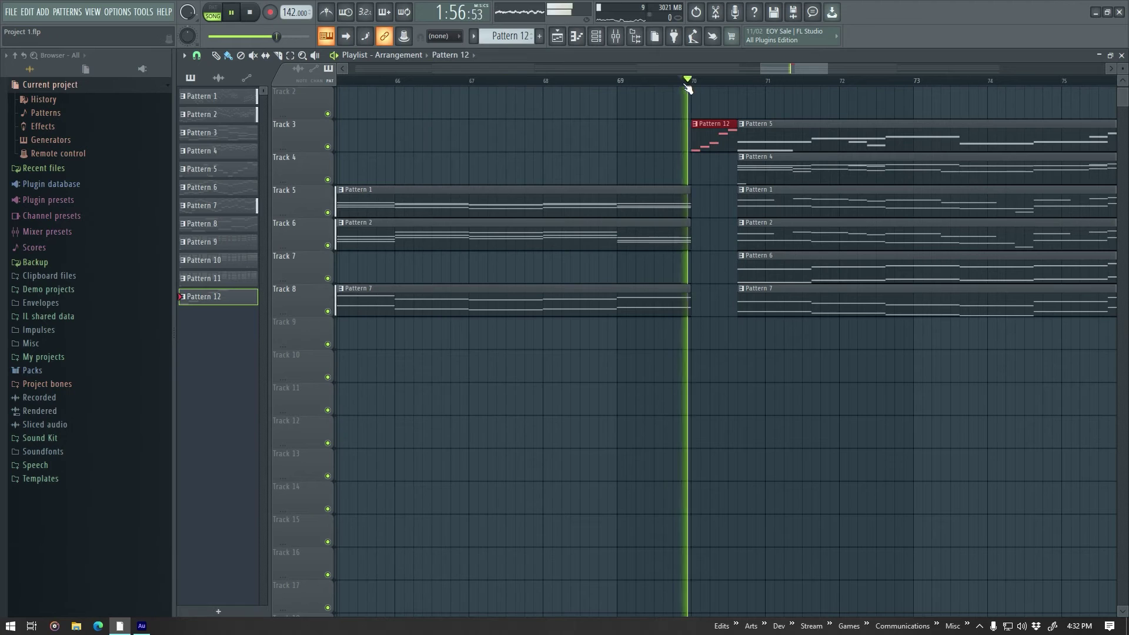
{"action": "key", "text": "space"}
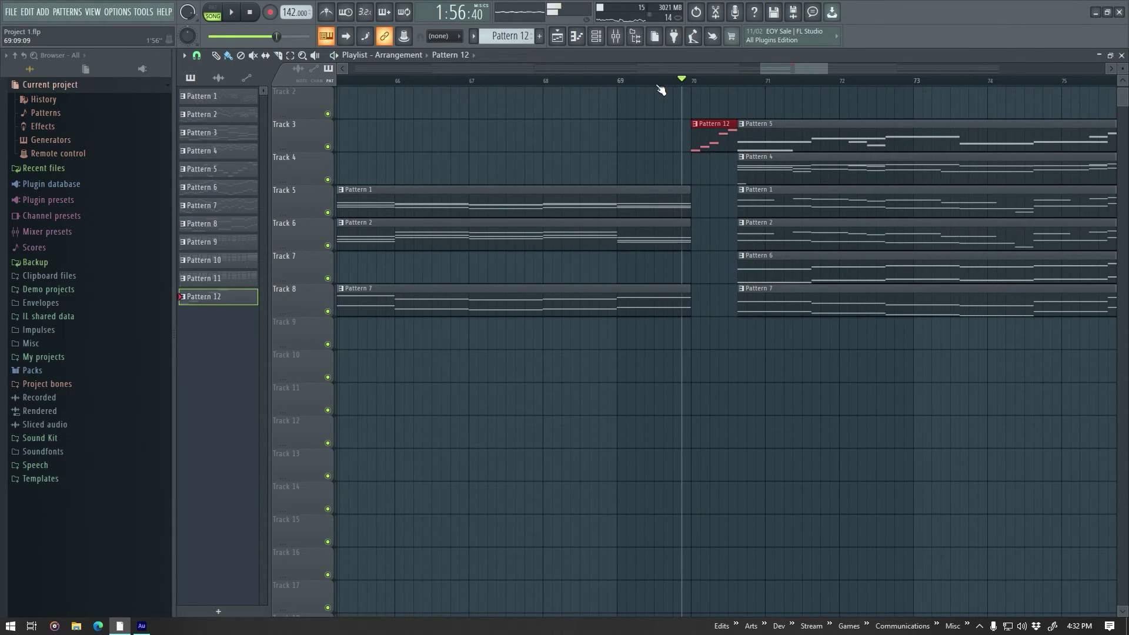
{"action": "left_click", "coordinate": [584, 40]}
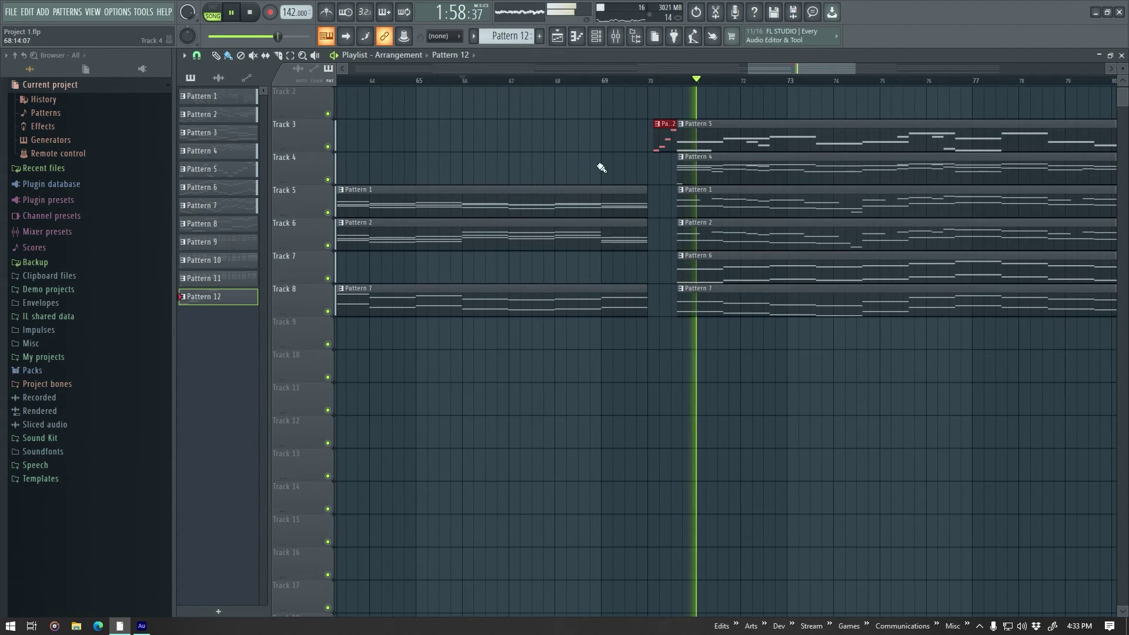
Delete the Pattern 12 clip from Track 3 and replay the arrangement from bar 66 through the gap.
{"action": "key", "text": "space"}
{"action": "right_click", "coordinate": [671, 154]}
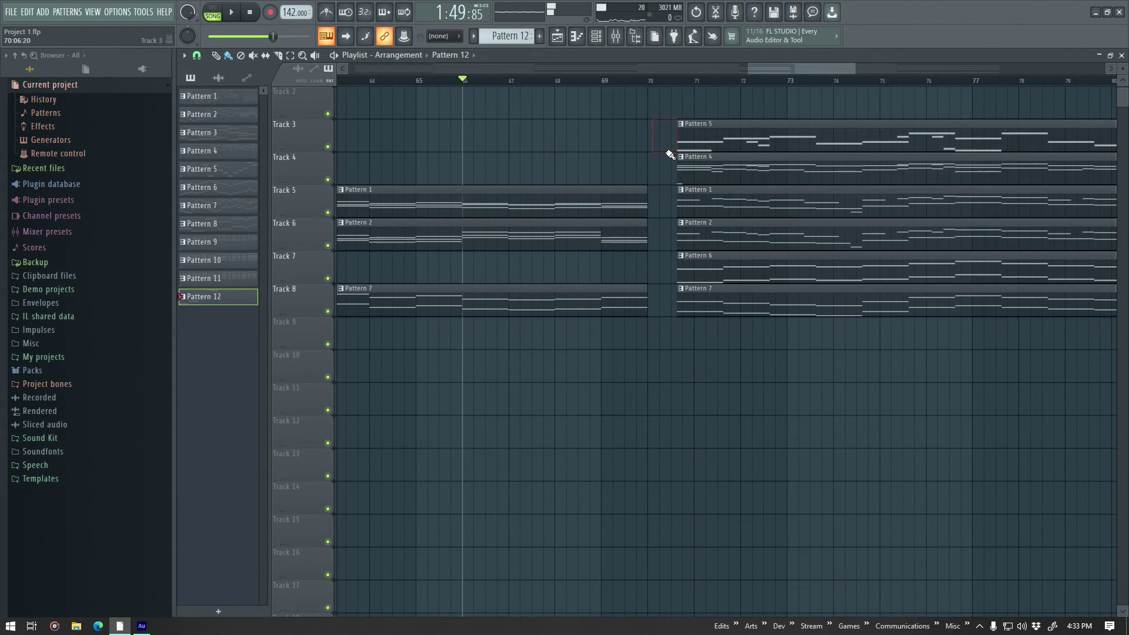
{"action": "key", "text": "space"}
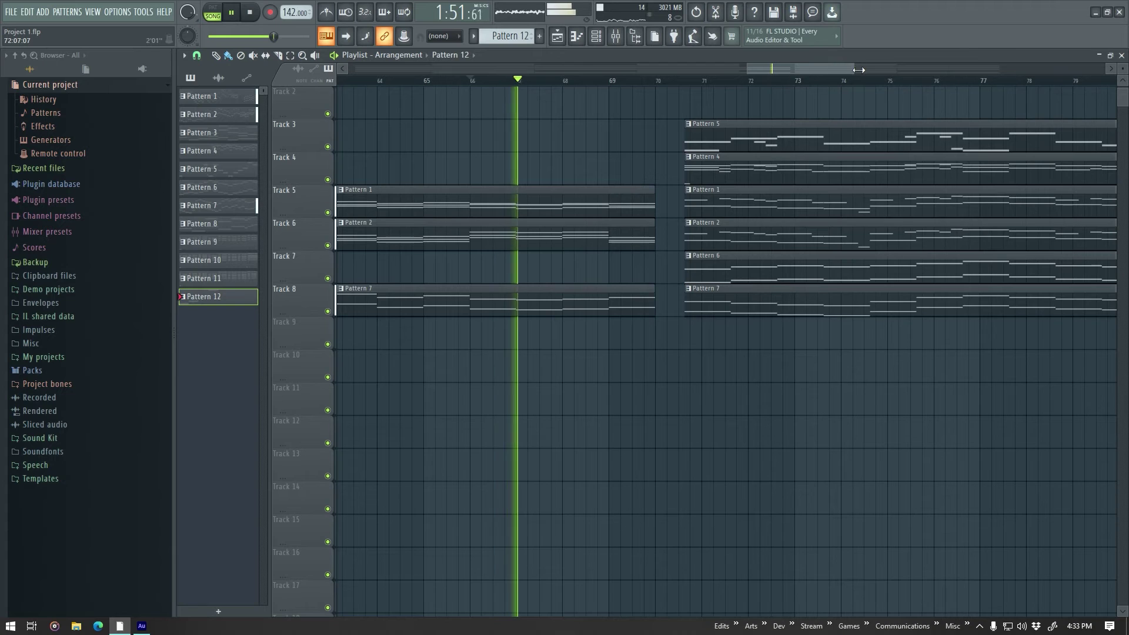
{"action": "left_click_drag", "start_coordinate": [853, 69], "coordinate": [912, 69]}
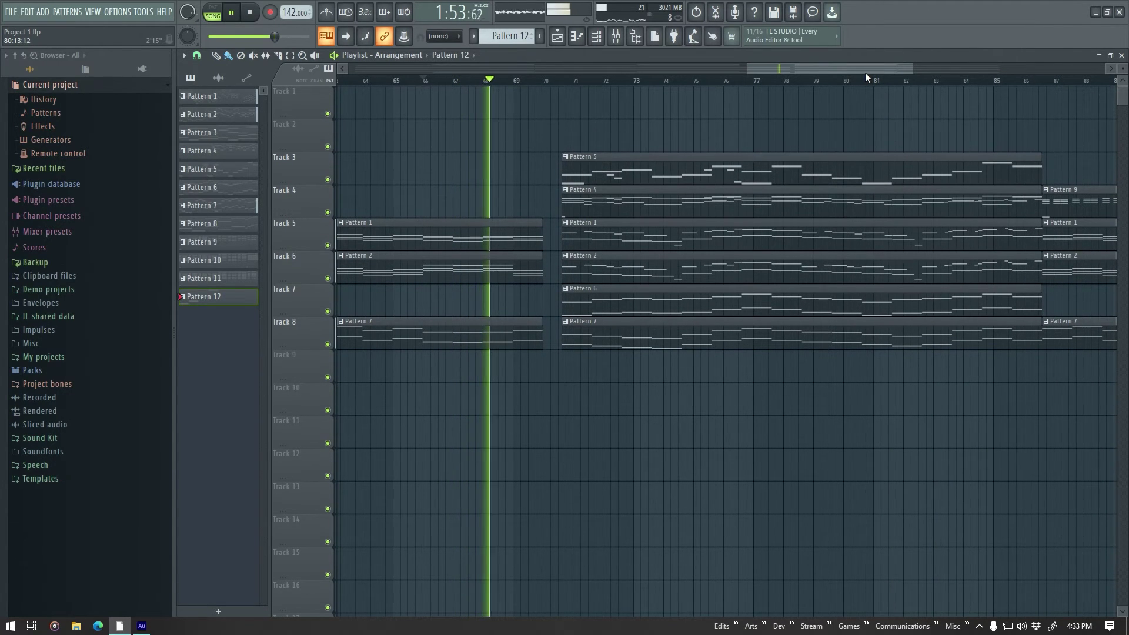
{"action": "left_click_drag", "start_coordinate": [856, 67], "coordinate": [892, 73]}
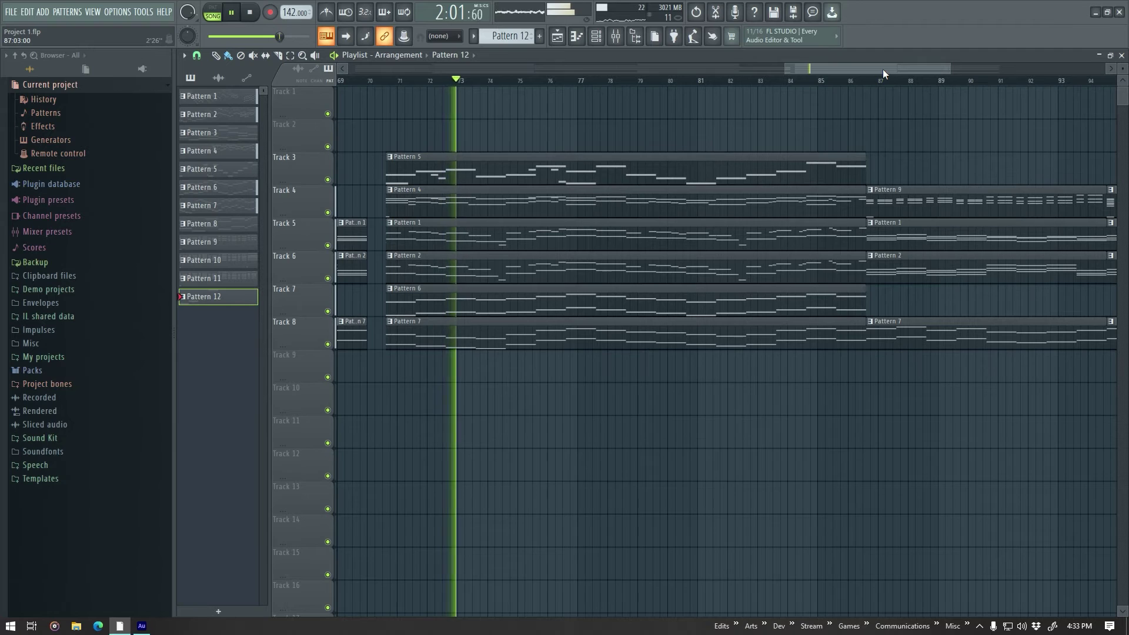
{"action": "key", "text": "space"}
Play the end of the arrangement from just before bar 102.
{"action": "left_click_drag", "start_coordinate": [881, 72], "coordinate": [1023, 68]}
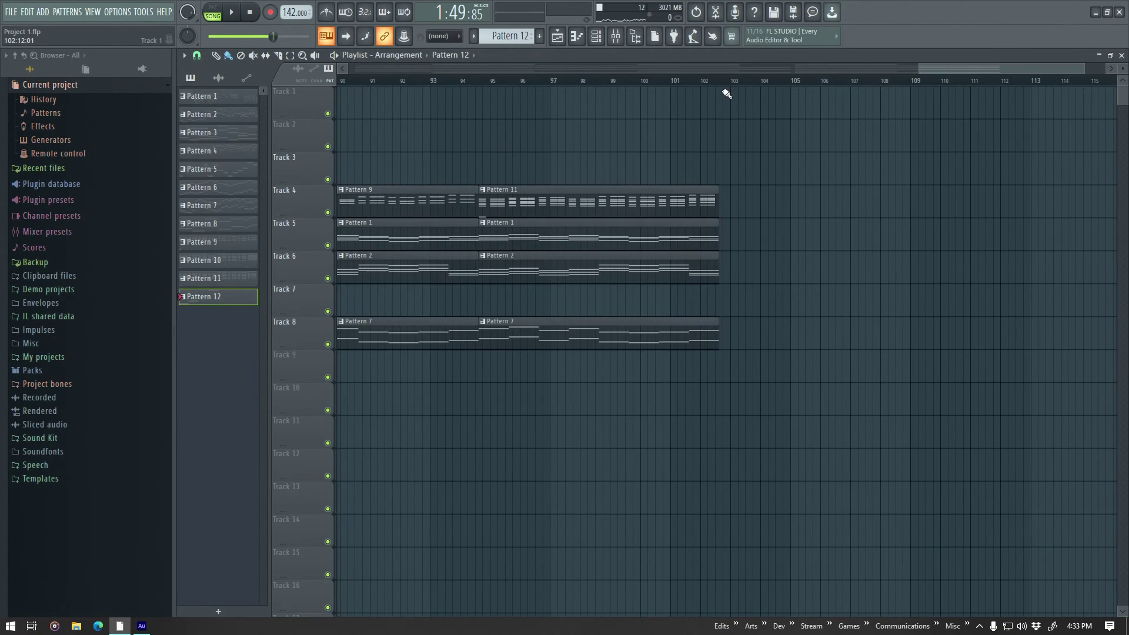
{"action": "left_click", "coordinate": [699, 83]}
{"action": "key", "text": "space"}
{"action": "key", "text": "space"}
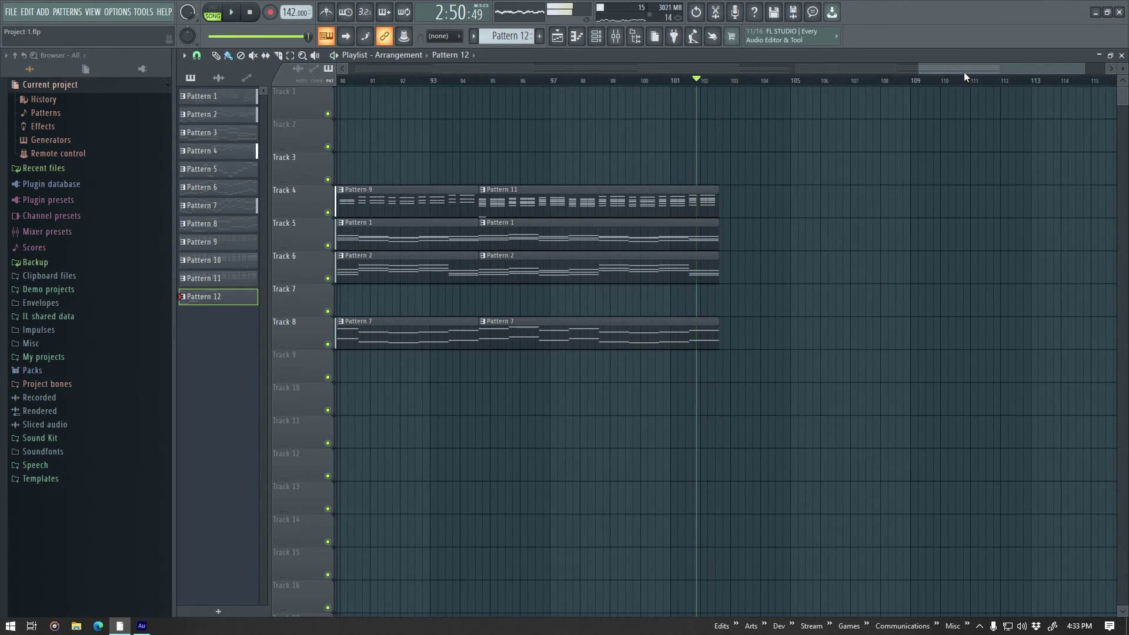
Open Pattern 11 from Track 4 in the piano roll and audition its start and its closing chords from bar 8.
{"action": "left_click_drag", "start_coordinate": [964, 72], "coordinate": [917, 72]}
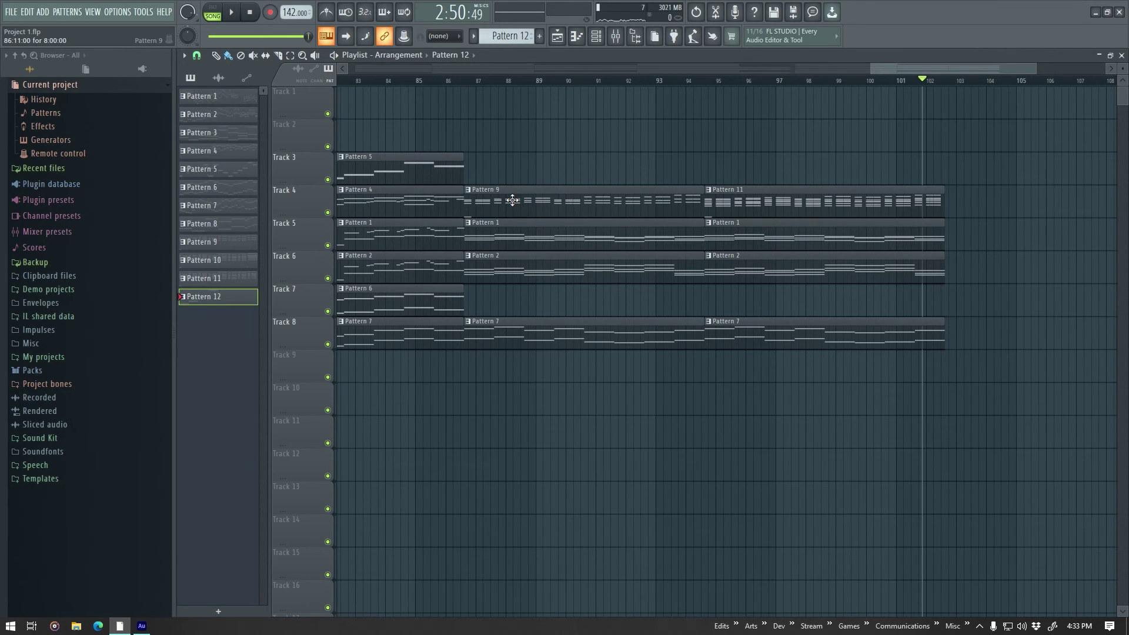
{"action": "right_click", "coordinate": [708, 199]}
{"action": "left_click", "coordinate": [719, 211]}
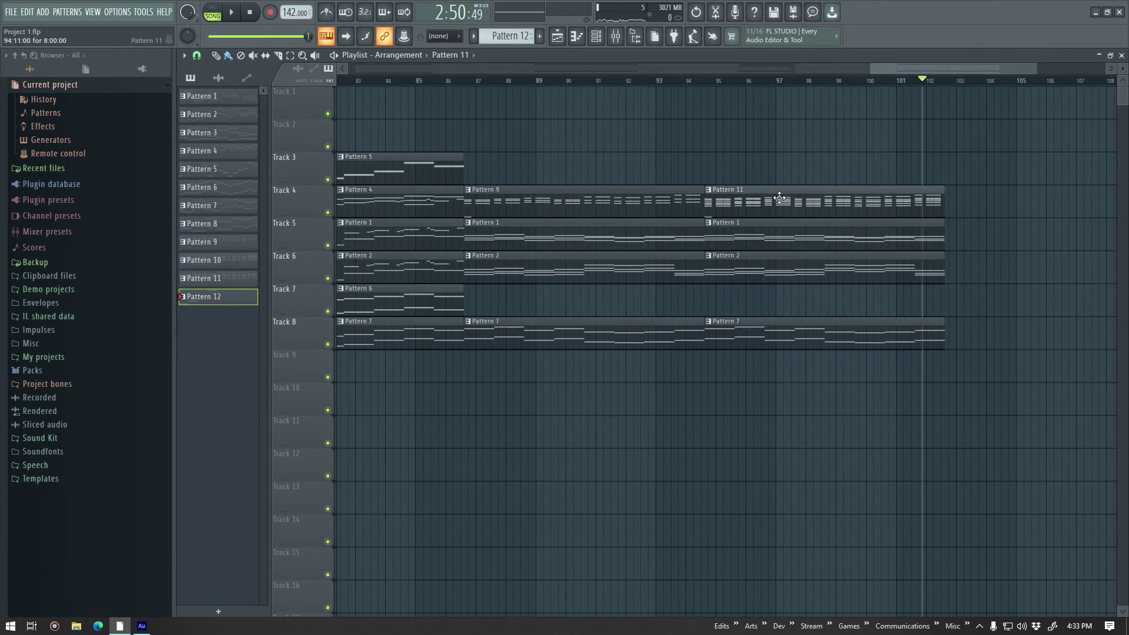
{"action": "left_click", "coordinate": [576, 36]}
{"action": "key", "text": "space"}
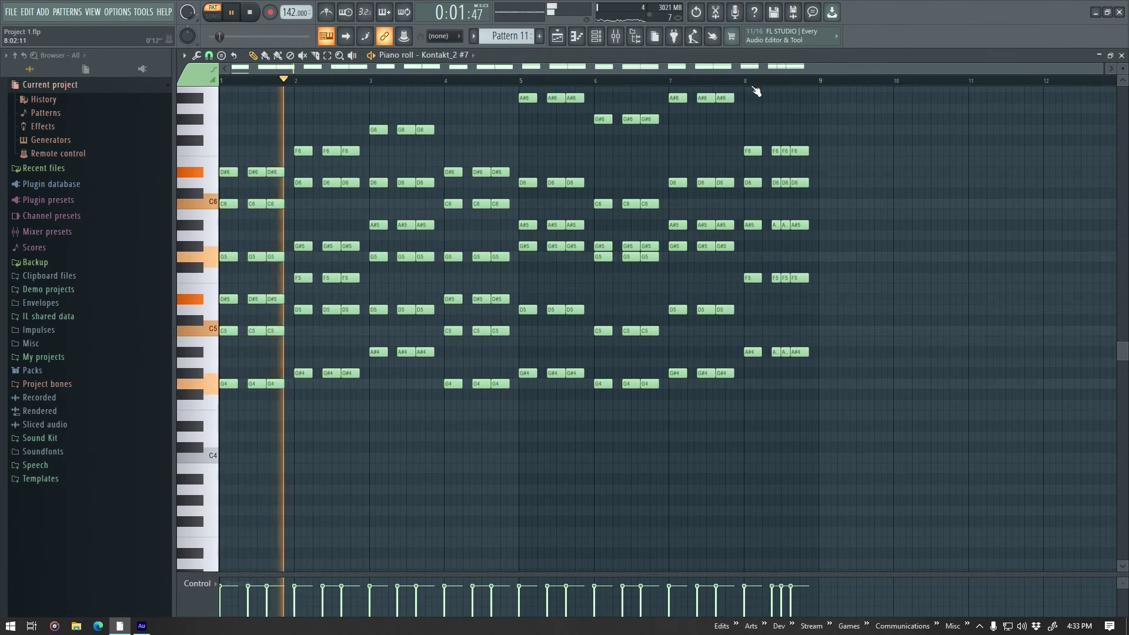
{"action": "left_click", "coordinate": [747, 82]}
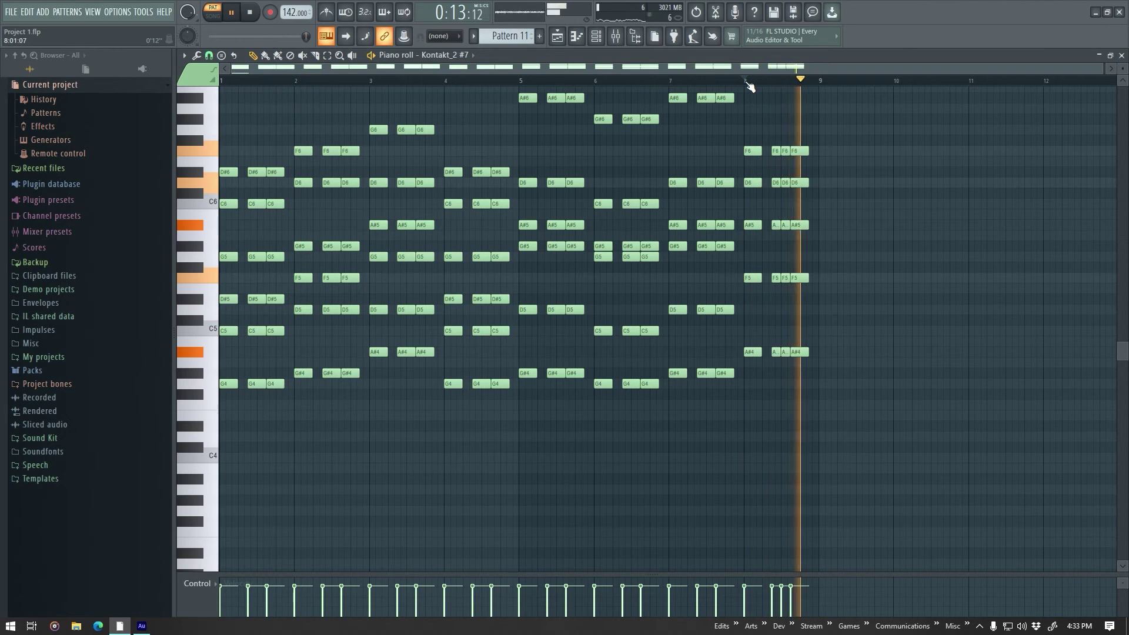
{"action": "key", "text": "space"}
{"action": "left_click", "coordinate": [557, 37]}
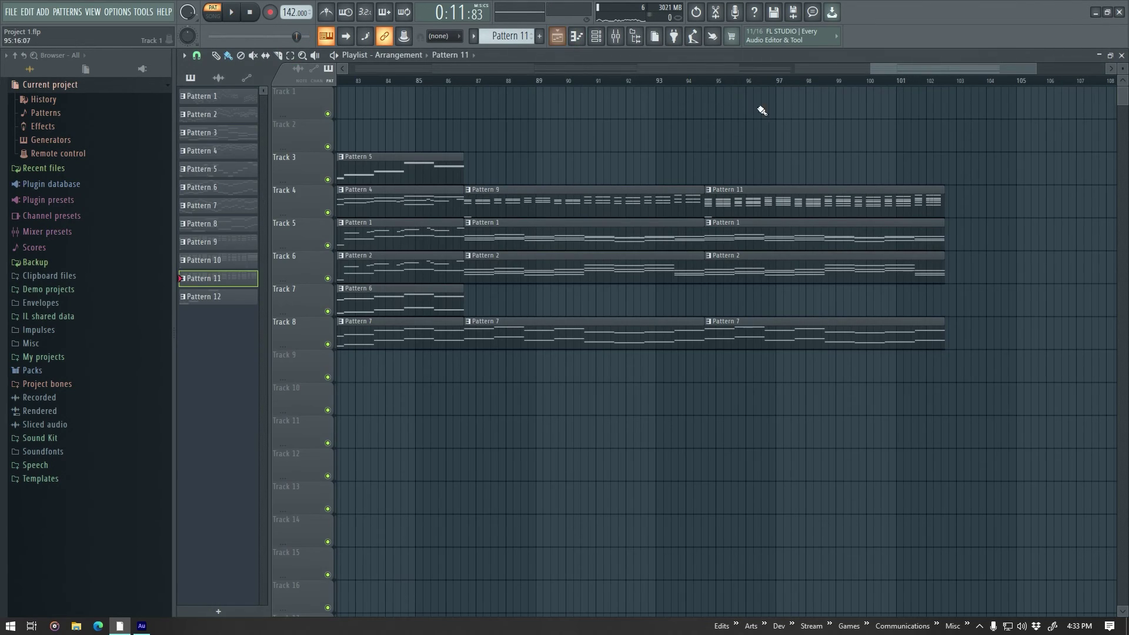
Put the playhead at the start of Pattern 9 near bar 86 and check the articulations of the Kontakt_2 #7 instrument.
{"action": "left_click", "coordinate": [465, 83]}
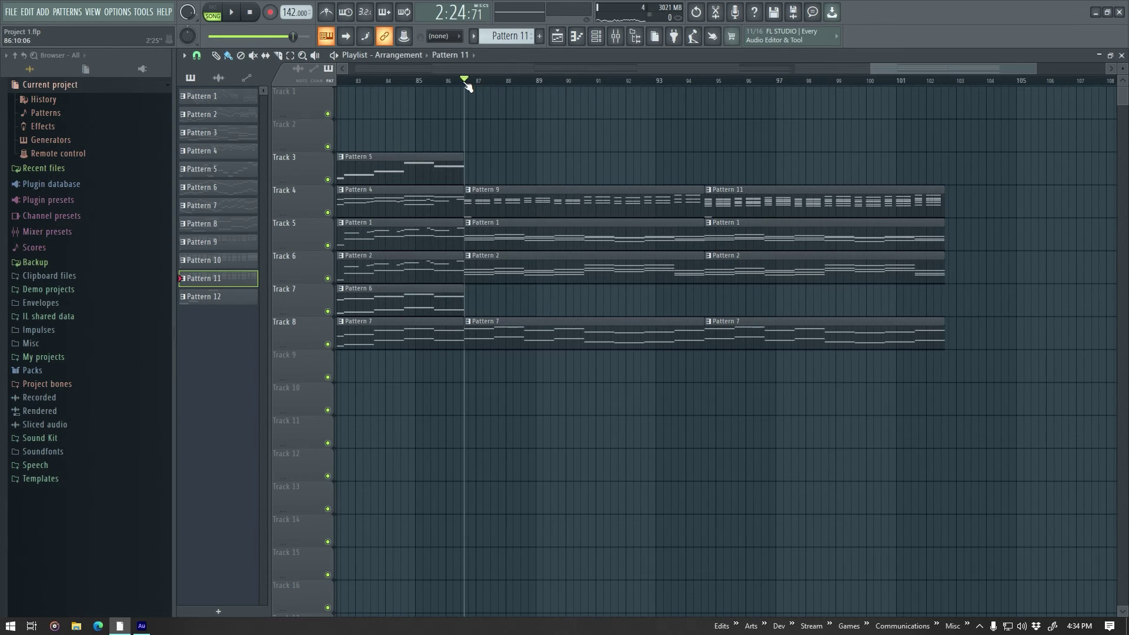
{"action": "left_click", "coordinate": [595, 37]}
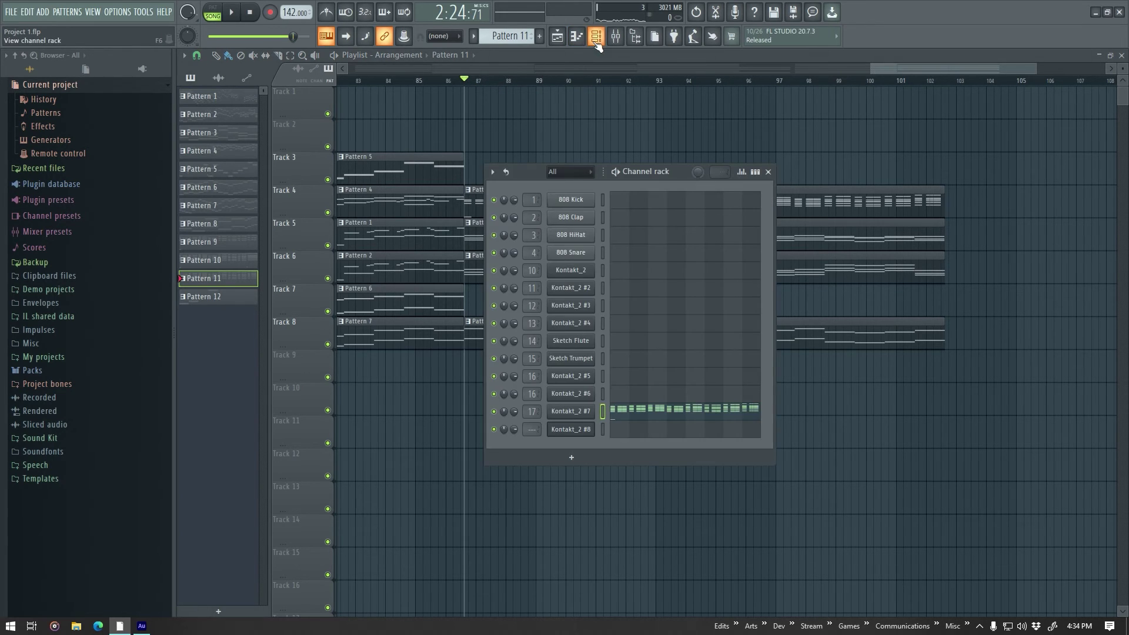
{"action": "left_click", "coordinate": [585, 412]}
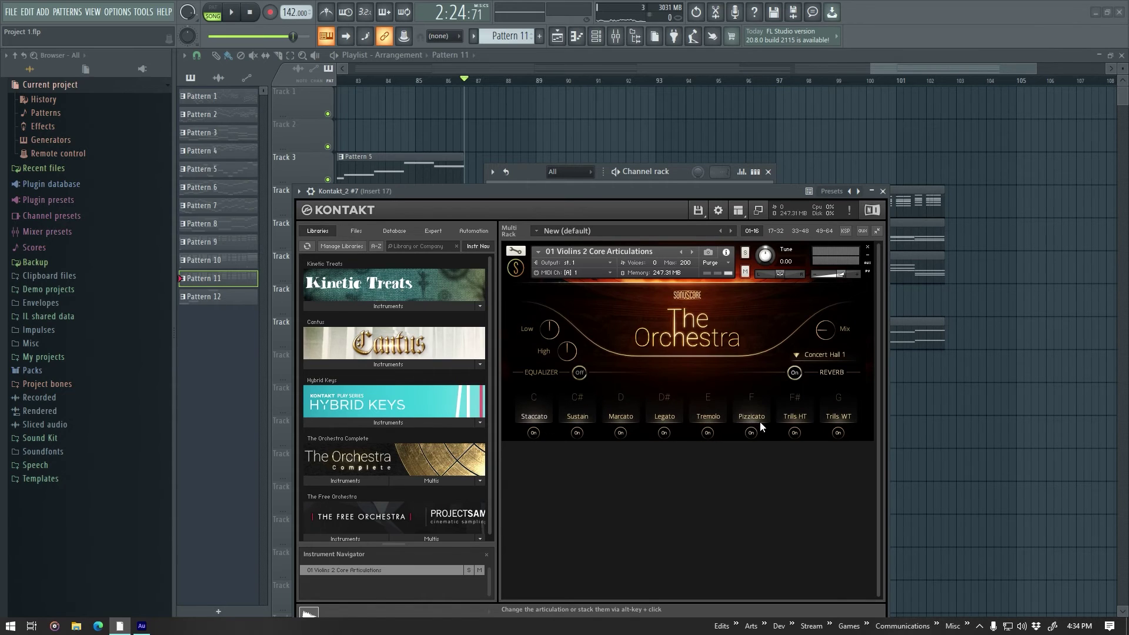
{"action": "left_click", "coordinate": [883, 191]}
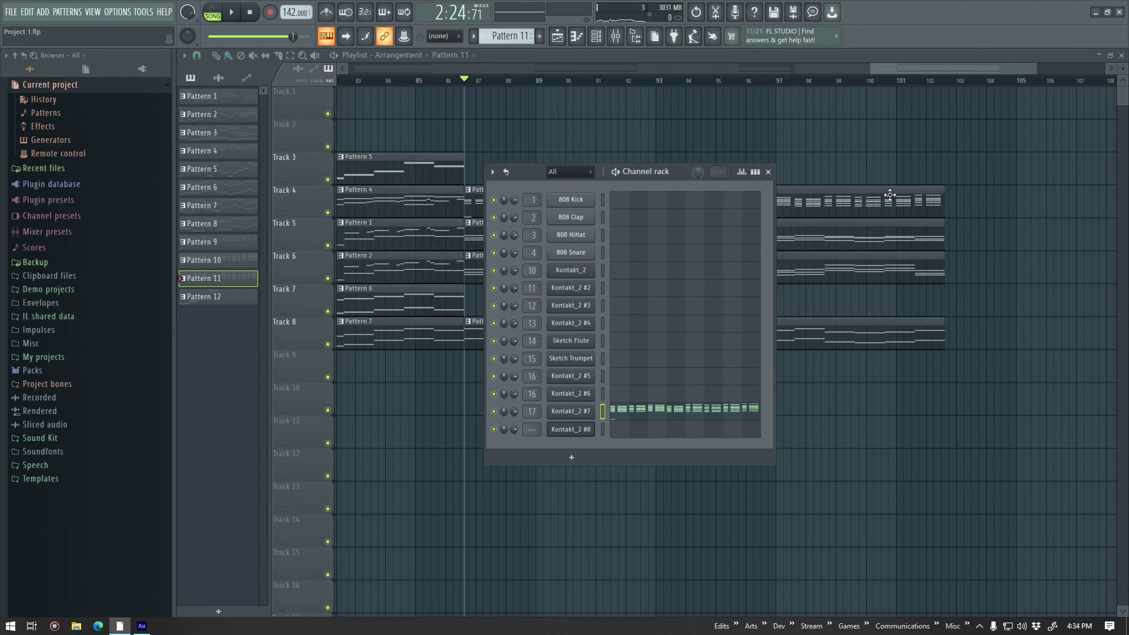
{"action": "left_click", "coordinate": [769, 172]}
Audition the ending from about bar 100, and review the complete arrangement in playback.
{"action": "left_click", "coordinate": [874, 81]}
{"action": "key", "text": "space"}
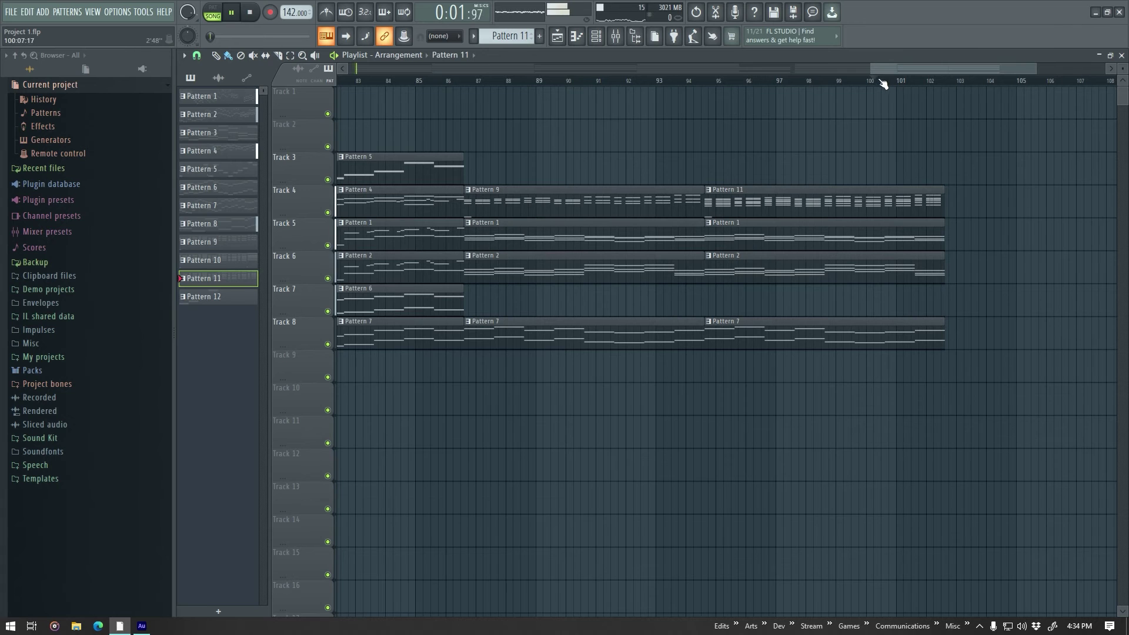
{"action": "left_click", "coordinate": [877, 78]}
{"action": "left_click_drag", "start_coordinate": [874, 70], "coordinate": [353, 88]}
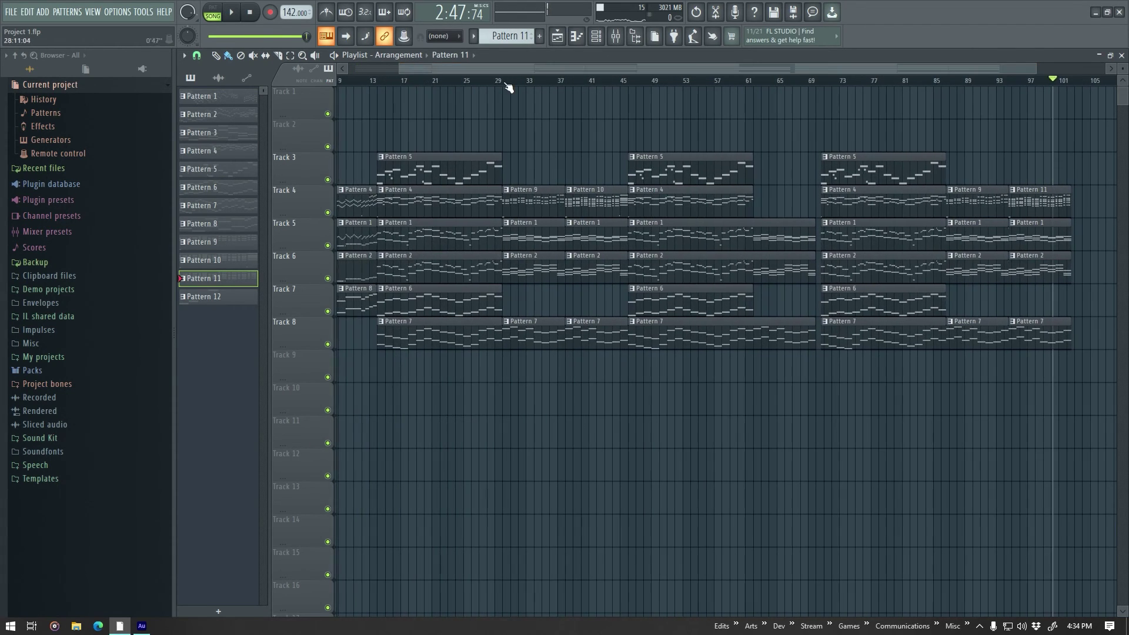
{"action": "key", "text": "space"}
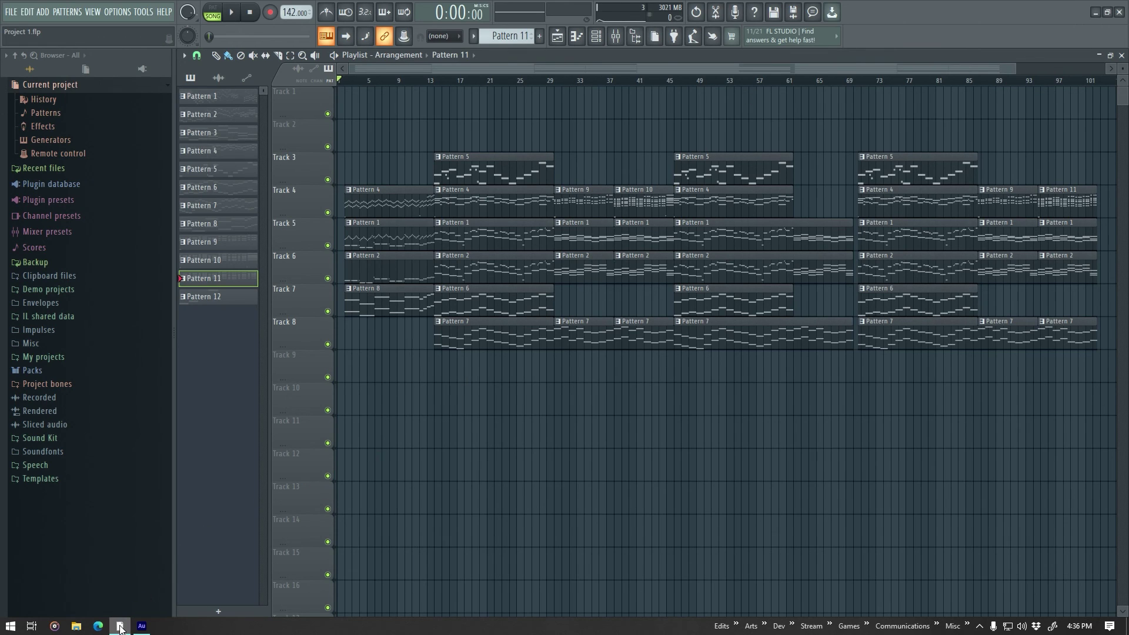
{"action": "mouse_move", "coordinate": [120, 627]}
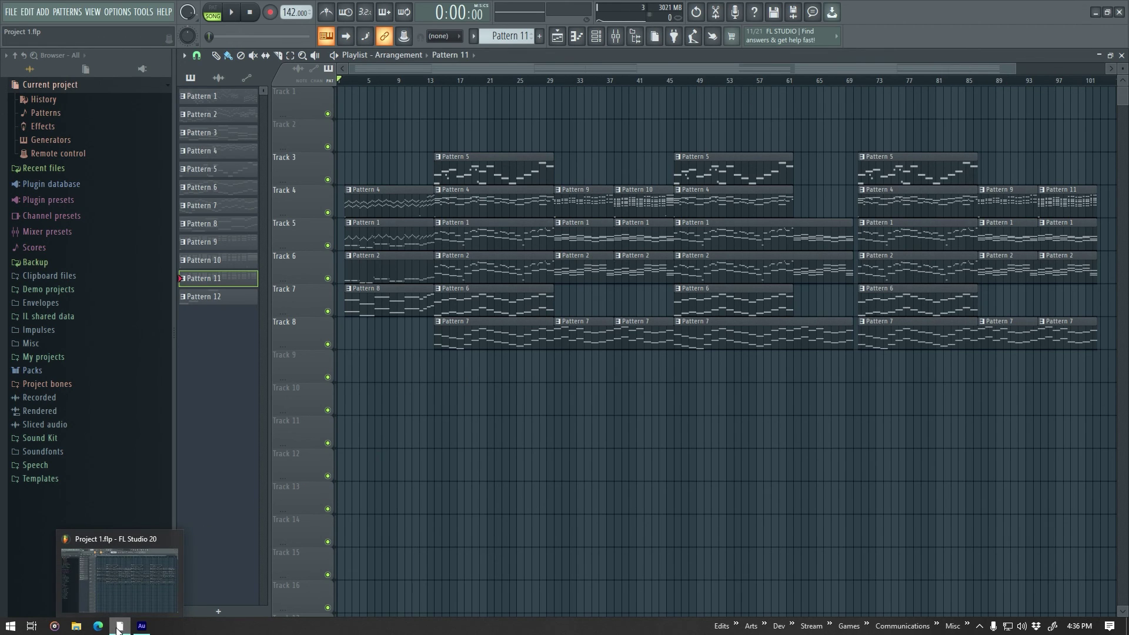